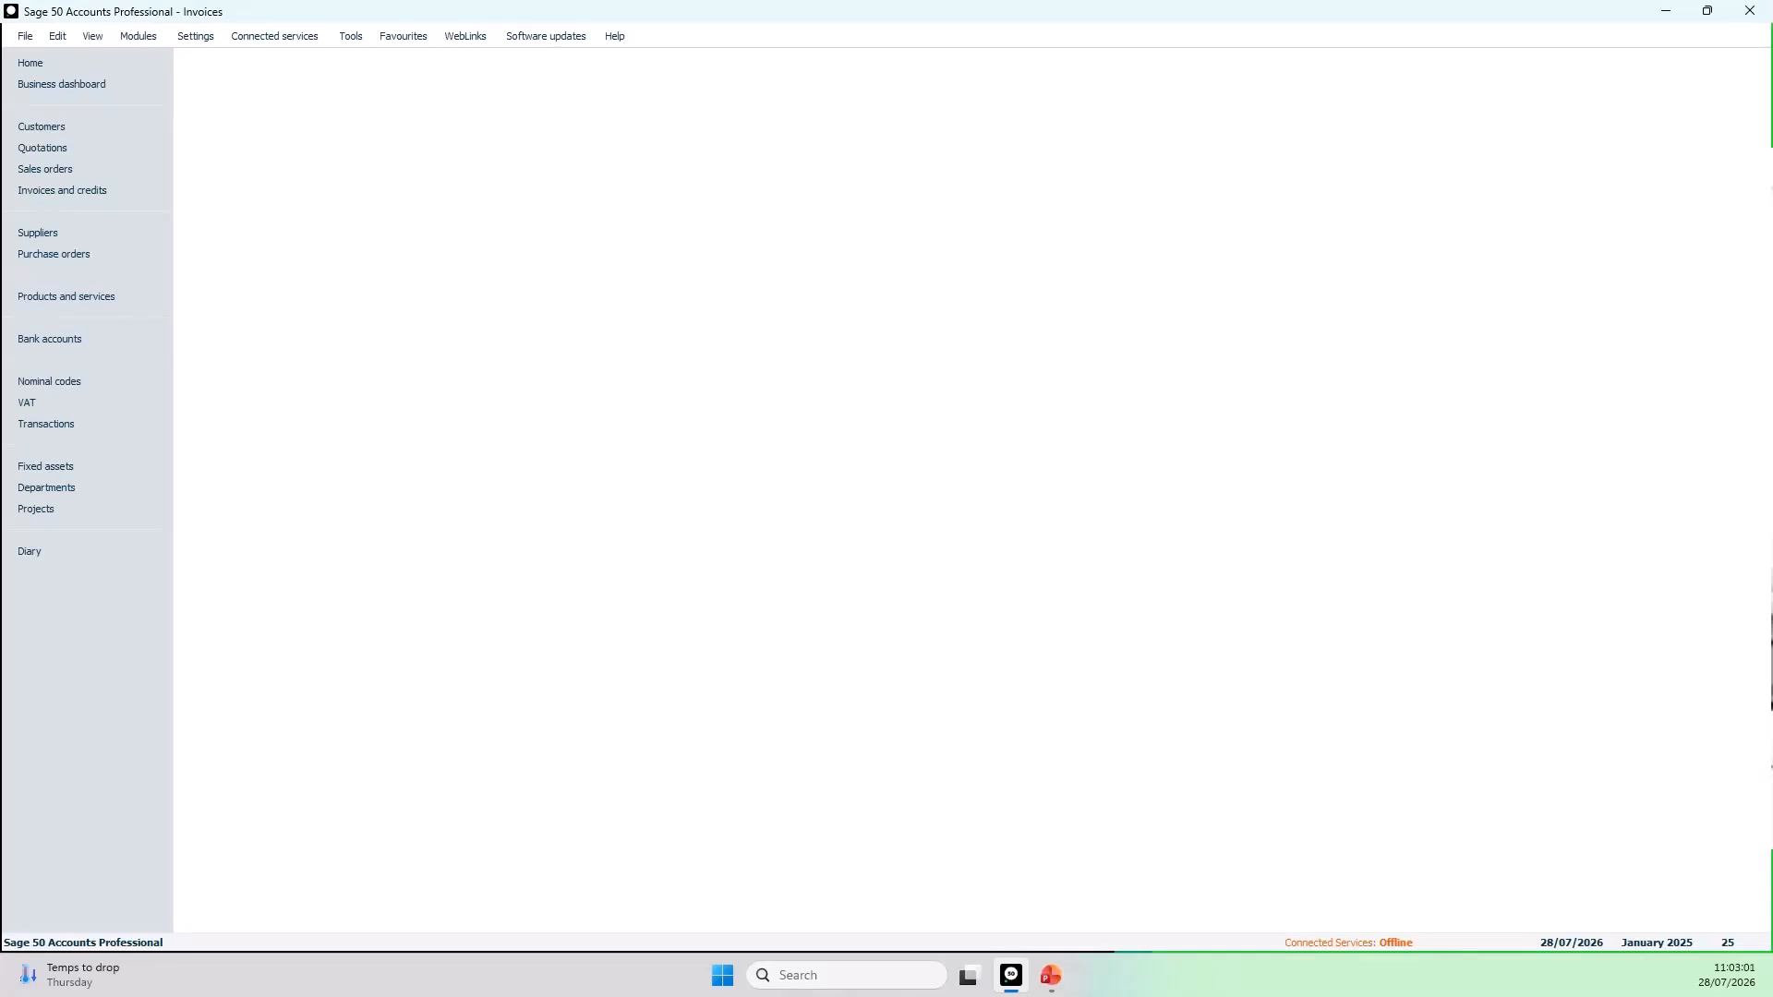
# Step: Open the customer list, select Customer 1 and hide the Receipt command from the customers toolbar
pyautogui.click(64, 133)
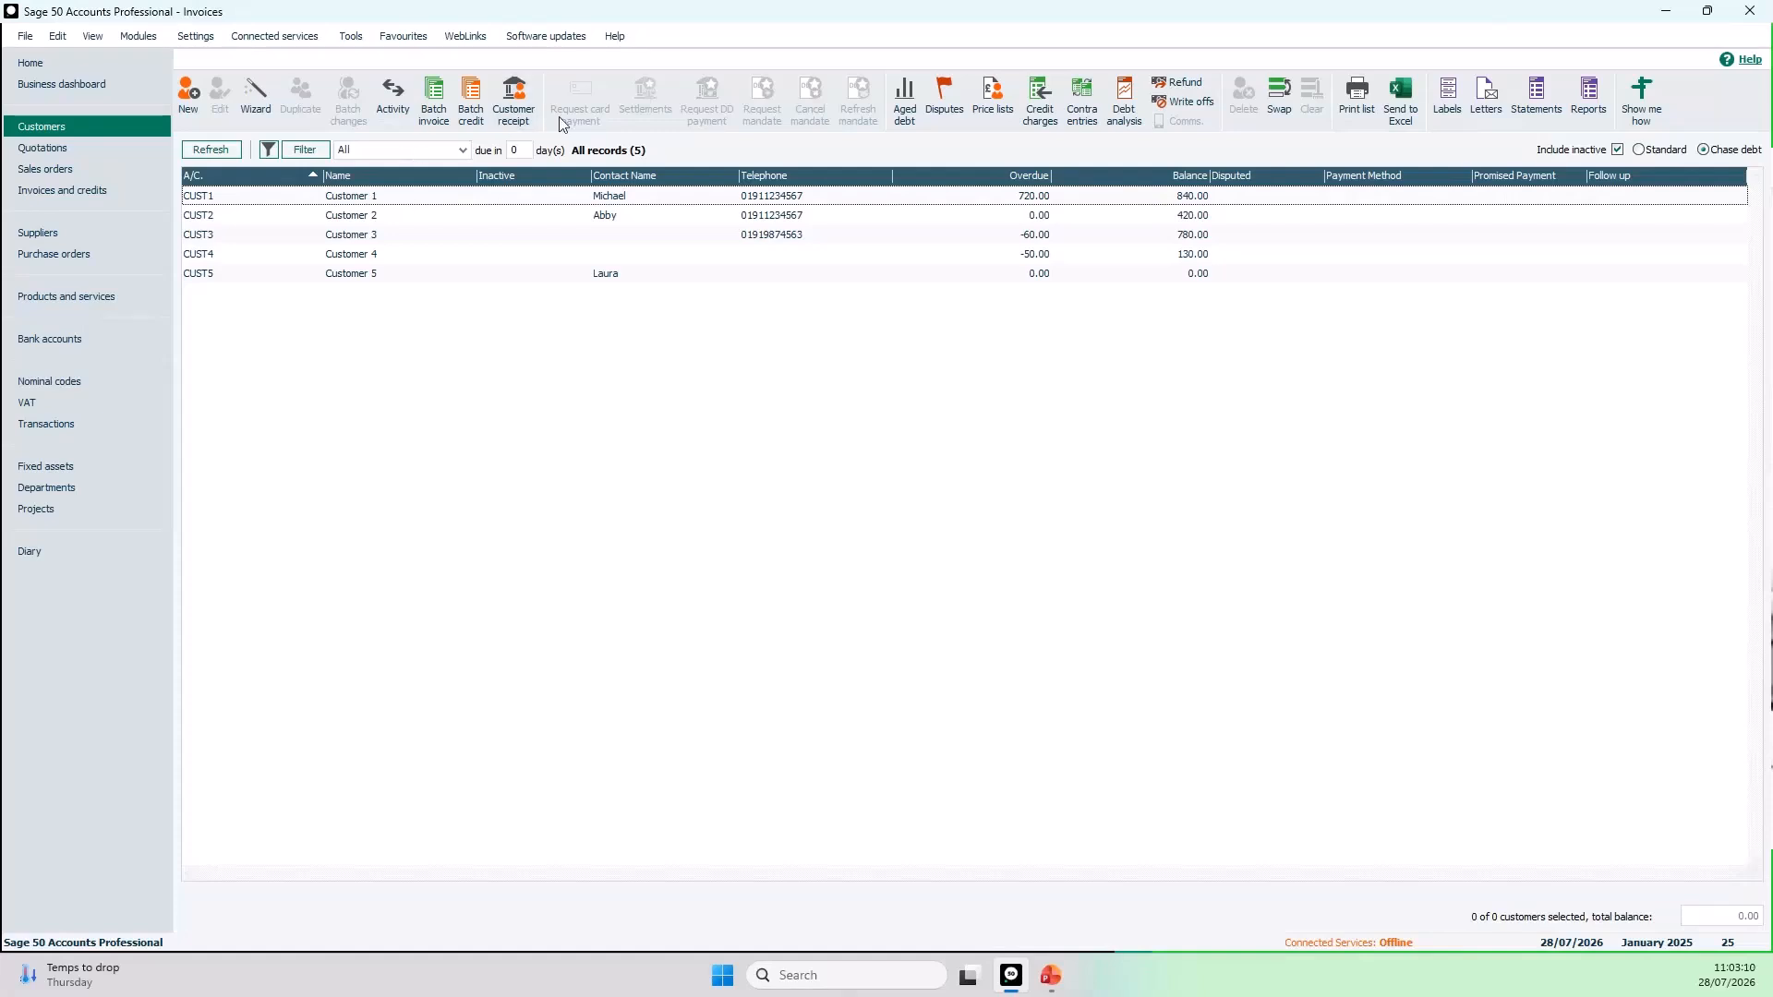
pyautogui.click(516, 197)
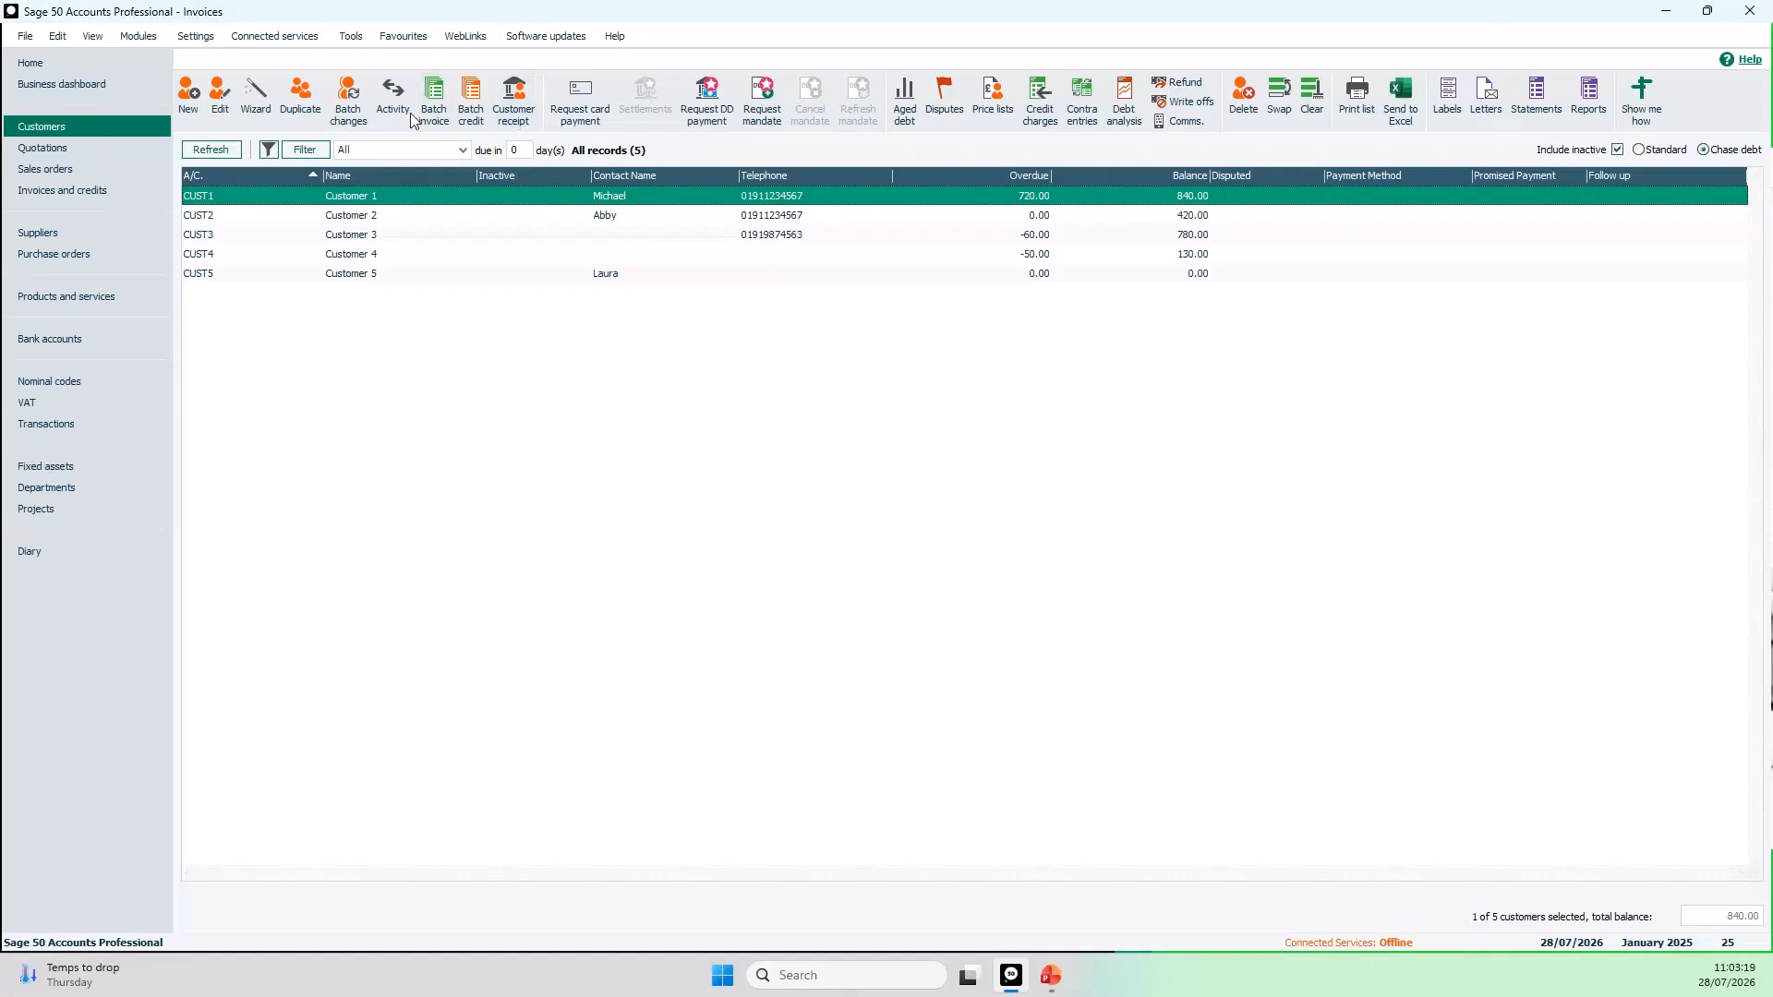
pyautogui.rightClick(522, 112)
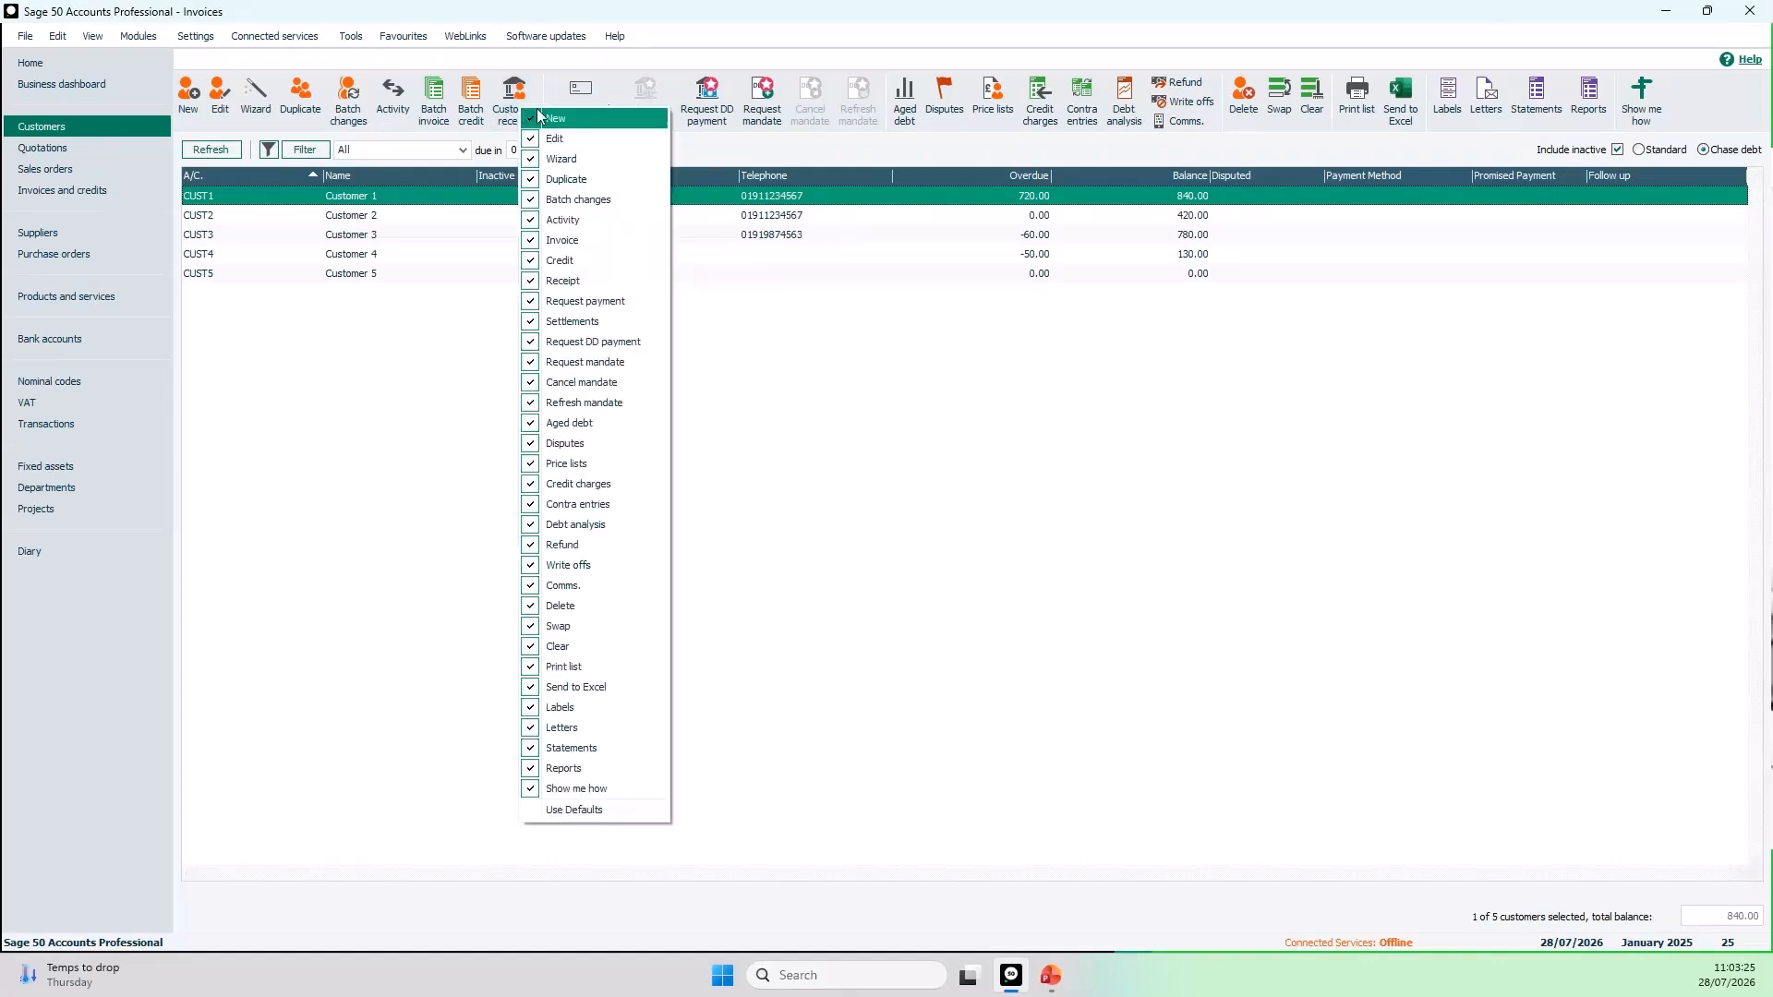
pyautogui.click(560, 282)
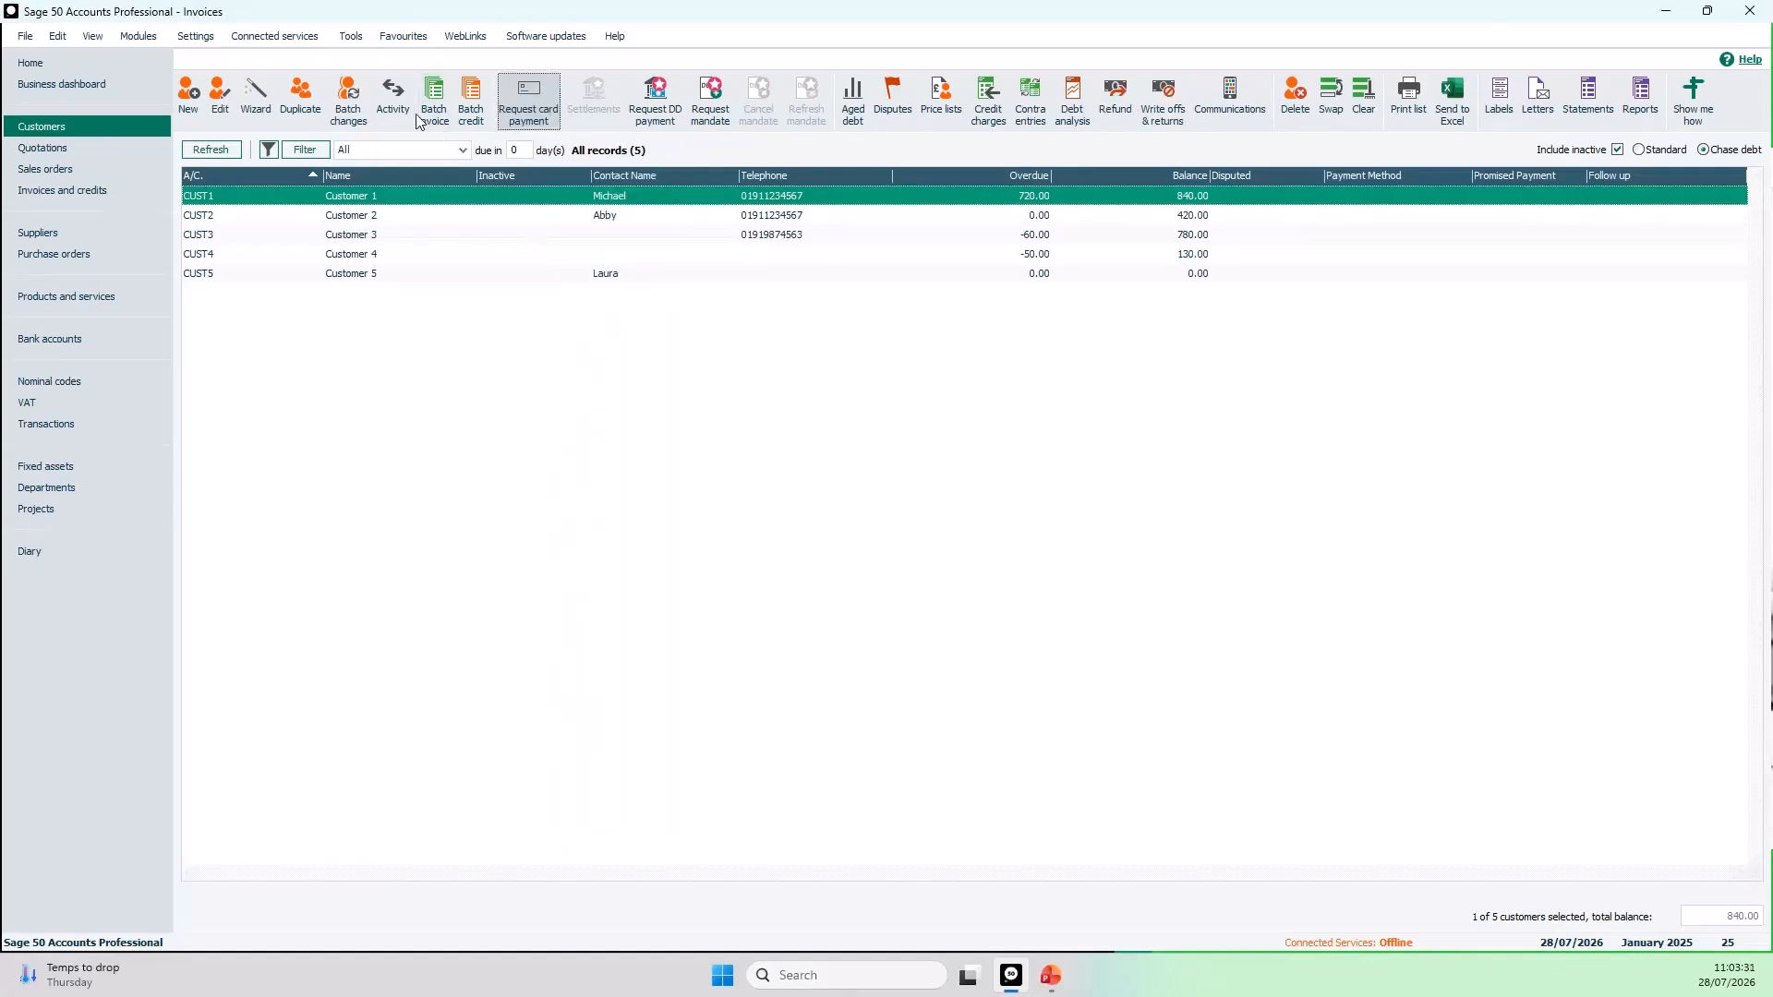
# Step: Restore the customers toolbar to its default set of commands
pyautogui.rightClick(524, 119)
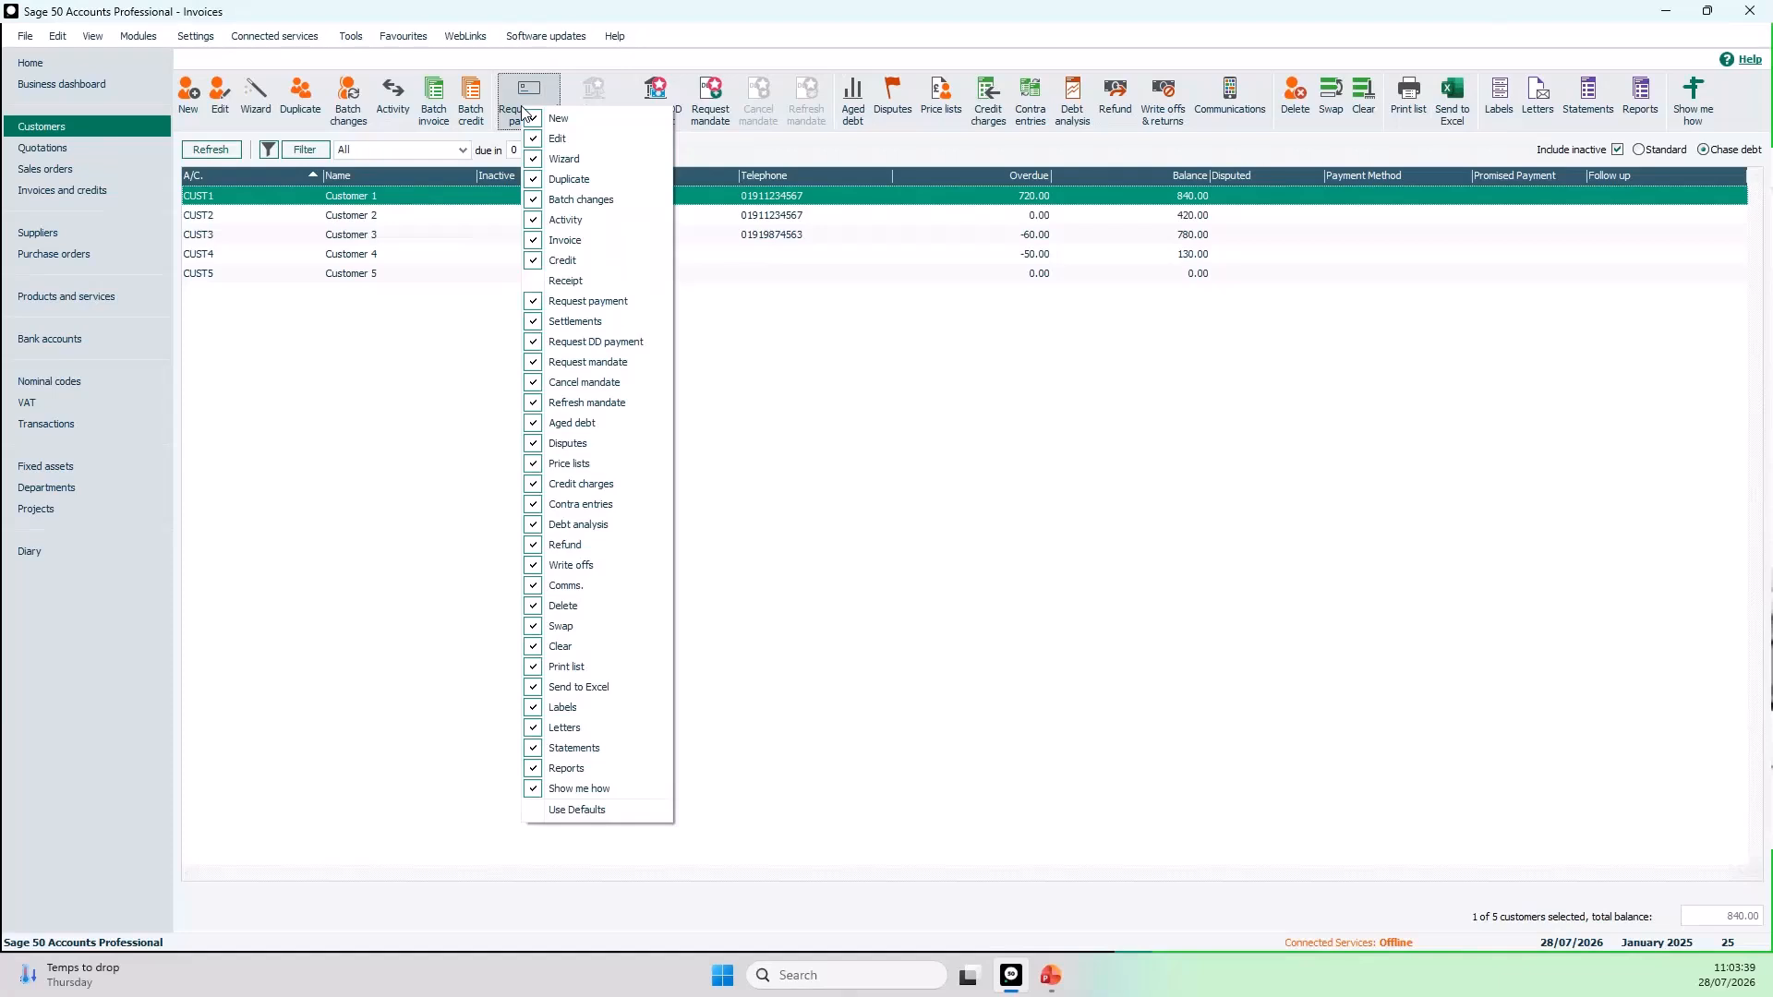
pyautogui.click(537, 282)
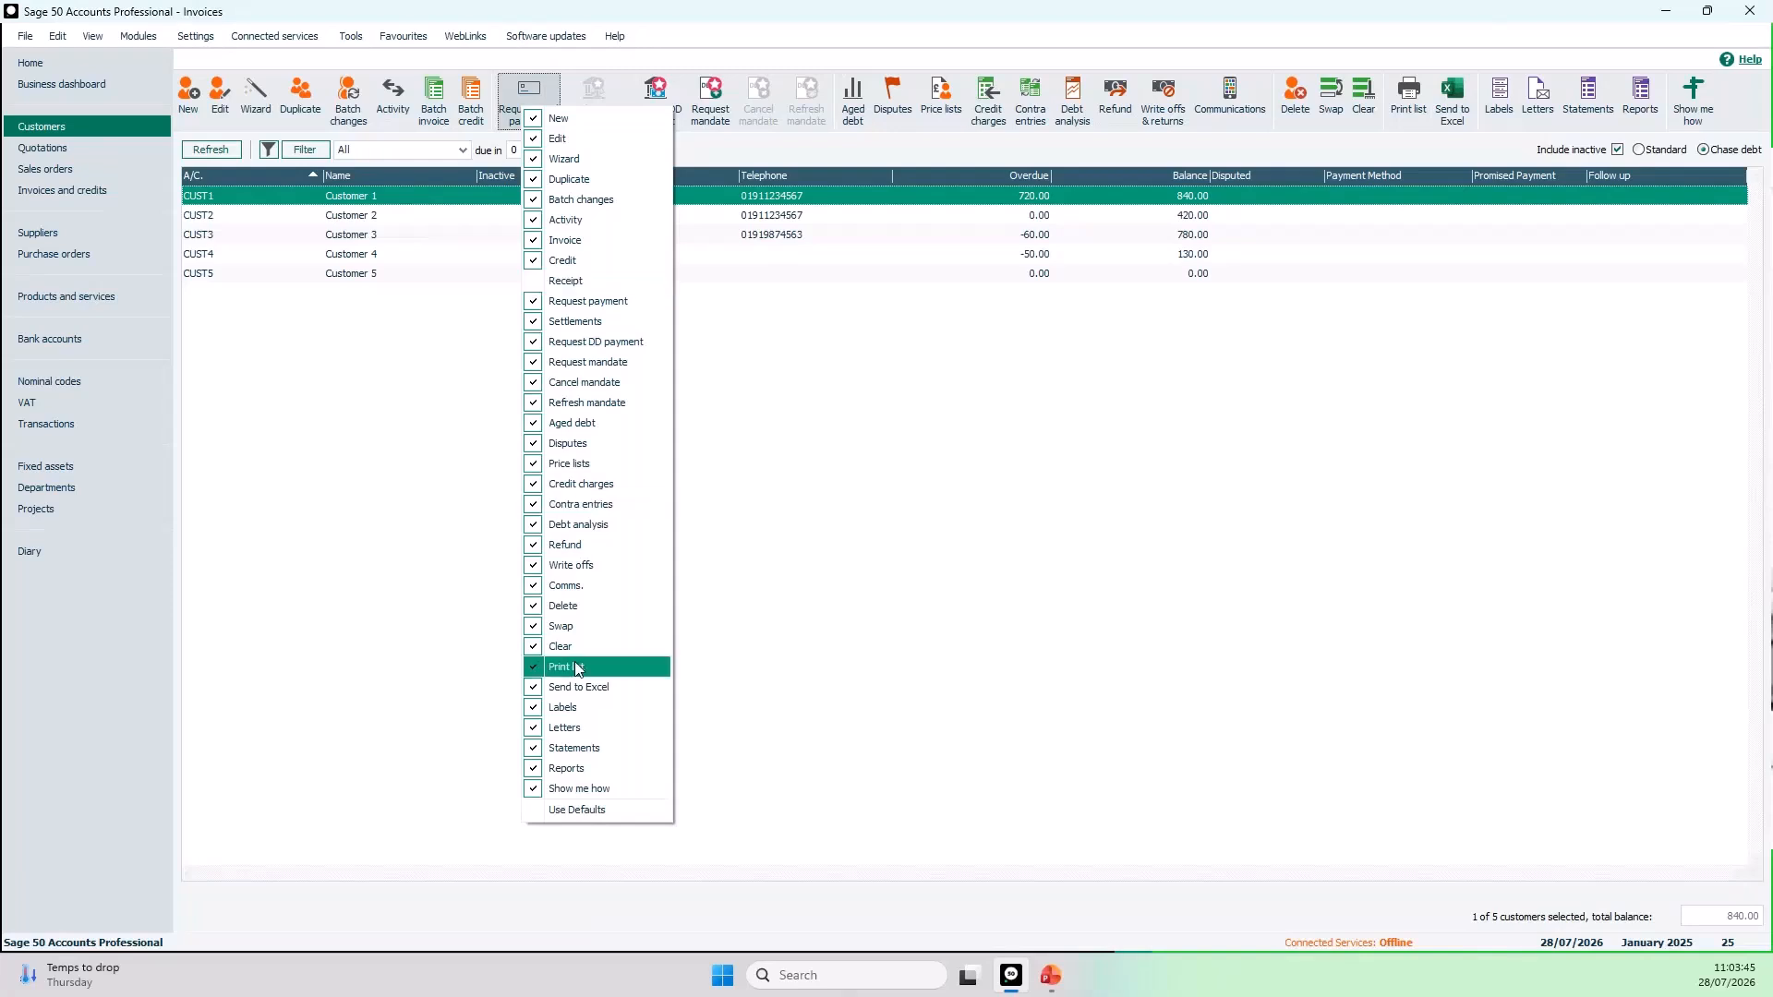
pyautogui.click(611, 810)
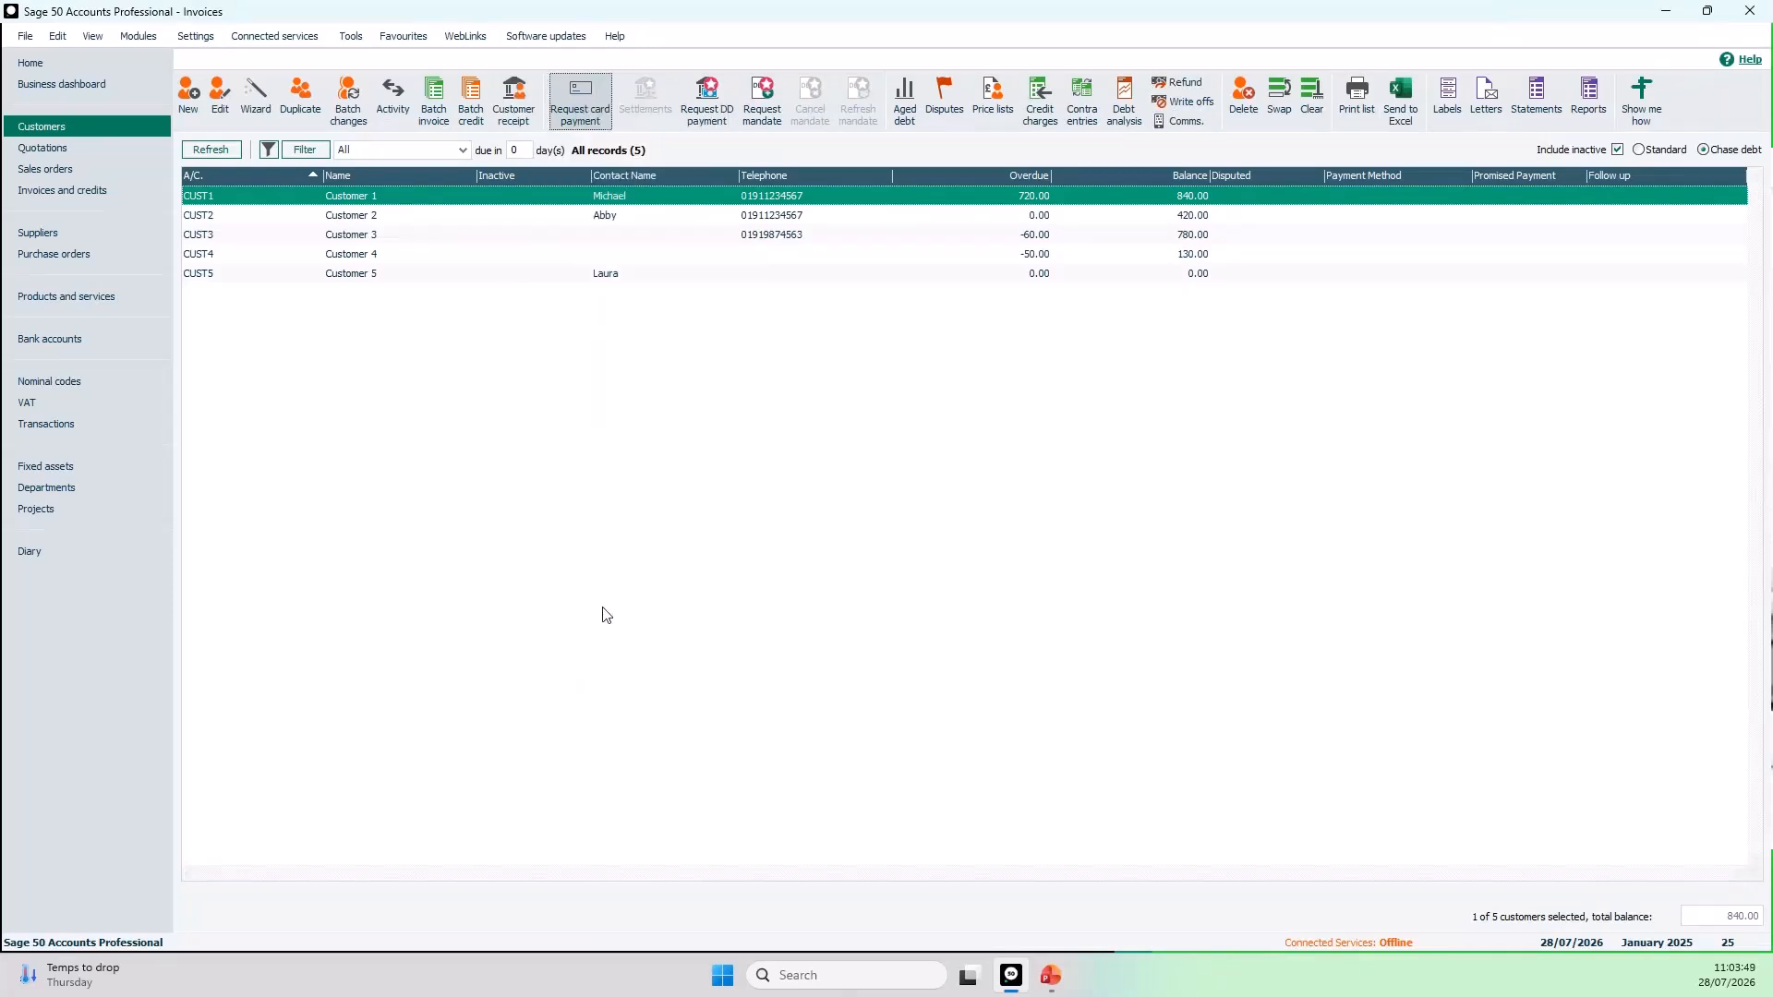
# Step: View the bank accounts list, return to the customers and start a customer receipt for account CUST1
pyautogui.click(76, 336)
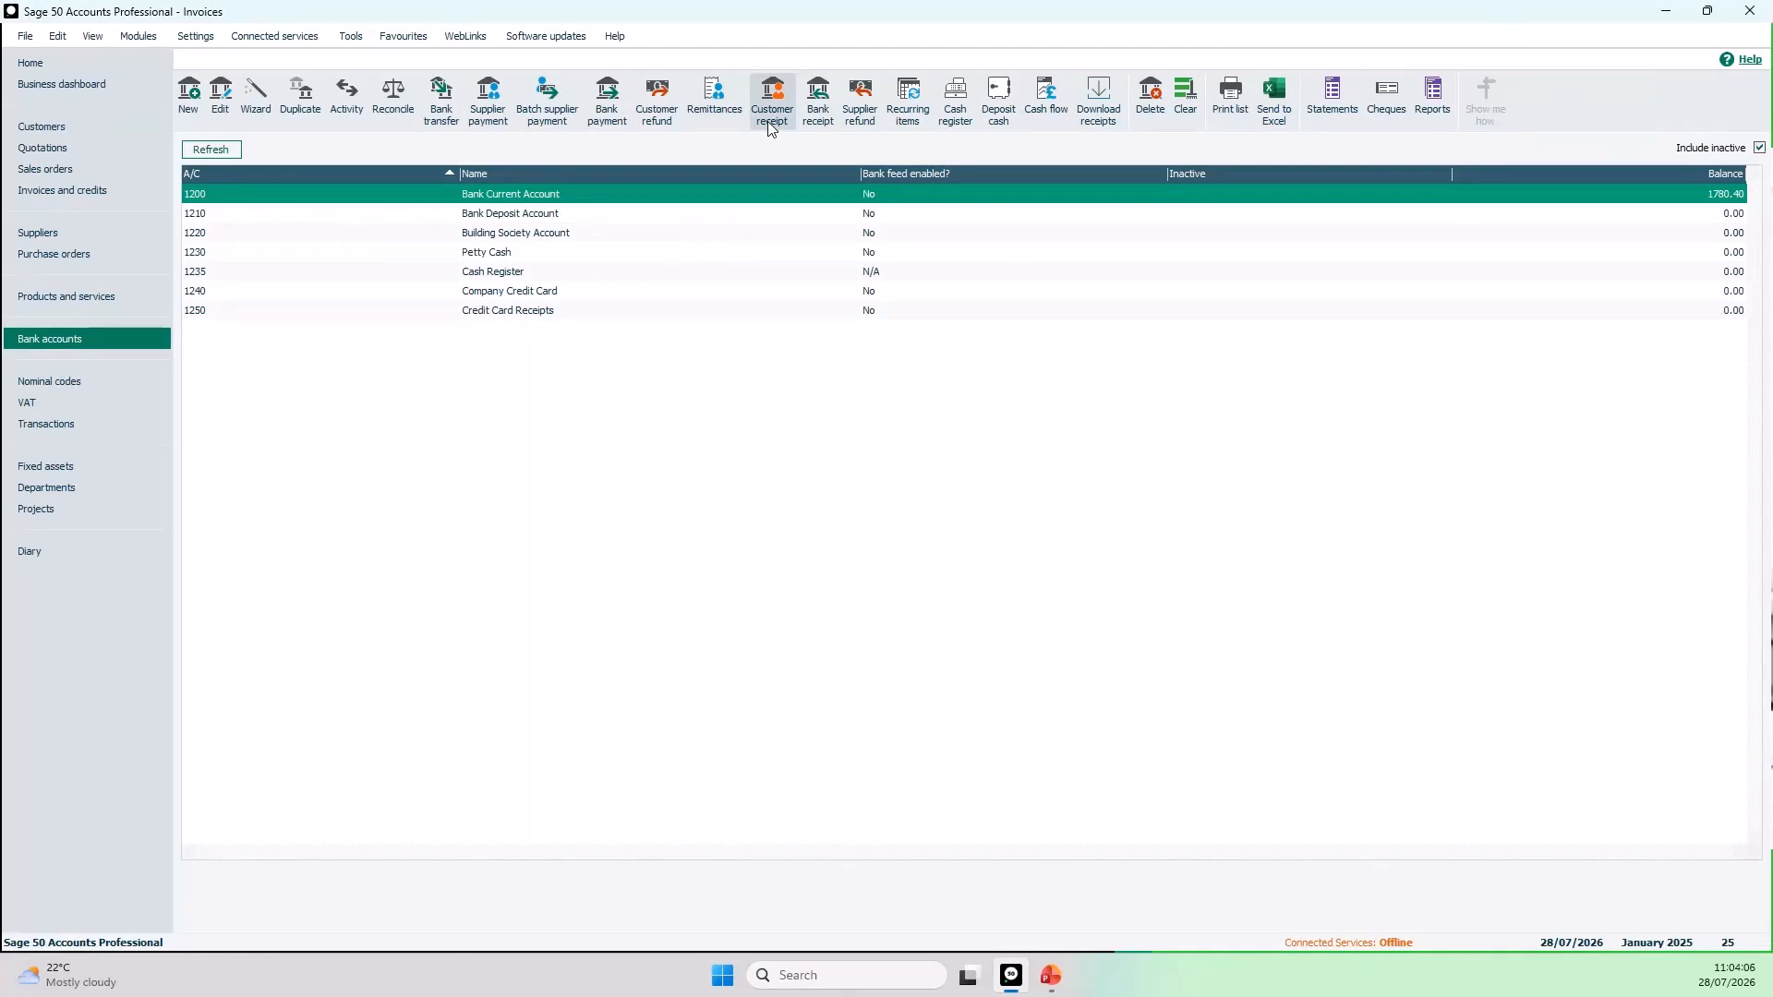
pyautogui.click(91, 127)
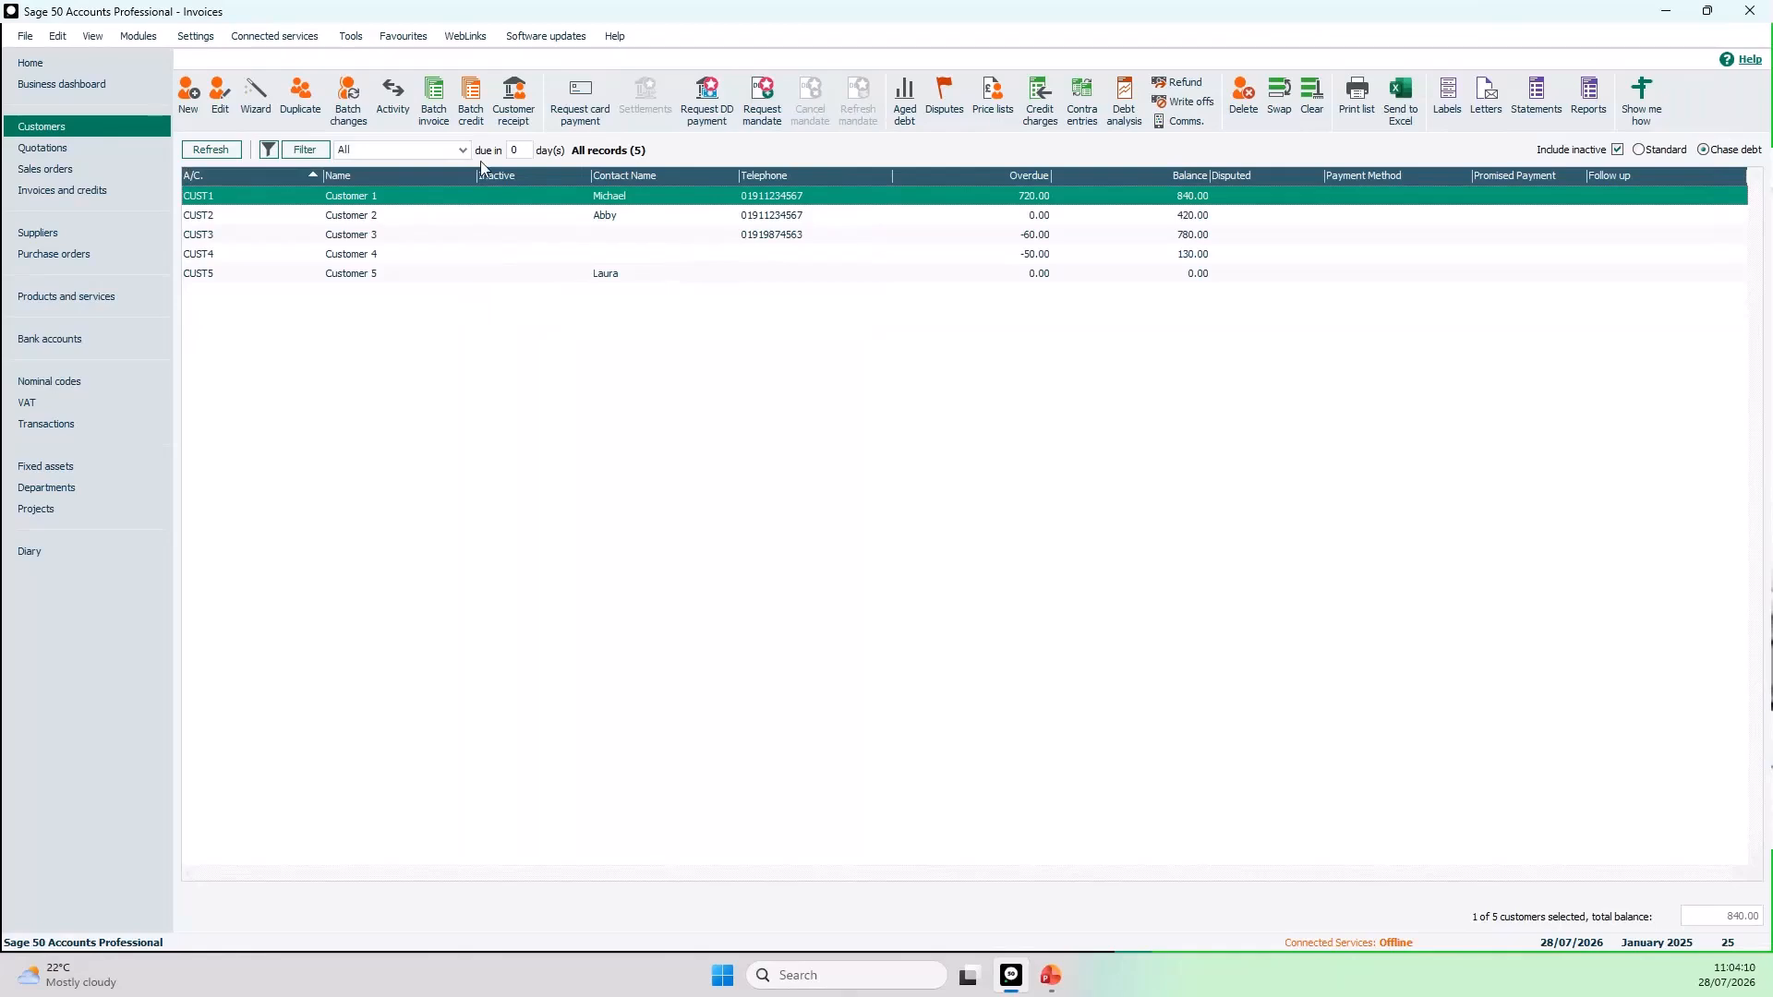
pyautogui.click(514, 109)
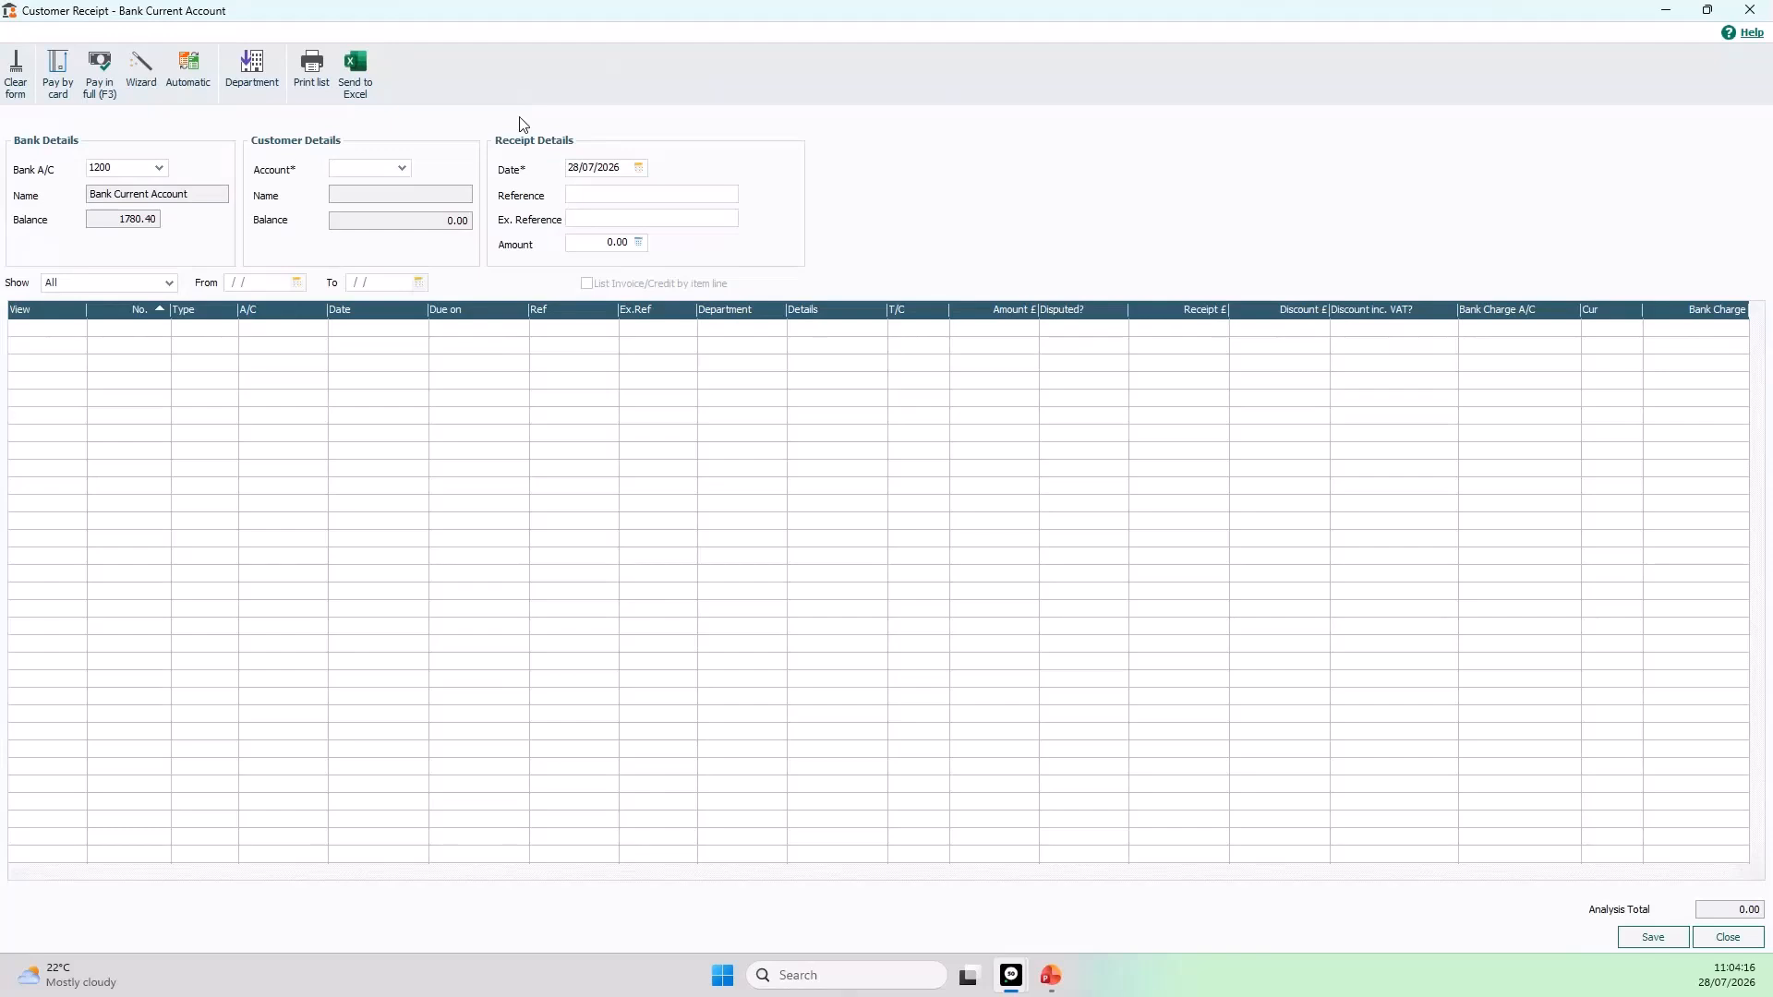
pyautogui.click(402, 171)
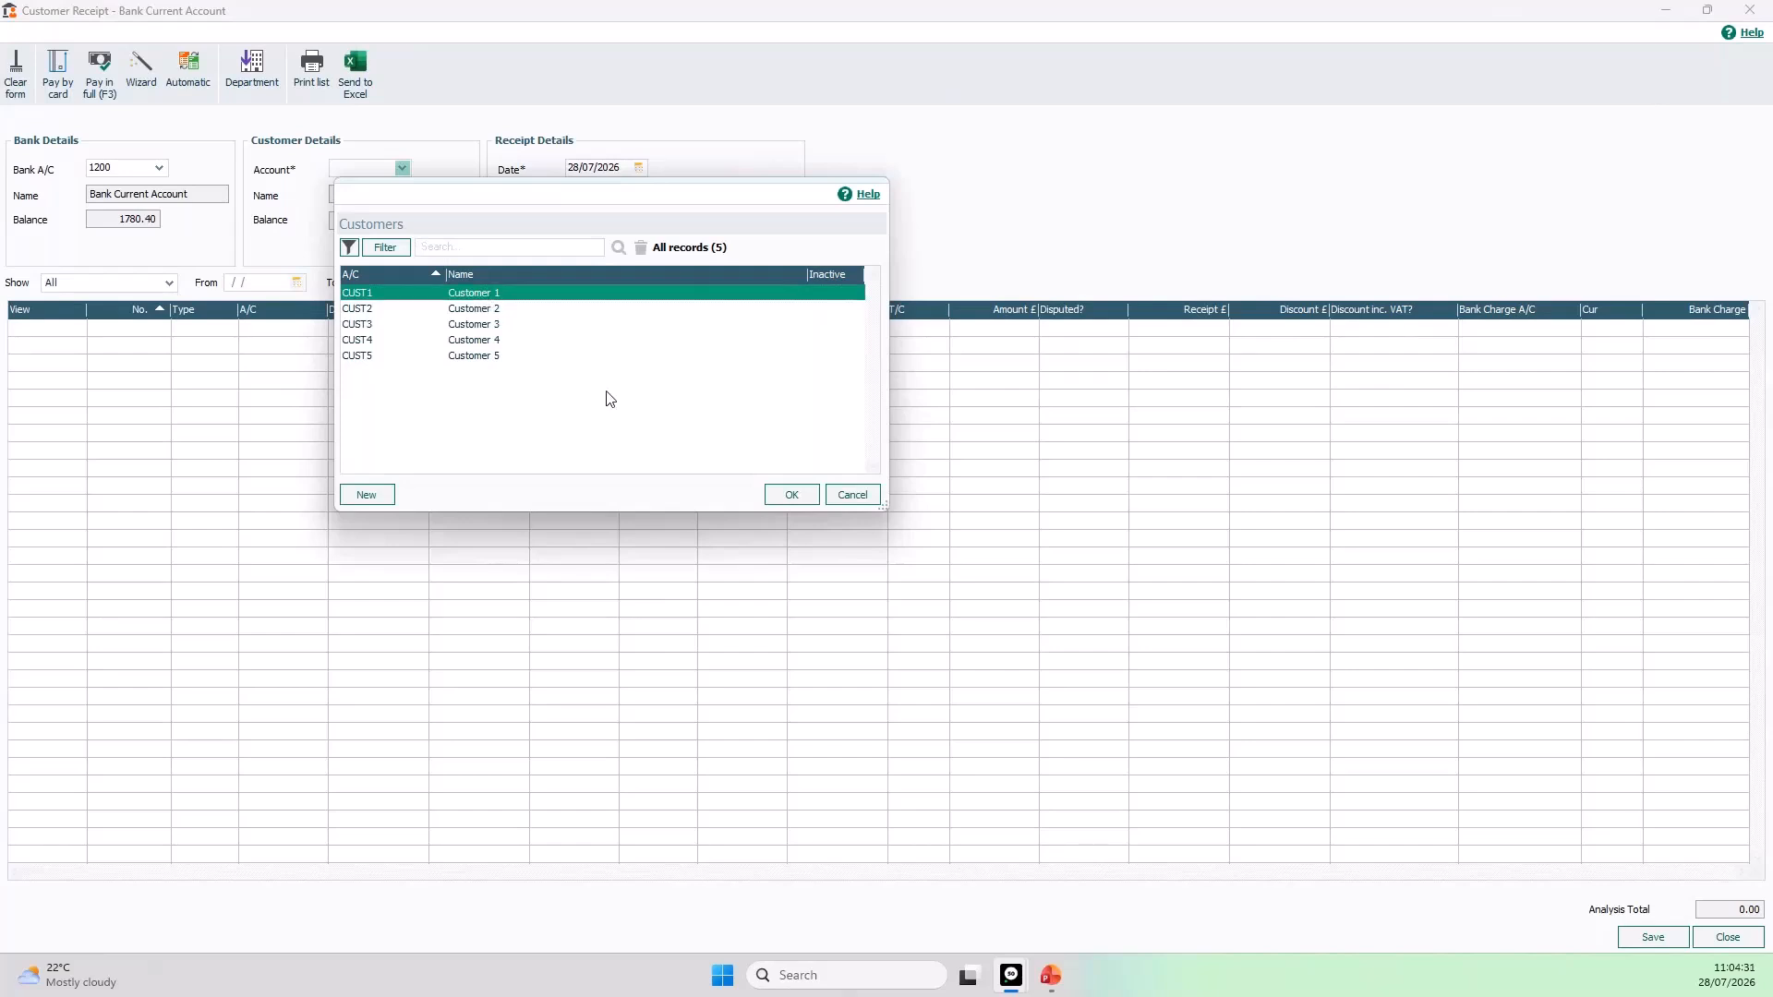
pyautogui.click(788, 497)
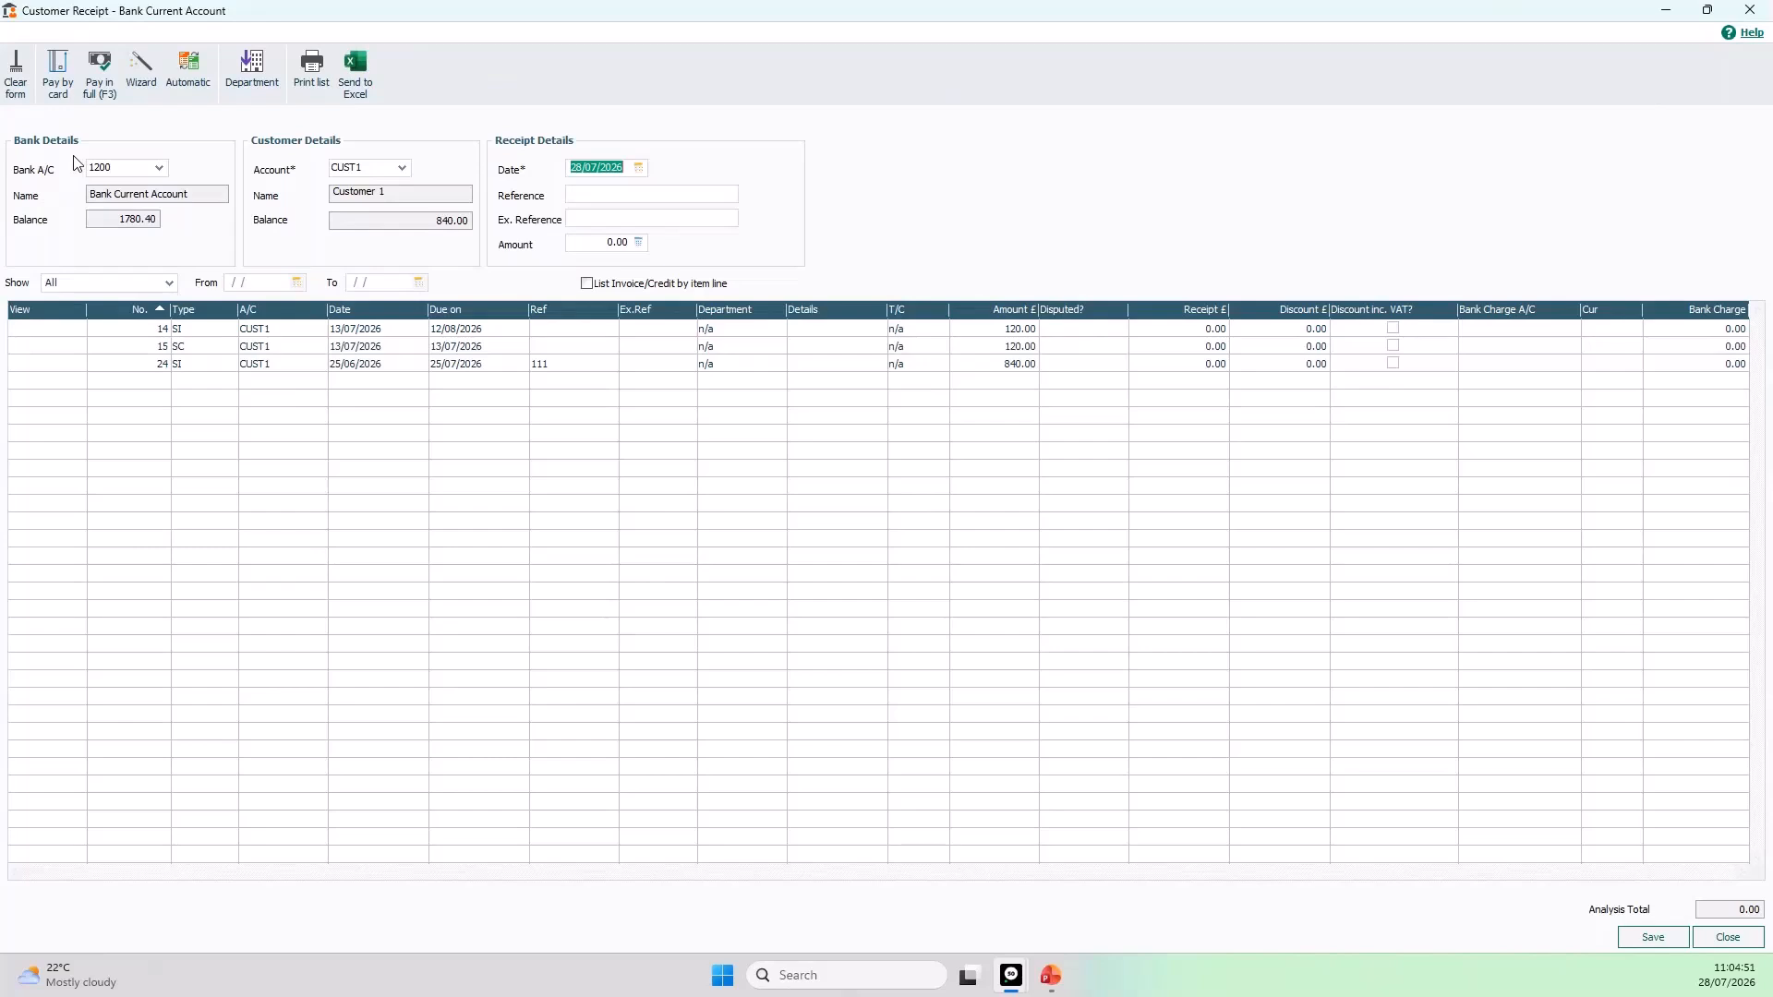
# Step: Change the receipt's bank account to 1210, Bank Deposit Account
pyautogui.click(159, 170)
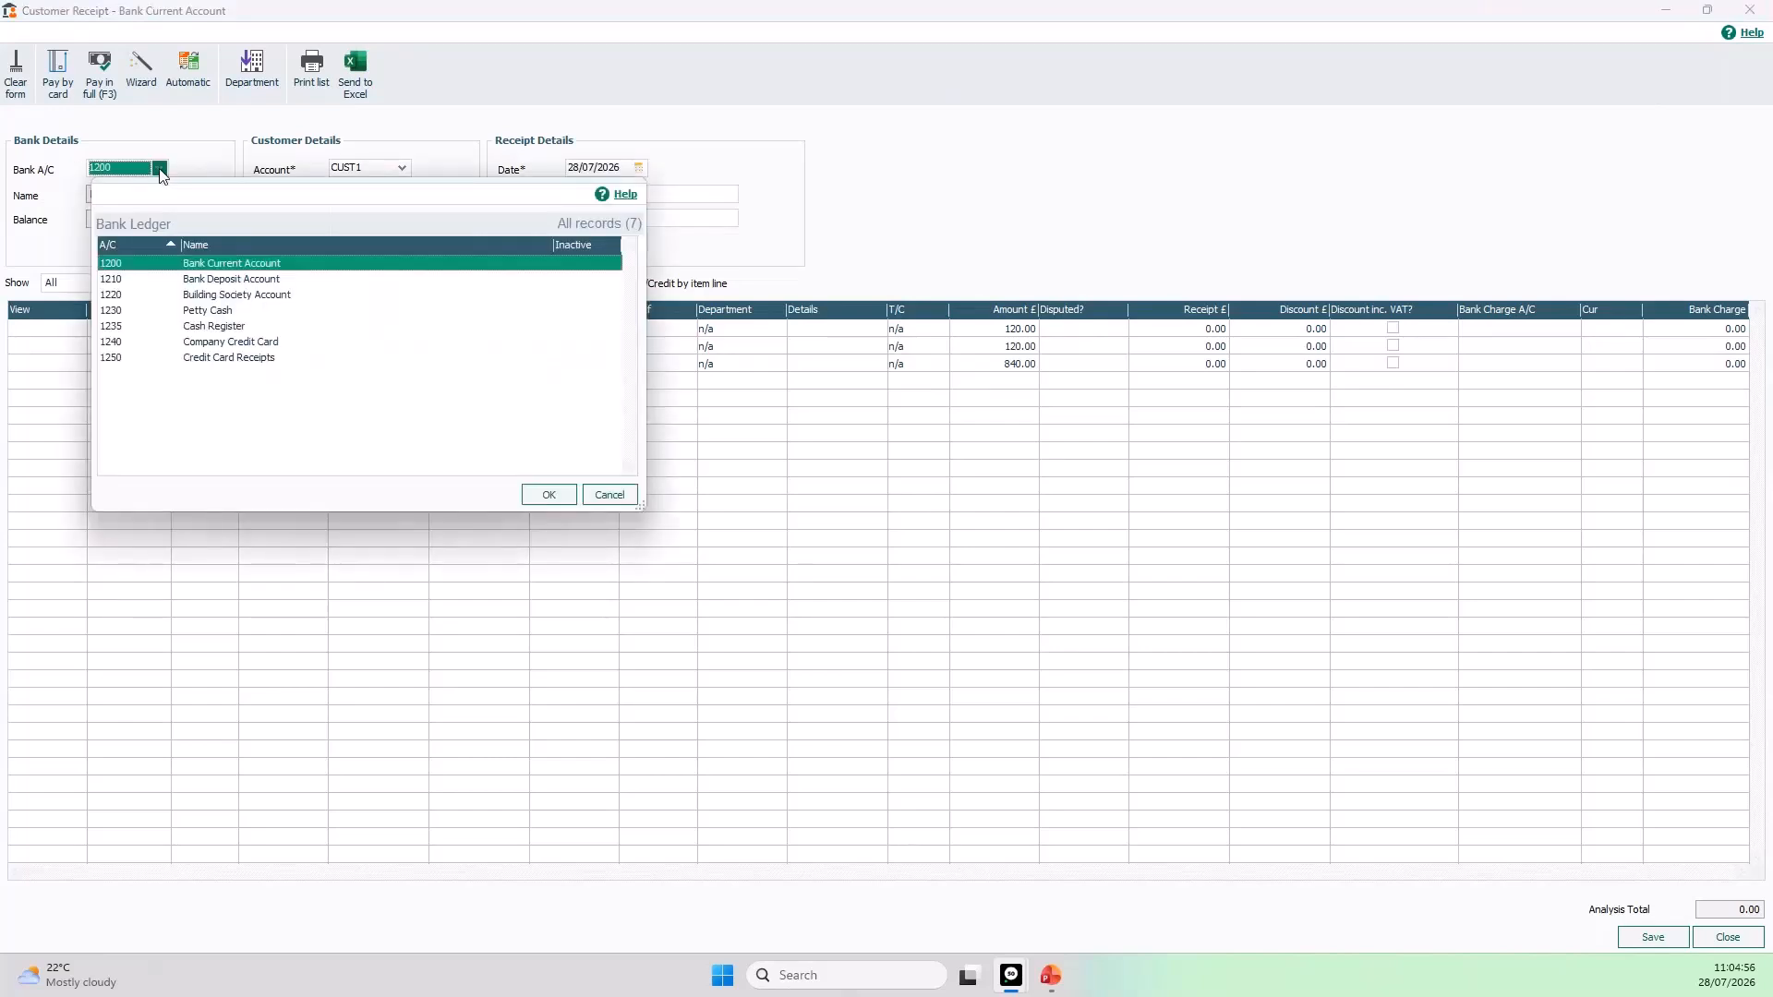
pyautogui.click(272, 279)
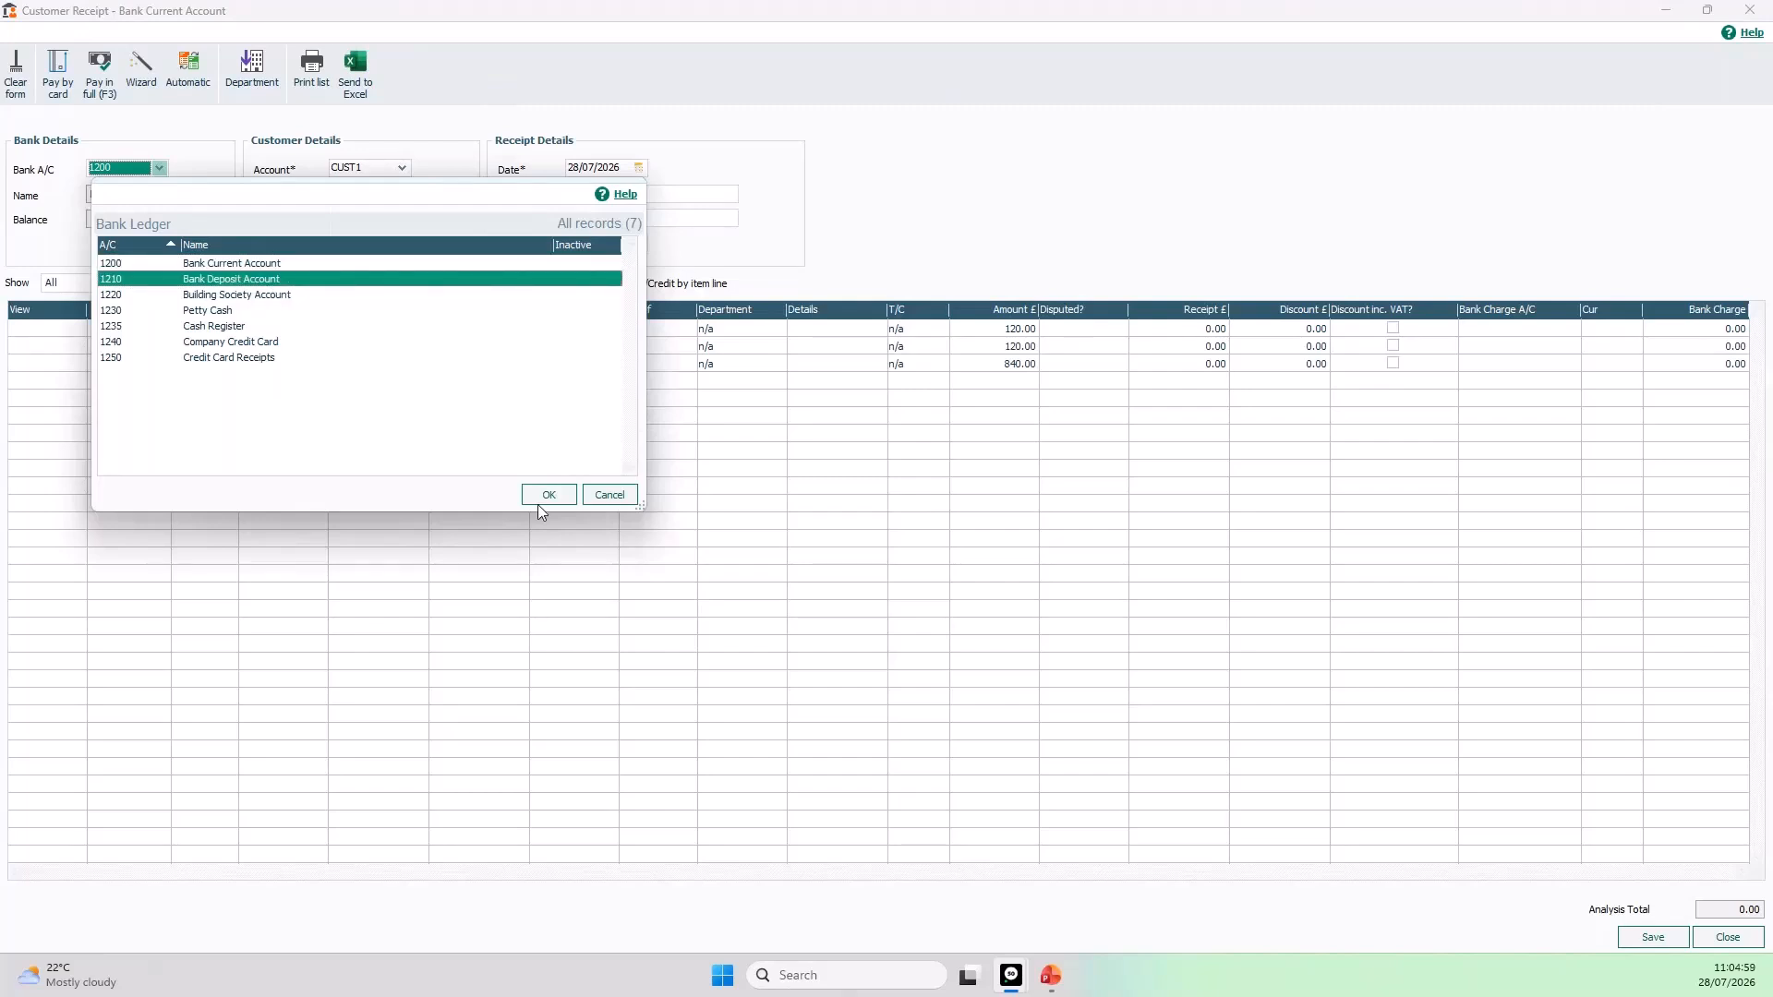
pyautogui.click(548, 496)
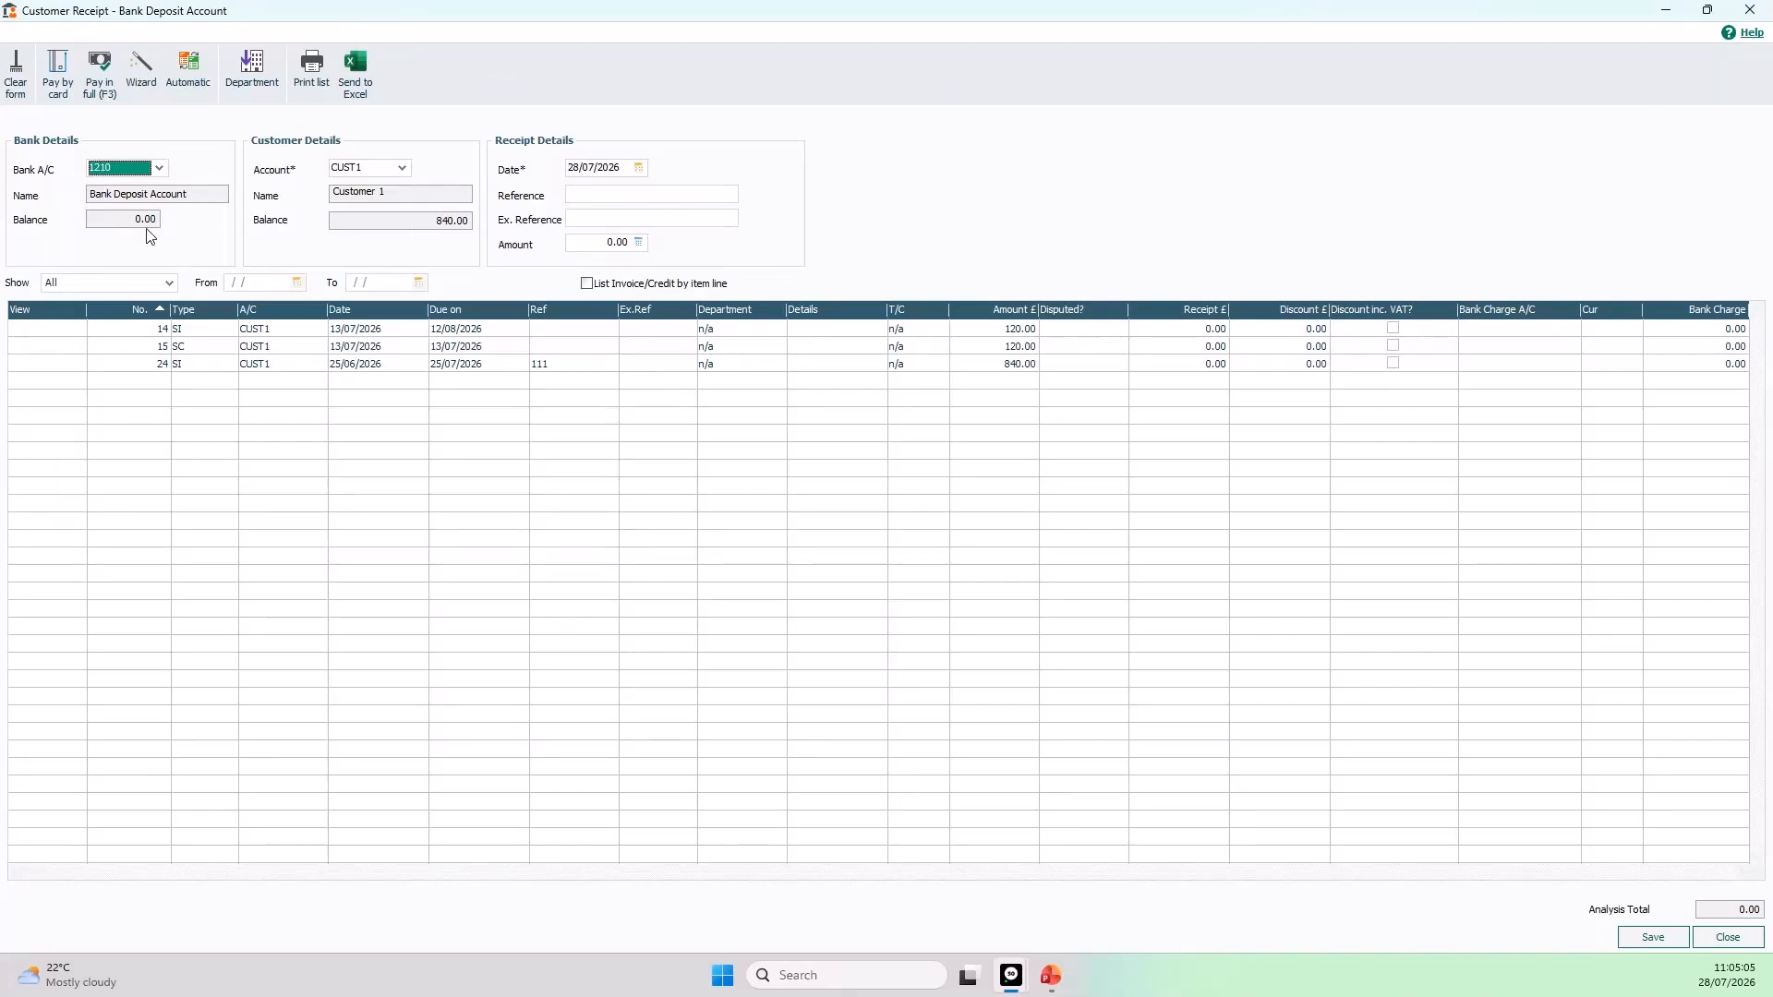
# Step: Set the receipt's bank account back to 1200, Bank Current Account
pyautogui.click(159, 168)
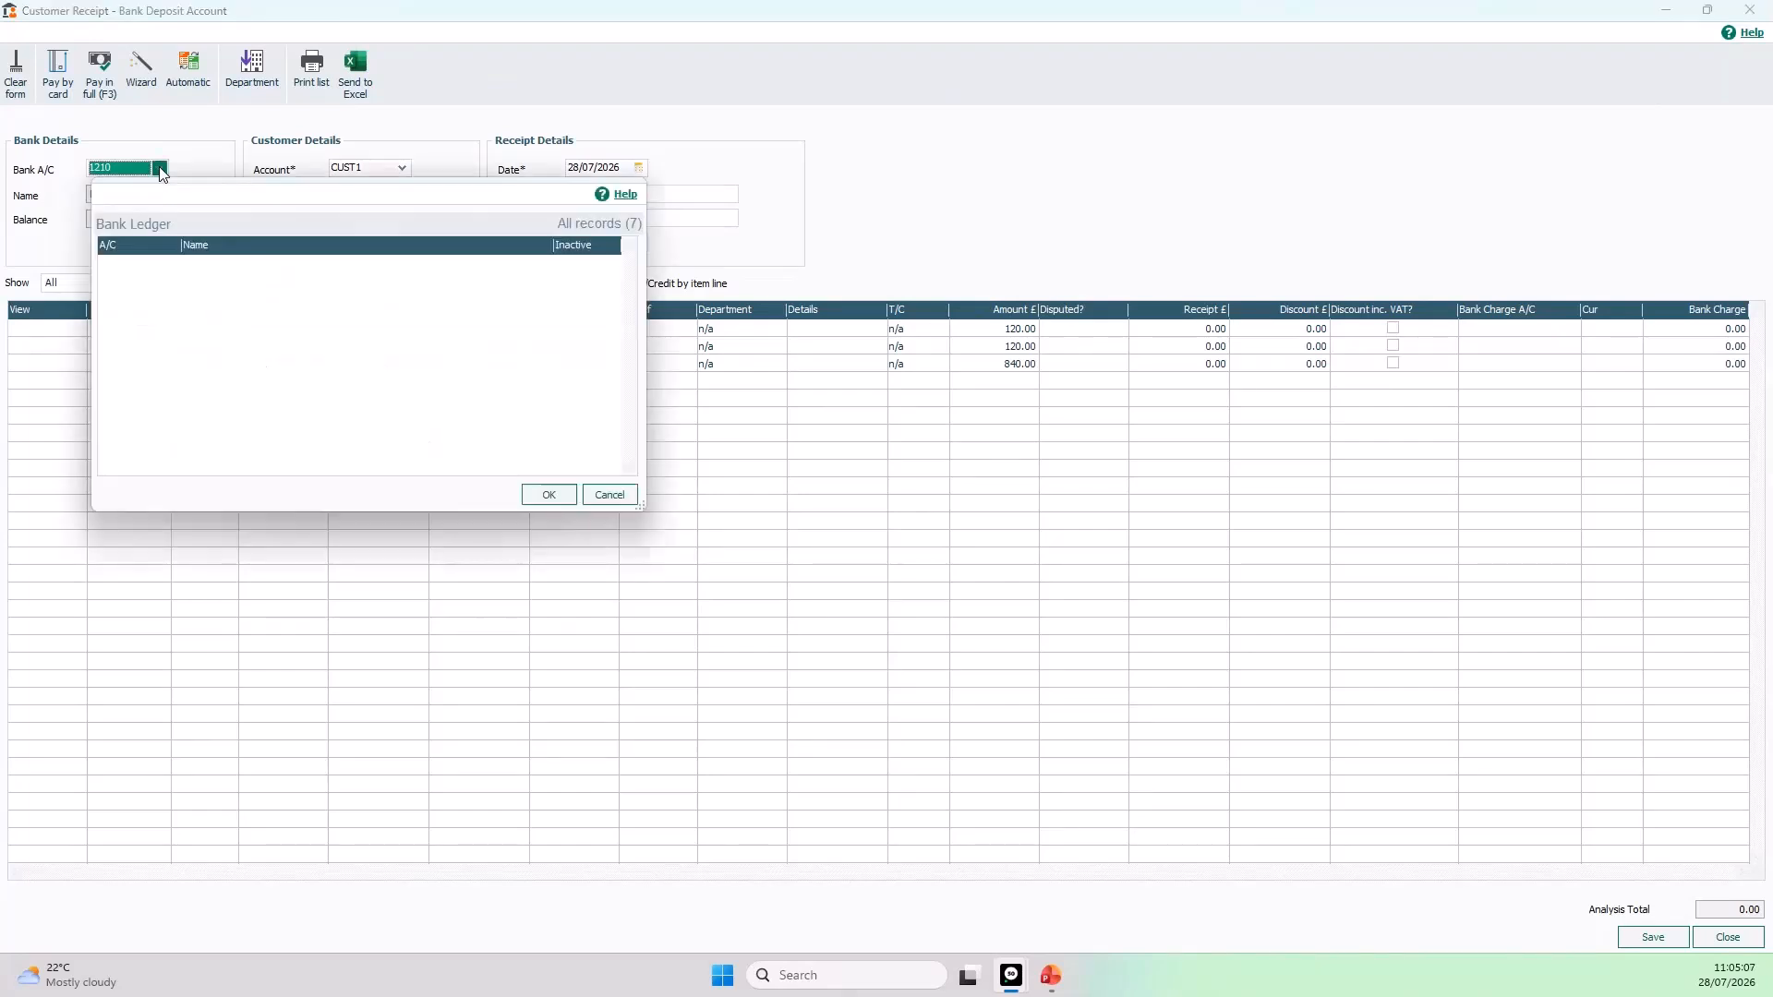
pyautogui.click(303, 263)
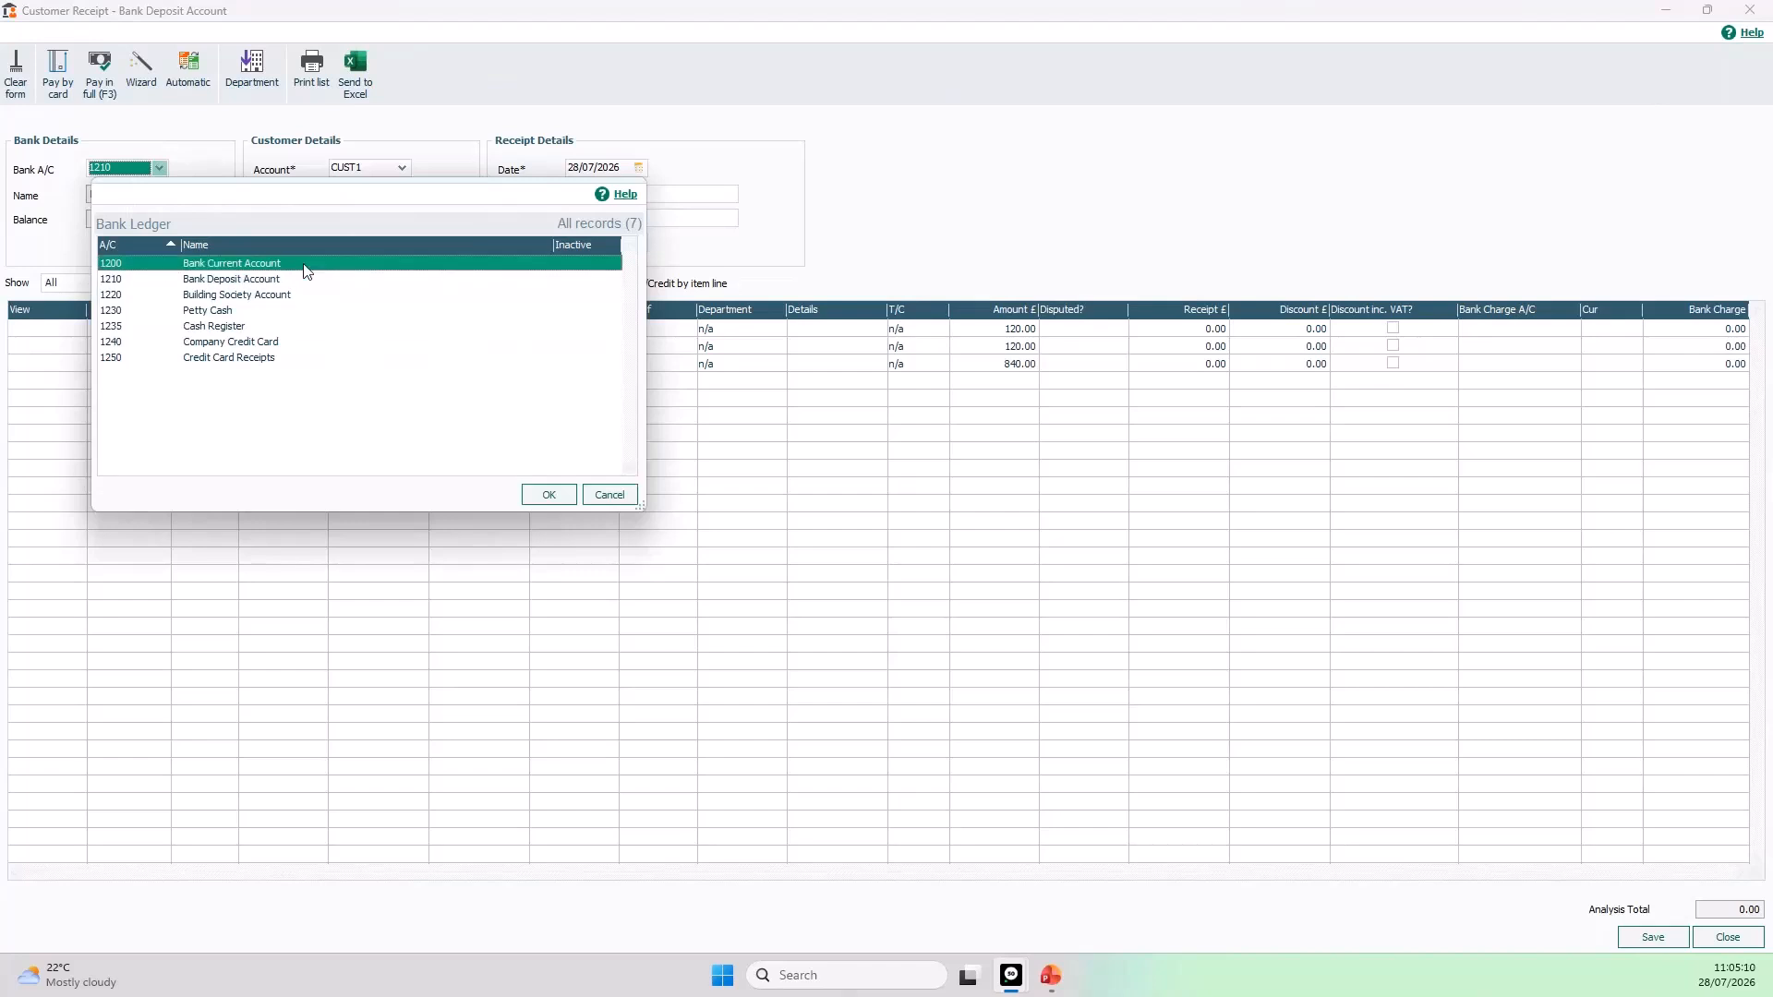
pyautogui.click(547, 496)
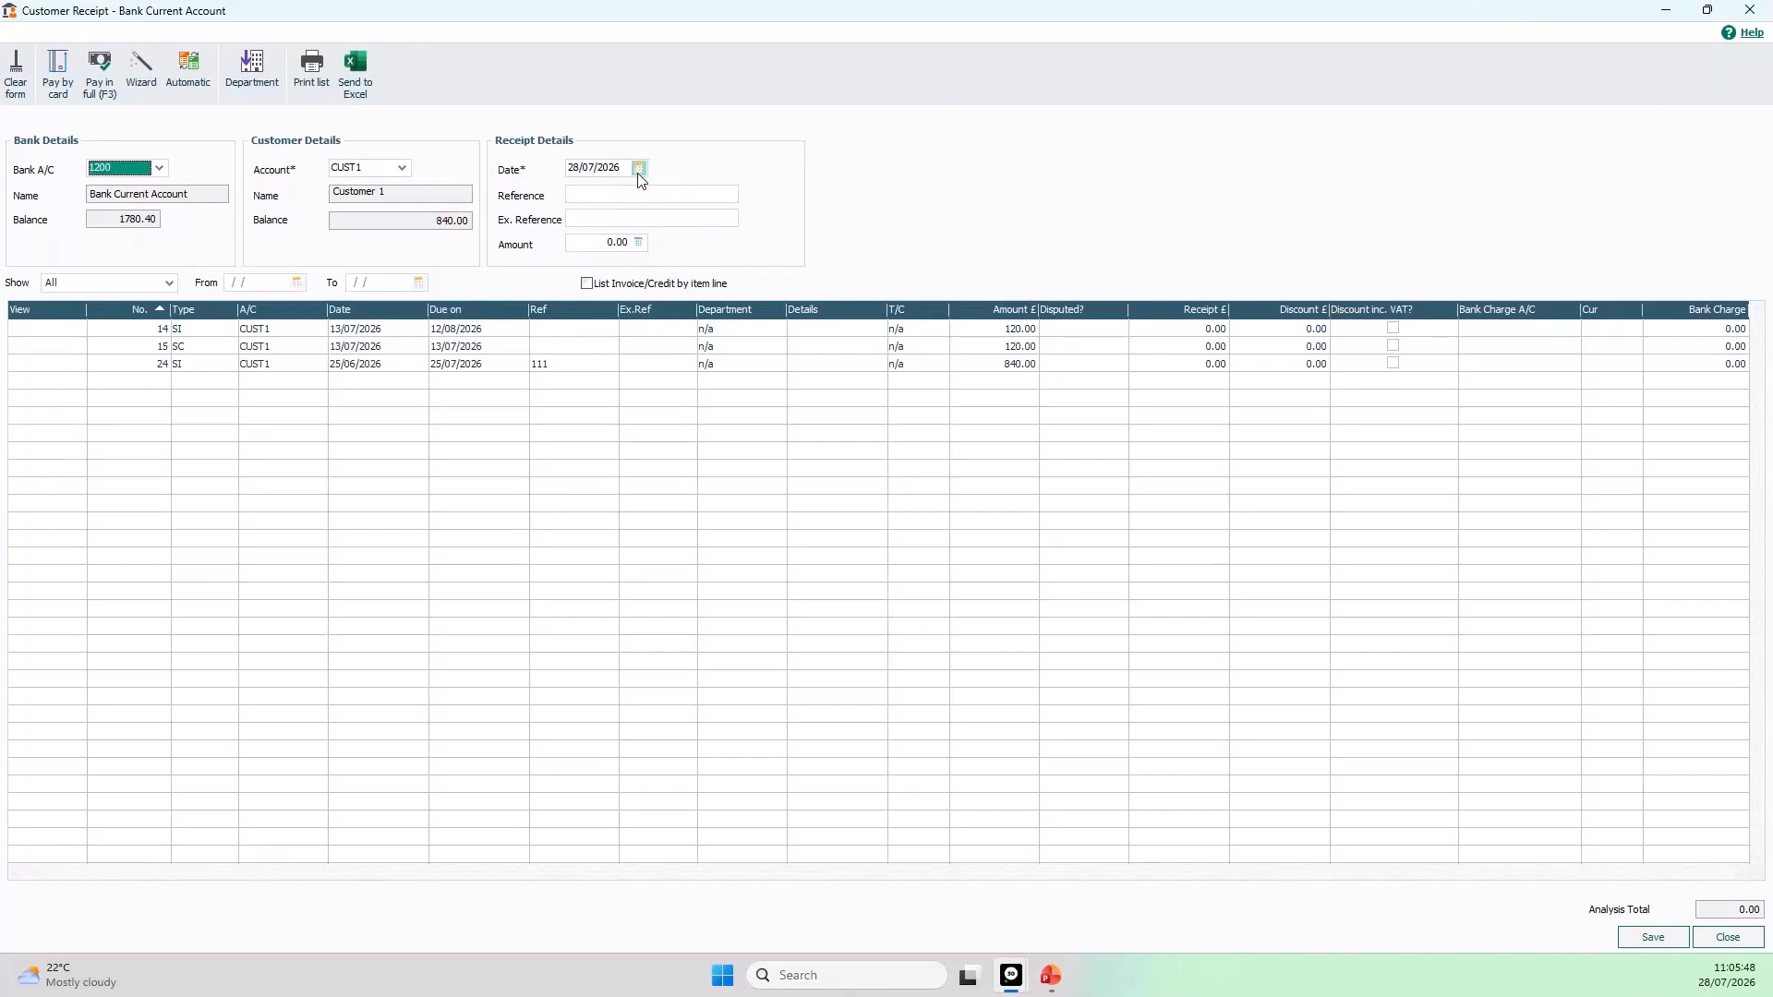
# Step: Look at the calendar for the receipt date, close it and move to the receipt's reference
pyautogui.click(596, 169)
pyautogui.click(639, 167)
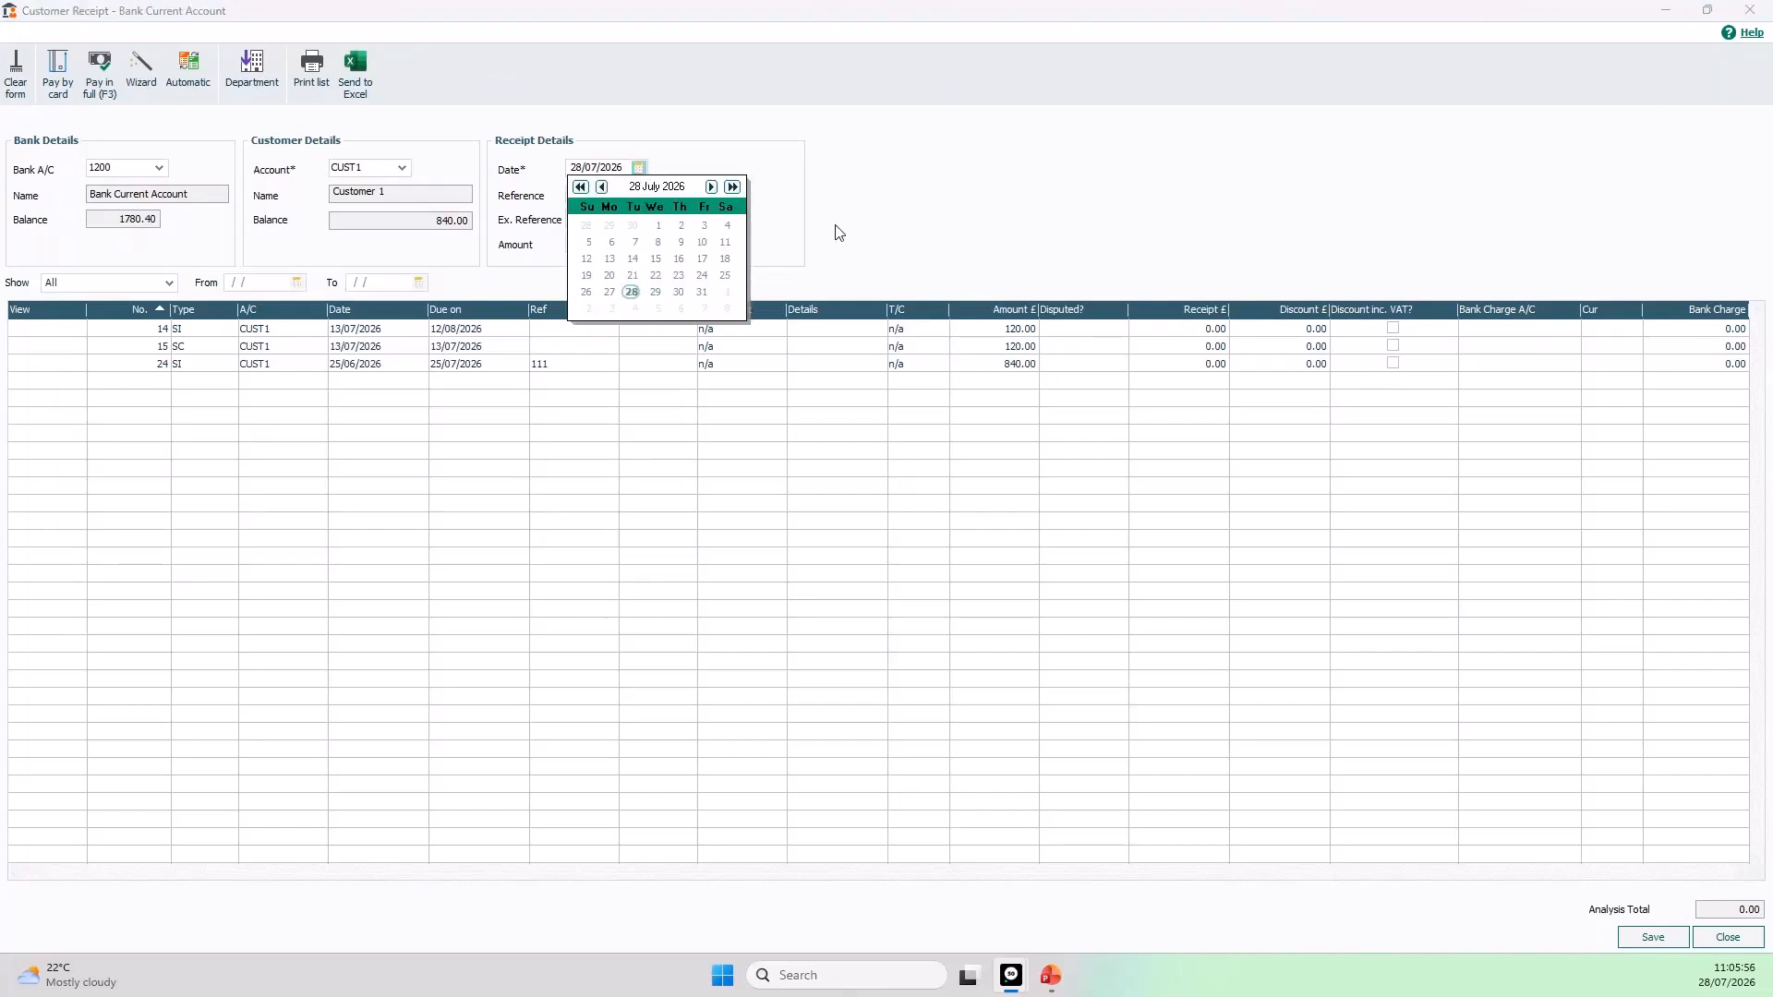
pyautogui.click(780, 227)
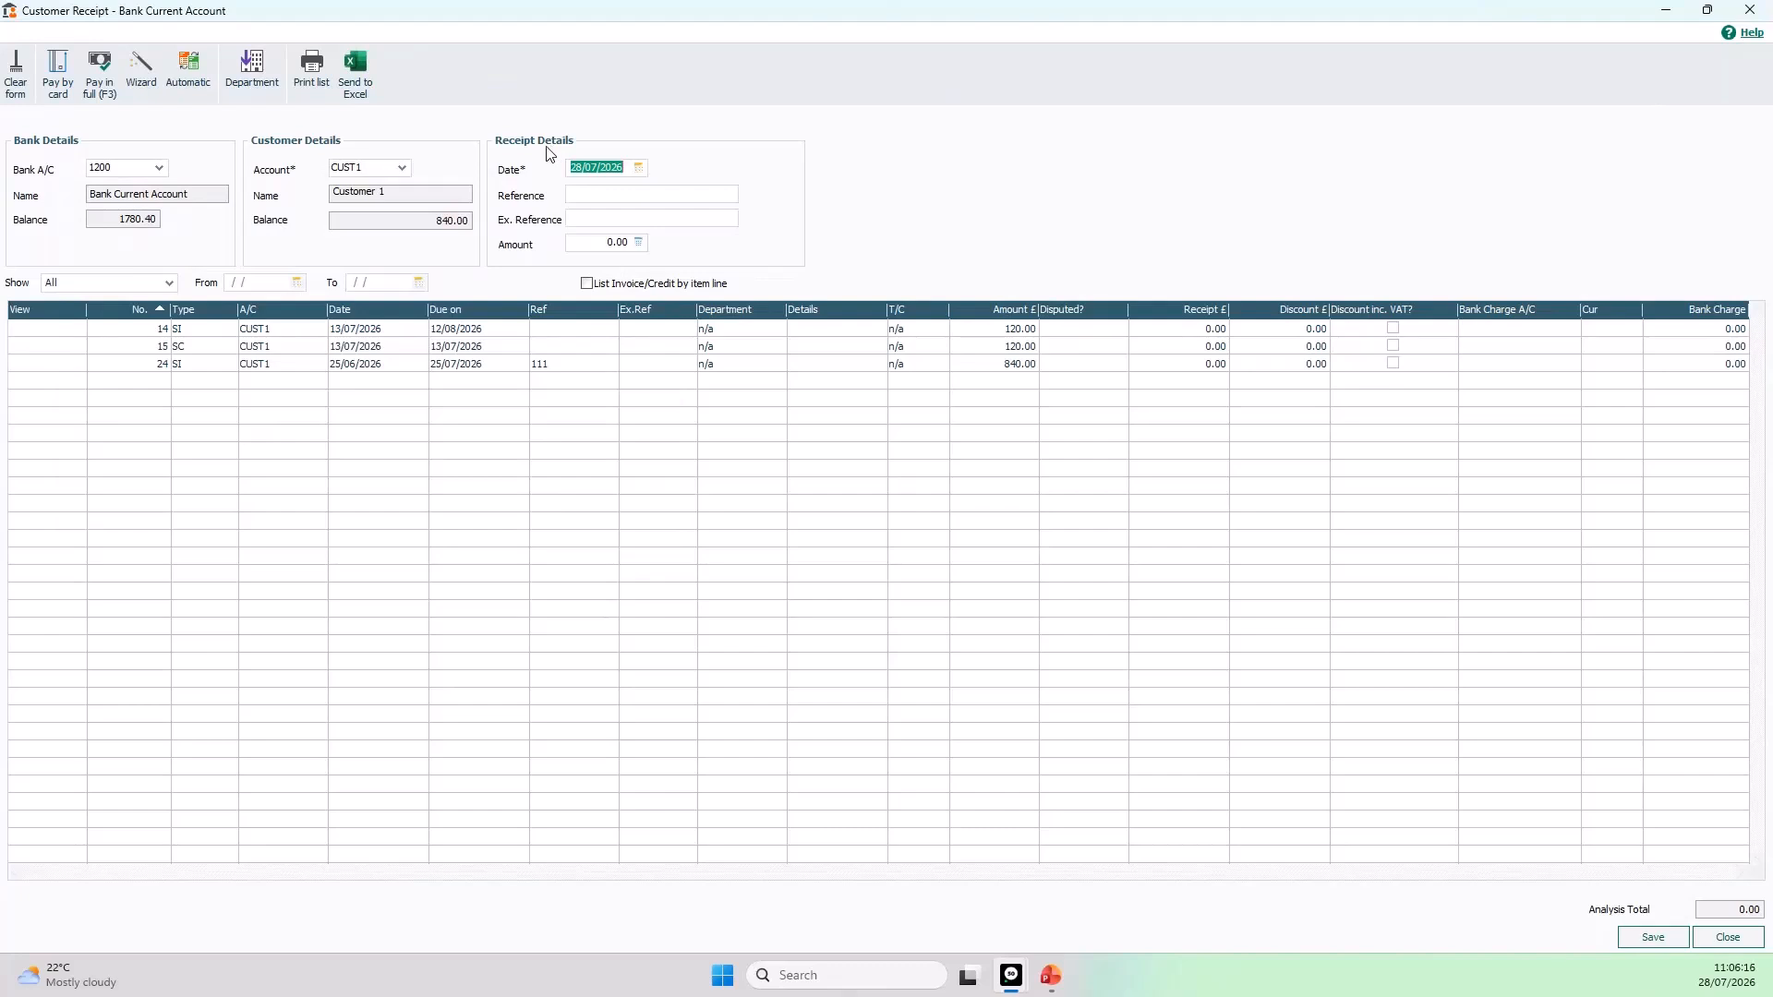
pyautogui.click(580, 194)
# Step: Filter the customer's outstanding transactions to the date range 28/06/2026 to 28/07/2026
pyautogui.click(172, 285)
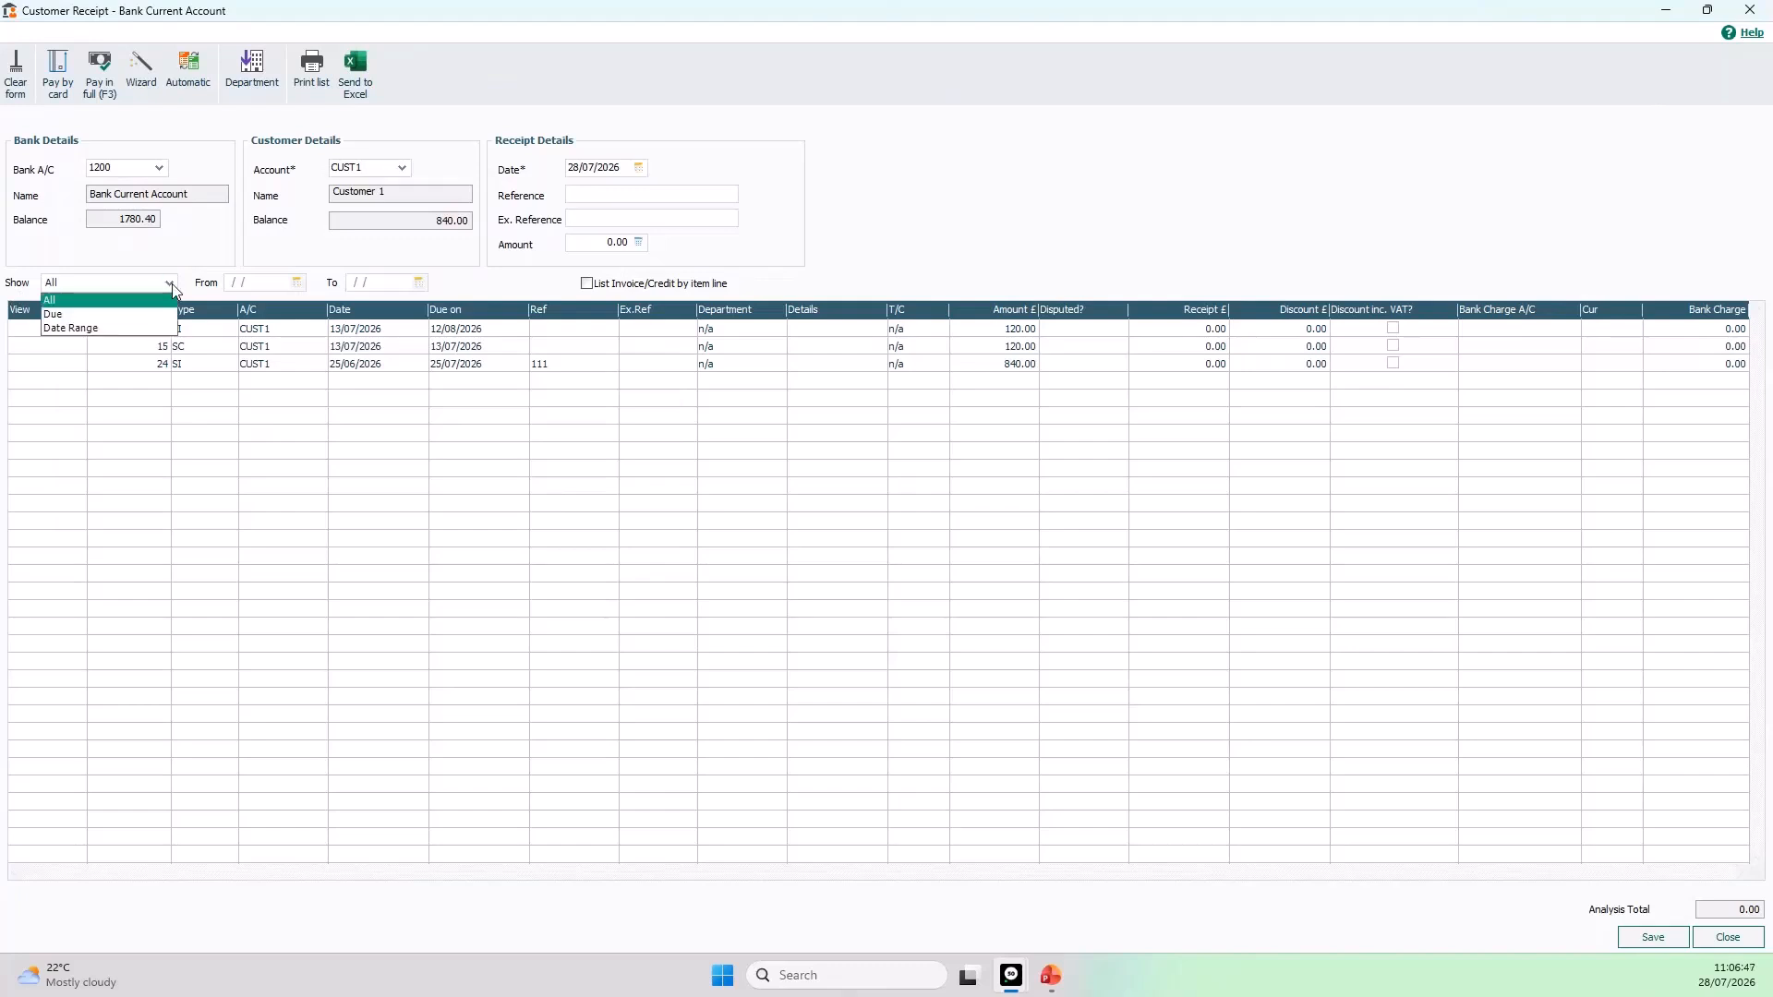
pyautogui.click(124, 331)
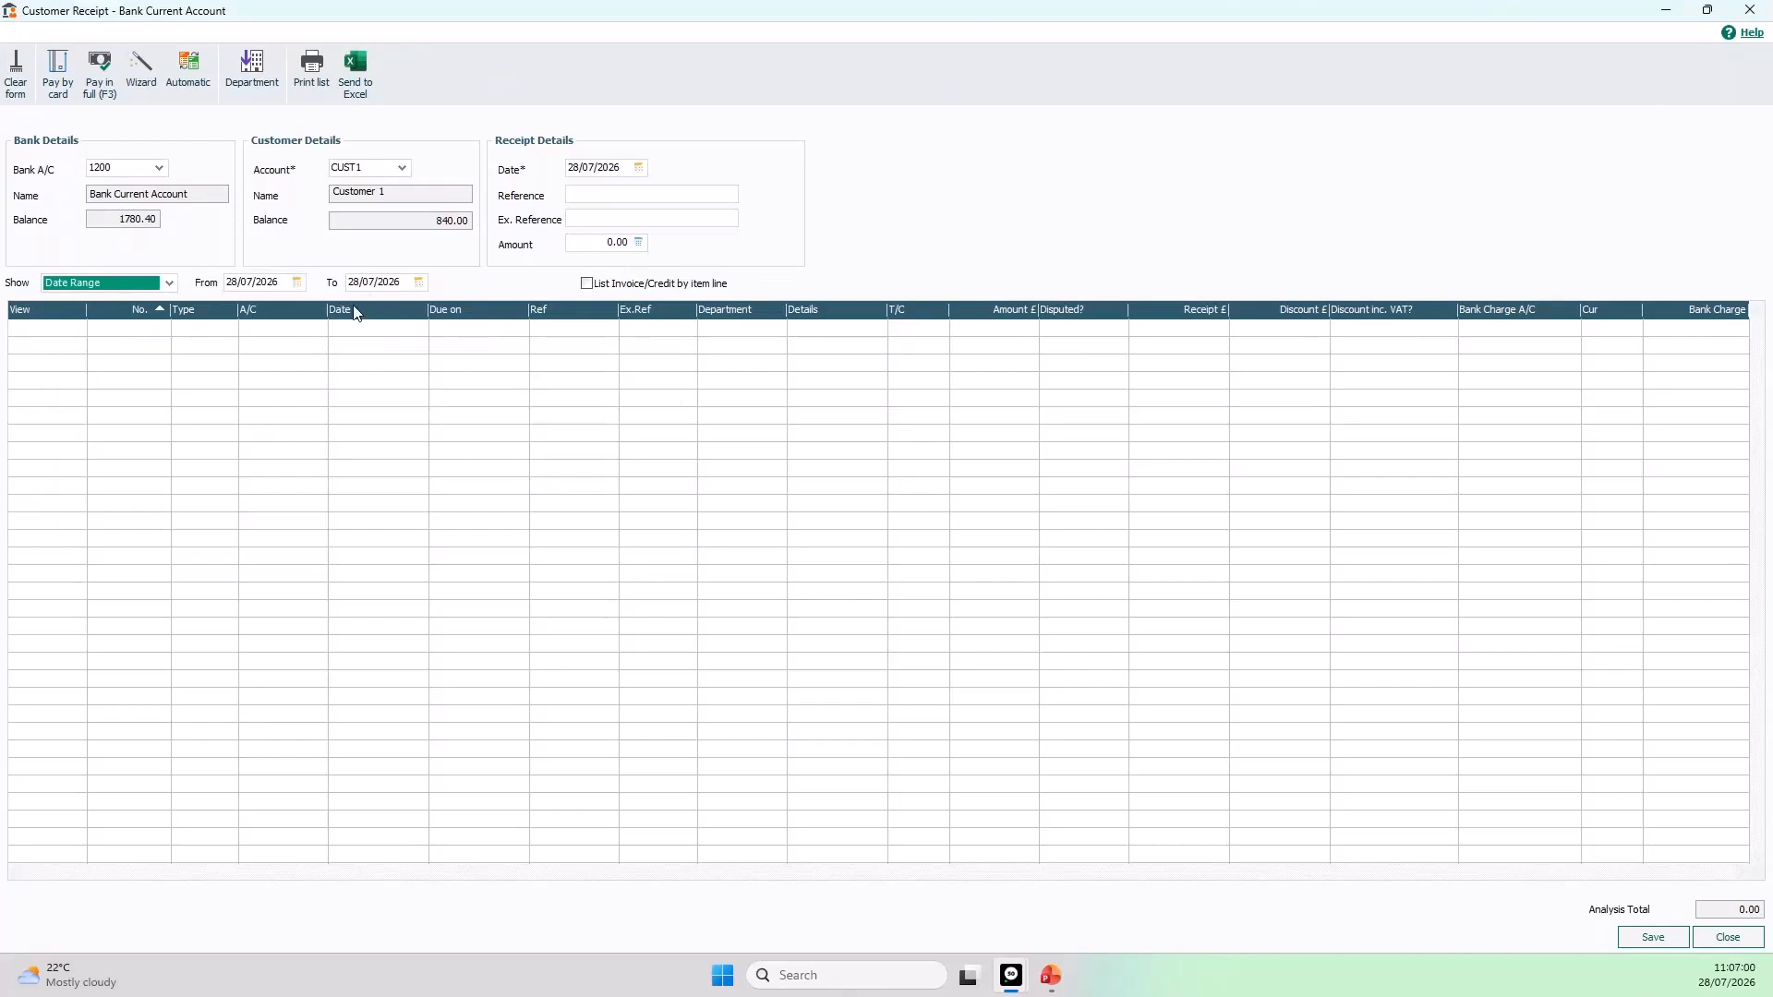
pyautogui.click(298, 282)
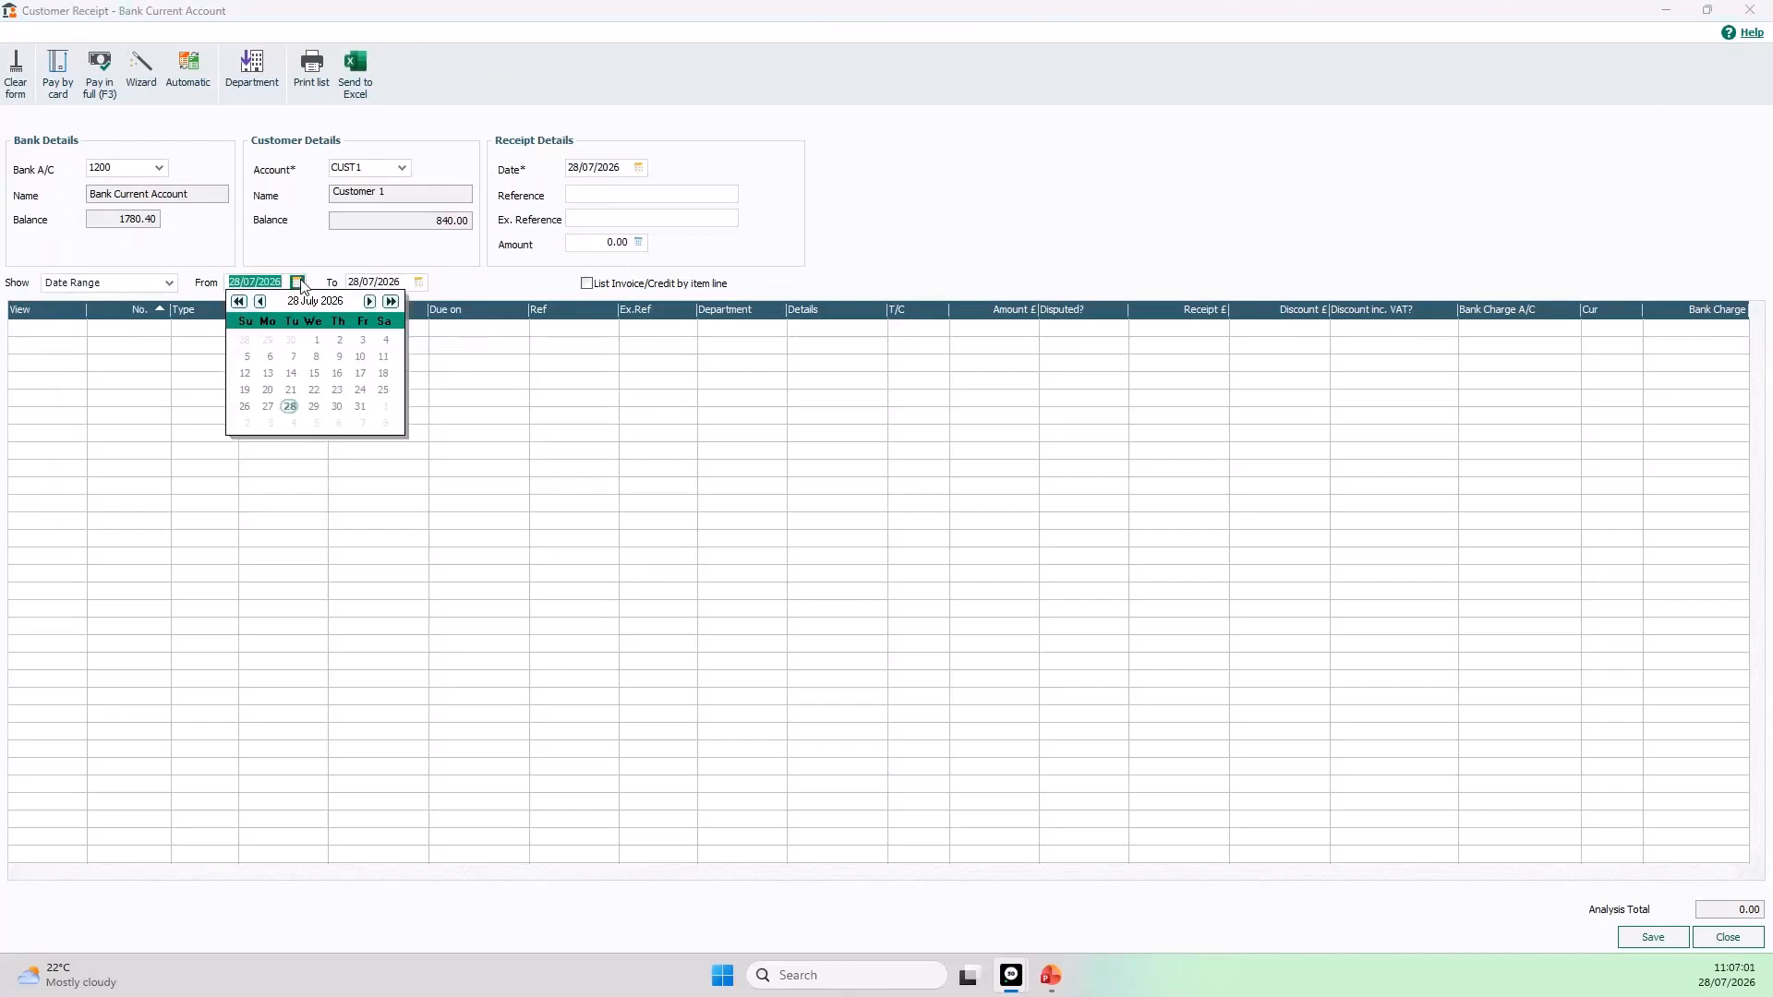
pyautogui.click(260, 302)
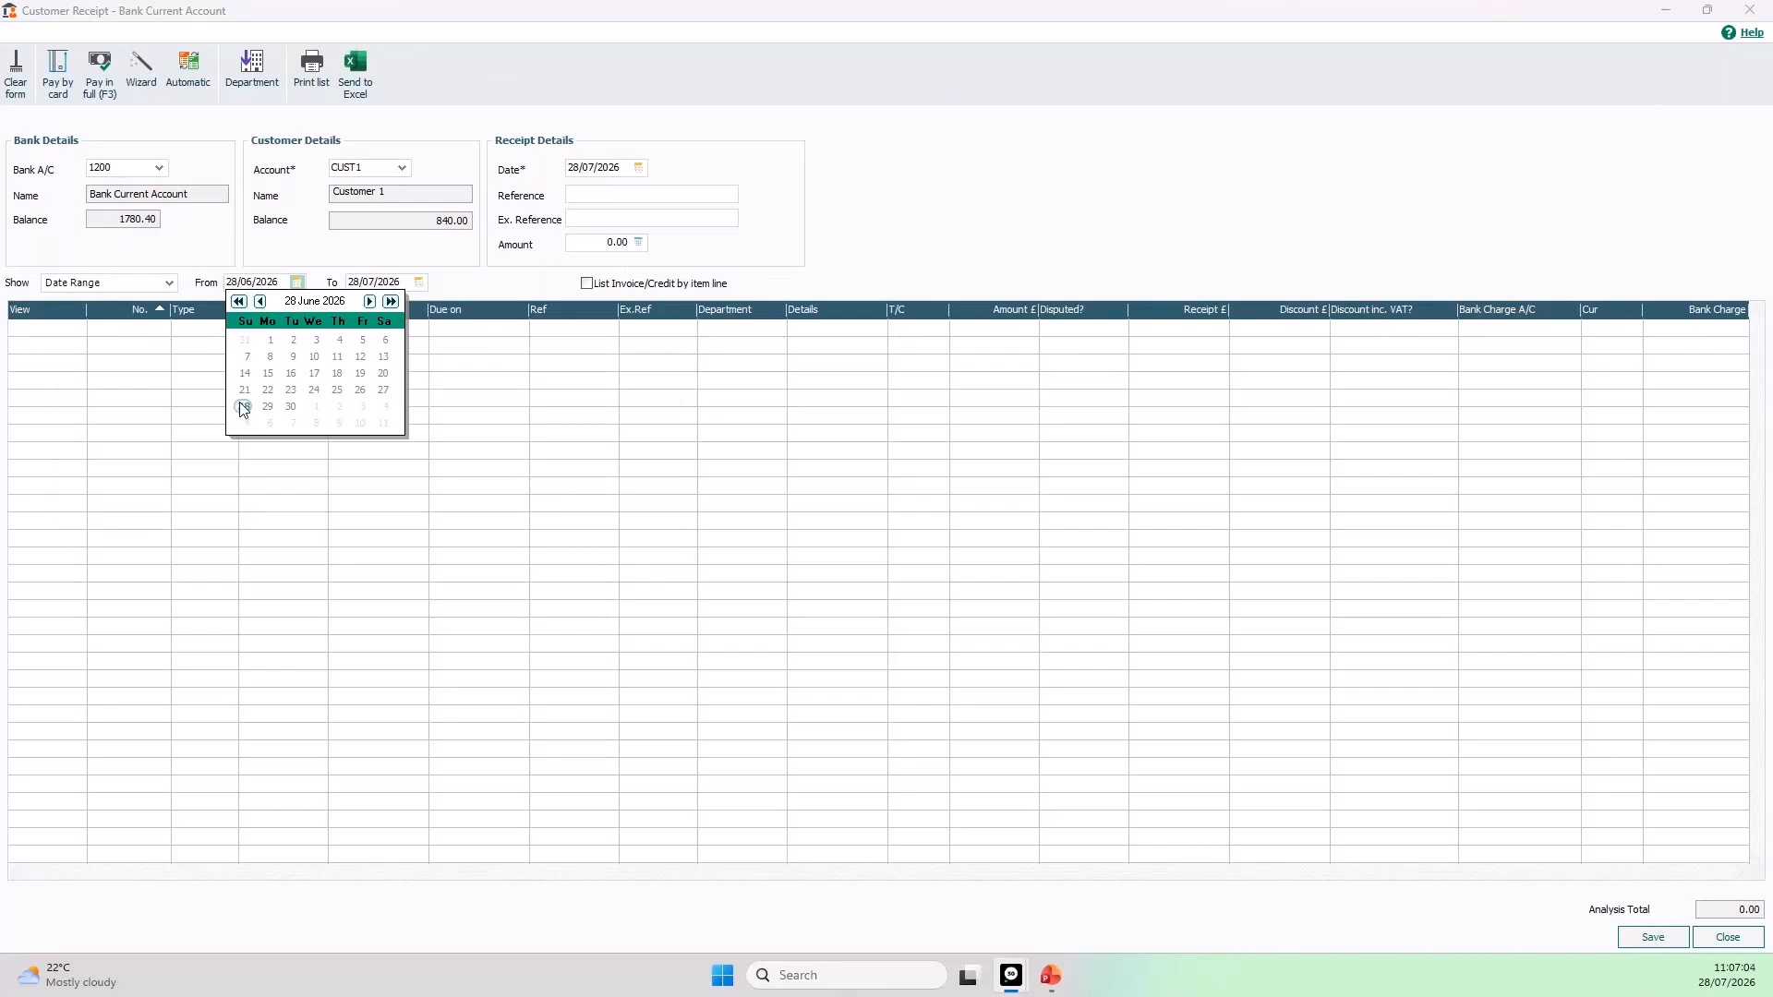
pyautogui.click(467, 285)
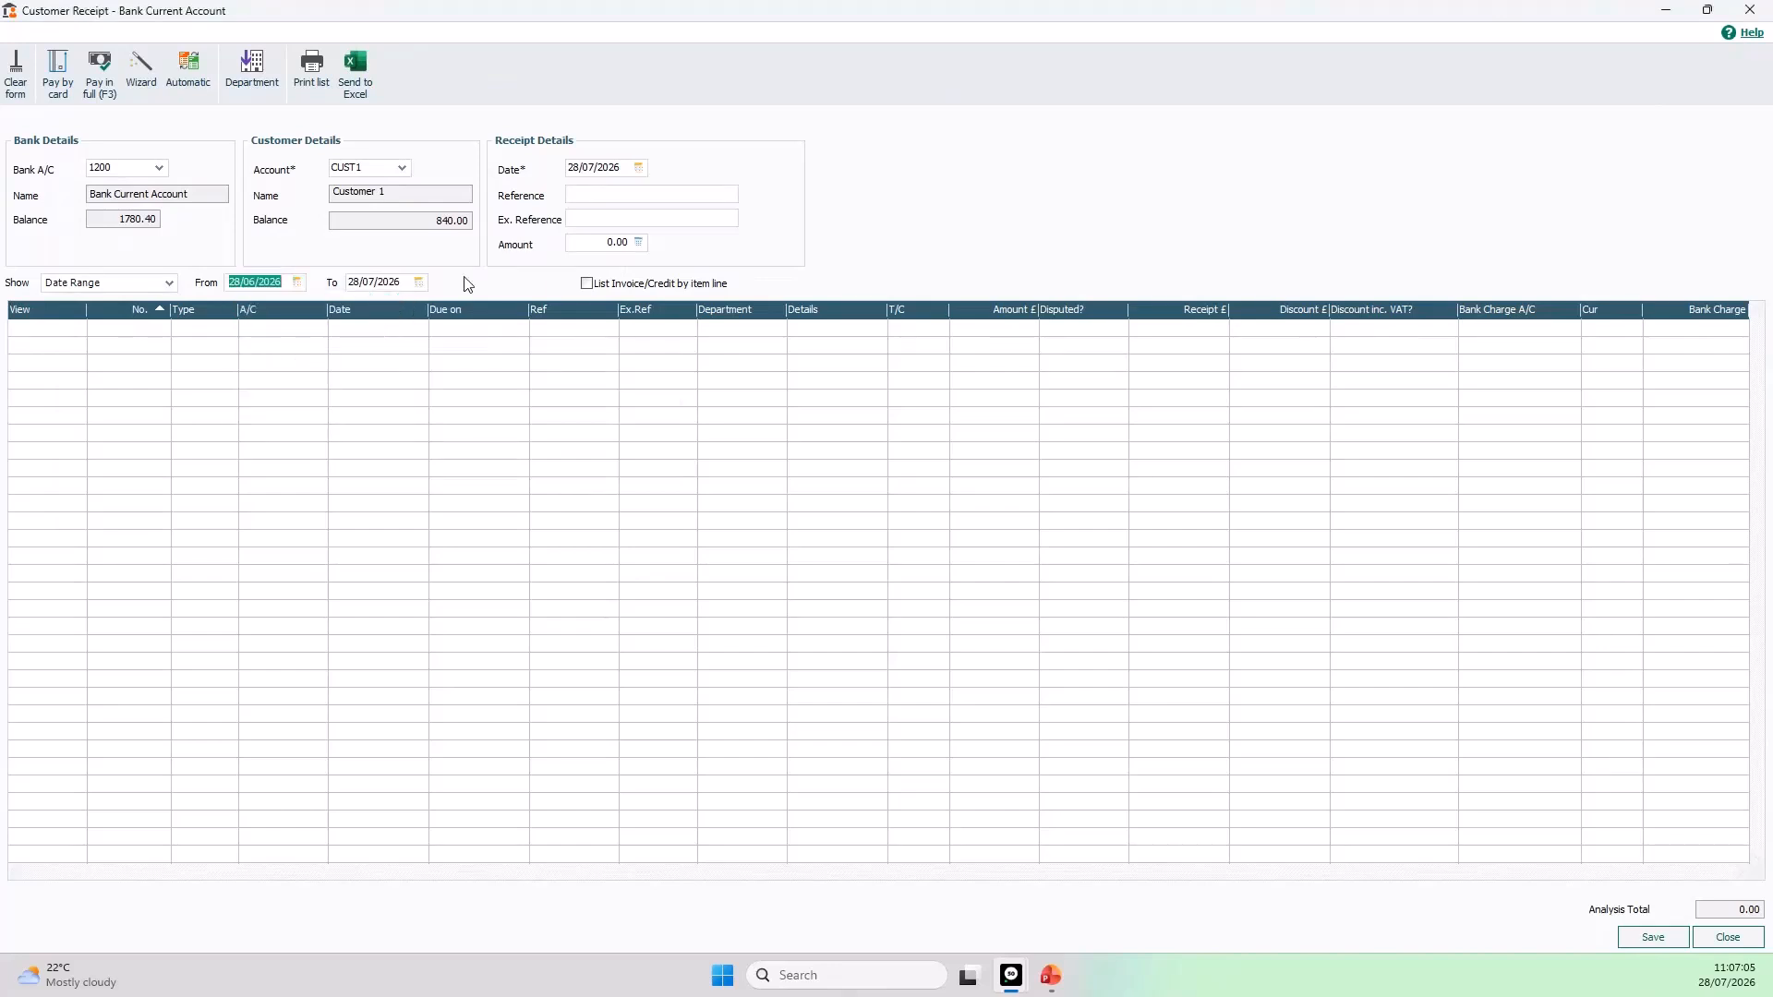
pyautogui.press('Tab')
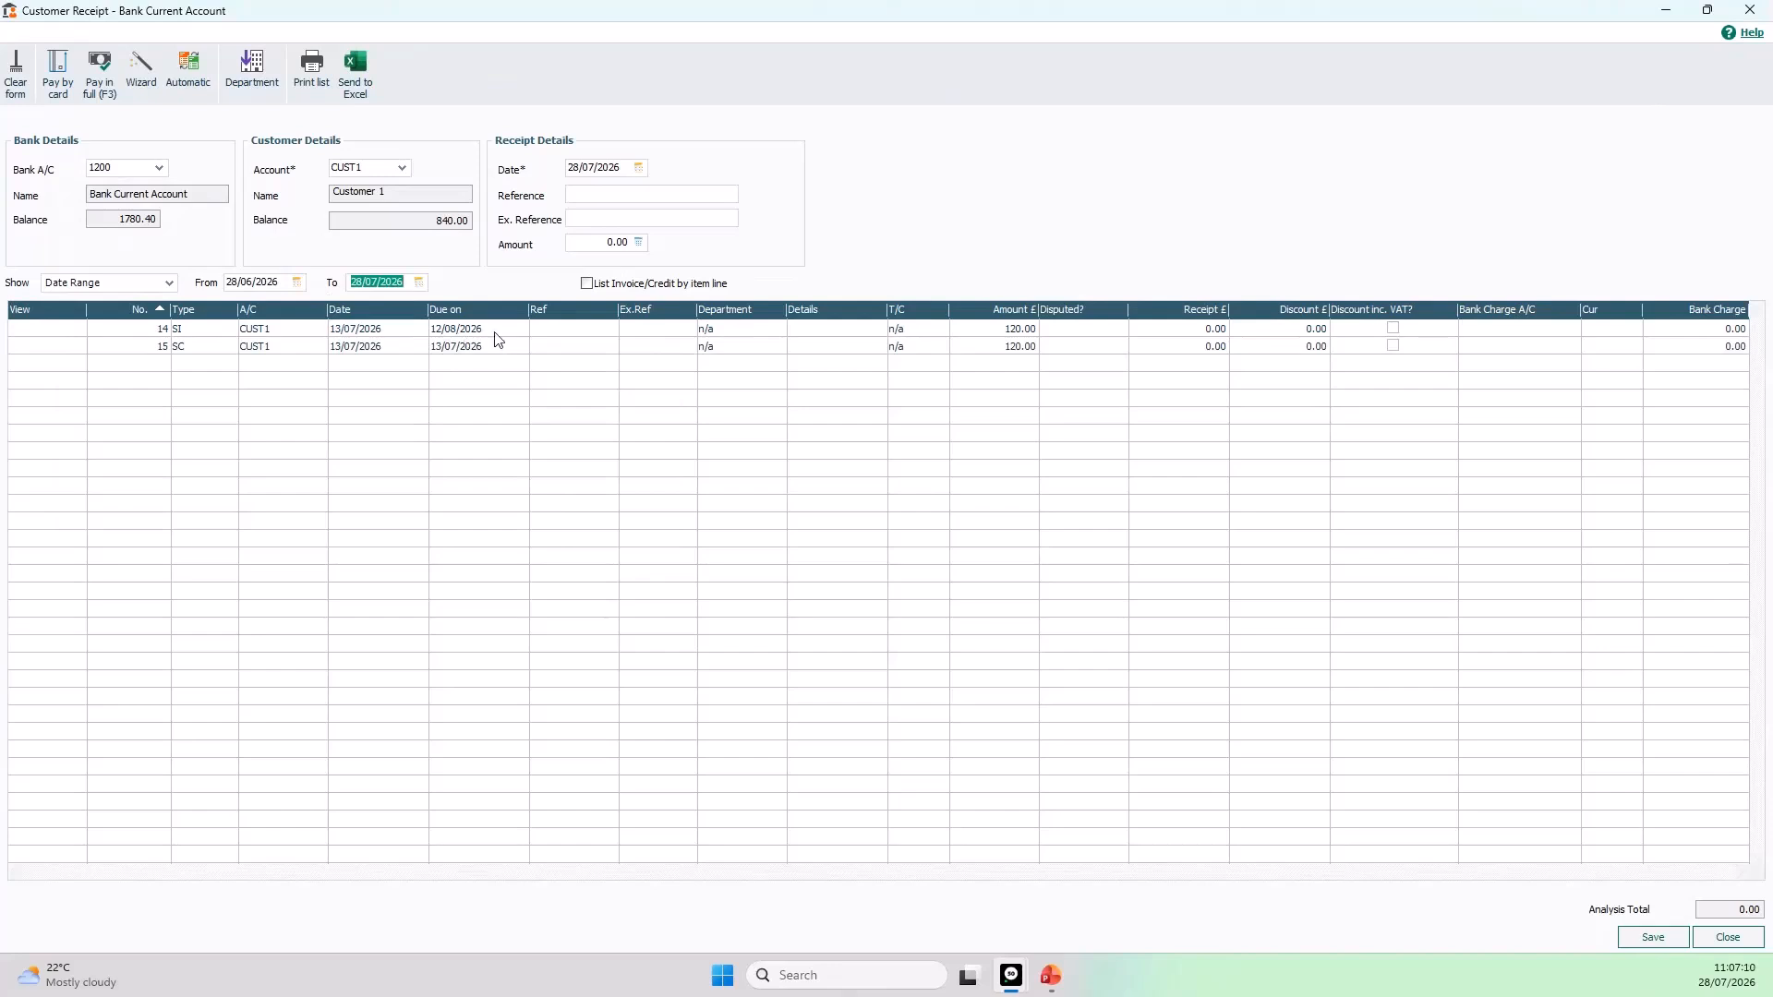
# Step: Show all outstanding transactions again and list the invoices and credits by item line
pyautogui.click(170, 284)
pyautogui.click(105, 304)
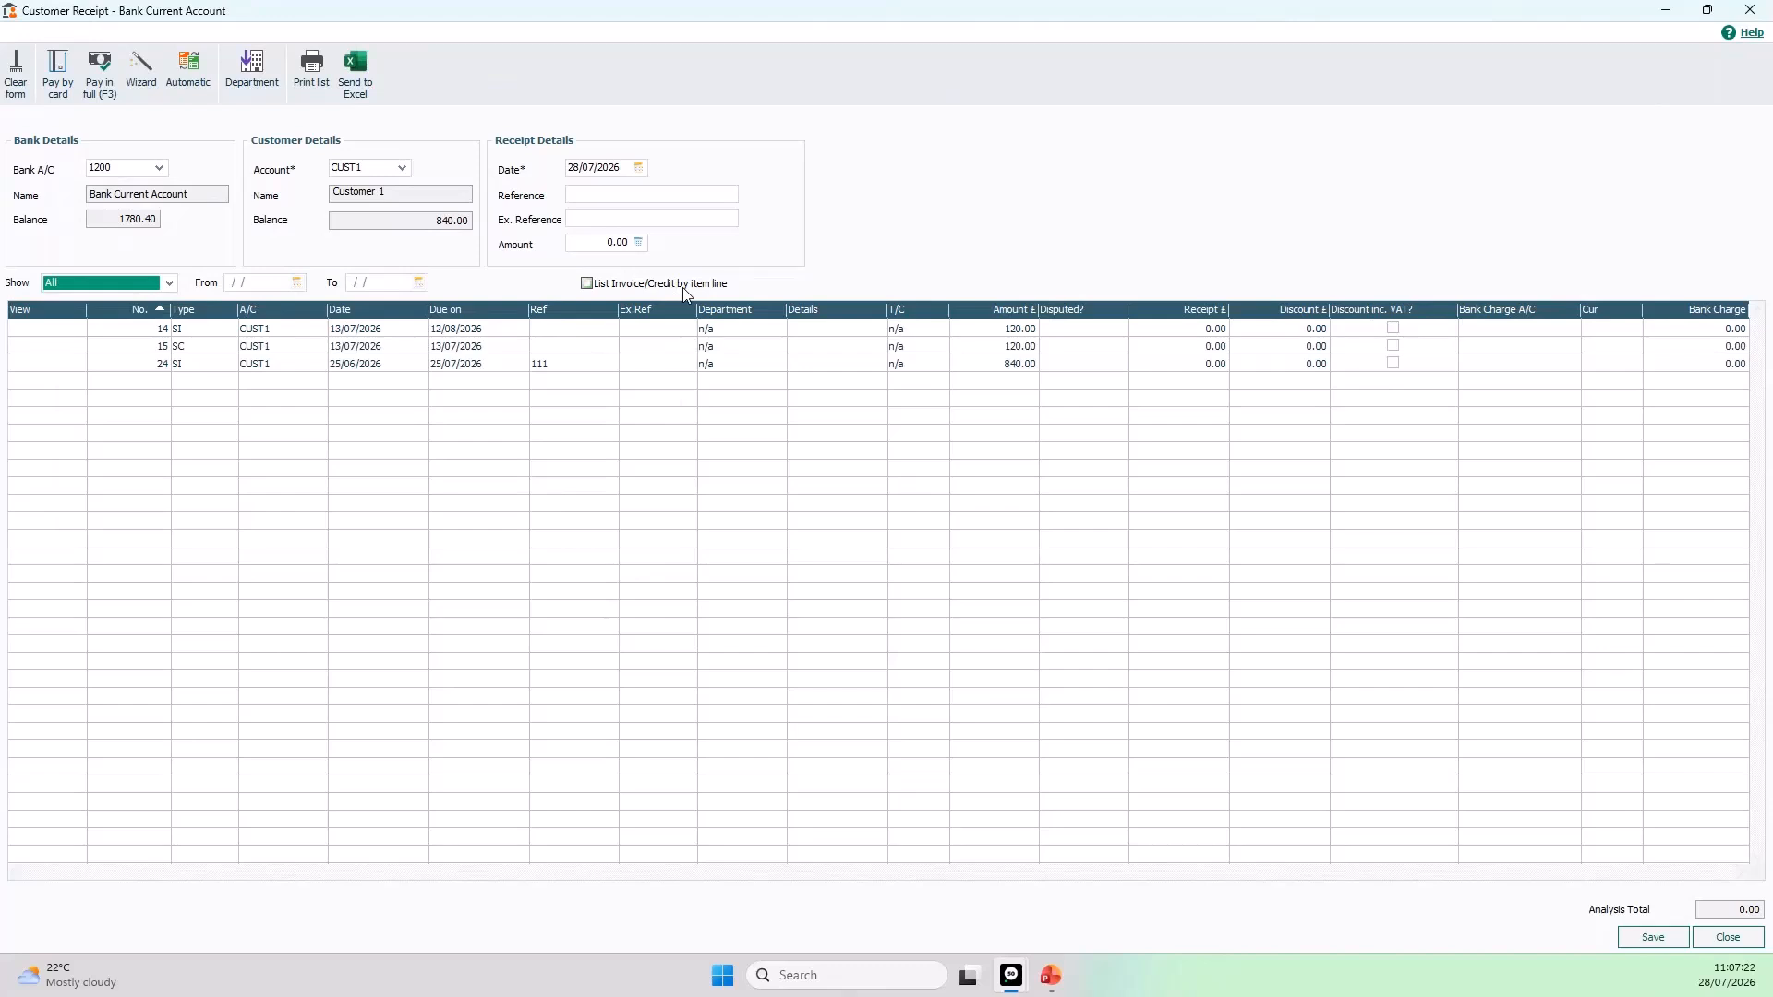
pyautogui.click(587, 284)
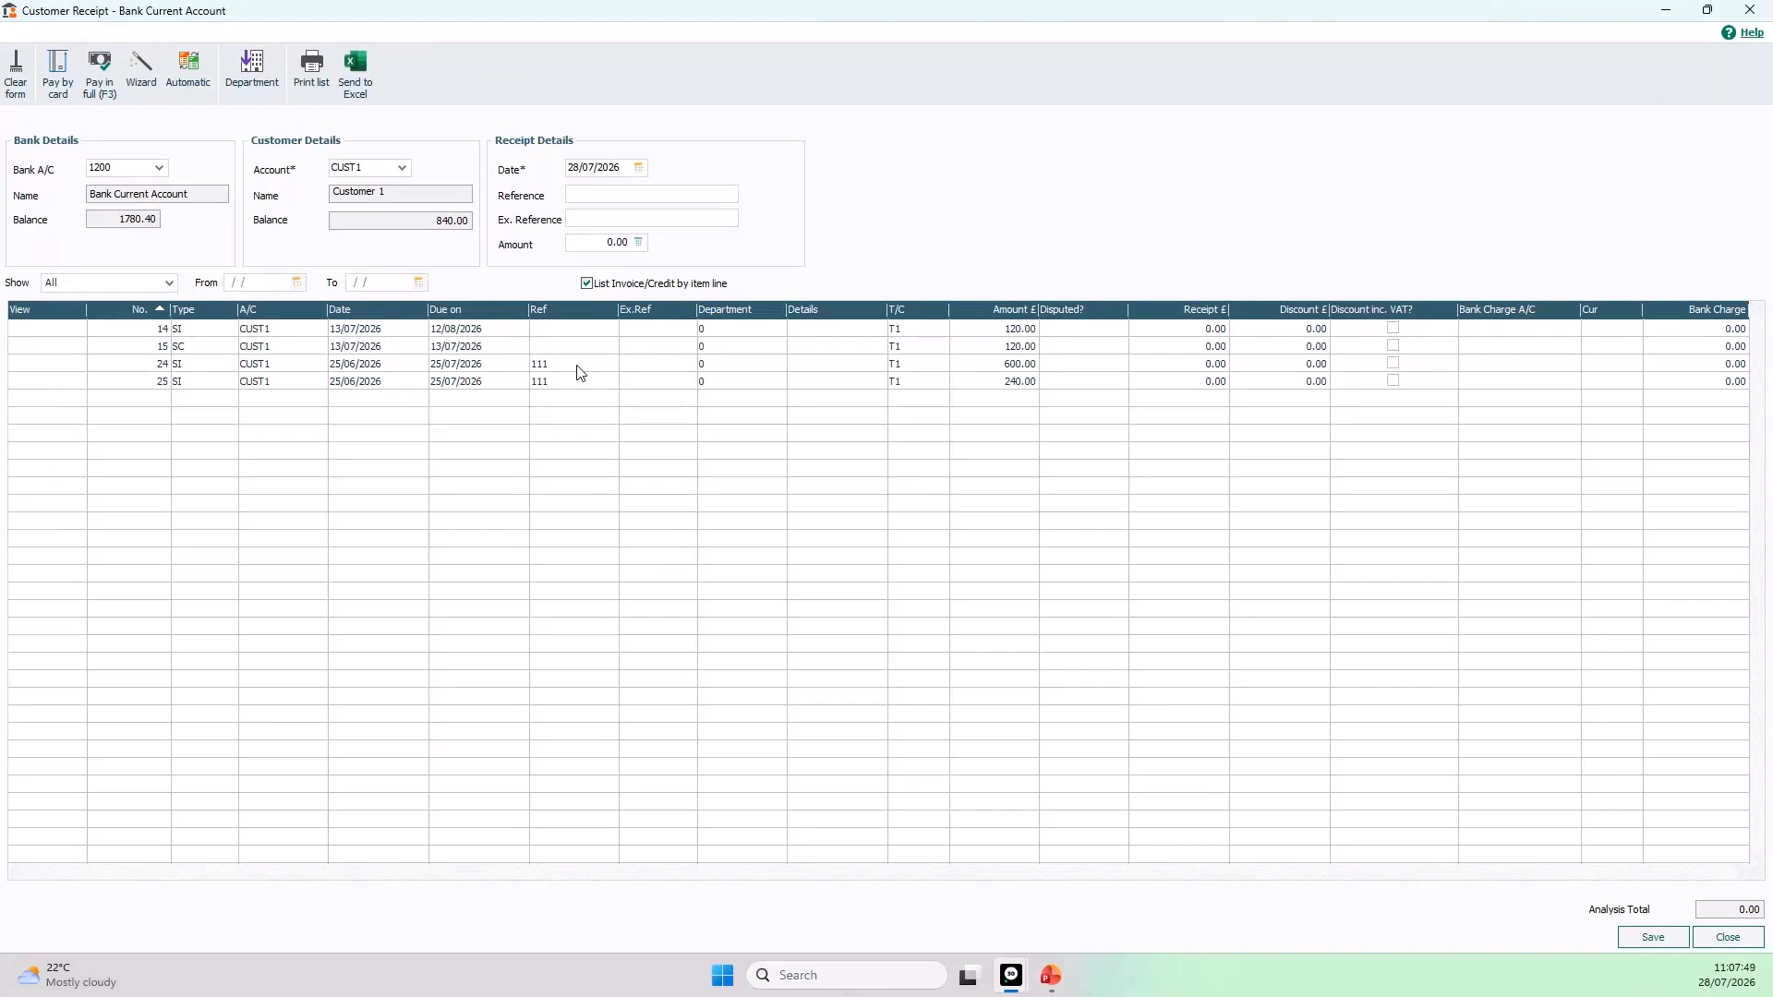
pyautogui.click(586, 284)
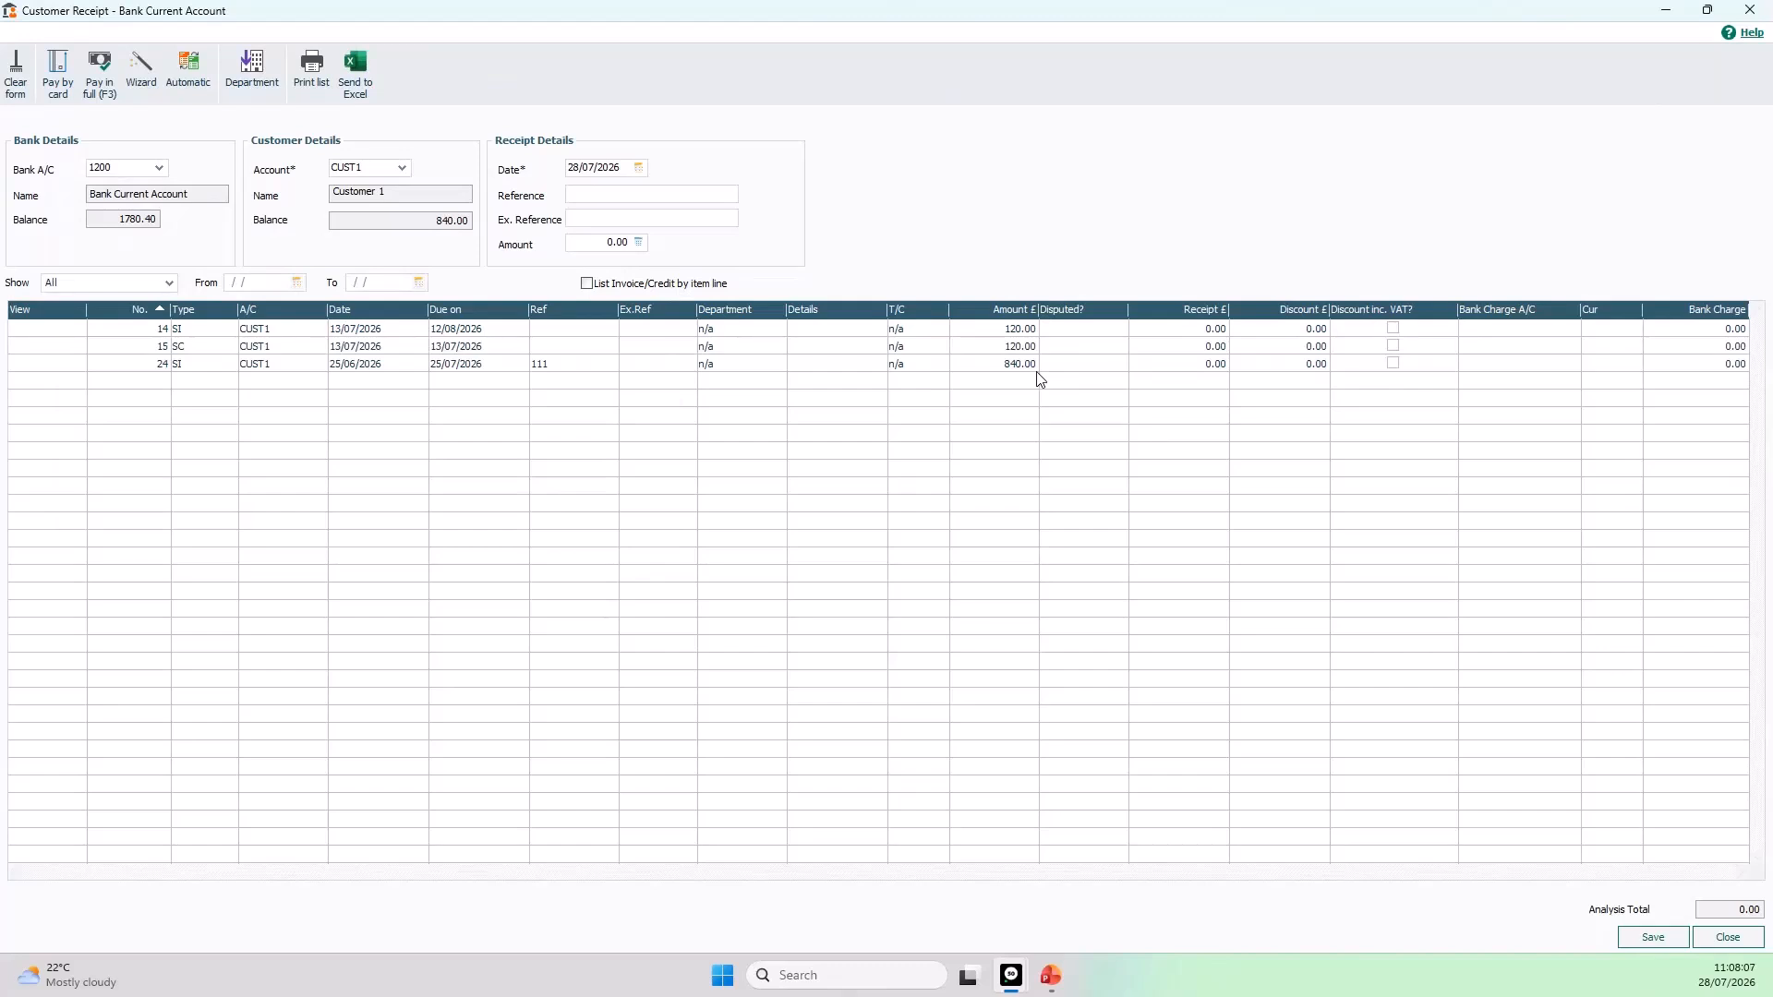
pyautogui.click(587, 283)
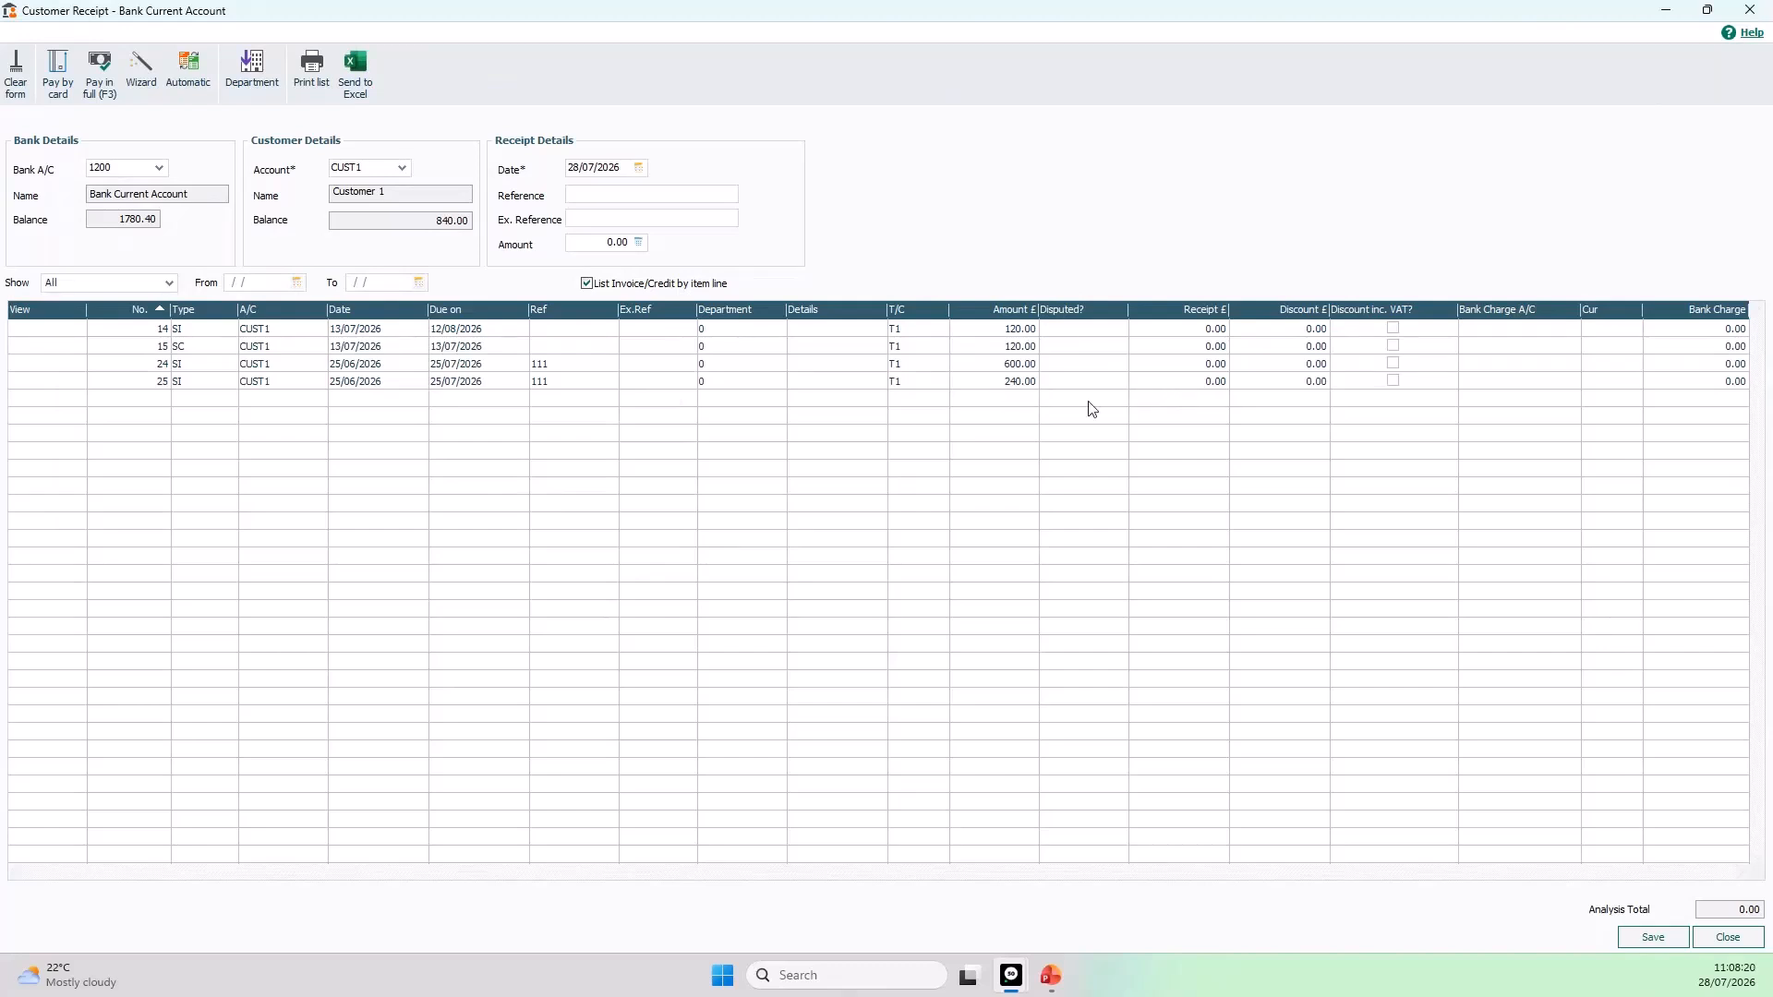
# Step: Pay the 240.00 item line of invoice 111 in full and allocate 300.00 to its 600.00 line
pyautogui.click(1191, 386)
pyautogui.press('F3')
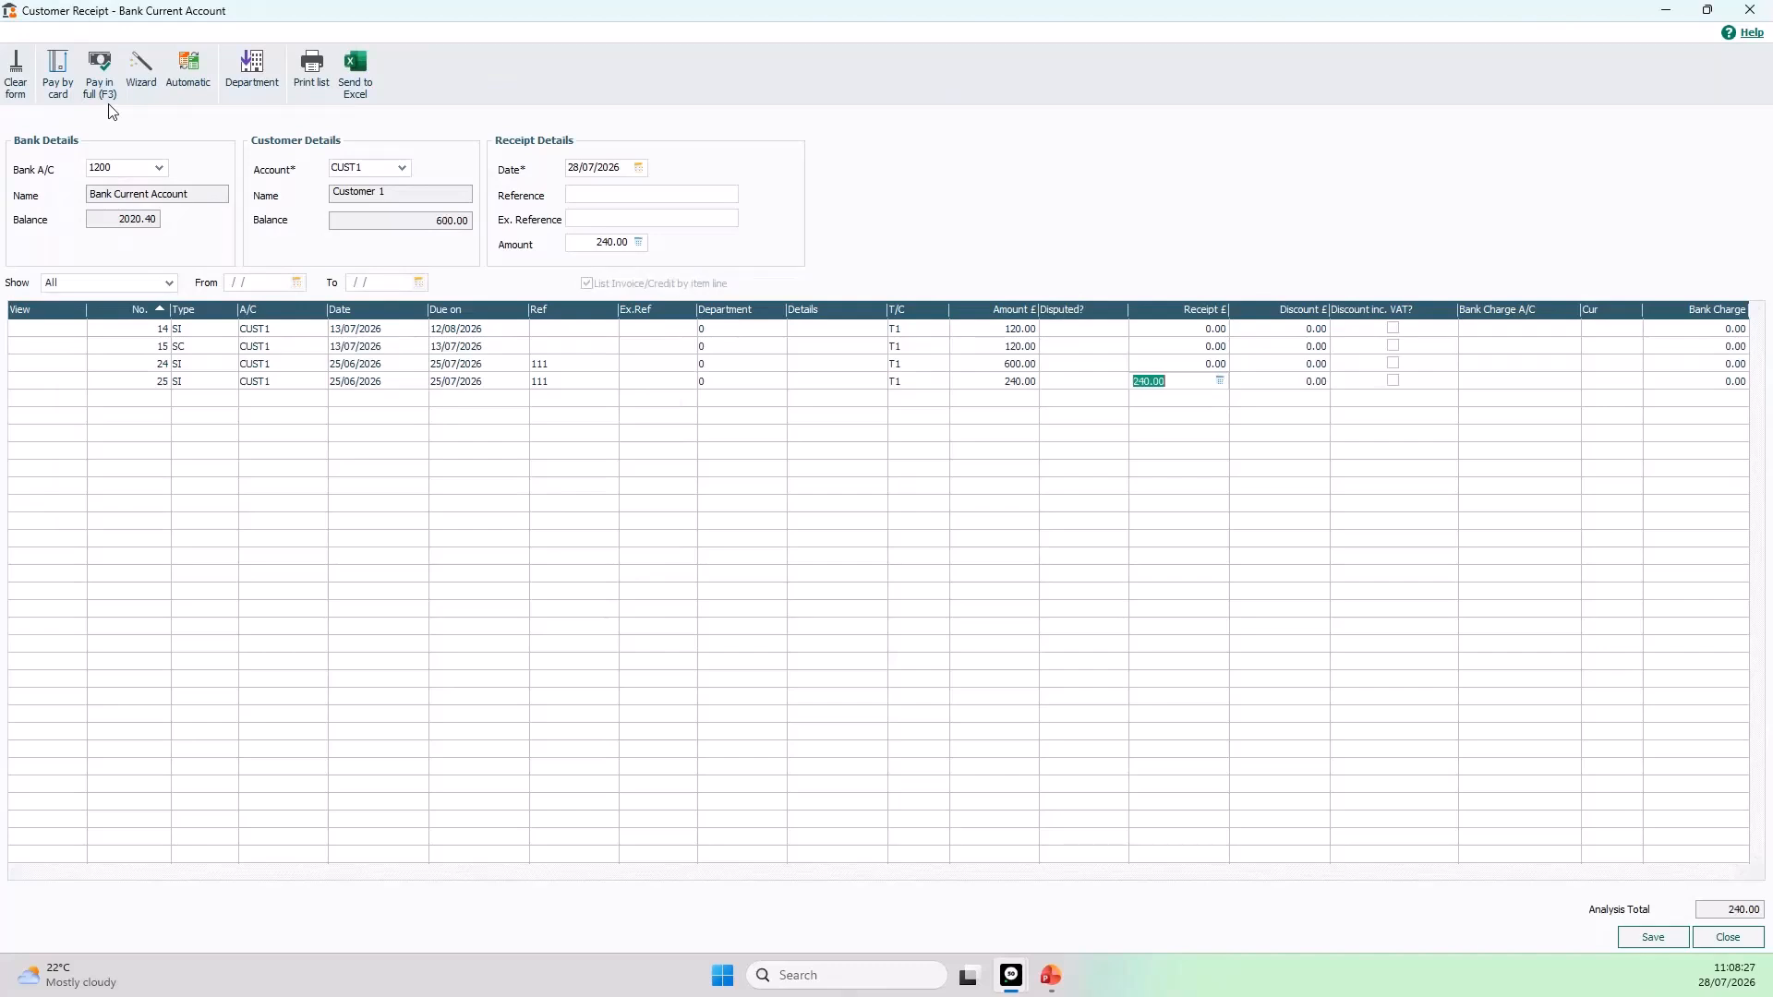
pyautogui.click(1171, 366)
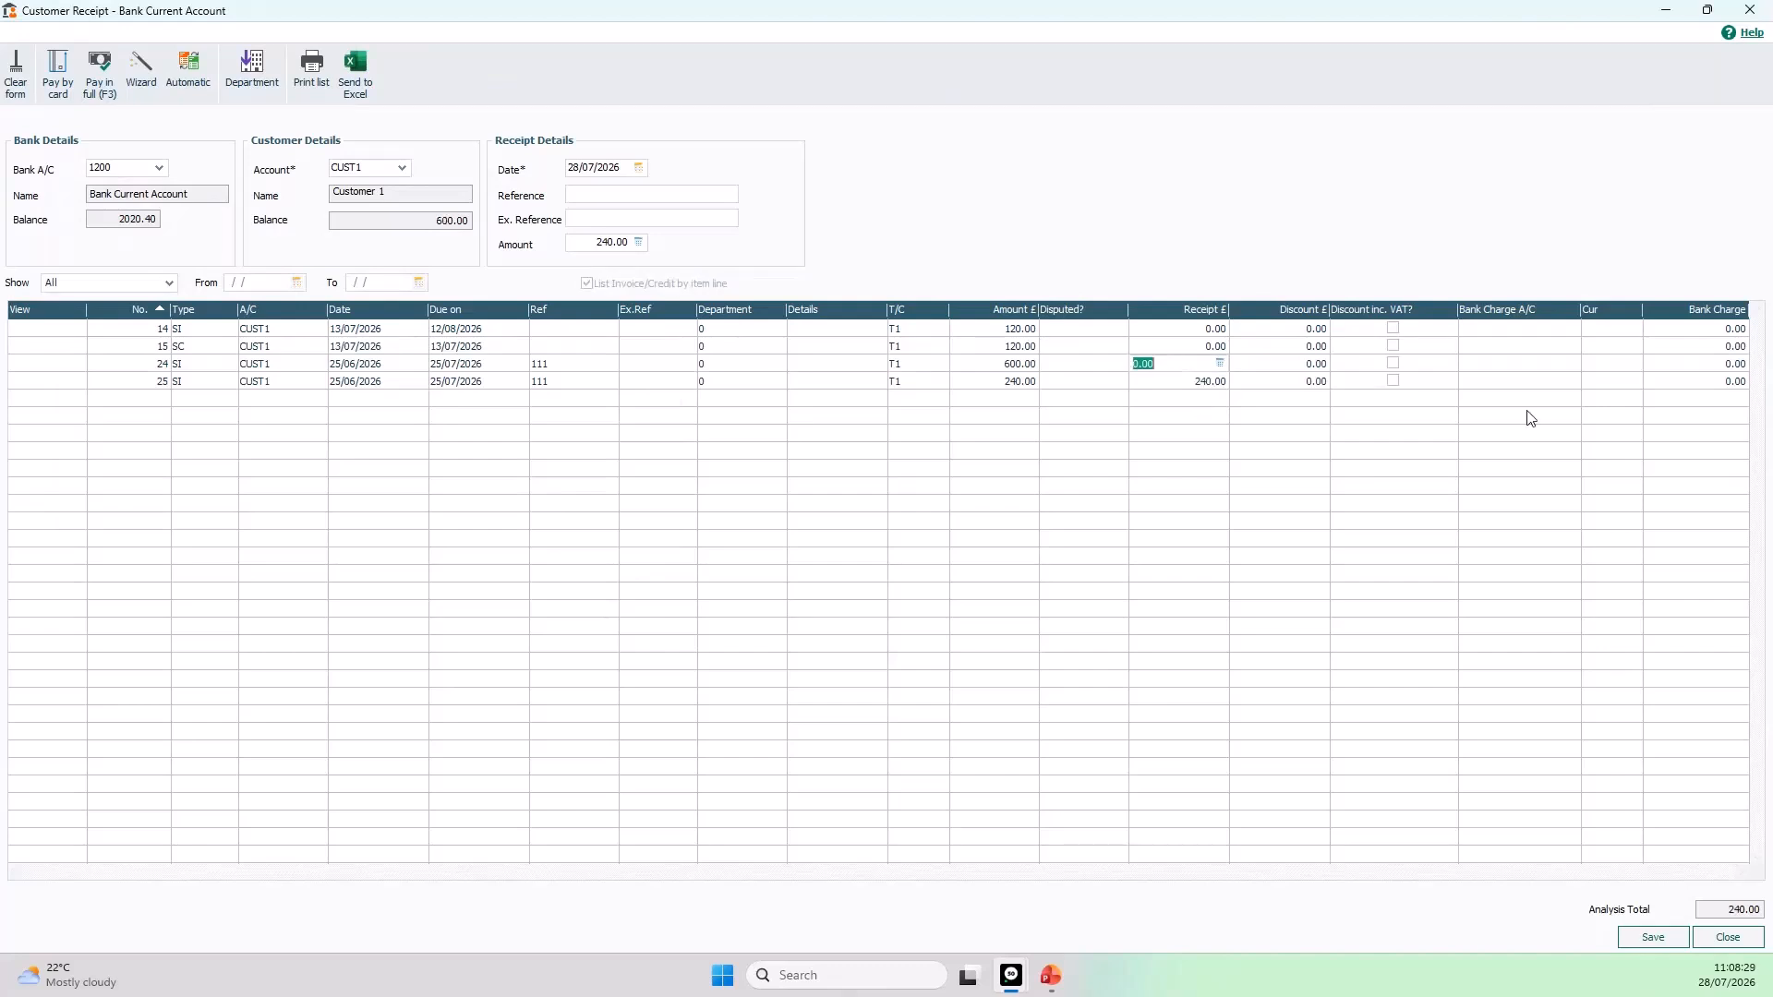
pyautogui.write('3')
pyautogui.press('Tab')
# Step: Clear the receipt form, discard the allocations and select customer account CUST1 again
pyautogui.click(20, 90)
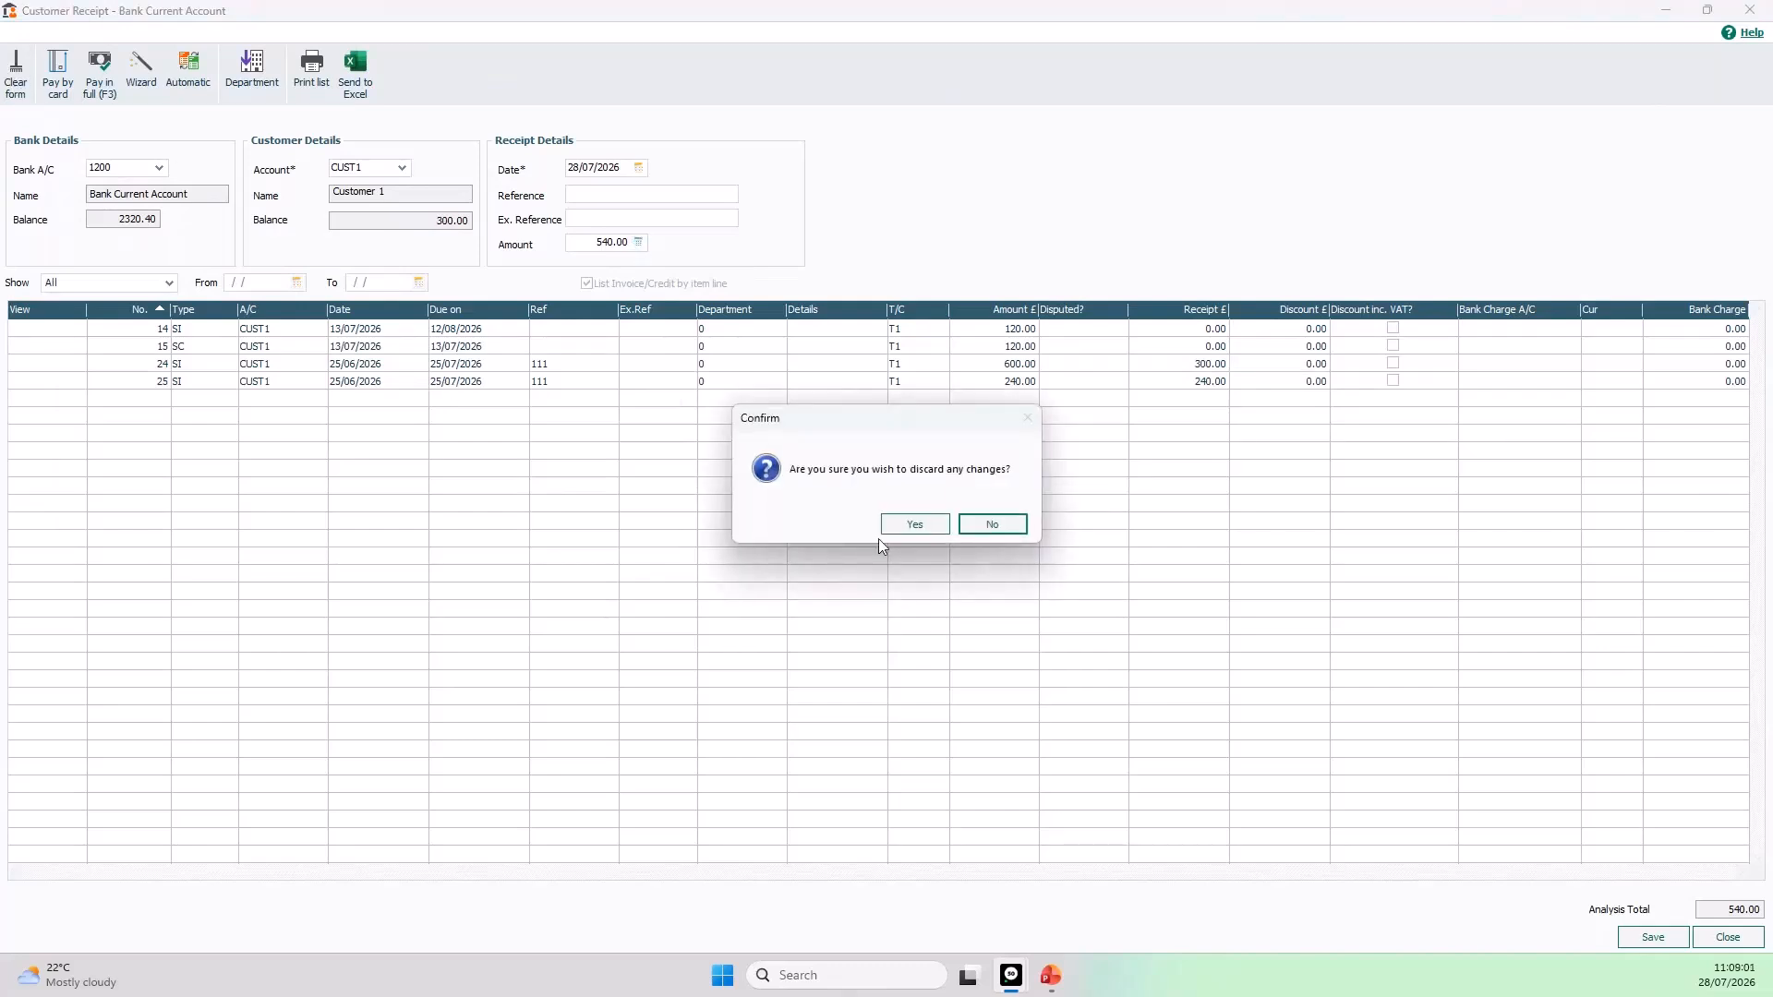
pyautogui.click(896, 528)
pyautogui.click(404, 170)
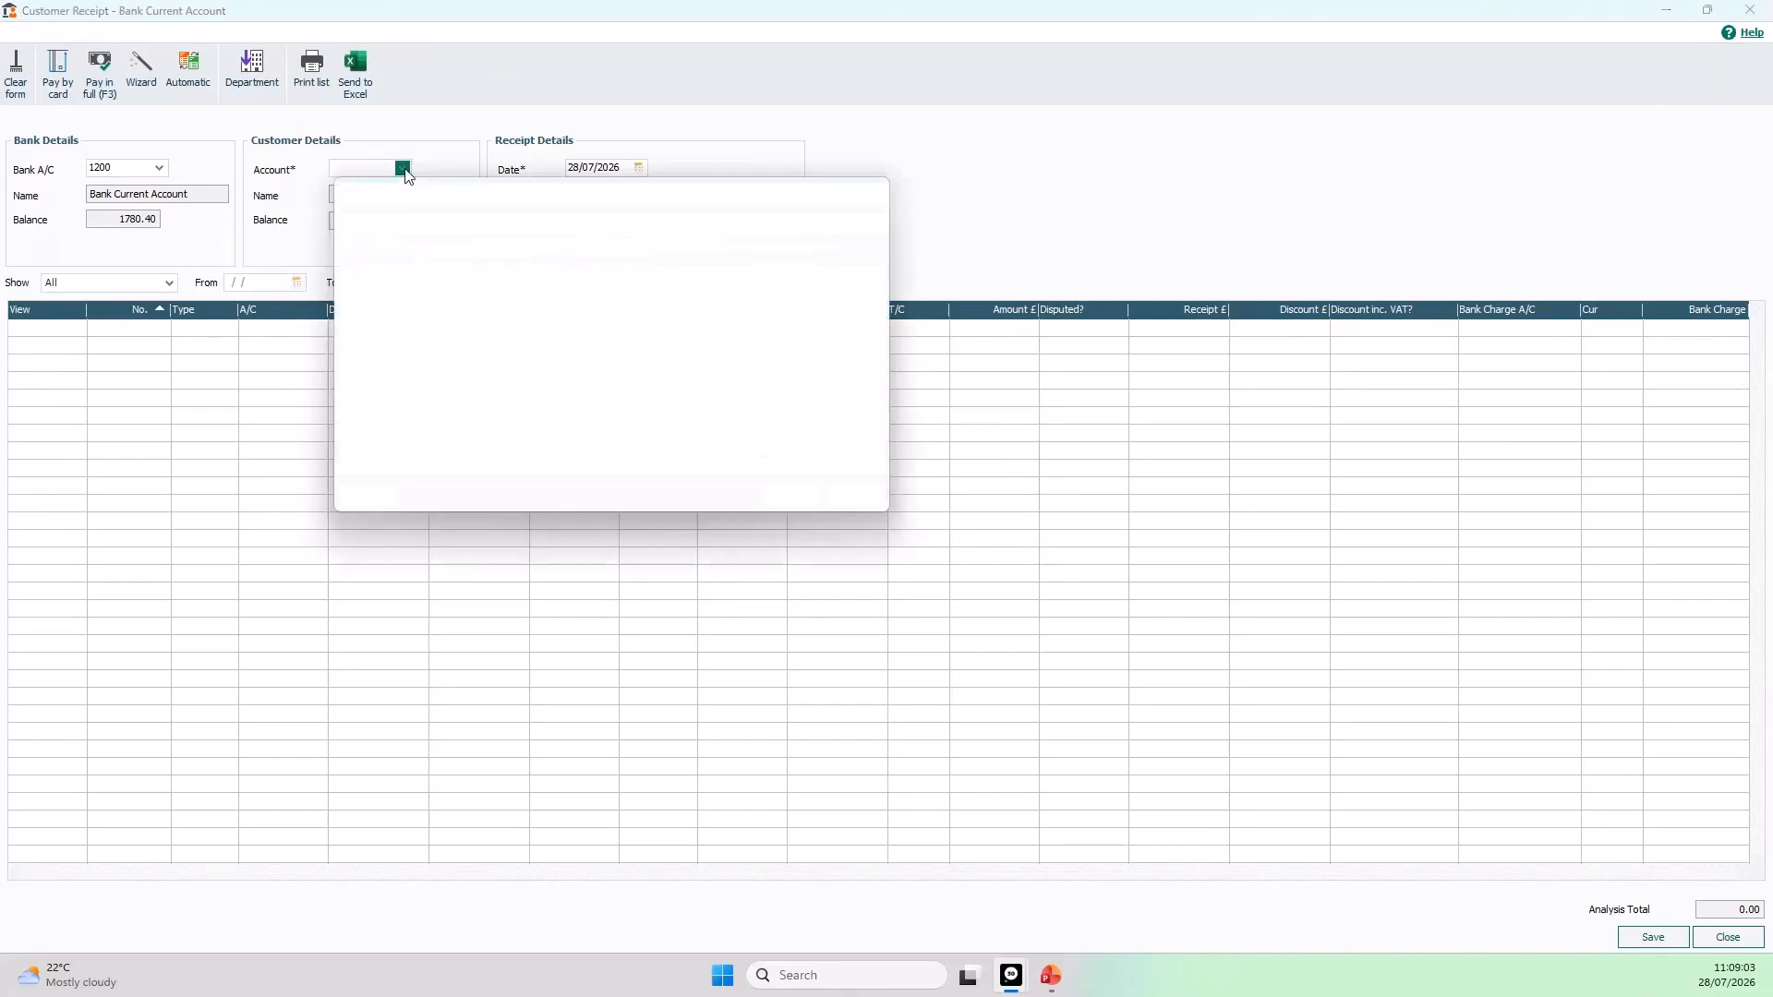
pyautogui.click(796, 496)
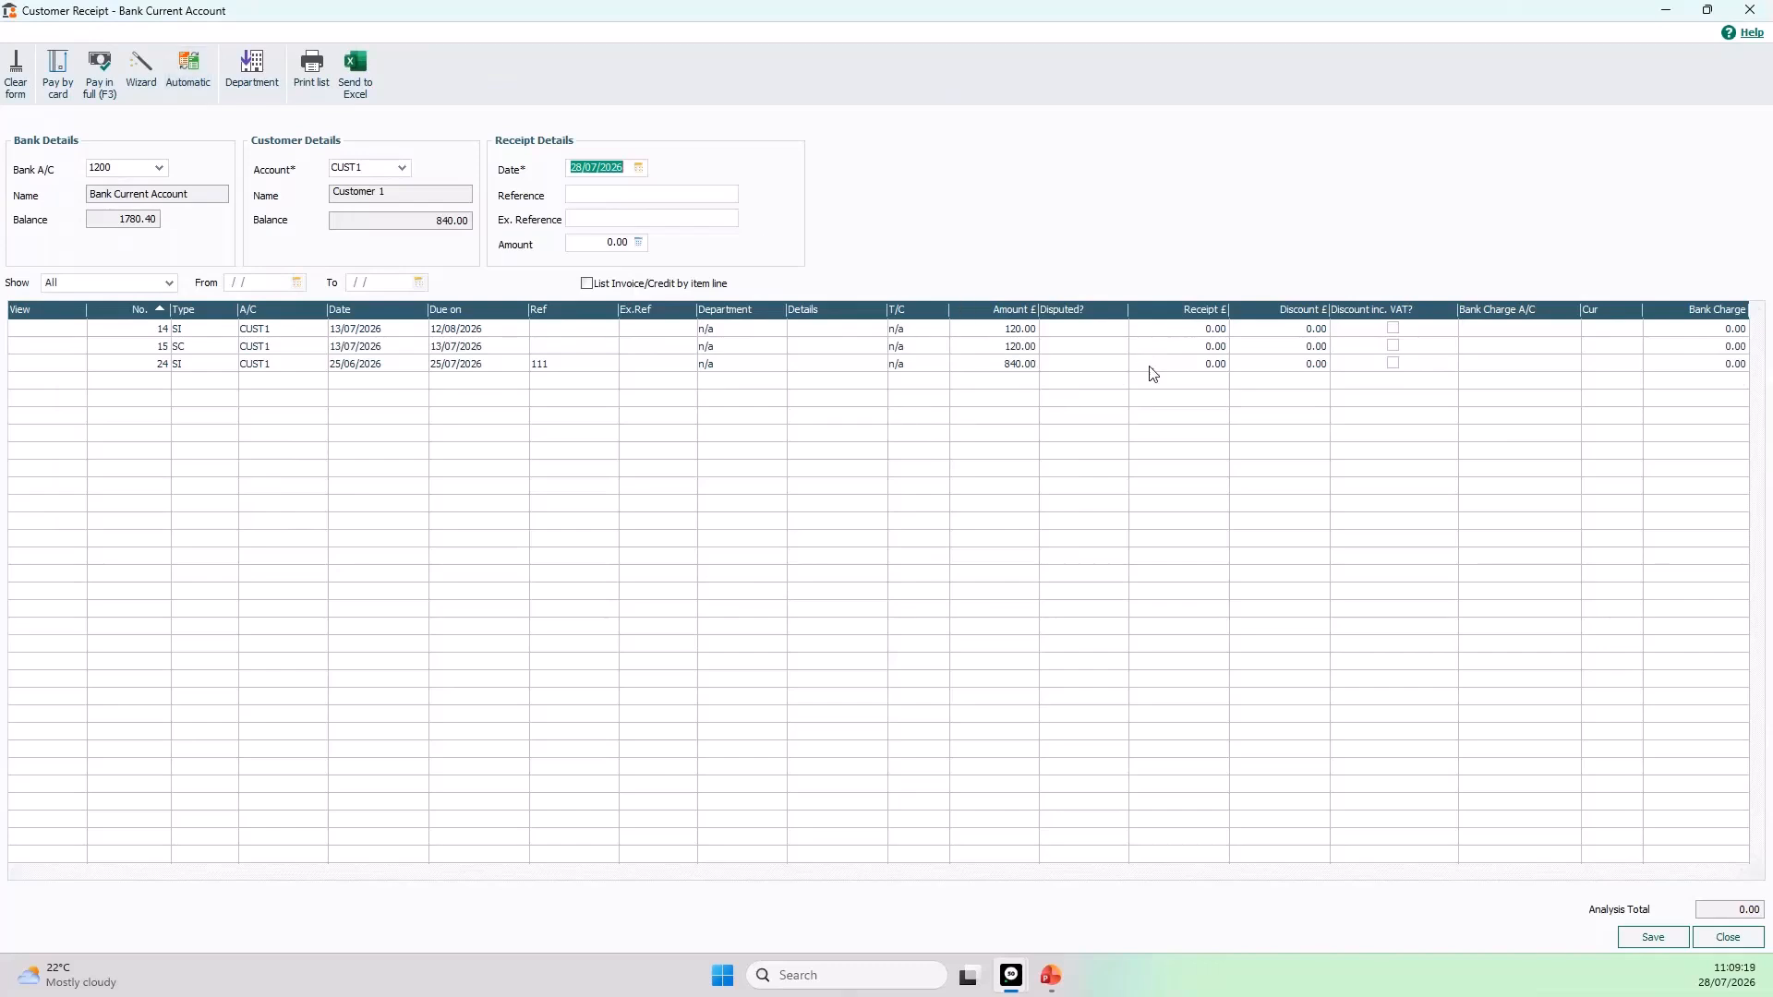
# Step: Automatically allocate a 700.00 receipt across CUST1's outstanding item lines, sorted by due date
pyautogui.click(587, 285)
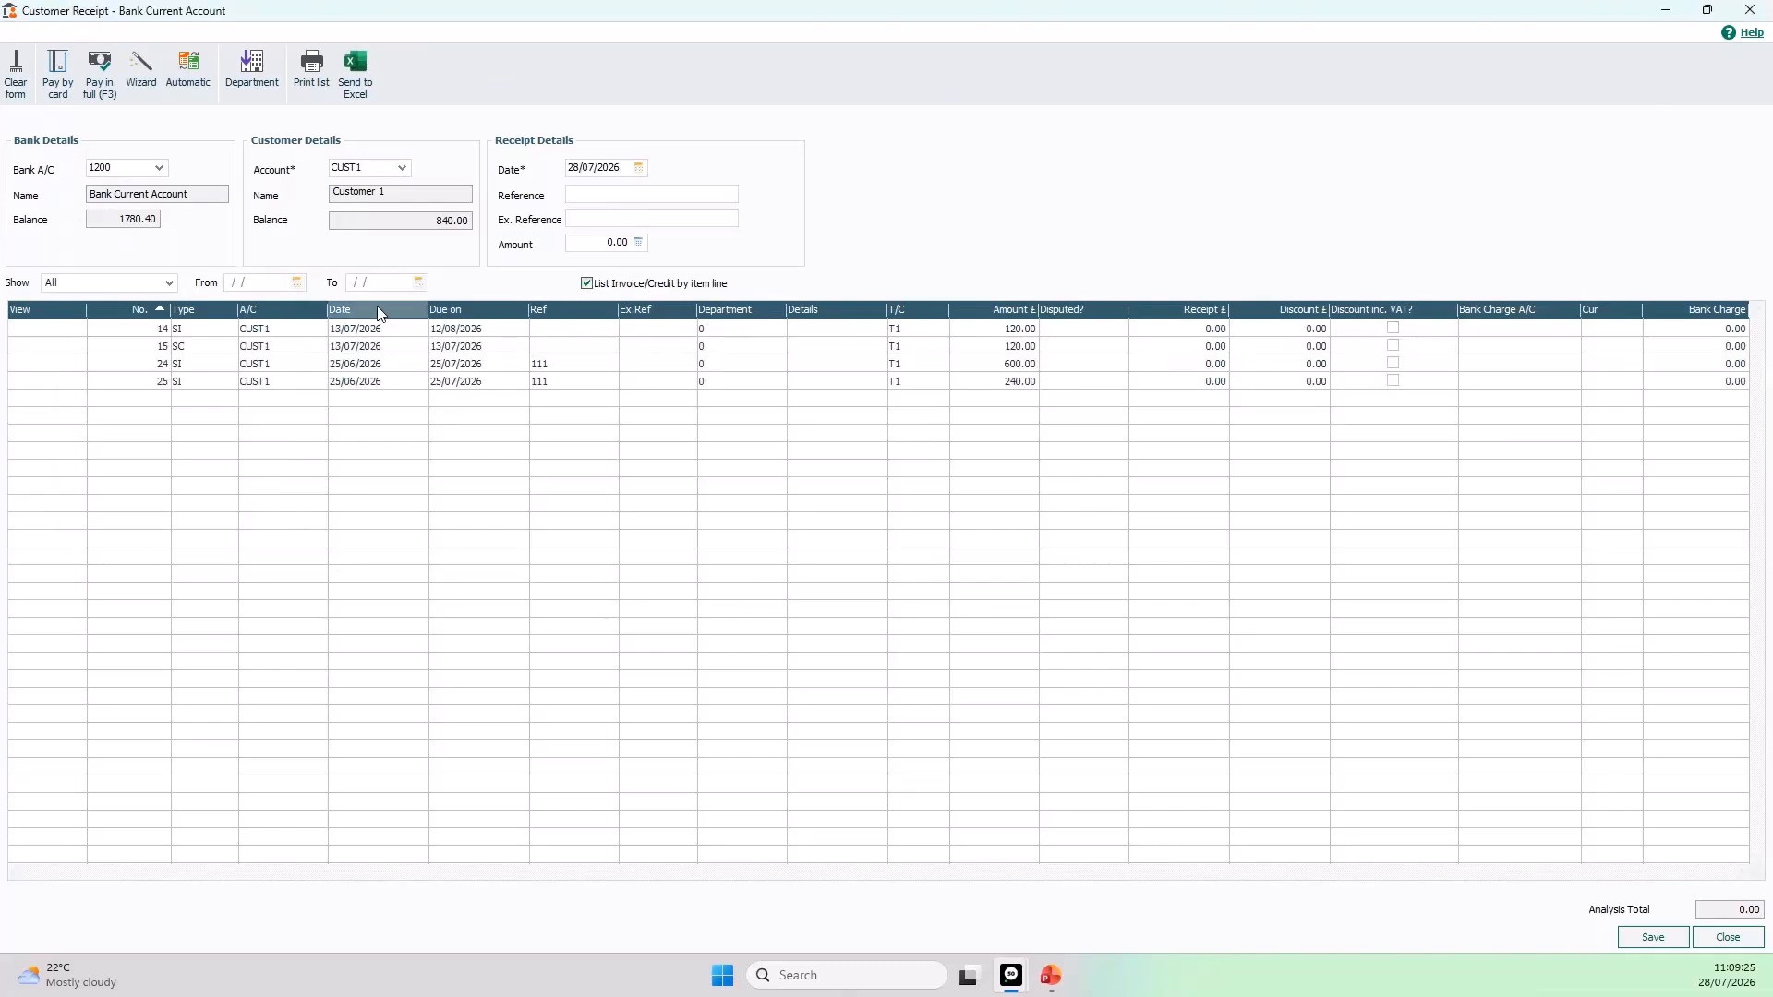
pyautogui.click(482, 311)
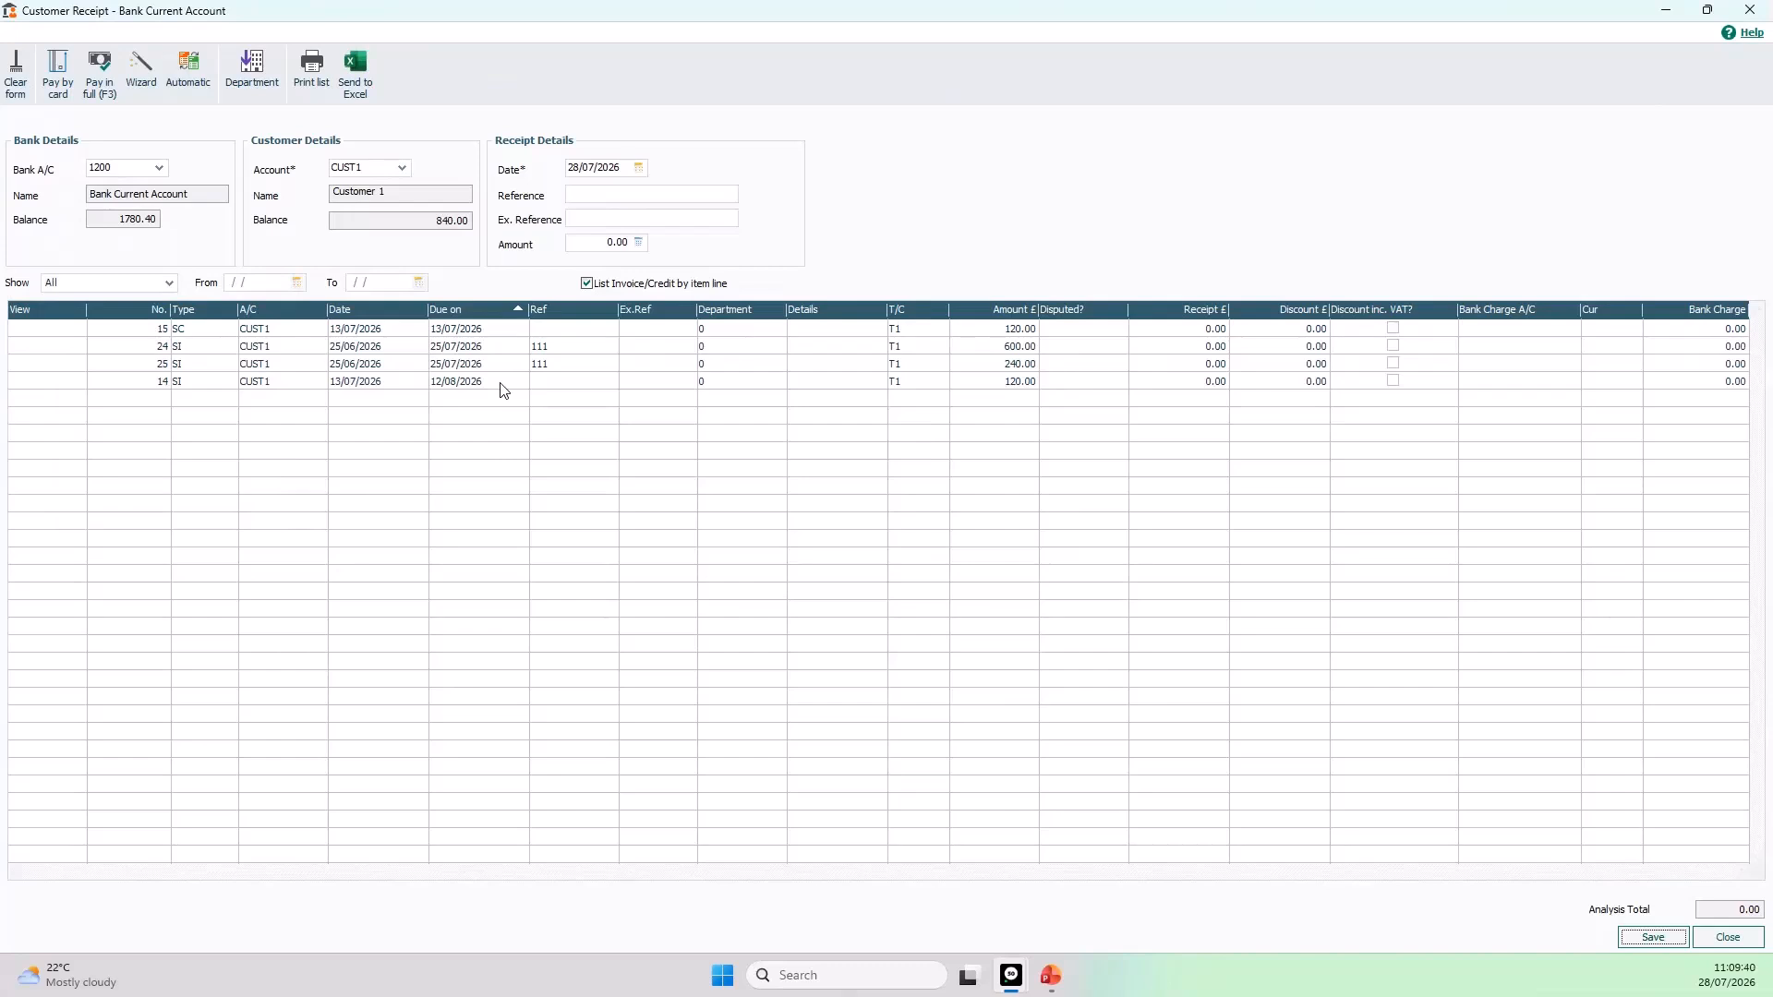
pyautogui.click(614, 243)
pyautogui.write('70')
pyautogui.click(198, 90)
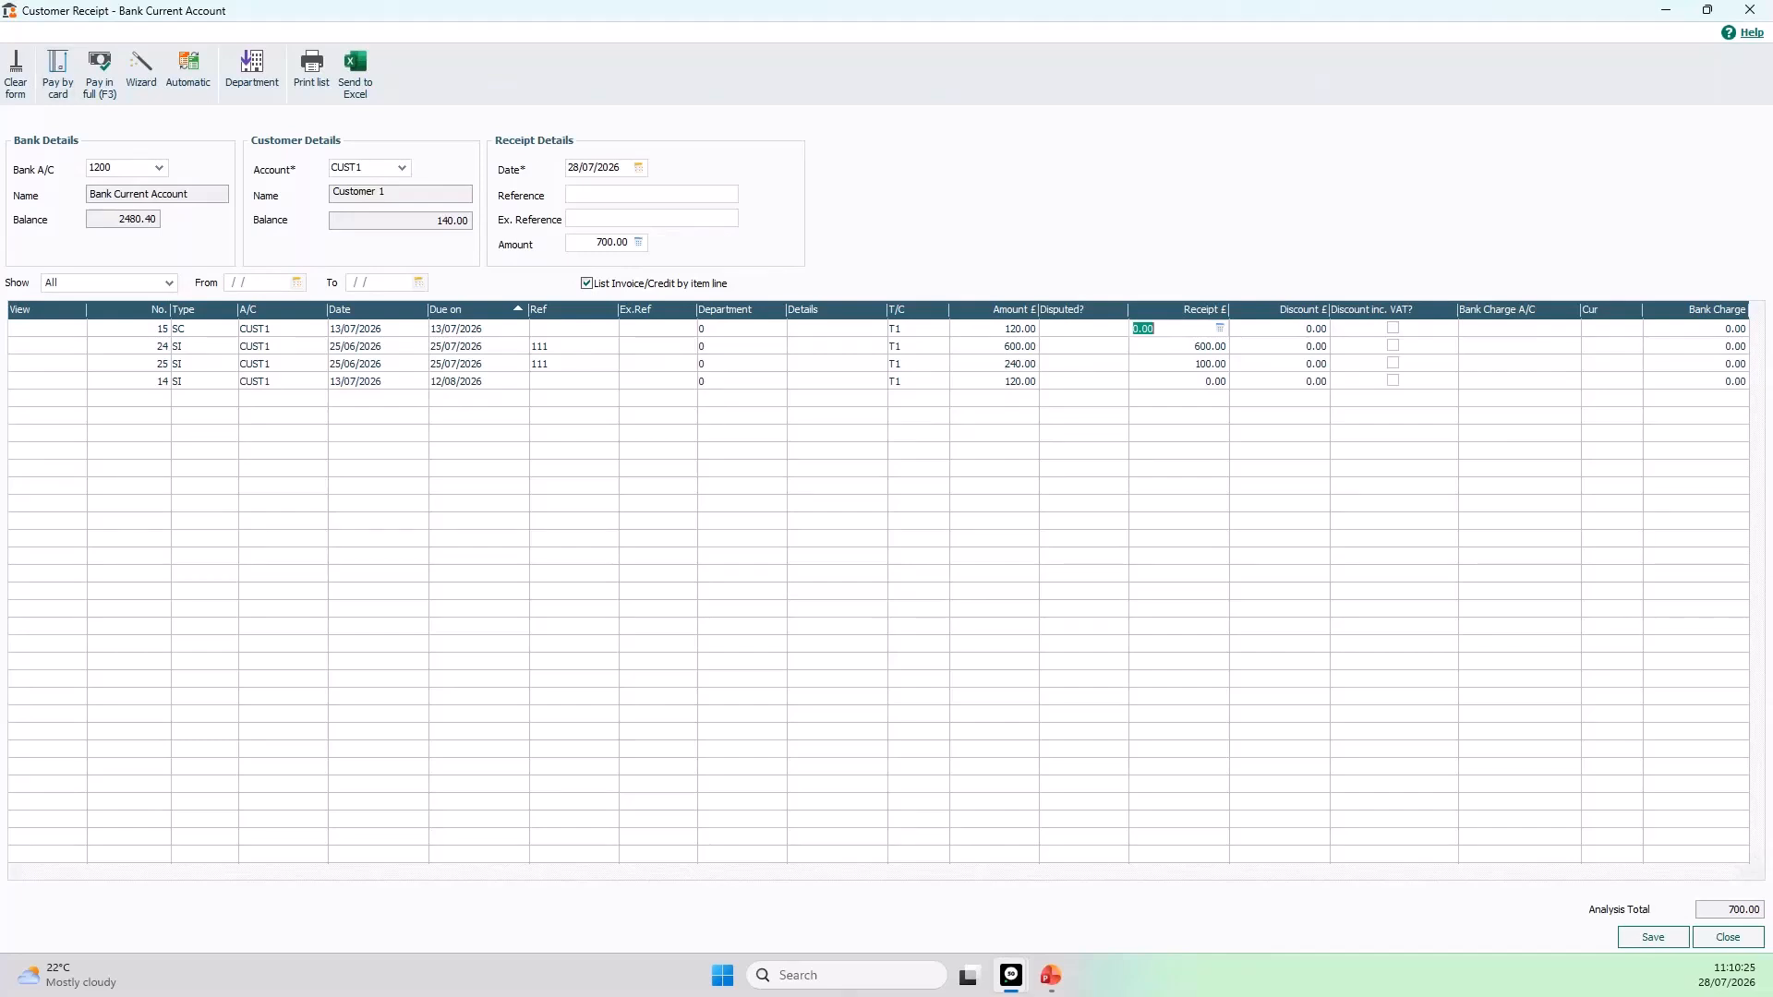
# Step: Discard the automatic allocation by clearing the receipt form, and reload customer account CUST1
pyautogui.click(17, 72)
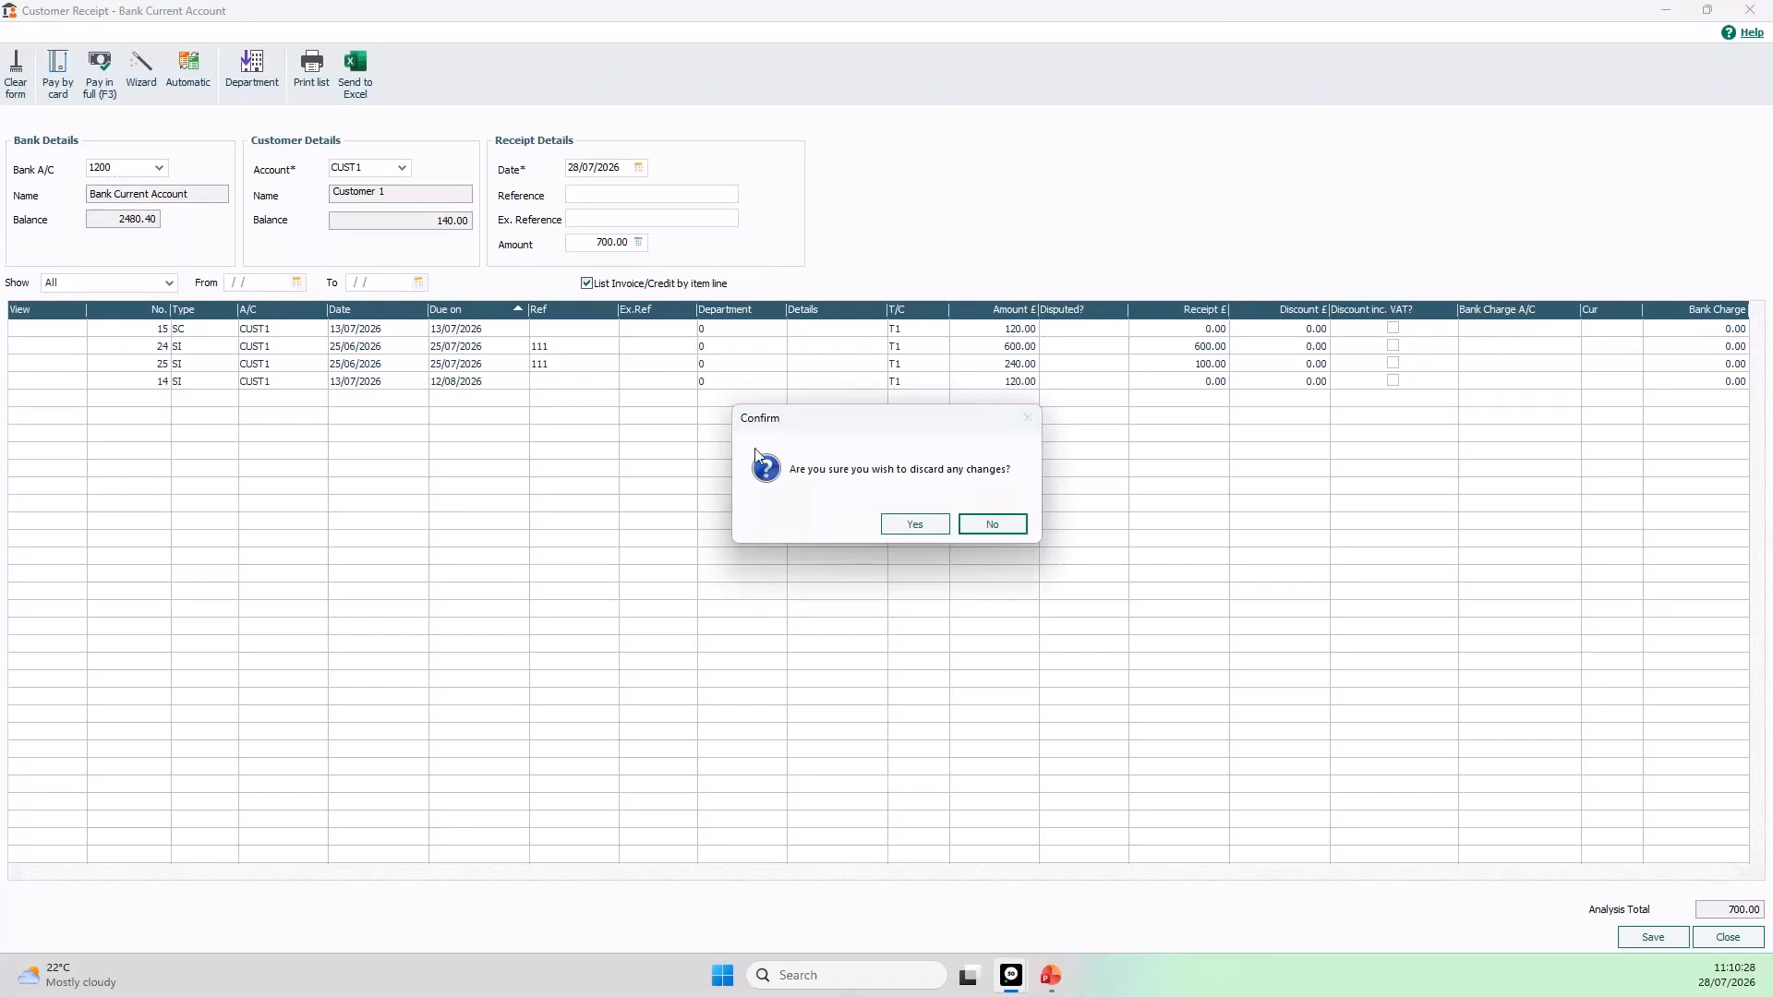
pyautogui.click(913, 524)
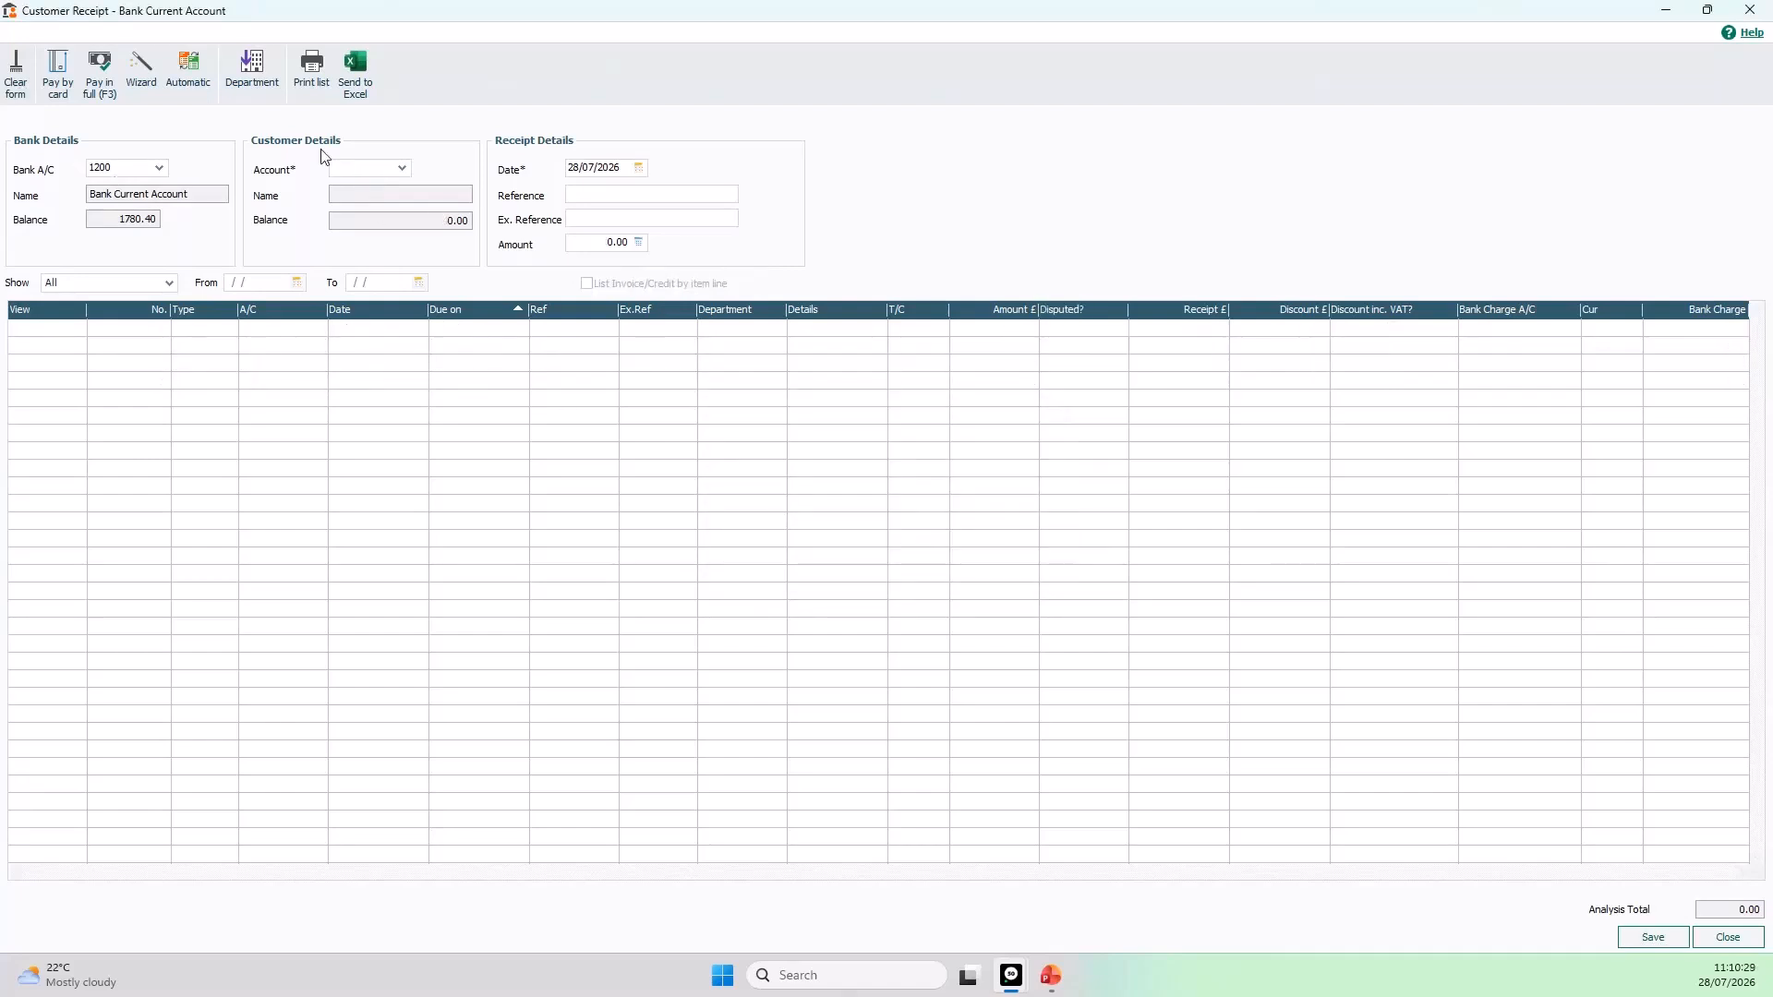
pyautogui.click(402, 168)
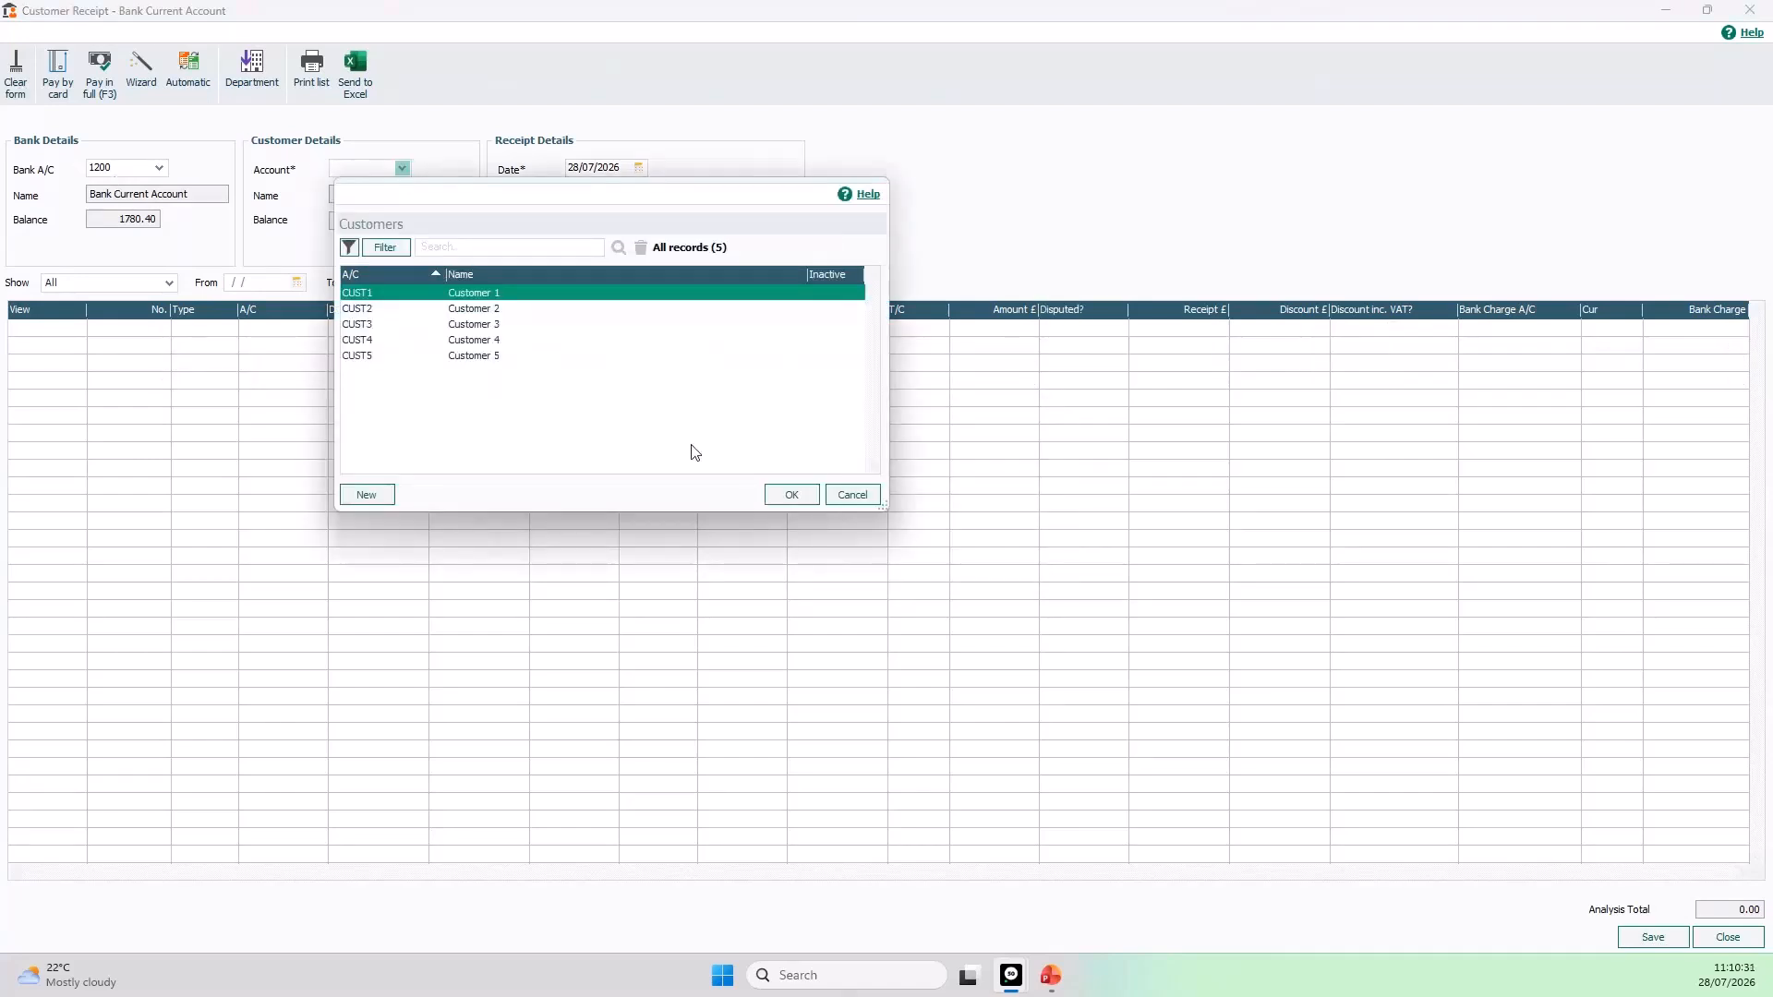
pyautogui.click(792, 496)
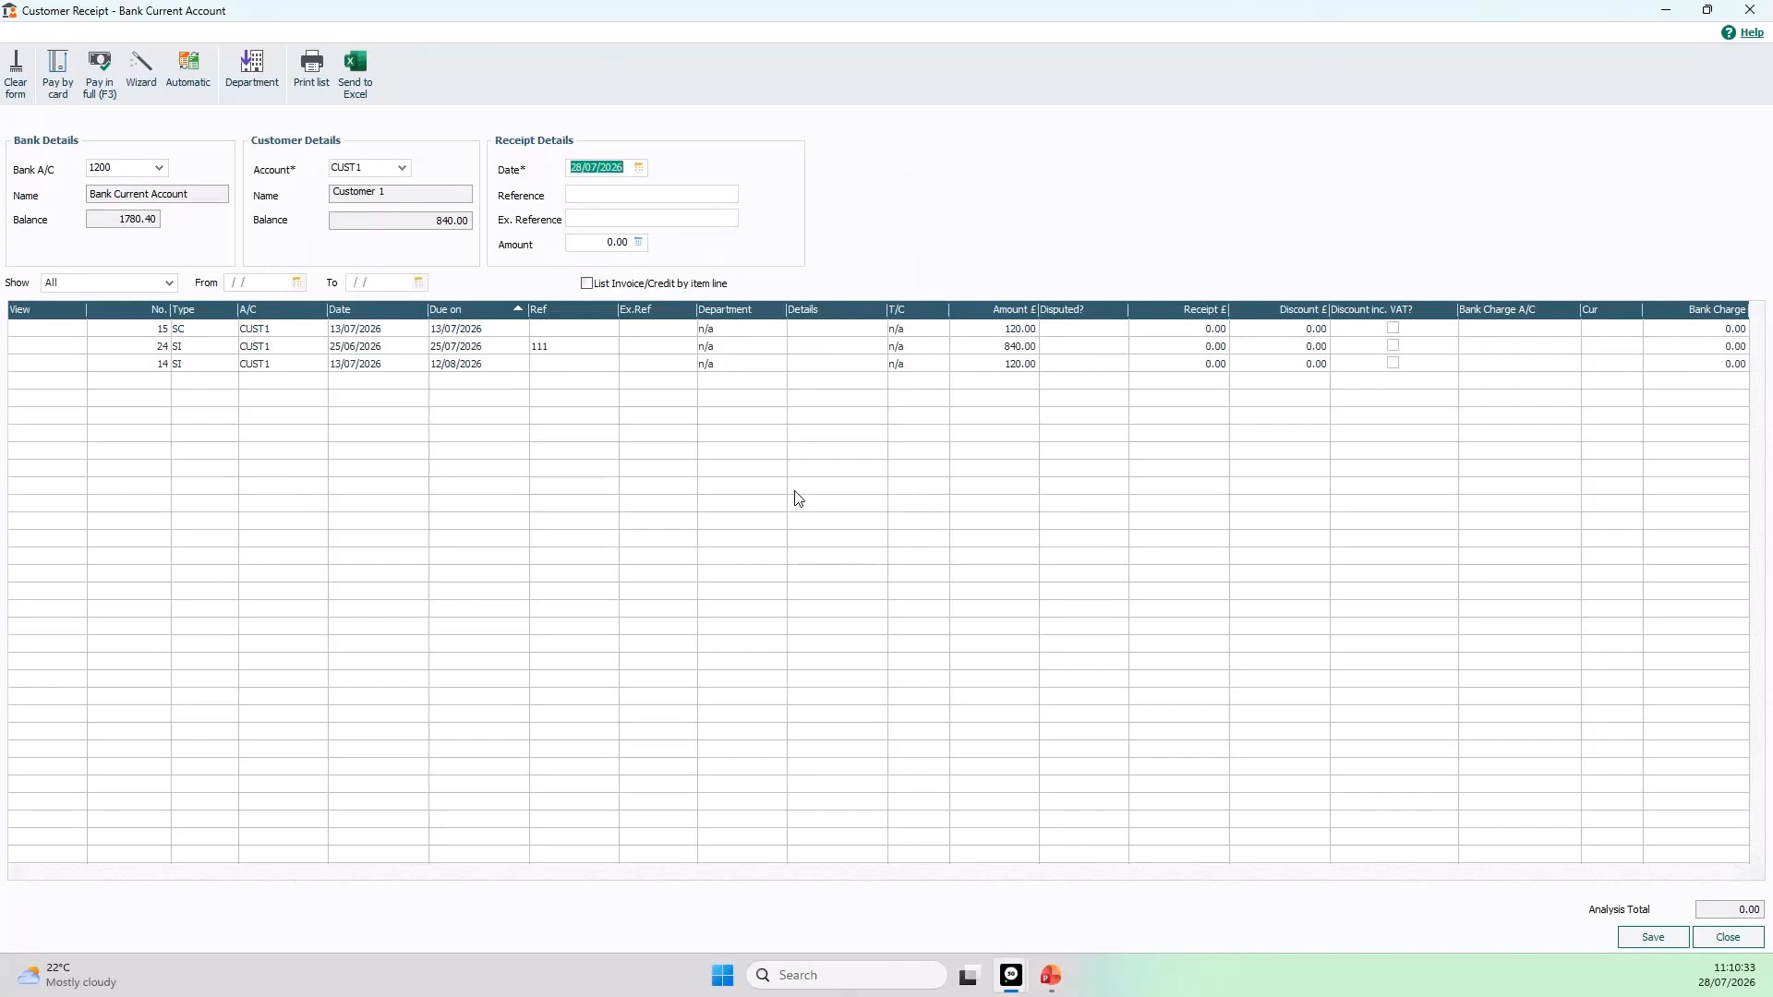
# Step: Start the payments and receipts wizard with the Pay invoices option, keeping CUST1 as the account
pyautogui.click(143, 87)
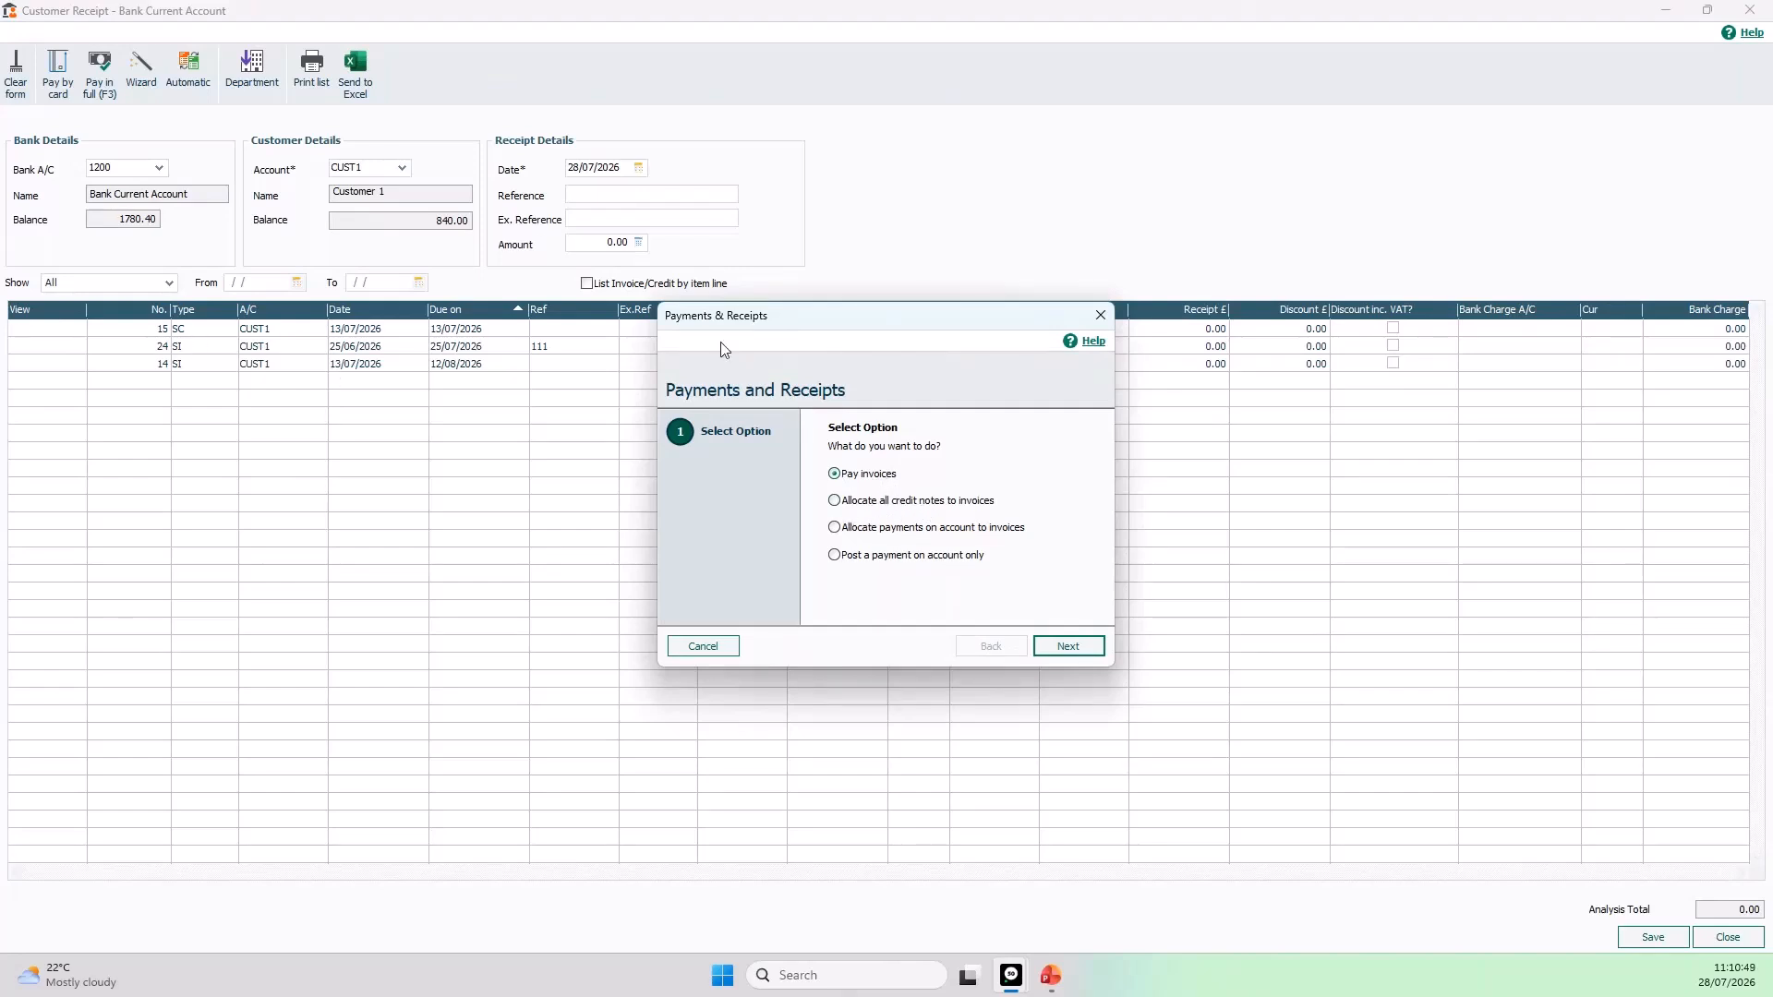
pyautogui.moveTo(792, 316); pyautogui.dragTo(793, 416)
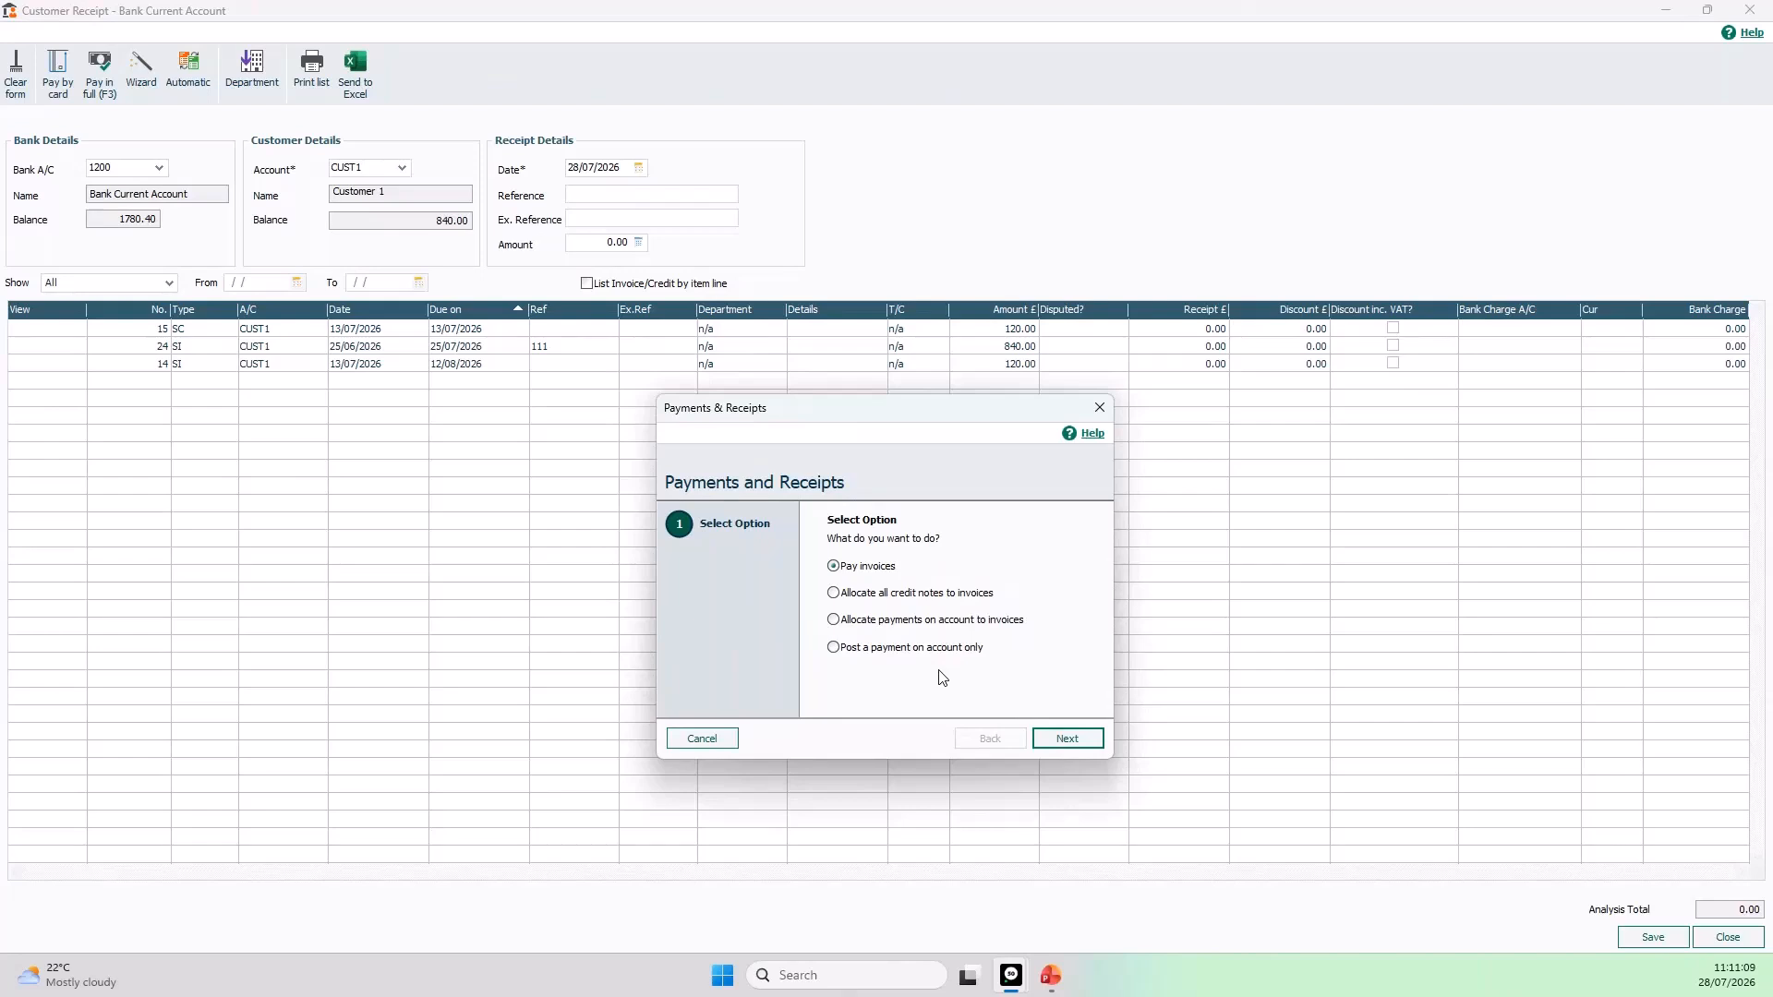
pyautogui.click(1052, 744)
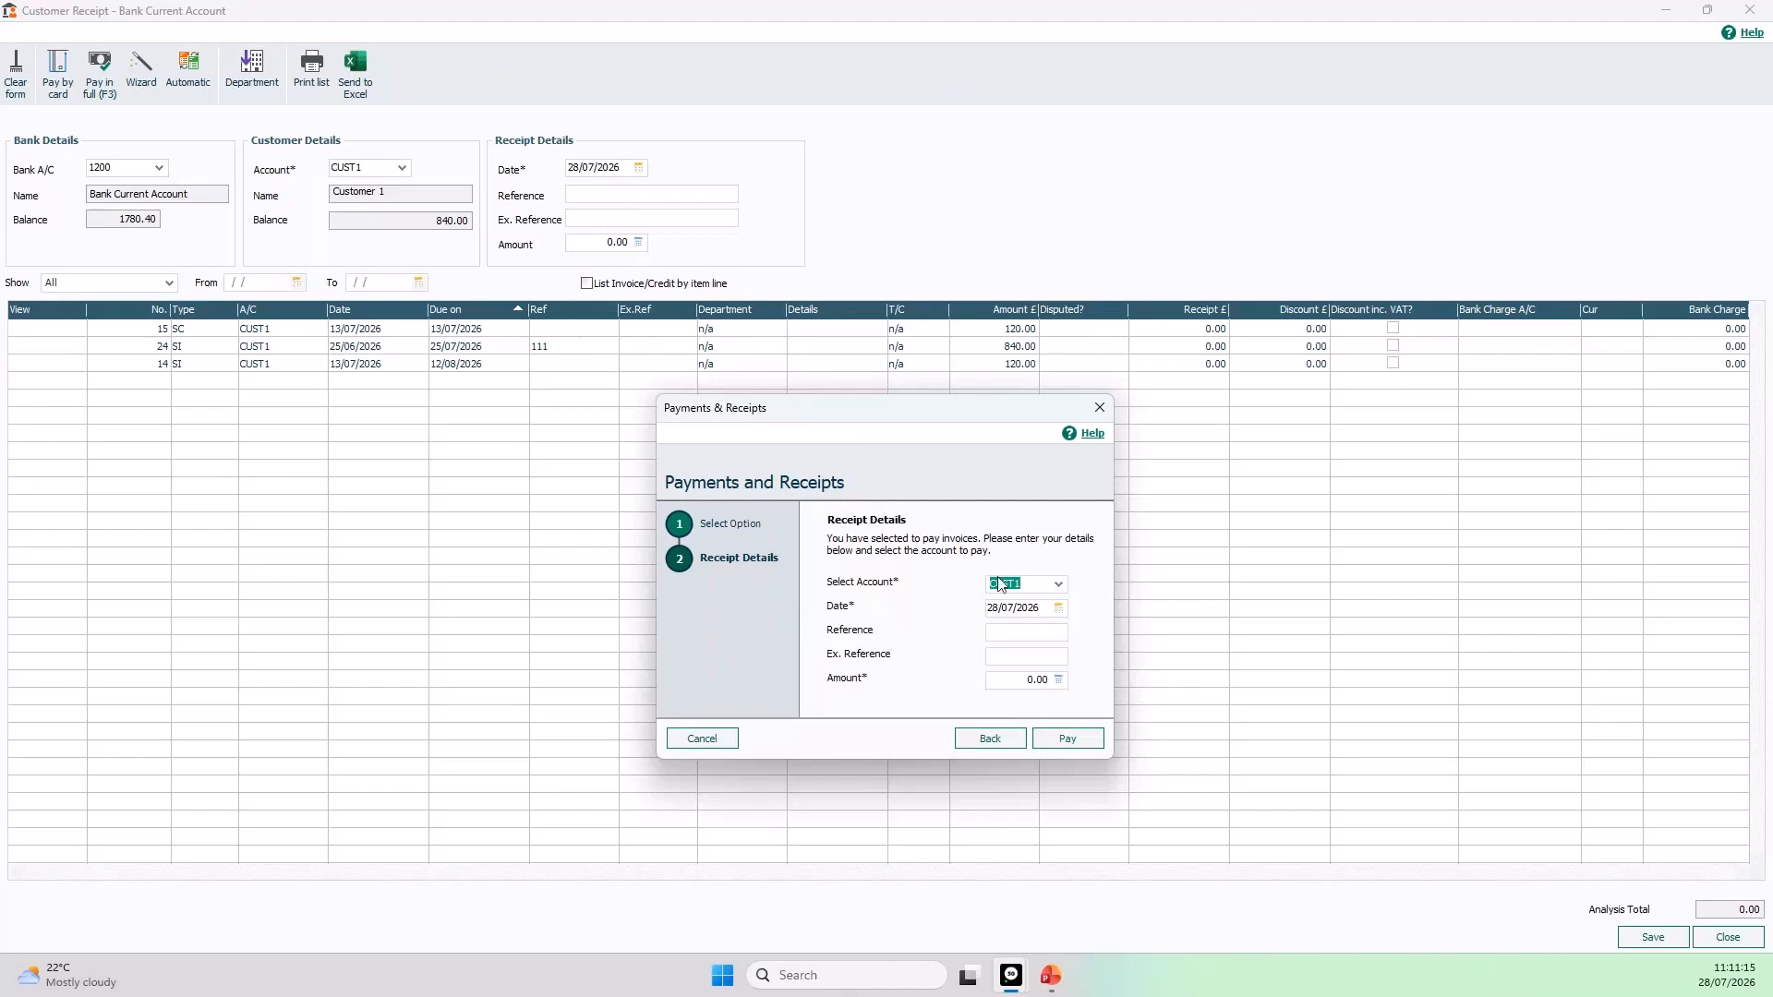
pyautogui.click(1059, 585)
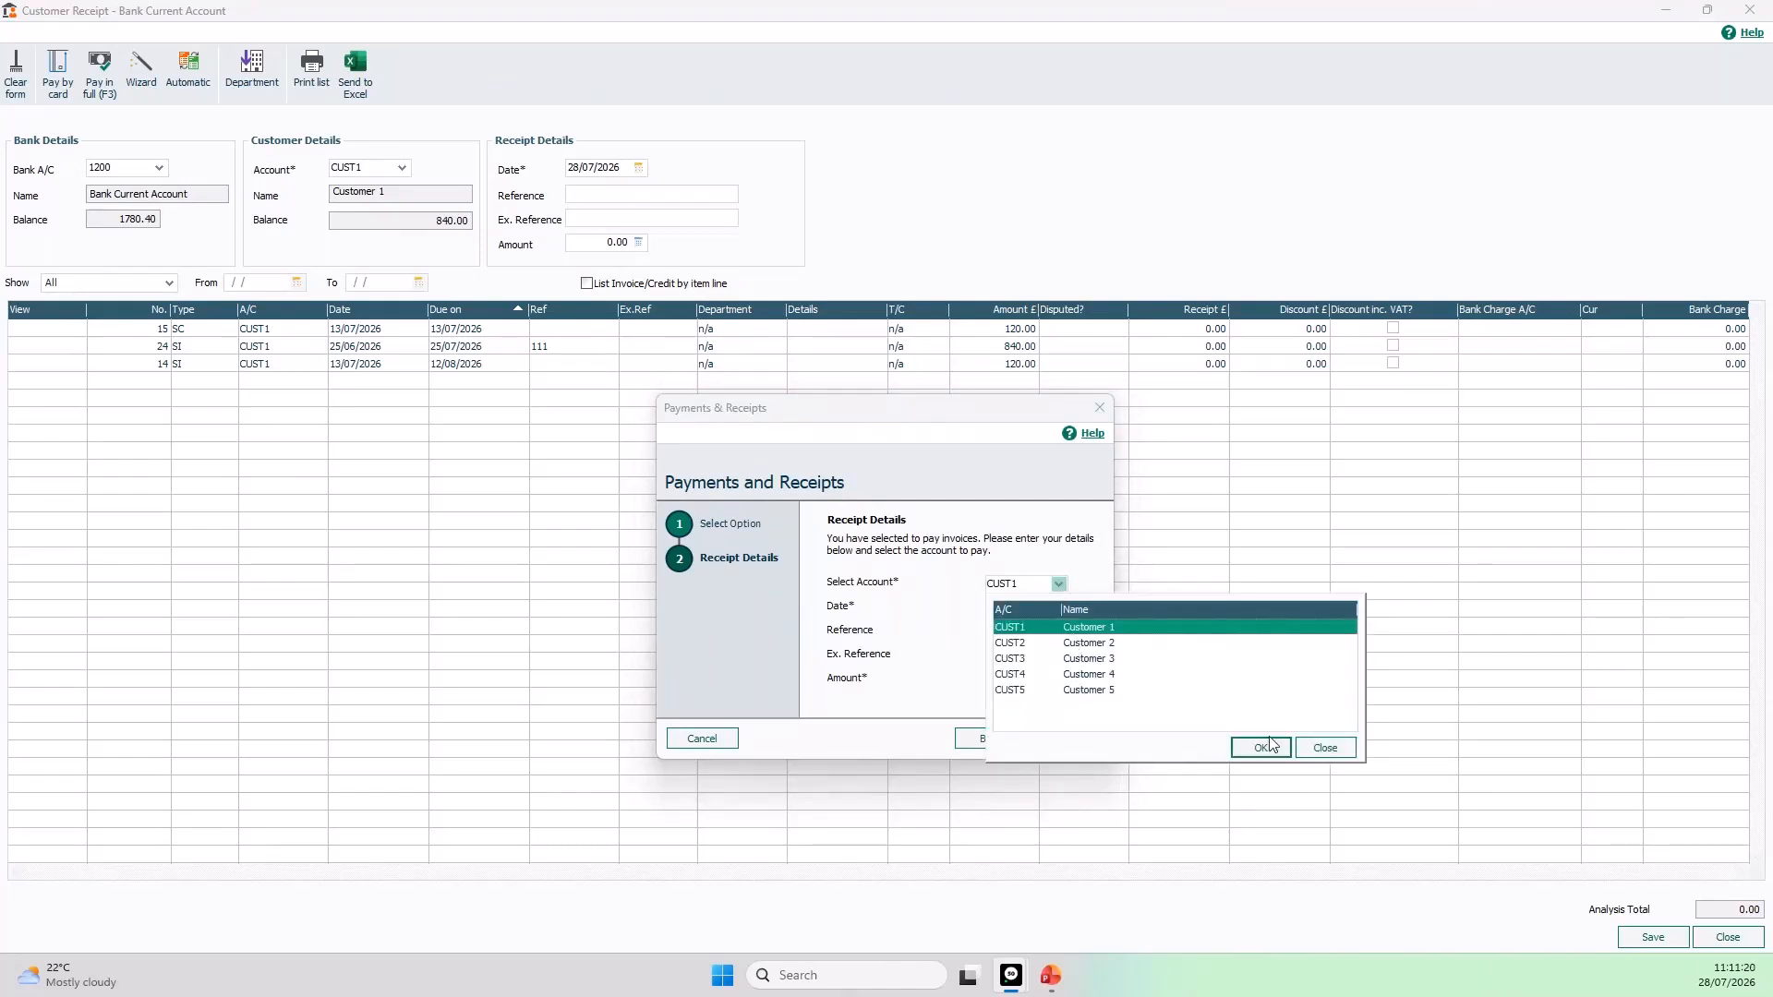
pyautogui.click(1323, 749)
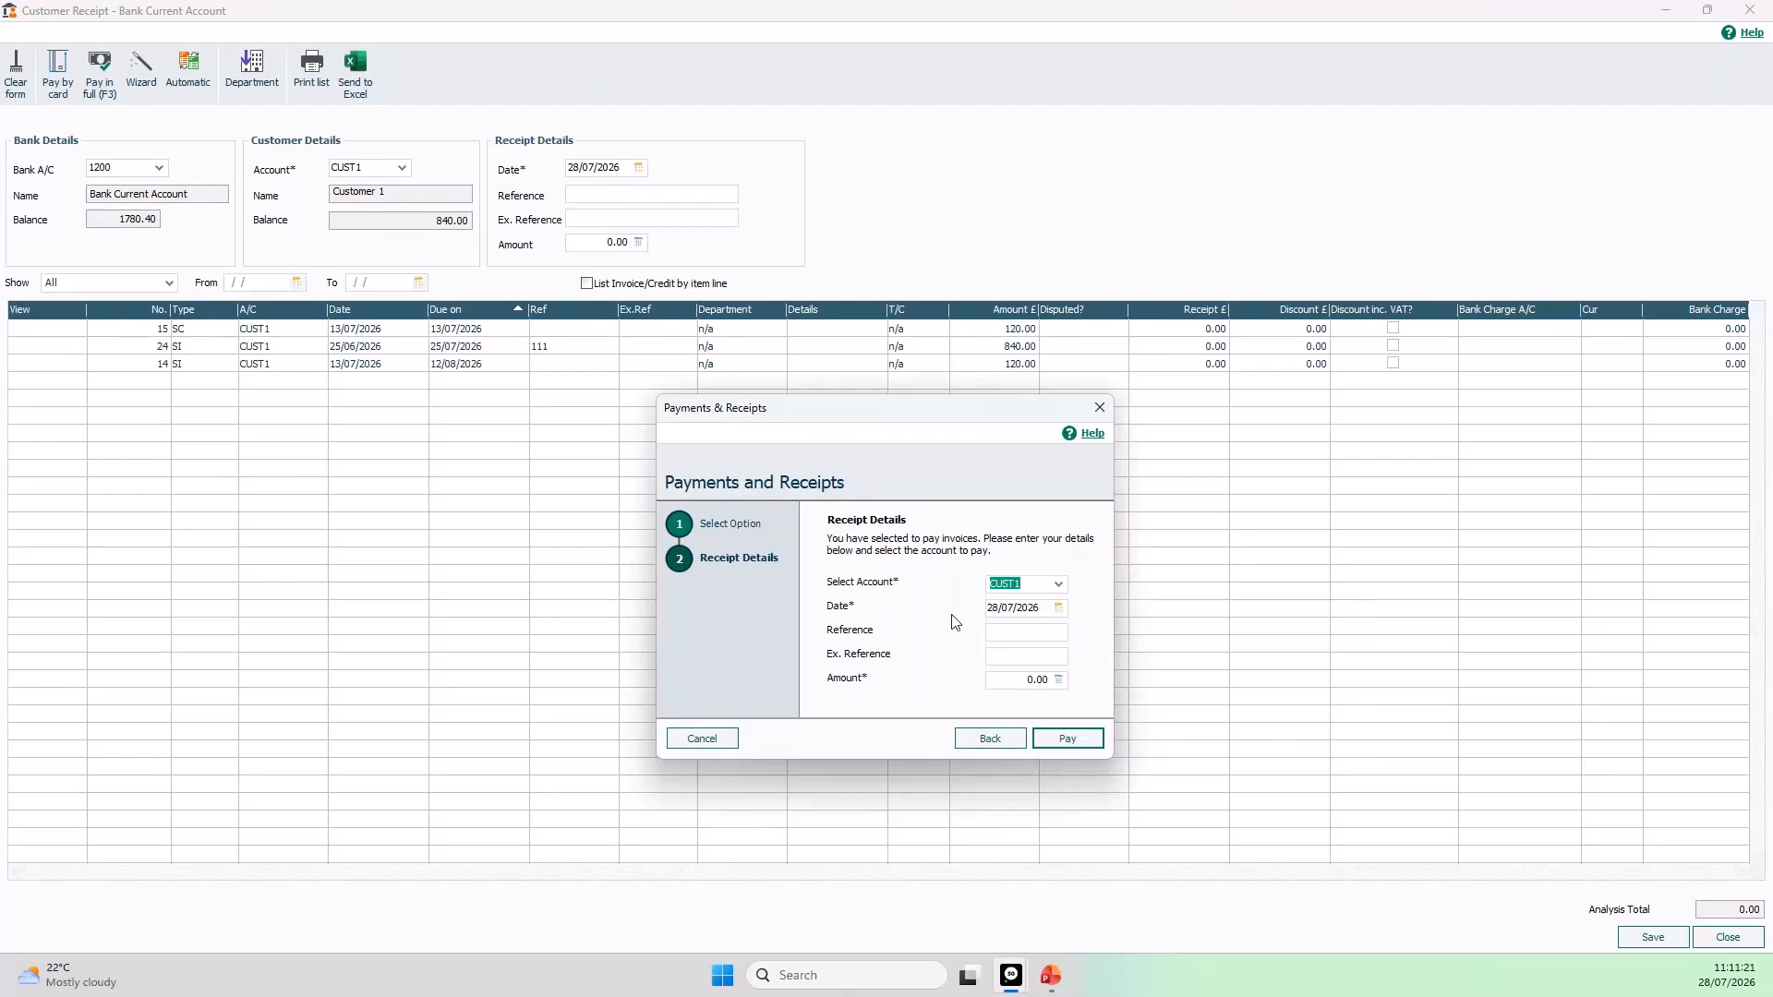
# Step: Pay CUST1's invoices through the wizard with a 500.00 receipt dated 28/07/2026, leaving both references blank
pyautogui.click(1033, 609)
pyautogui.click(1059, 609)
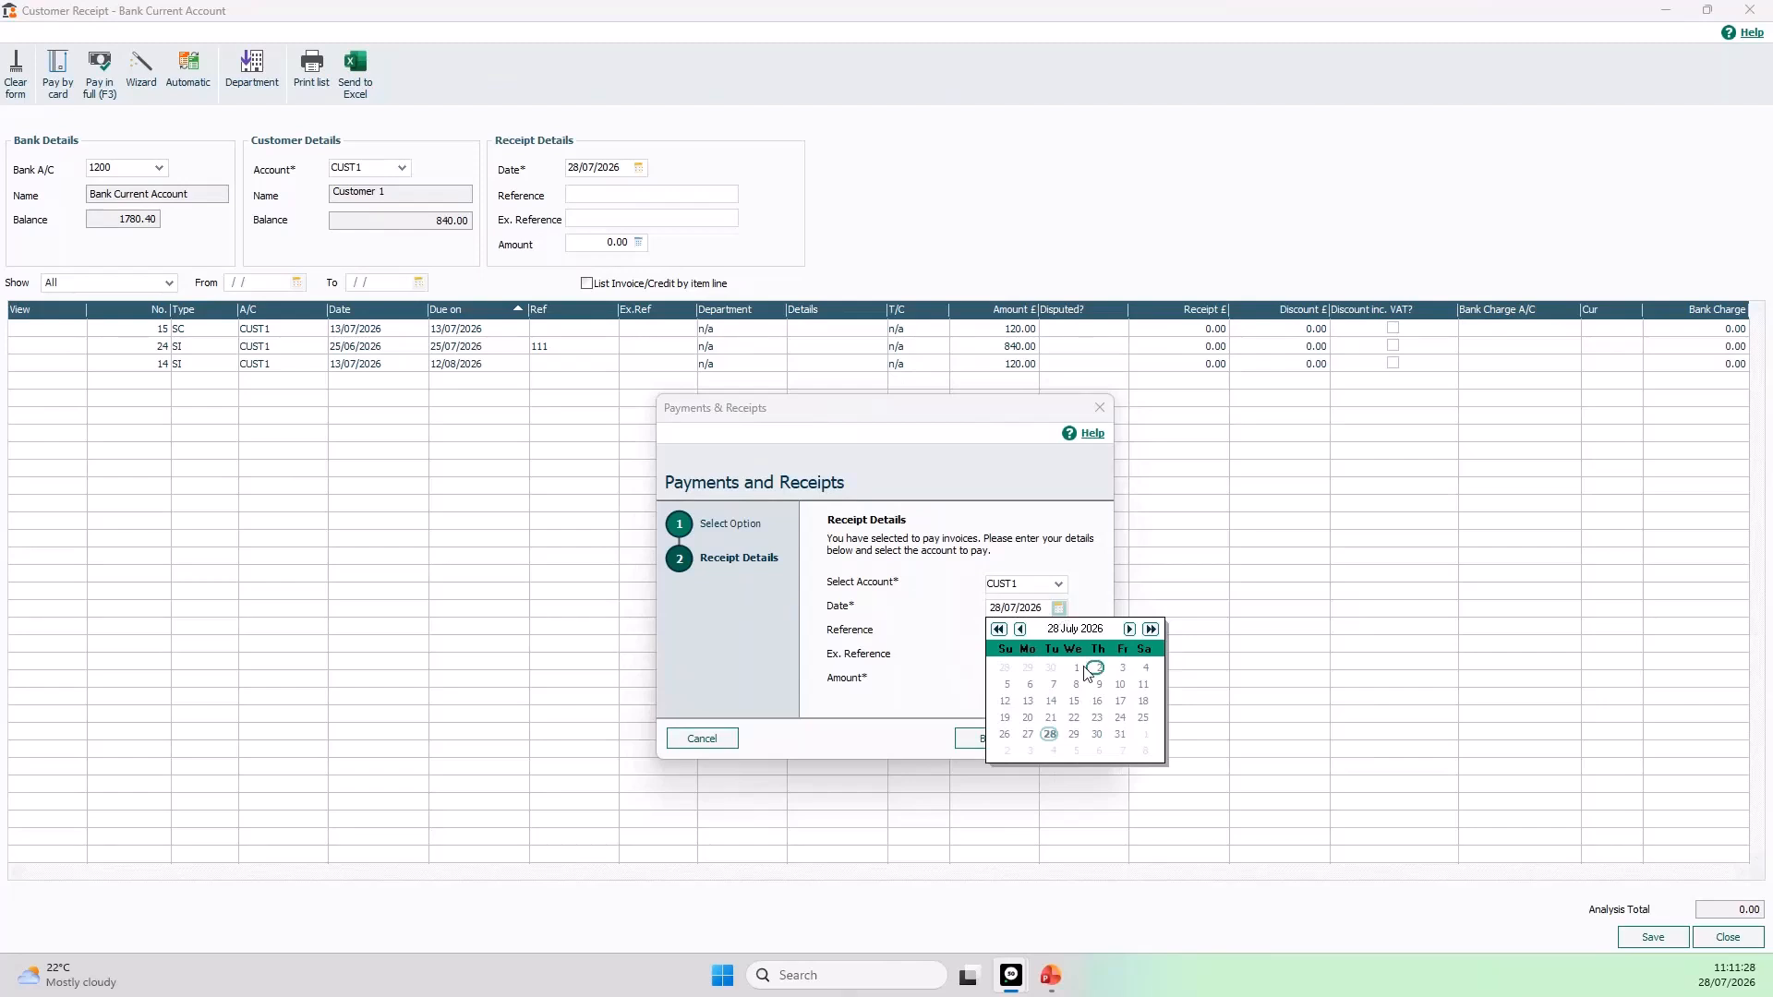
pyautogui.click(1085, 599)
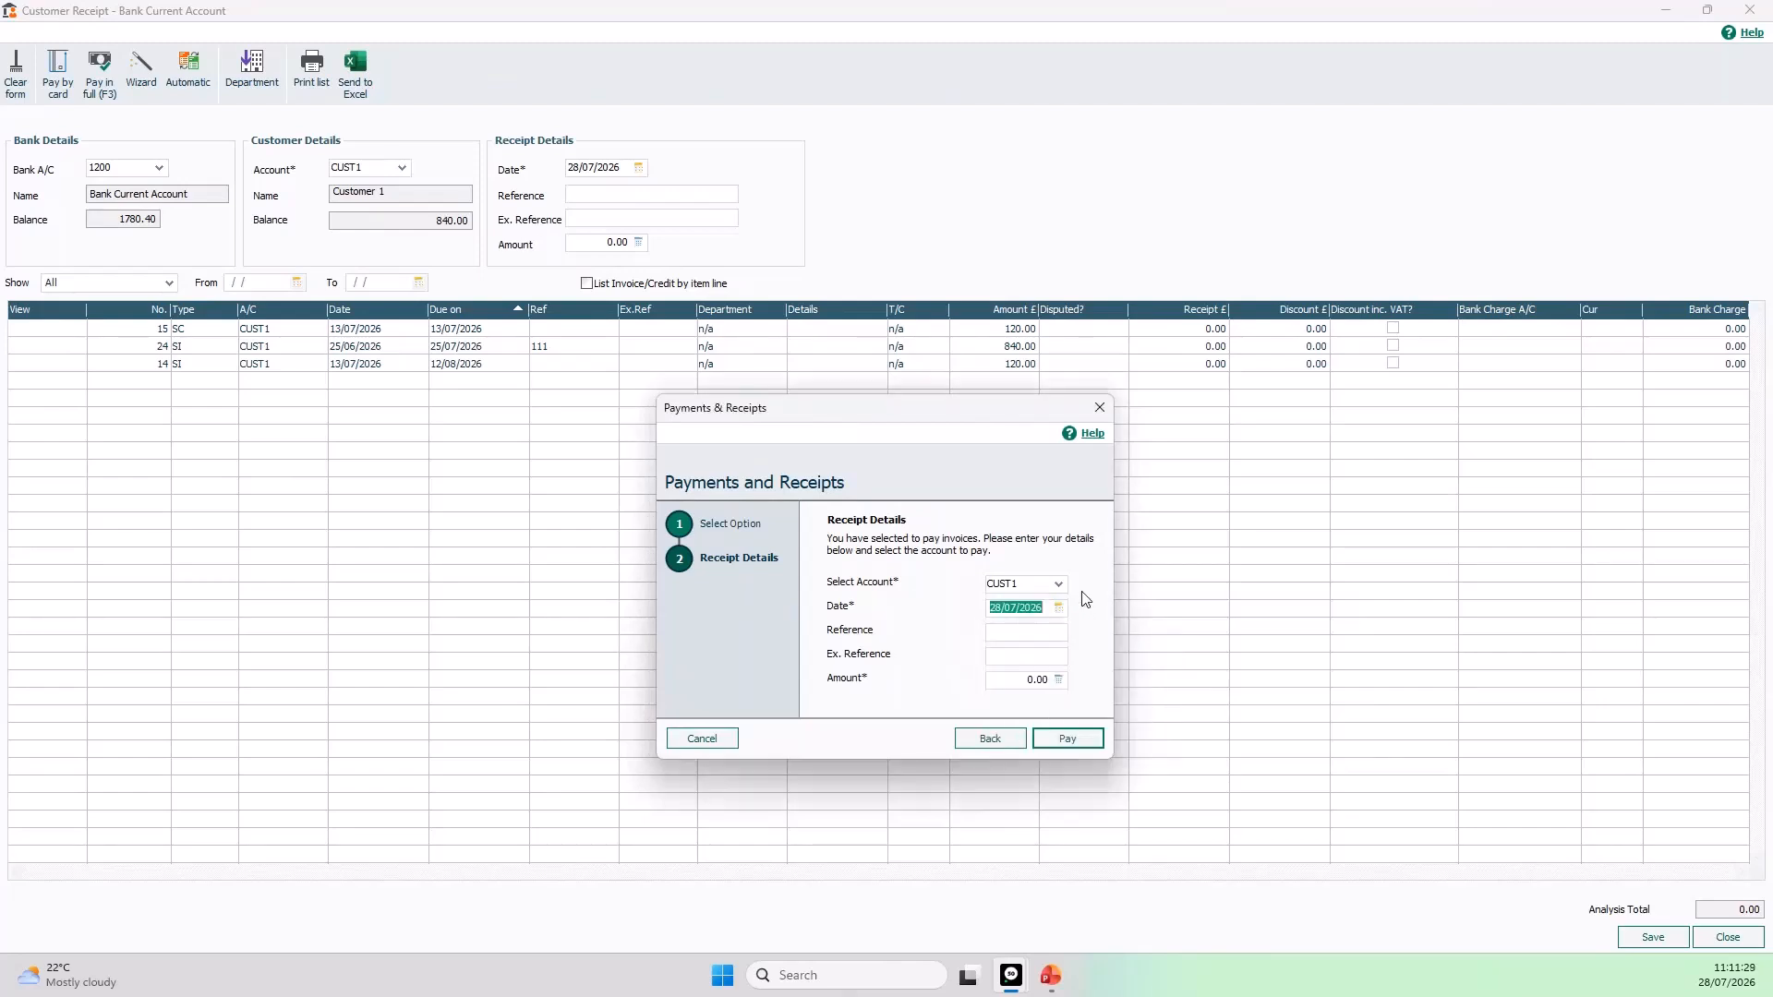
pyautogui.click(1014, 633)
pyautogui.click(1016, 656)
pyautogui.click(1011, 680)
pyautogui.write('50')
pyautogui.click(1067, 739)
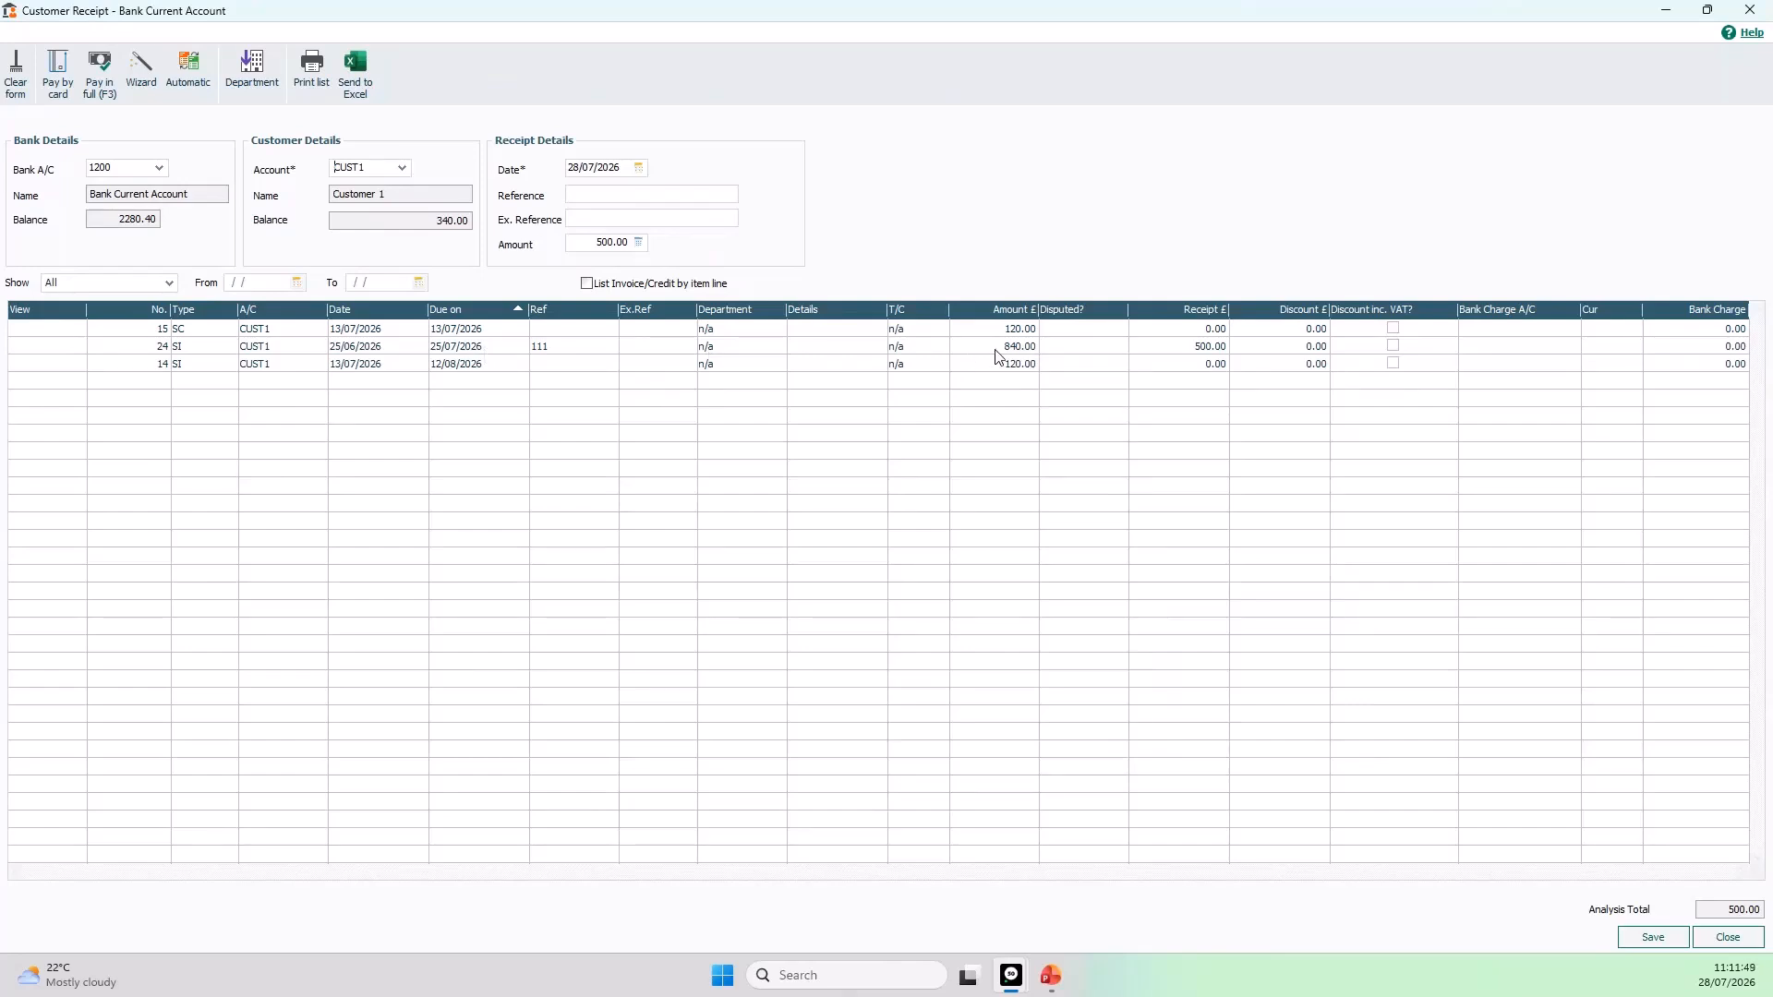
pyautogui.click(587, 284)
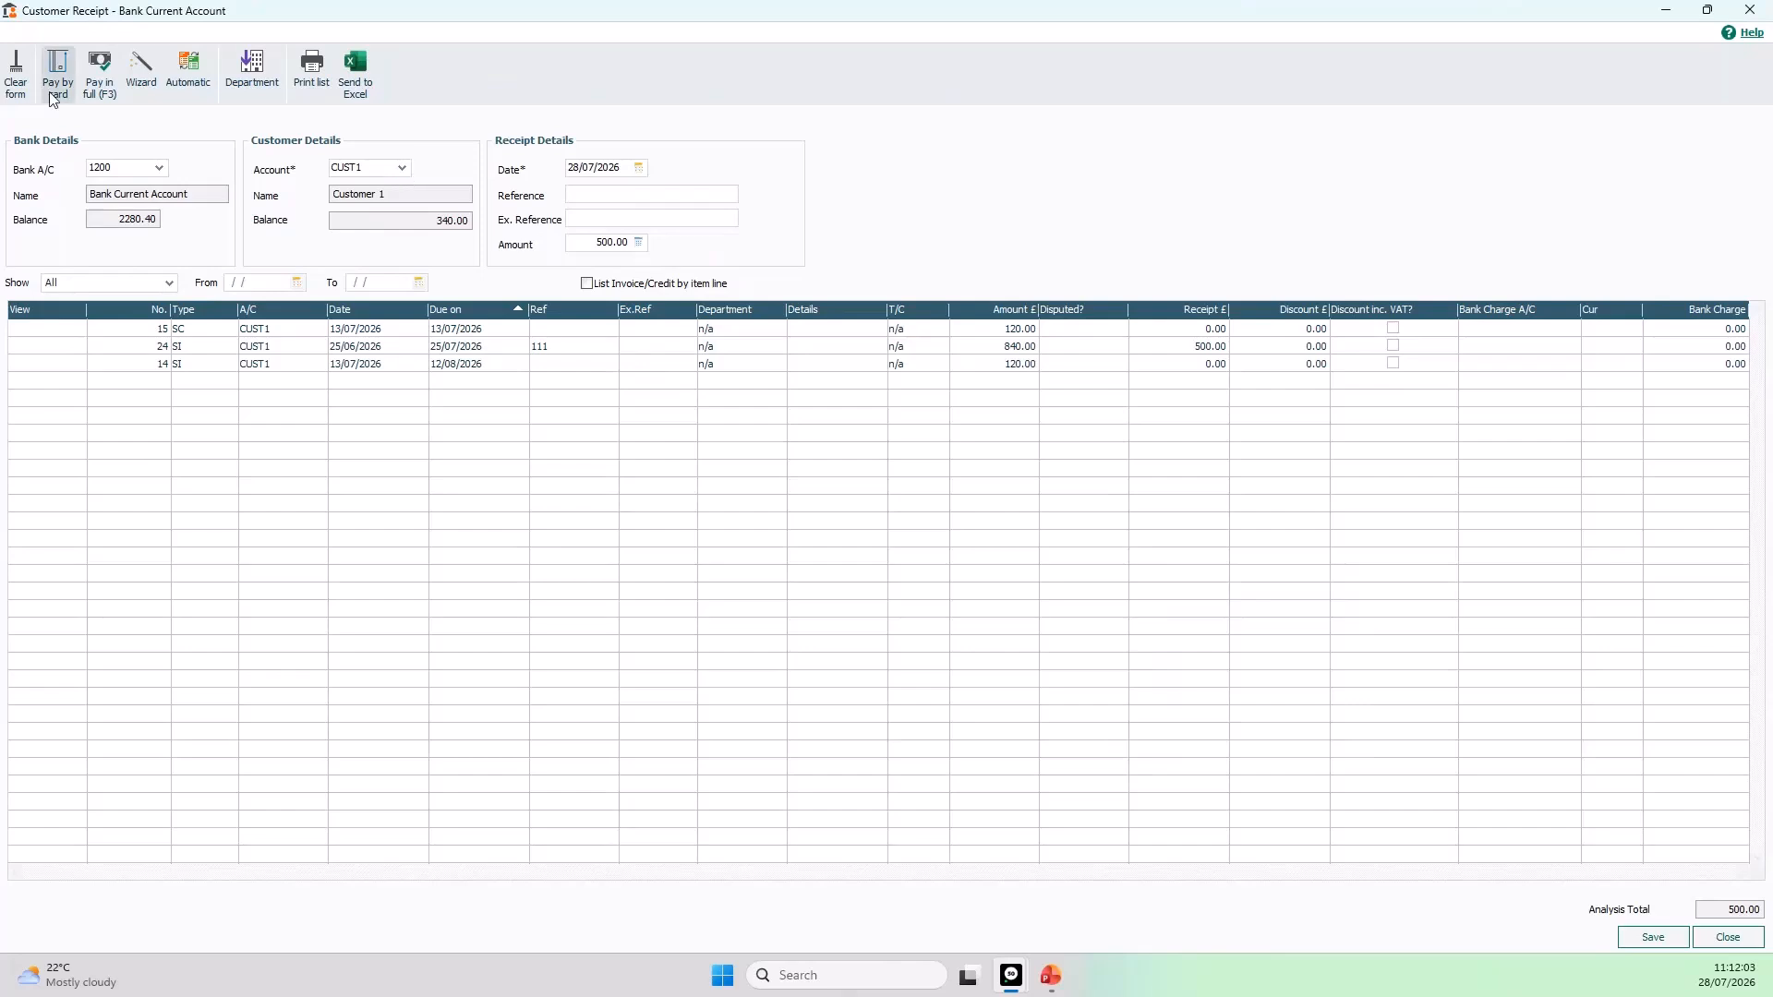
# Step: Clear the 500.00 receipt from the form, discard the changes and select customer account CUST1 again
pyautogui.click(16, 86)
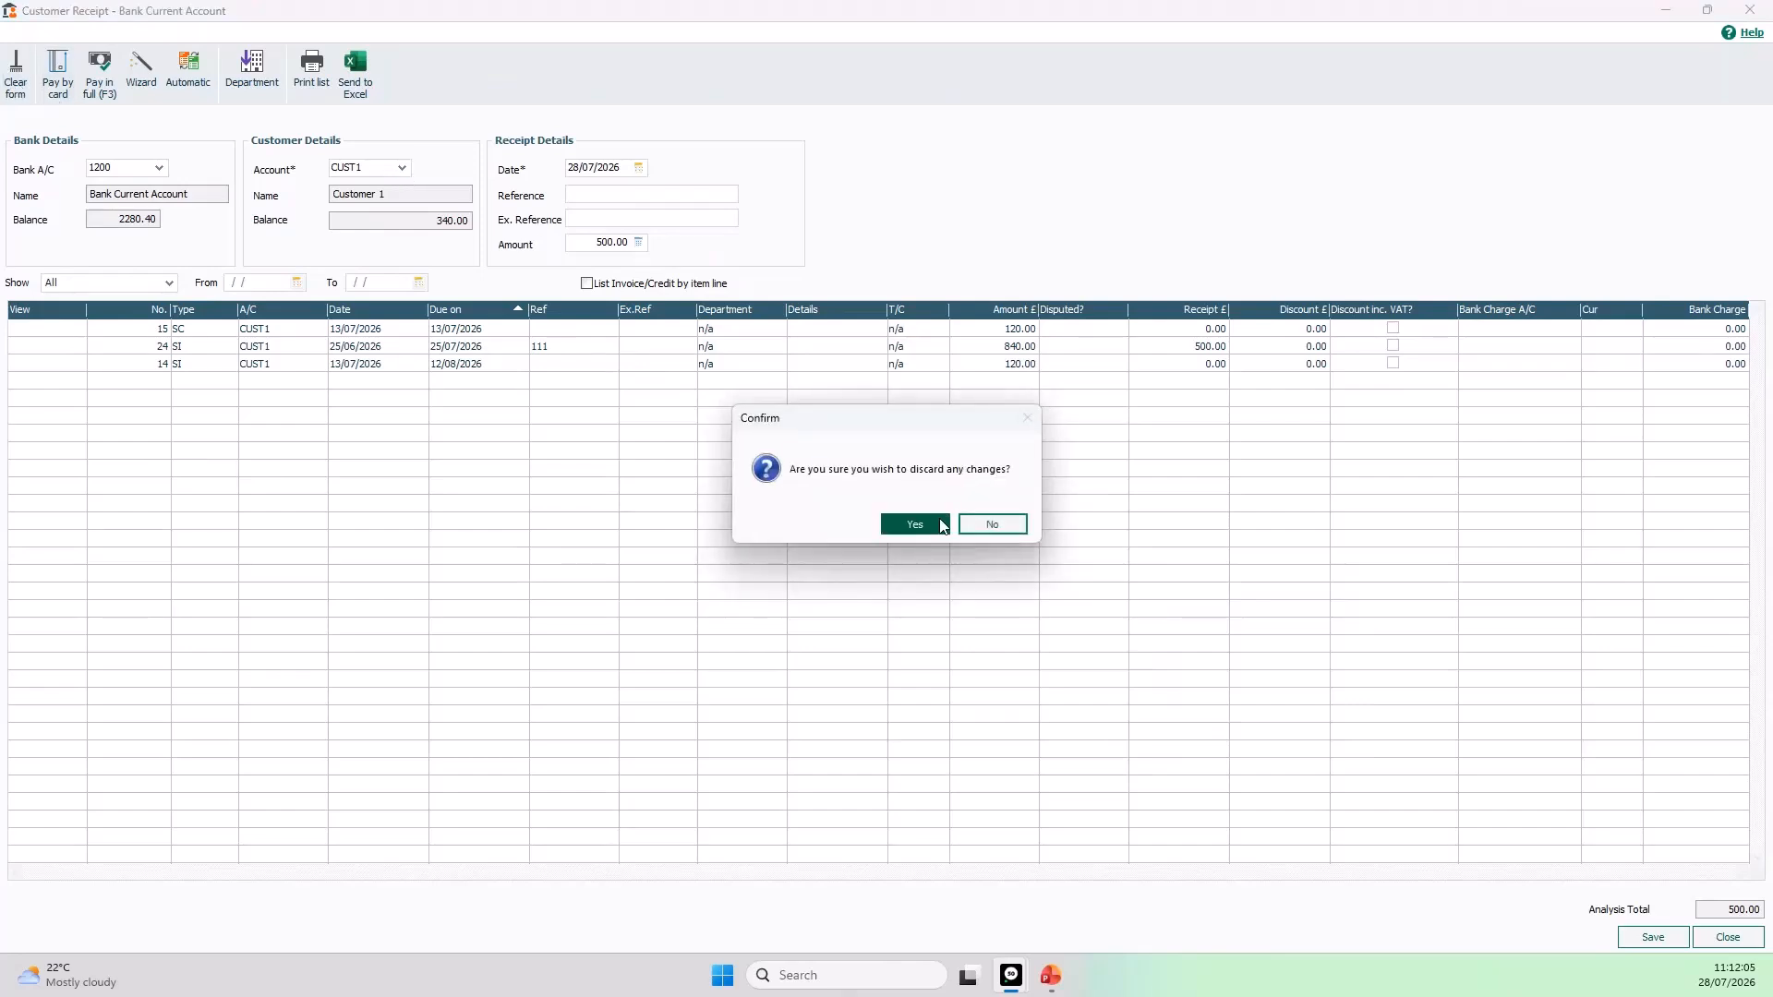
pyautogui.click(934, 526)
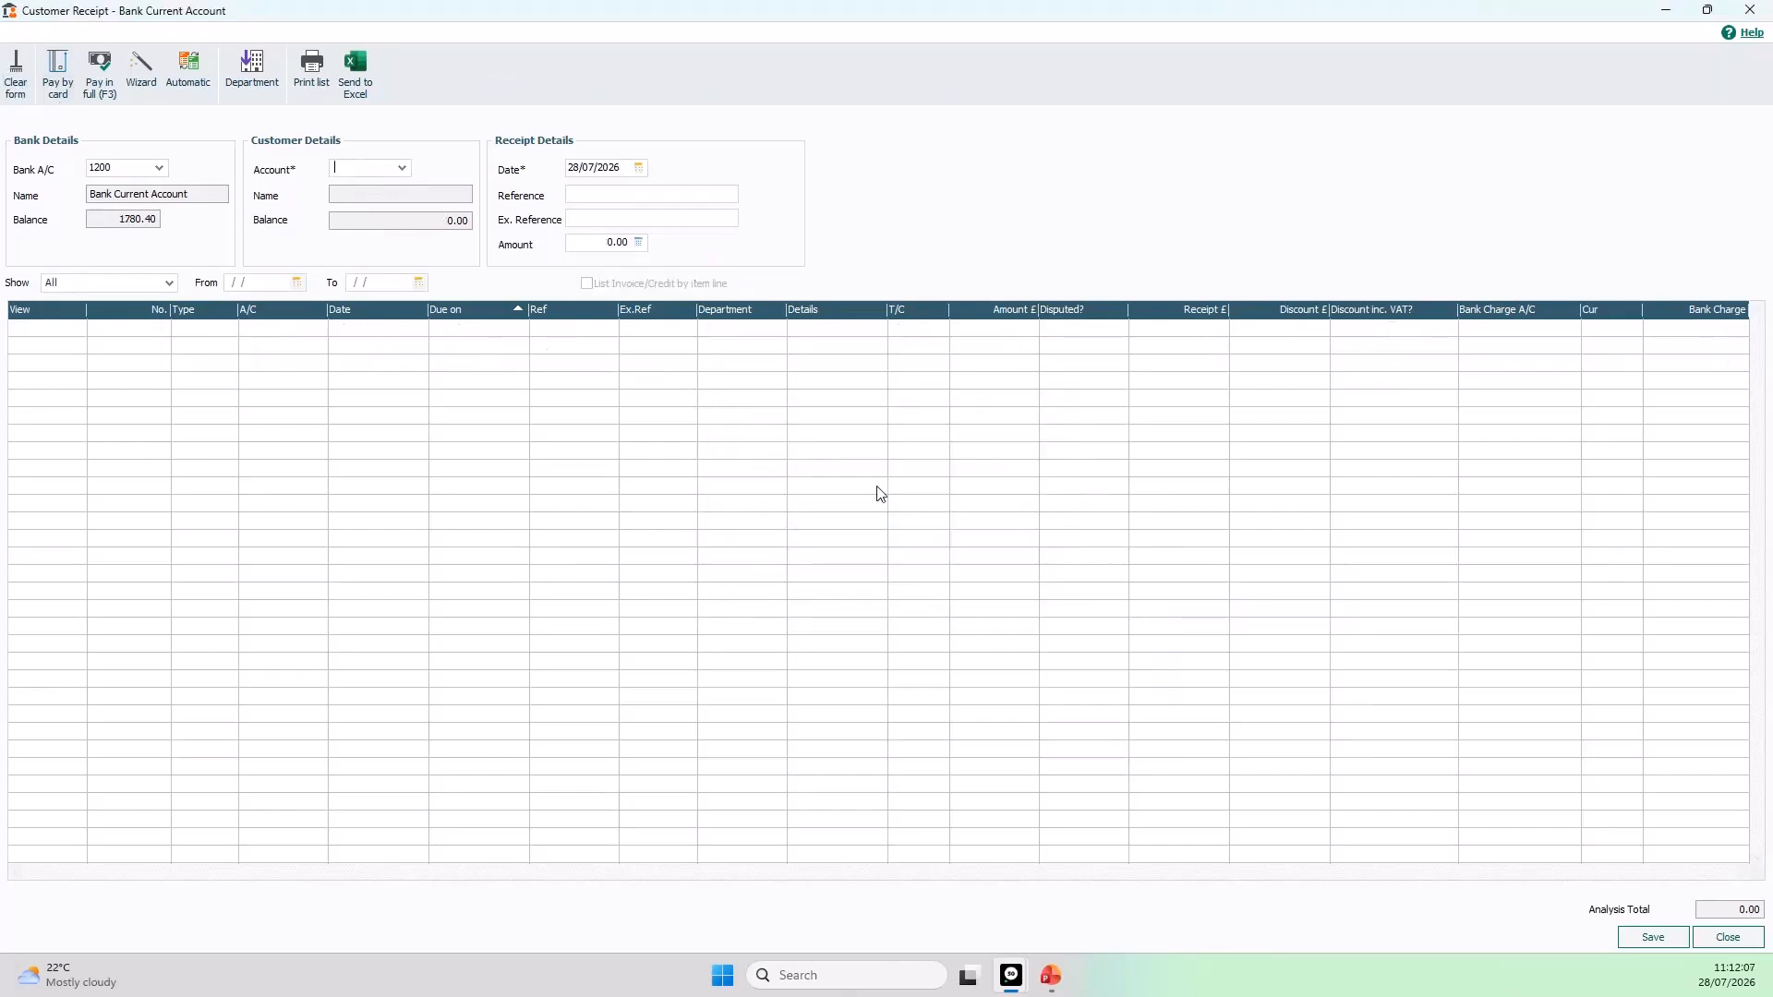
pyautogui.click(406, 170)
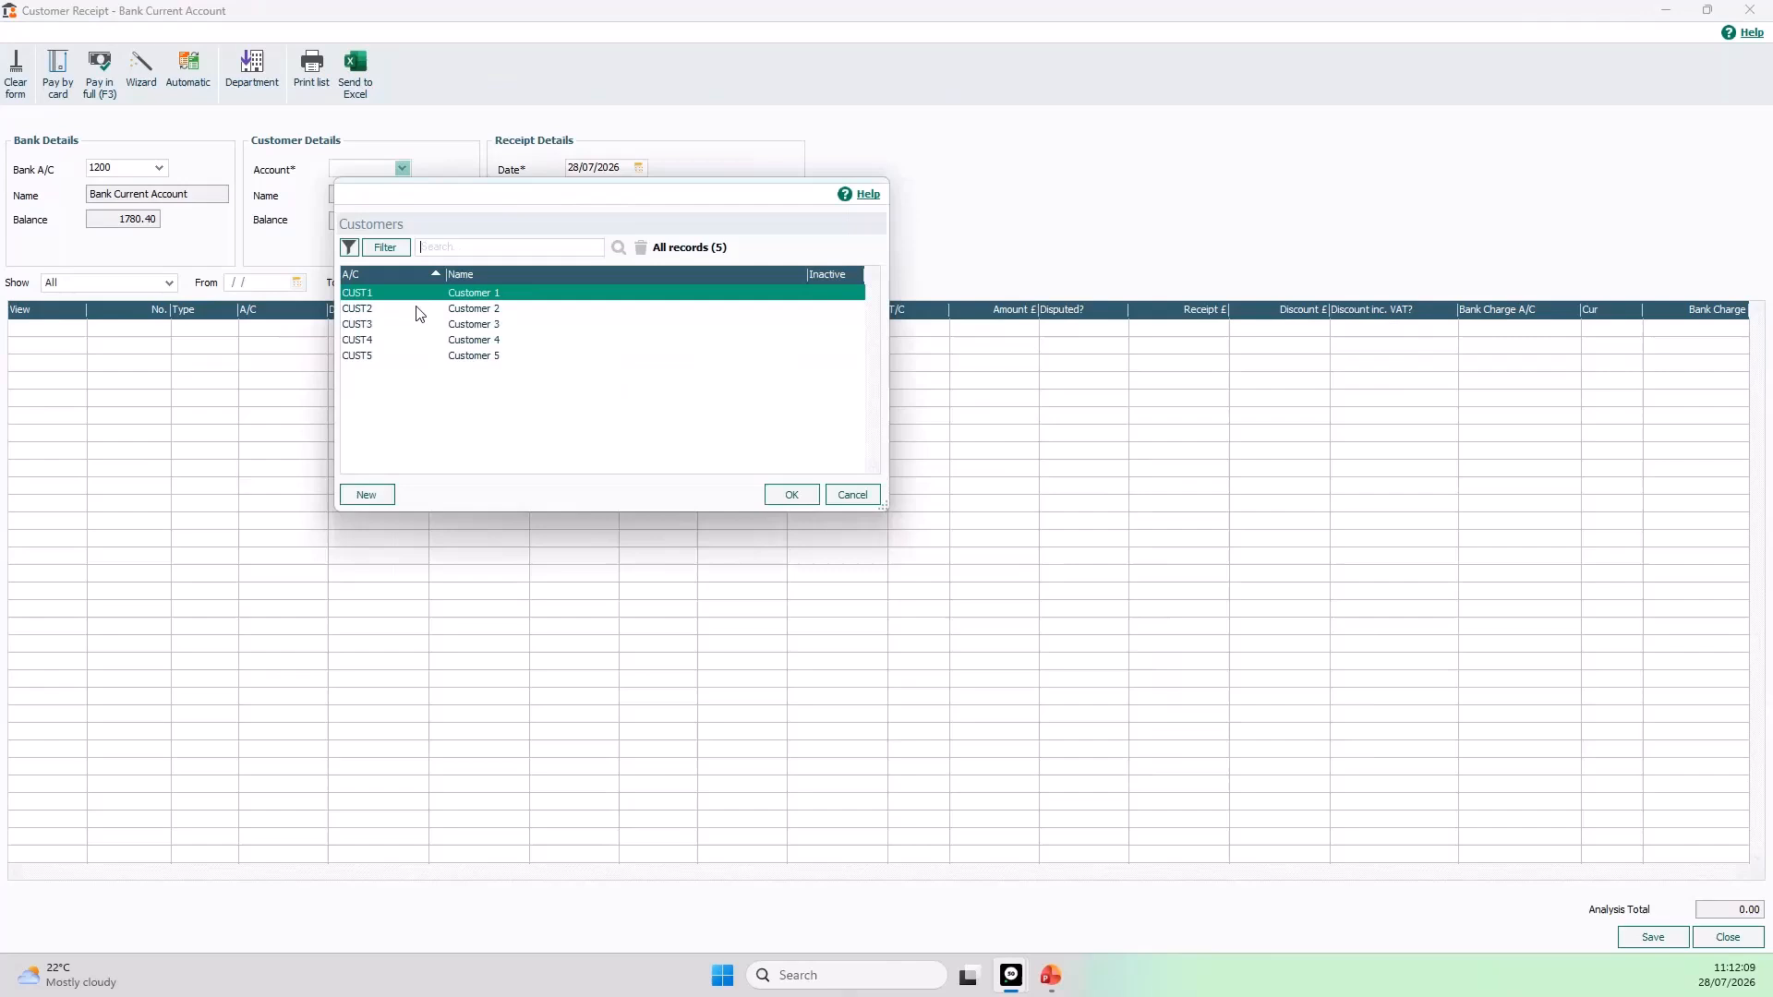
pyautogui.click(786, 495)
pyautogui.press('Tab')
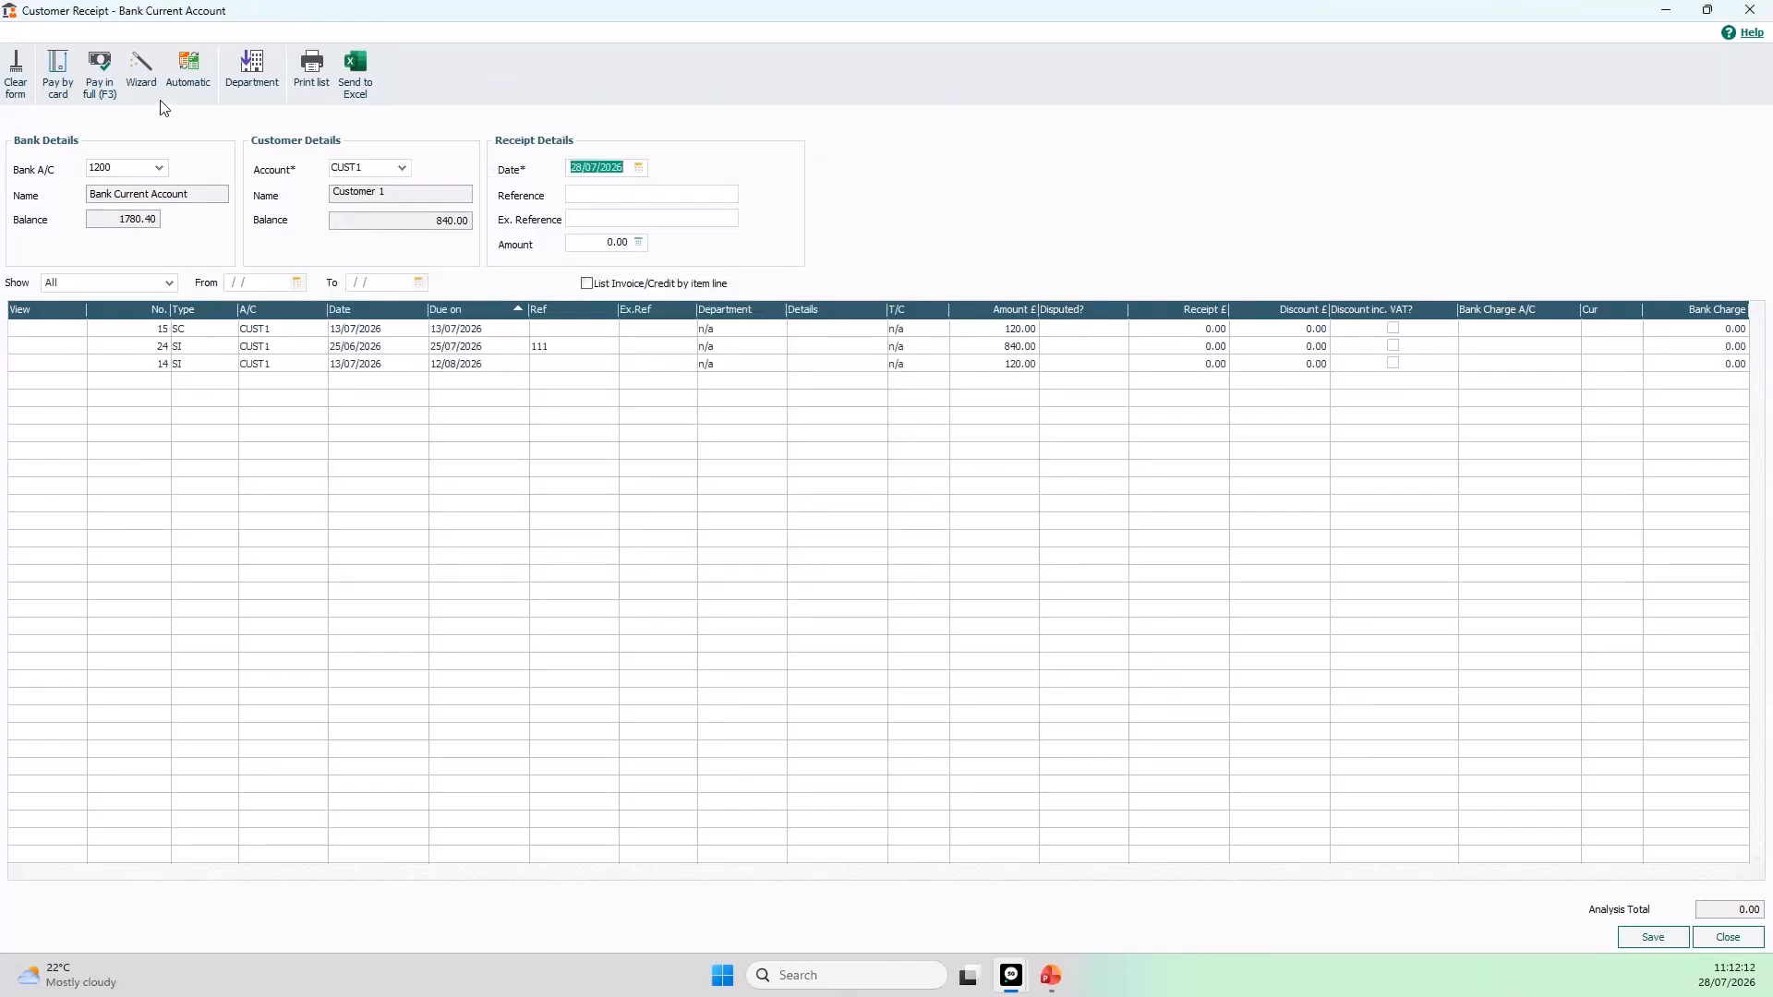
# Step: Use the wizard to allocate all CUST1 credit notes to invoices listed by item line, and close the receipt without saving
pyautogui.click(592, 285)
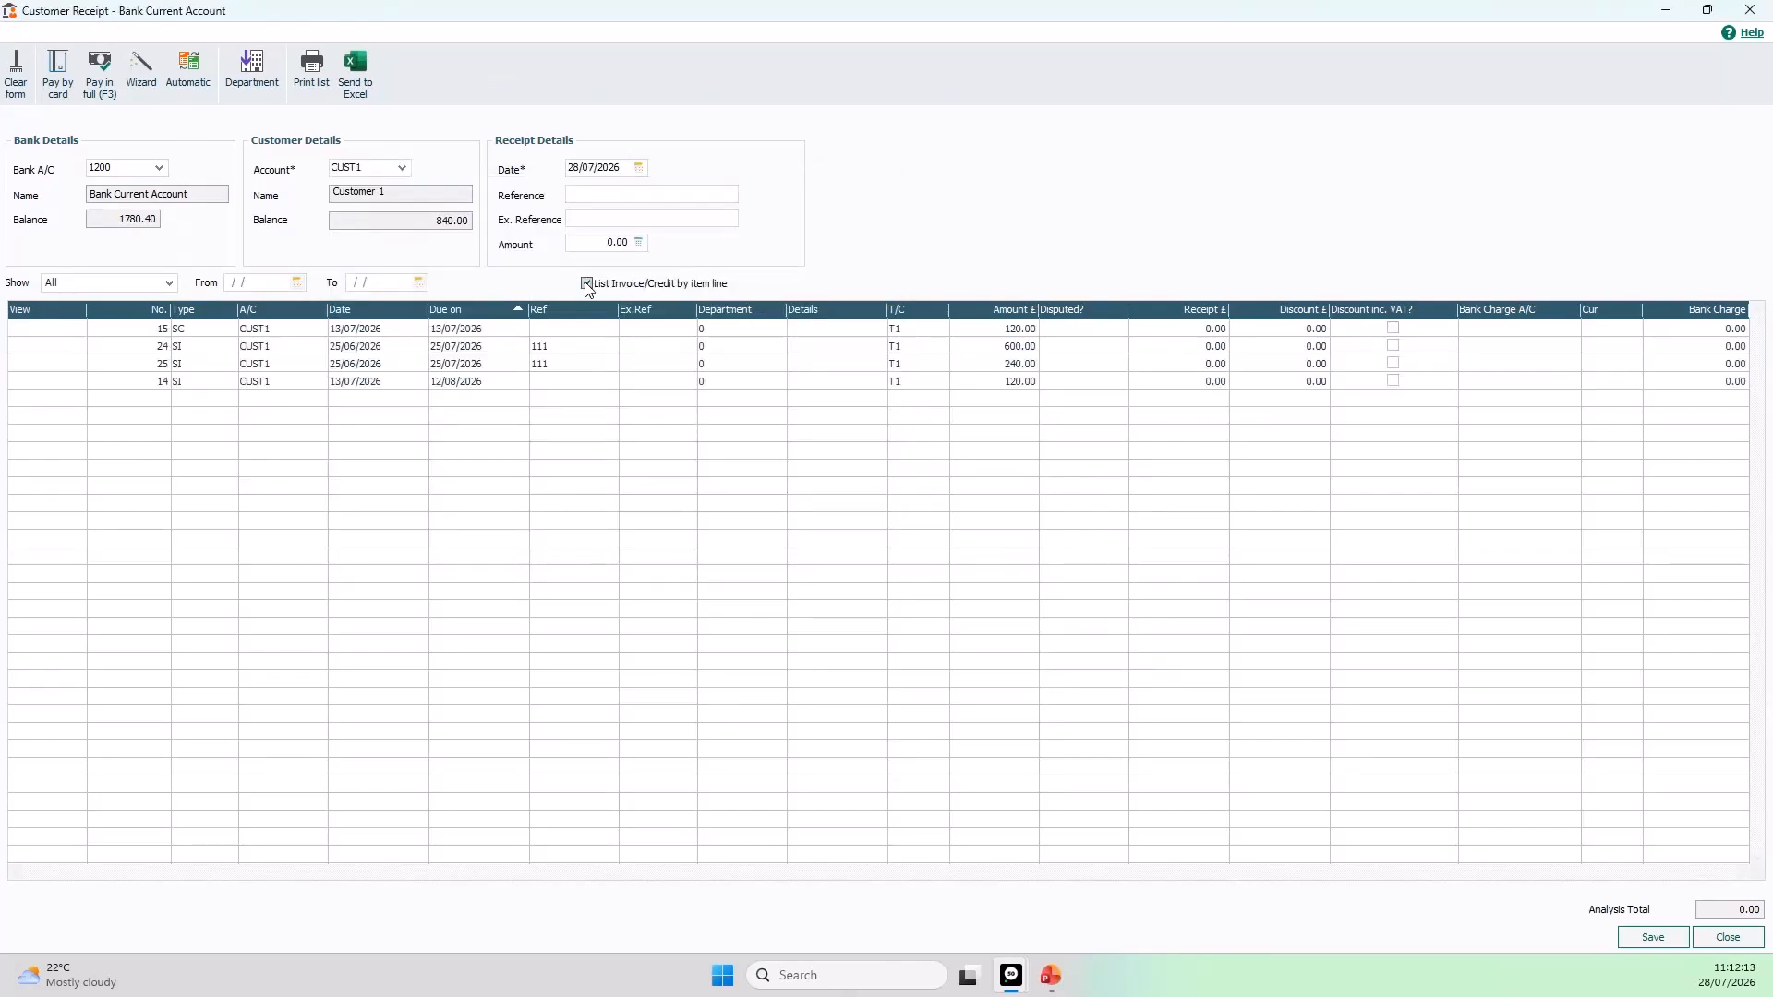
pyautogui.click(147, 96)
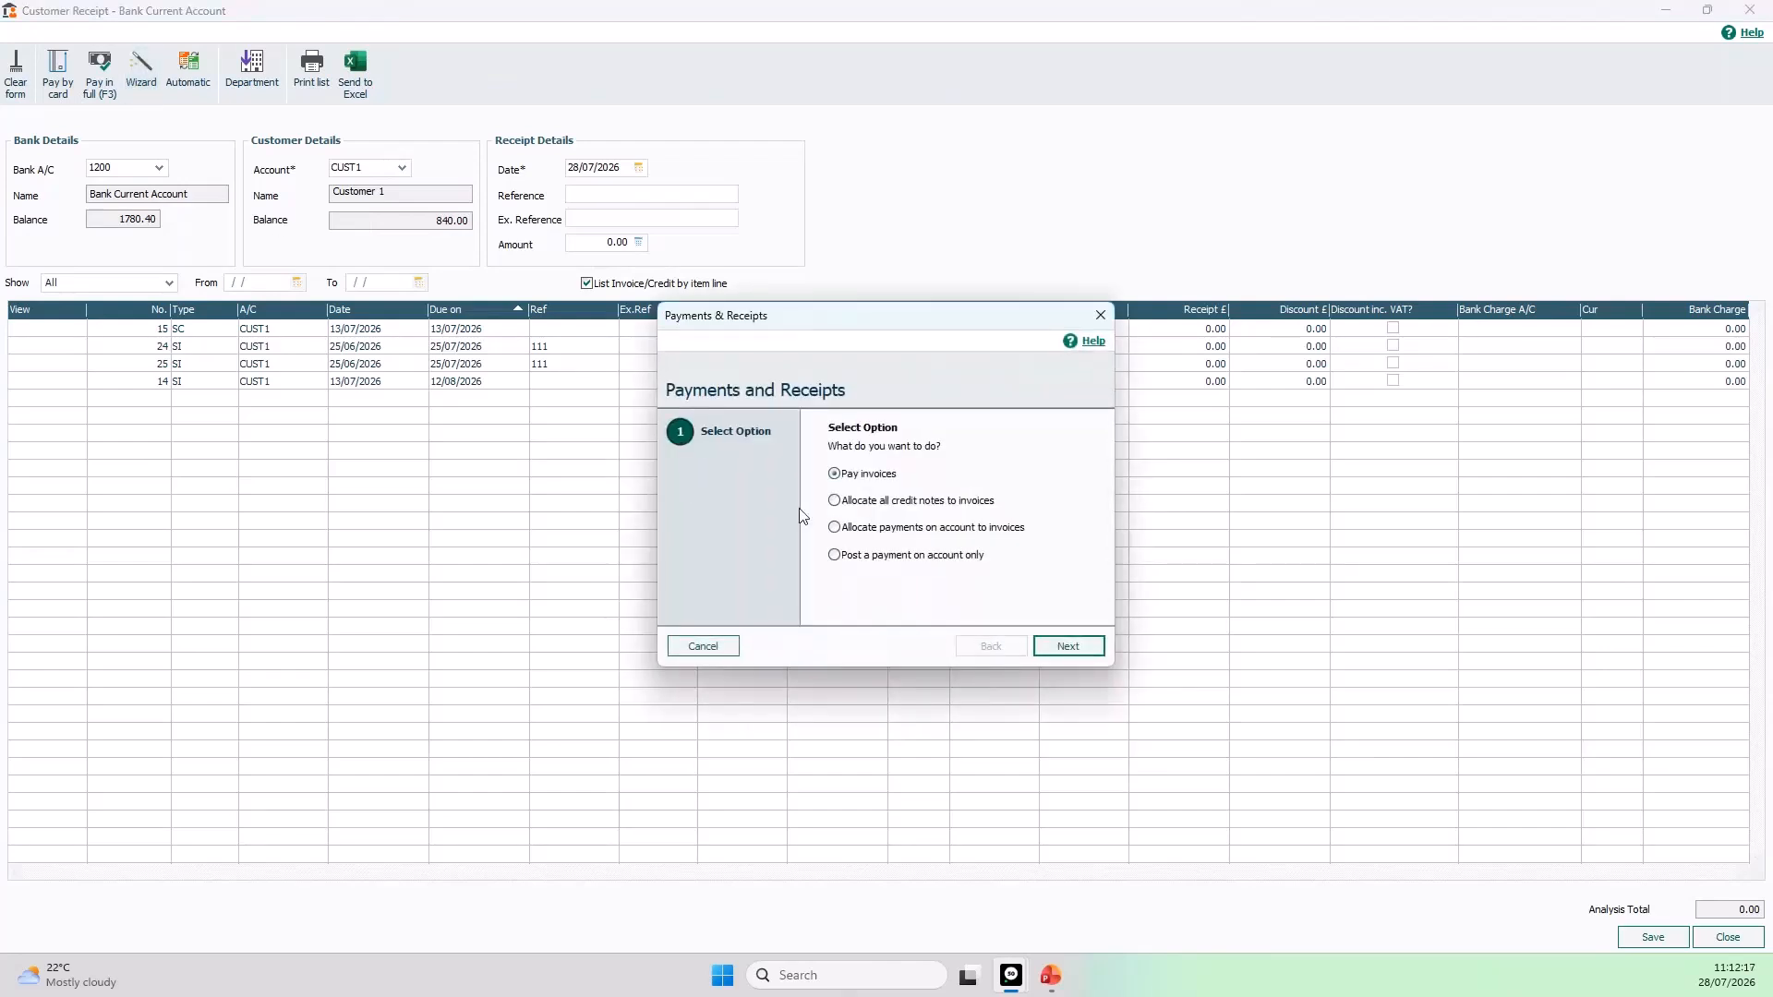
pyautogui.click(835, 502)
pyautogui.click(1057, 650)
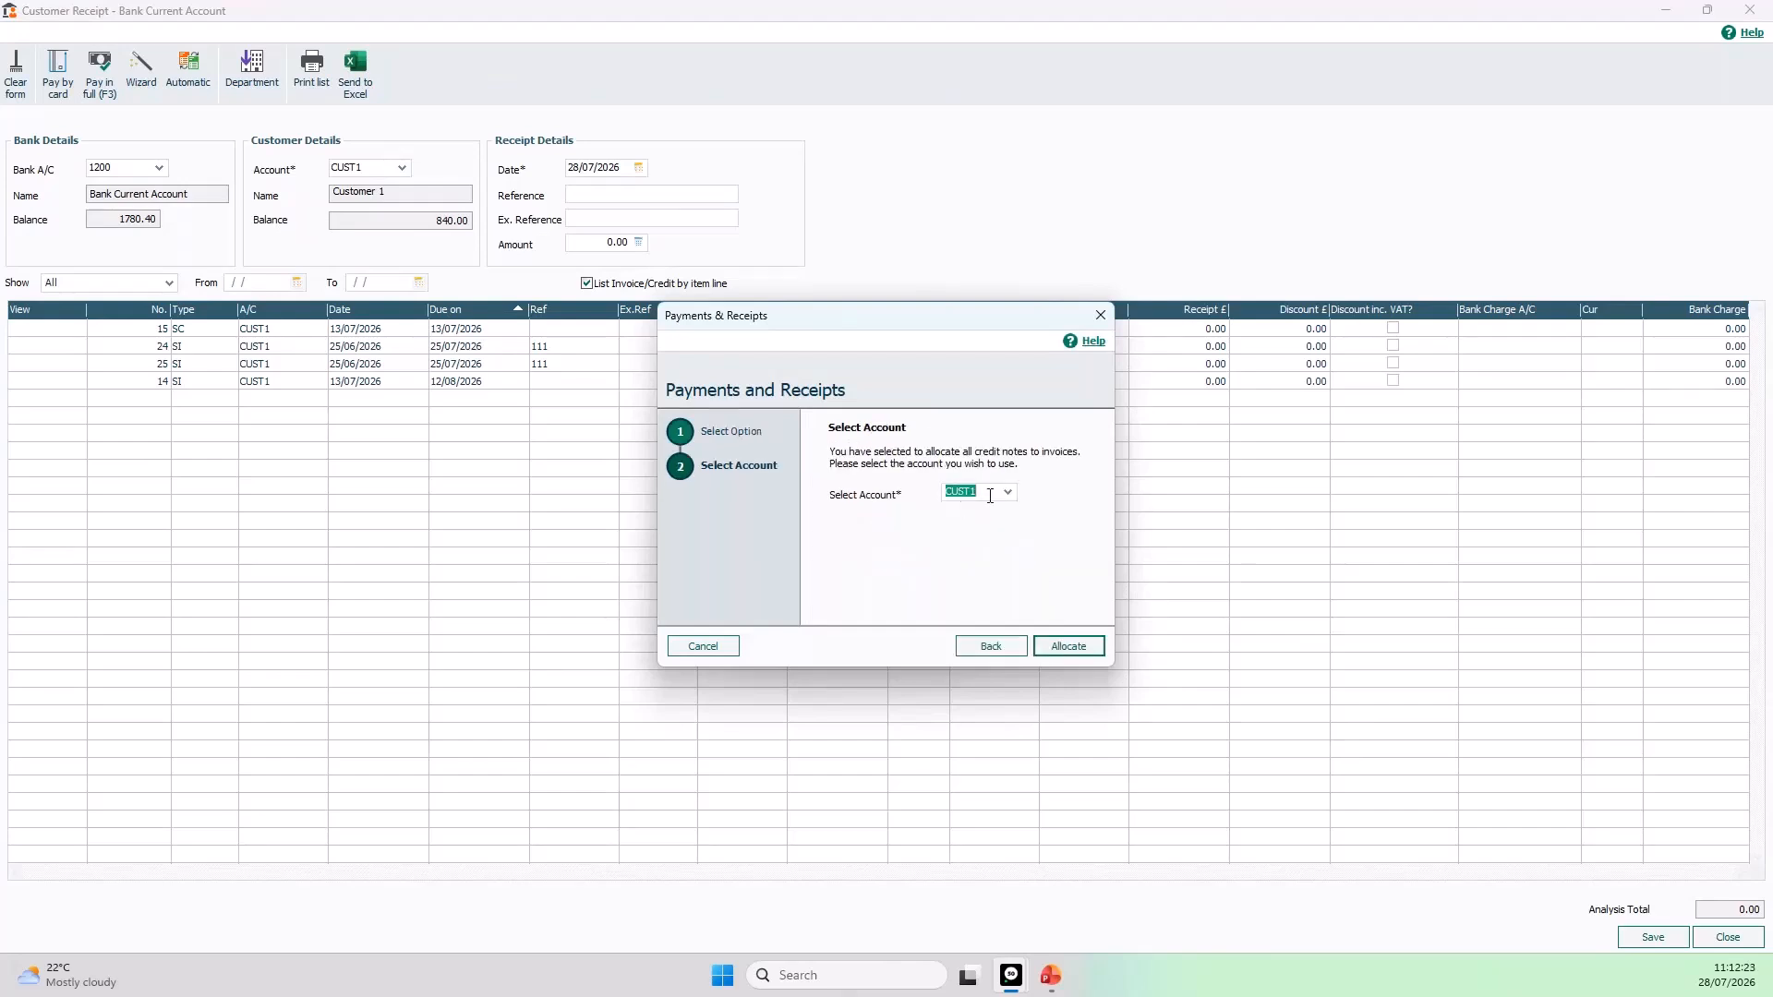
pyautogui.click(1008, 492)
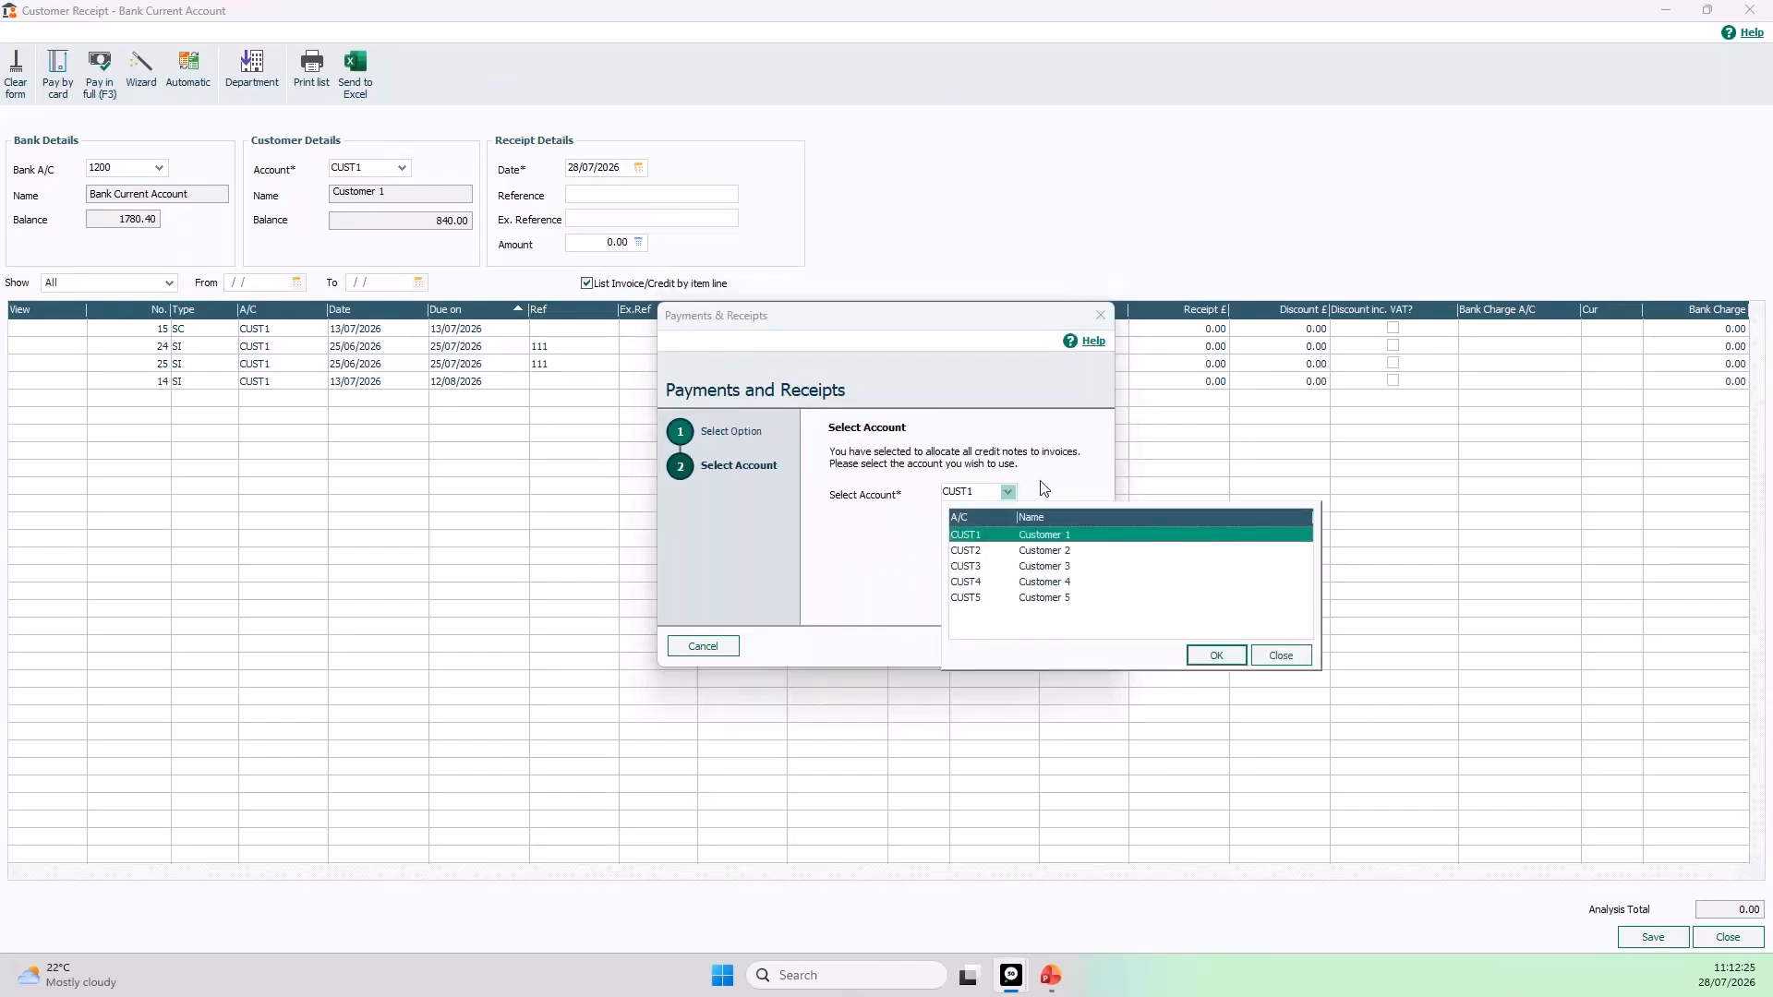
pyautogui.click(1042, 483)
pyautogui.click(1069, 647)
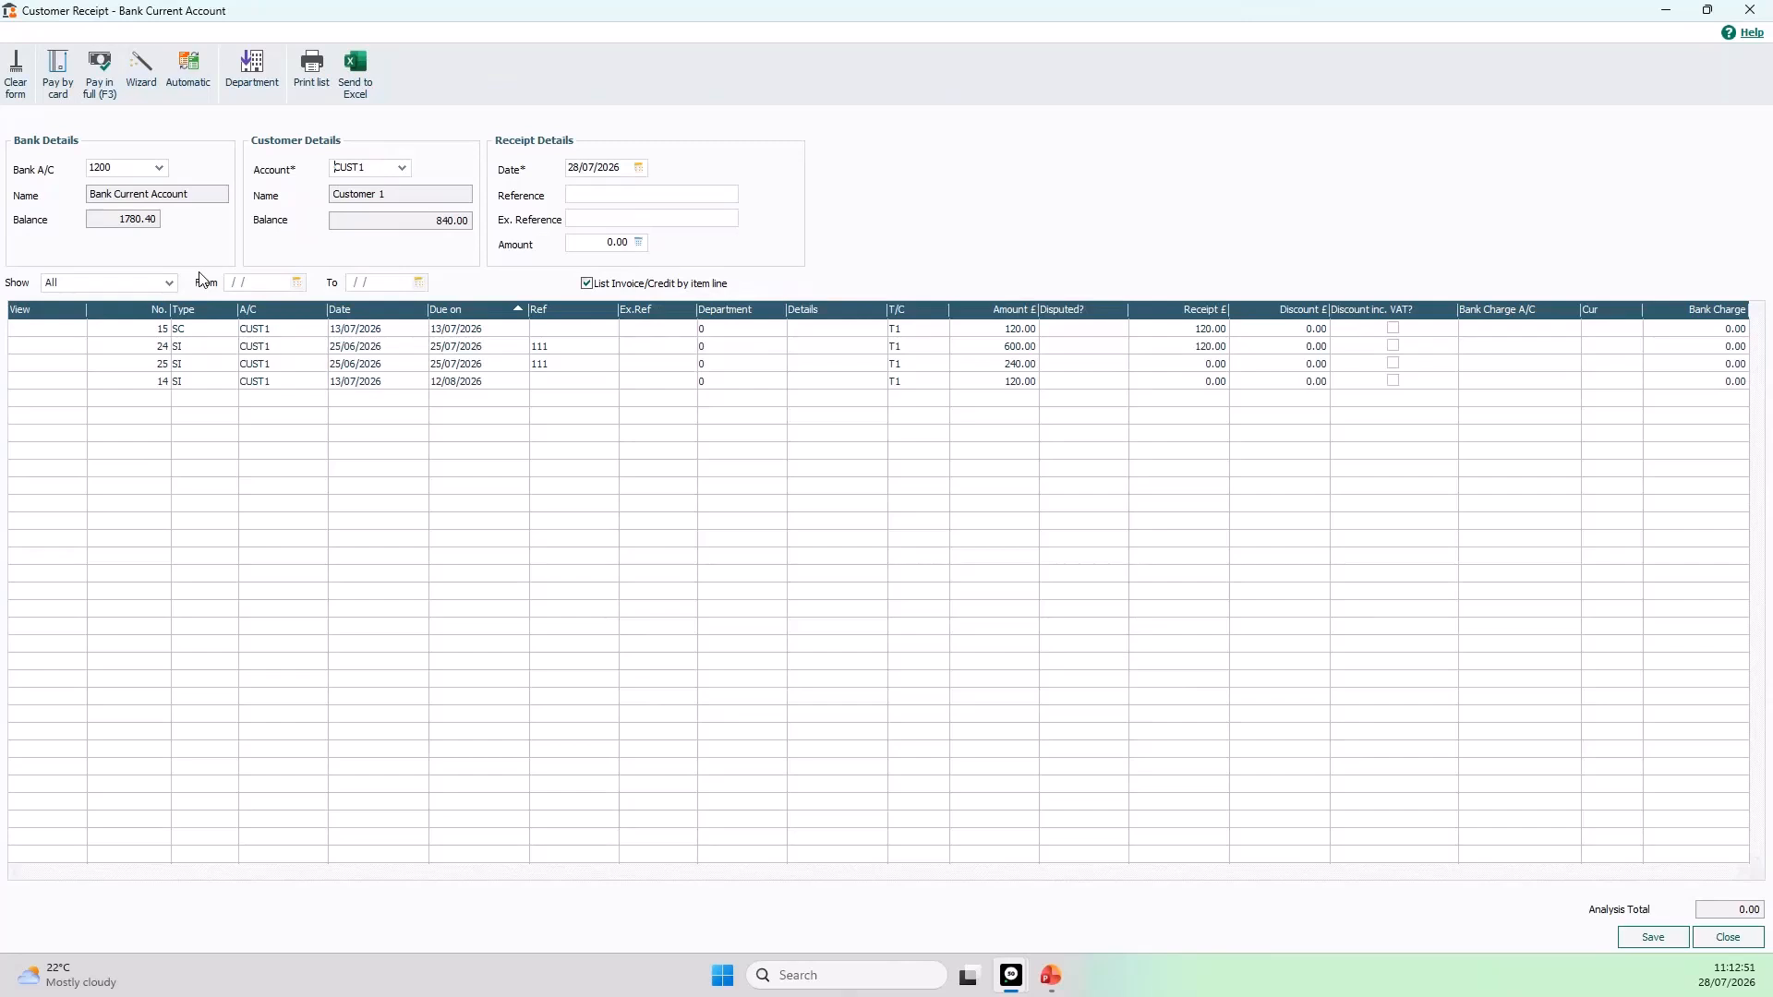
pyautogui.click(1748, 943)
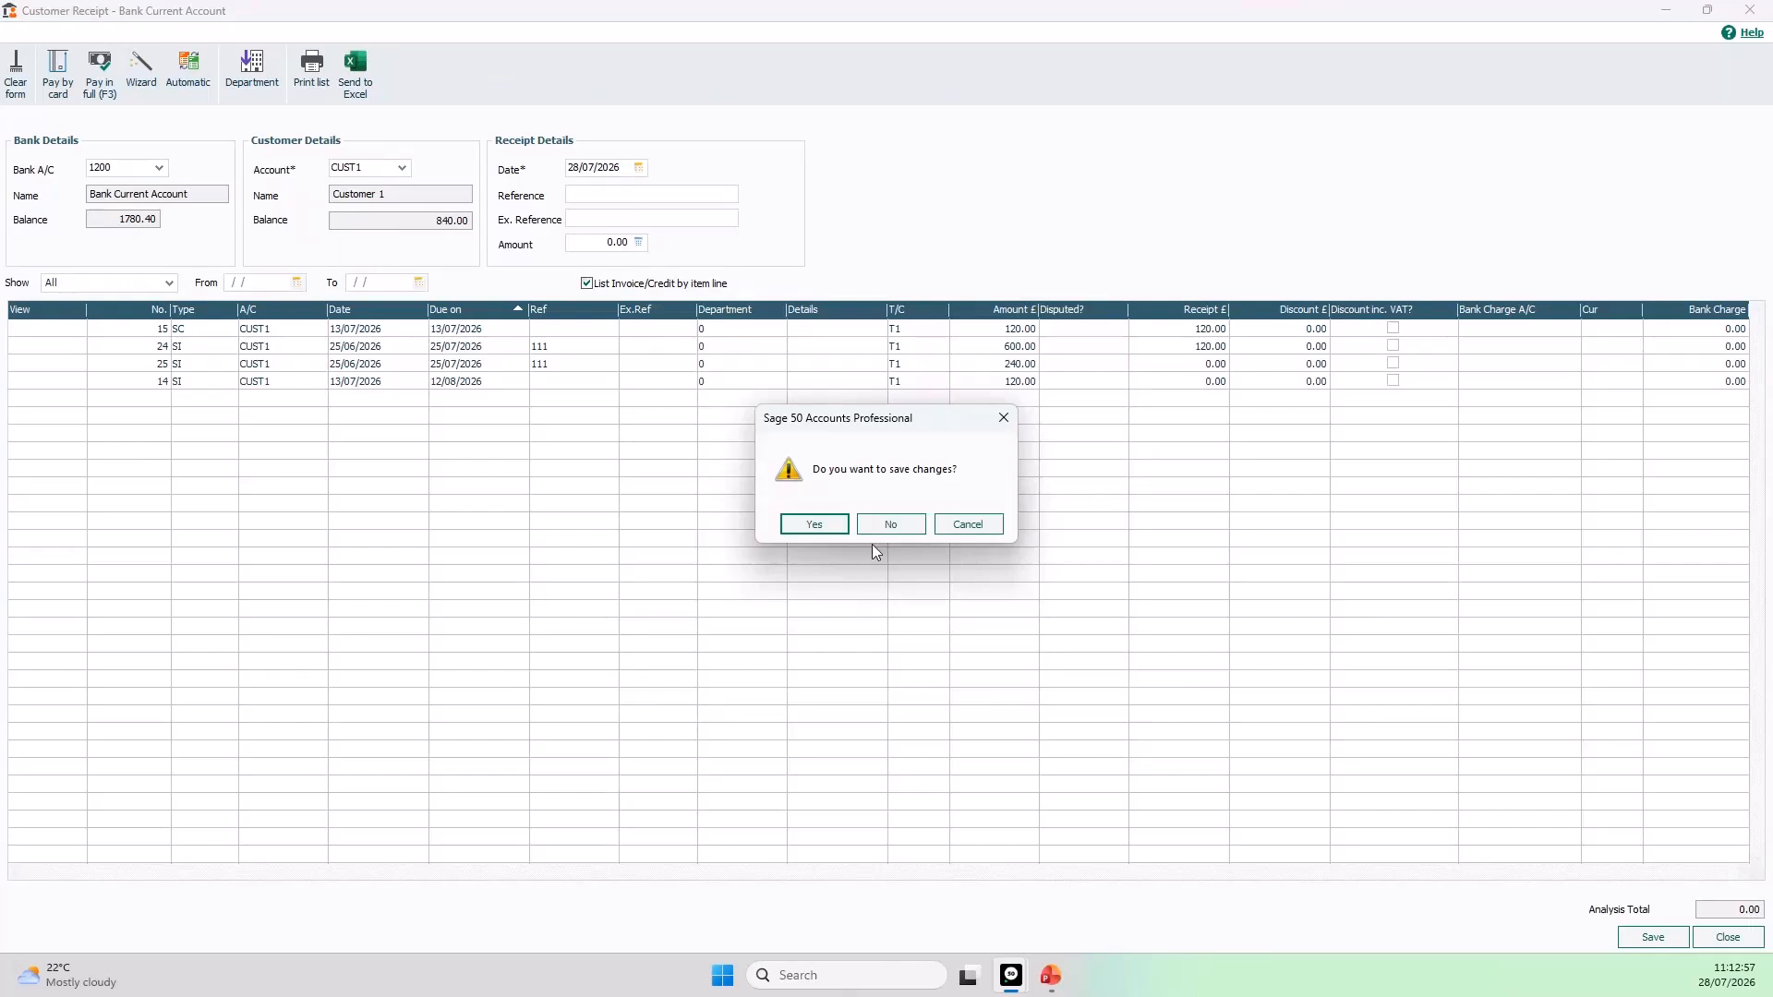
pyautogui.click(889, 525)
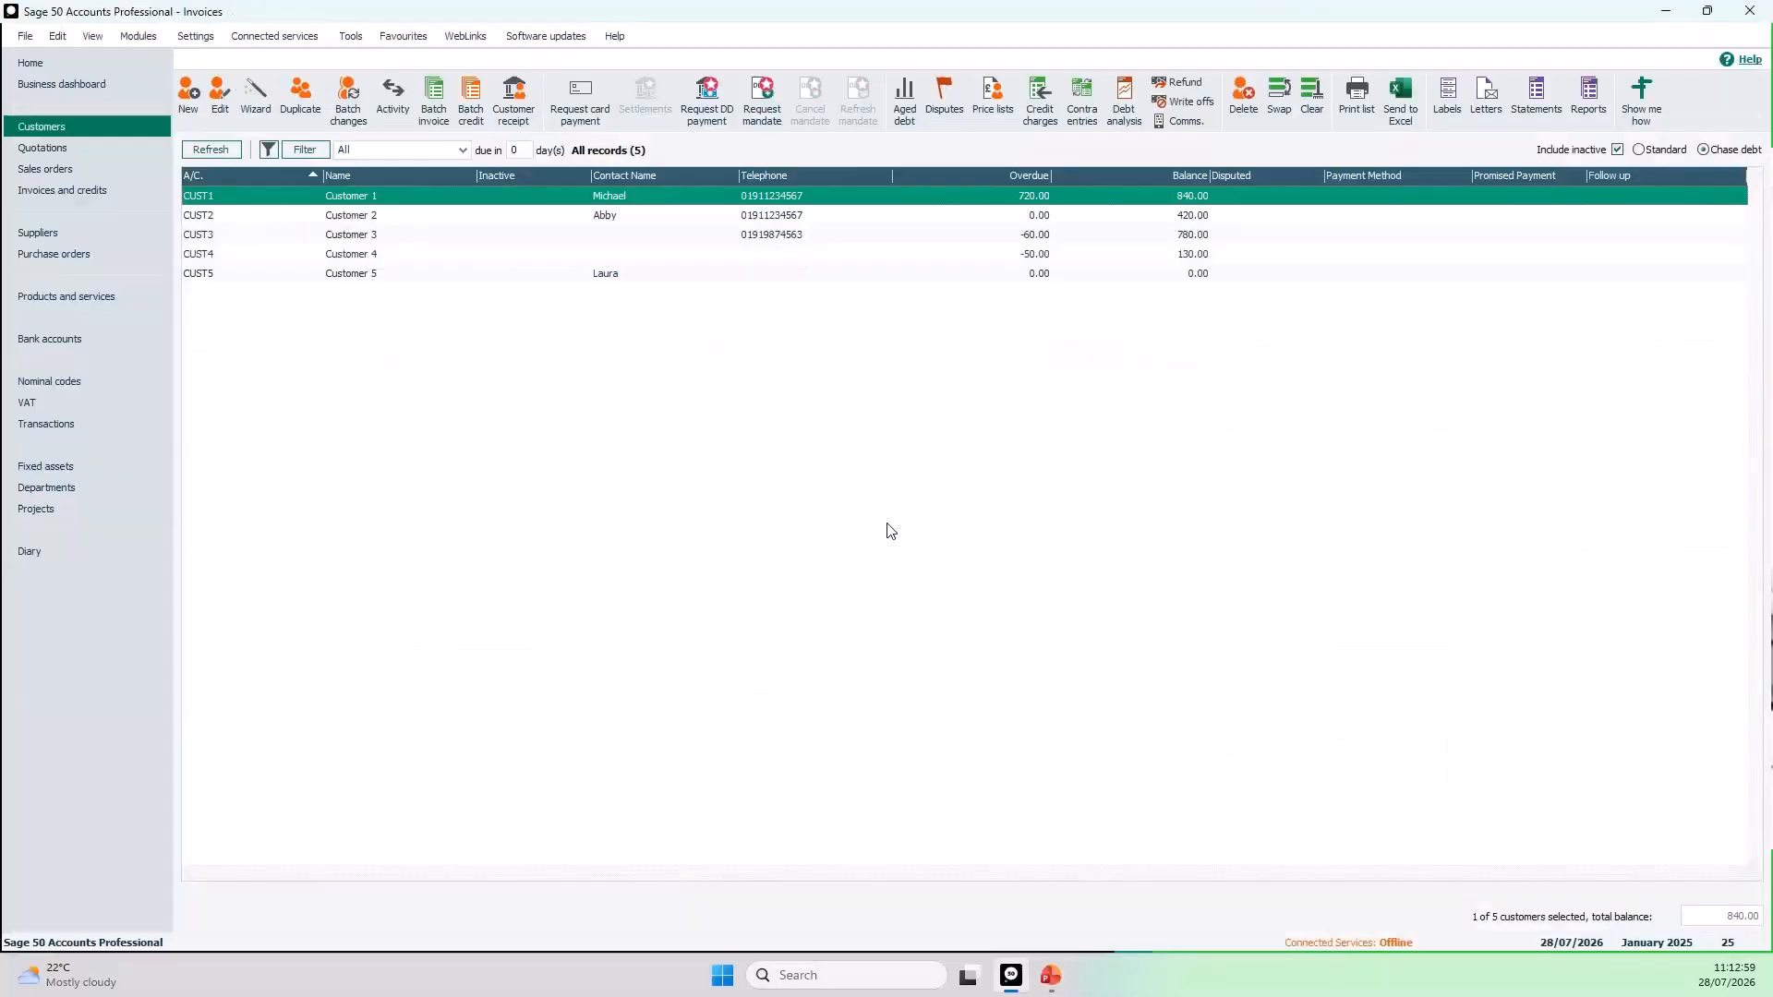
# Step: Enter a batch invoice line for CUST1 dated 28/07/2026 to nominal code 4000, calculating the net from a 50.00 gross amount
pyautogui.click(432, 111)
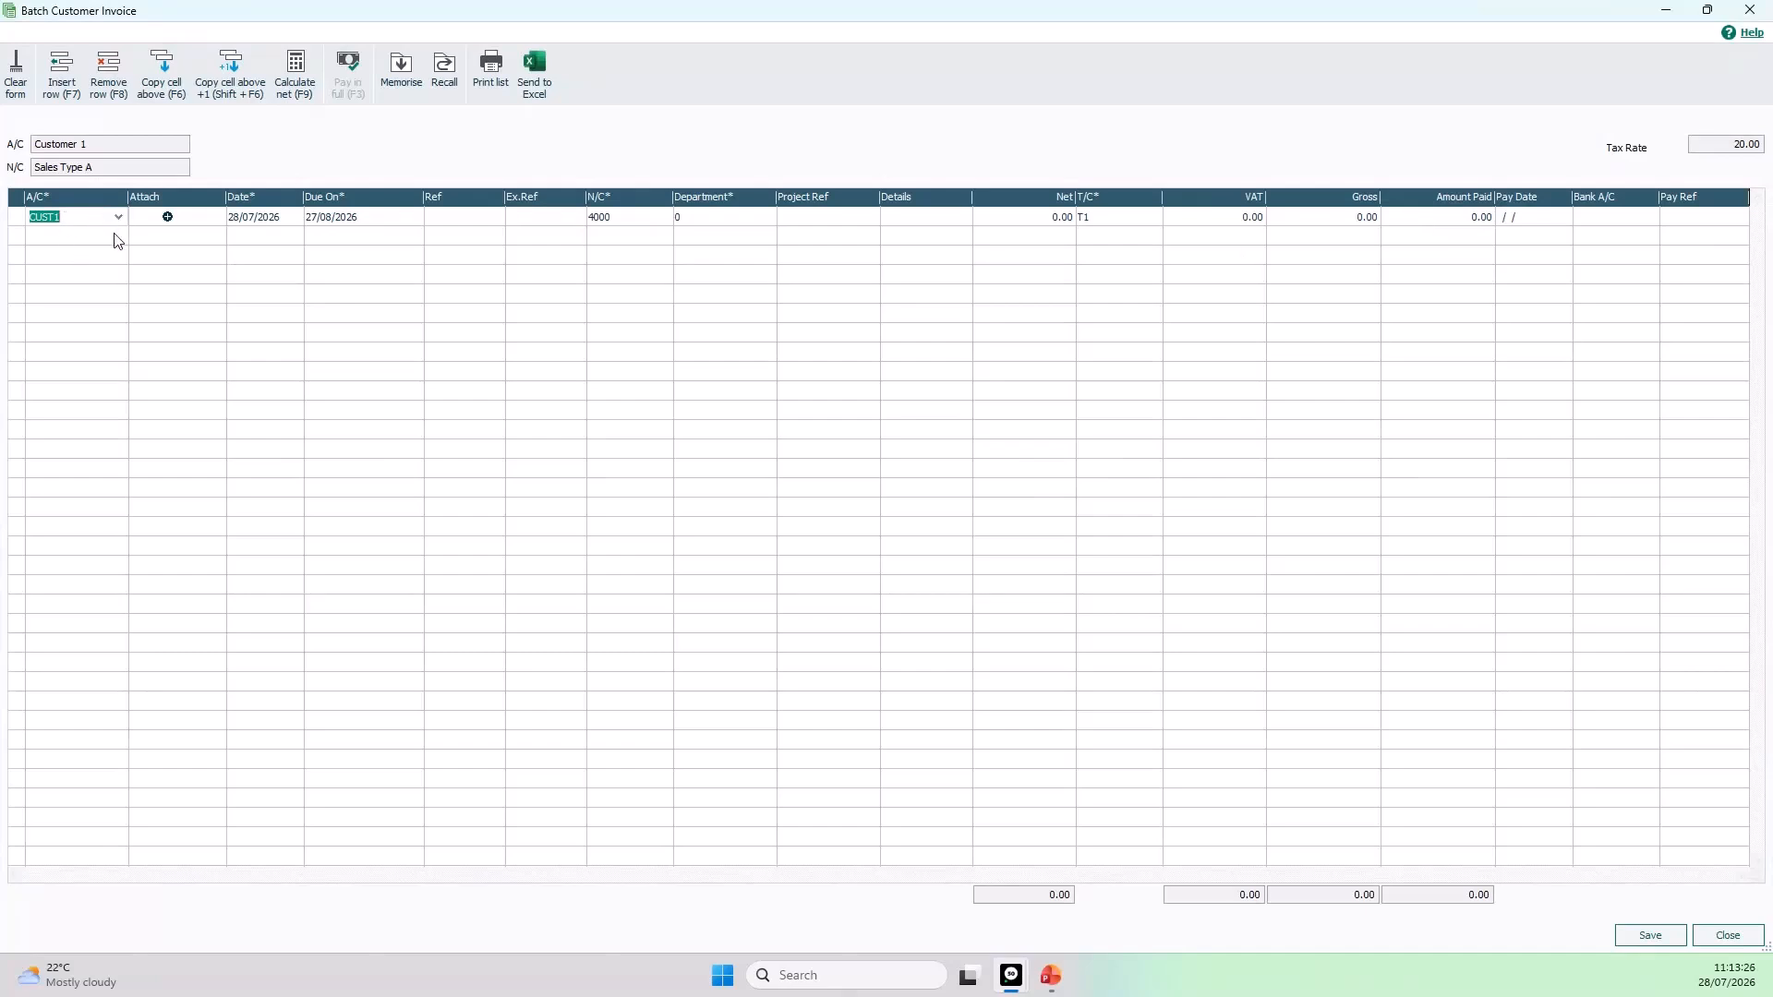
pyautogui.press('Tab')
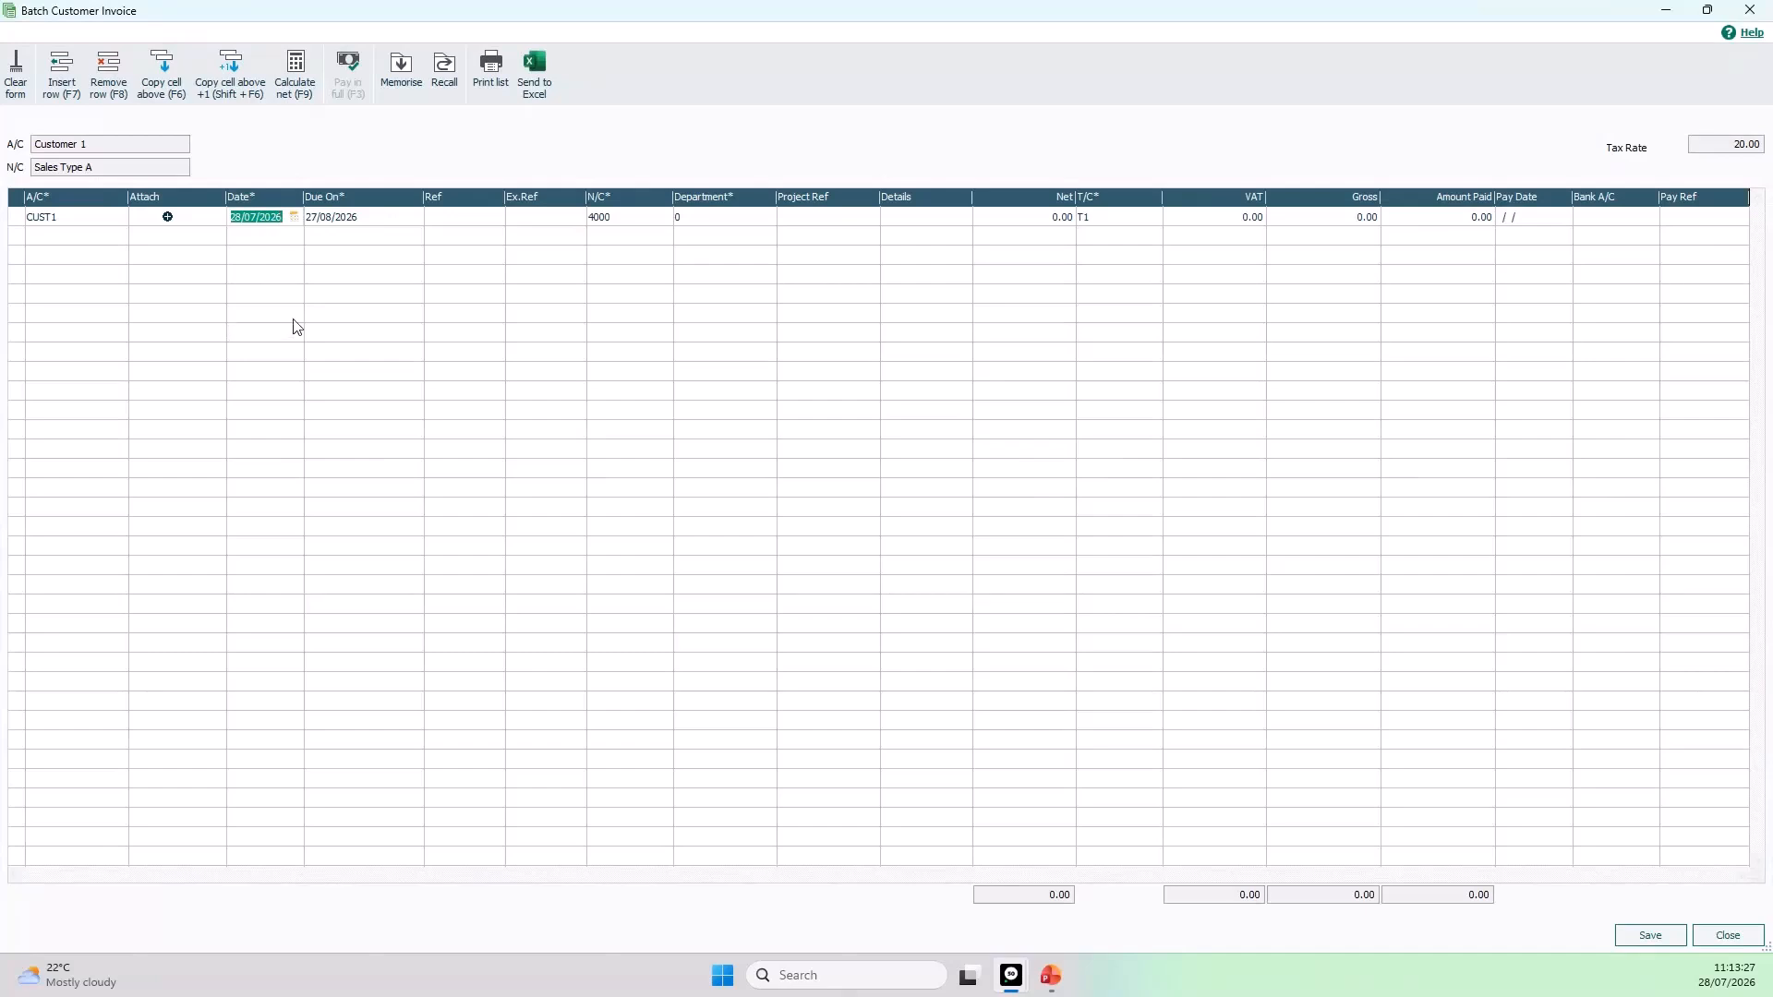
pyautogui.press('Tab')
pyautogui.press('Tab')
pyautogui.press('Tab')
pyautogui.press('Tab')
pyautogui.press('Tab')
pyautogui.press('Tab')
pyautogui.press('Tab')
pyautogui.press('Tab')
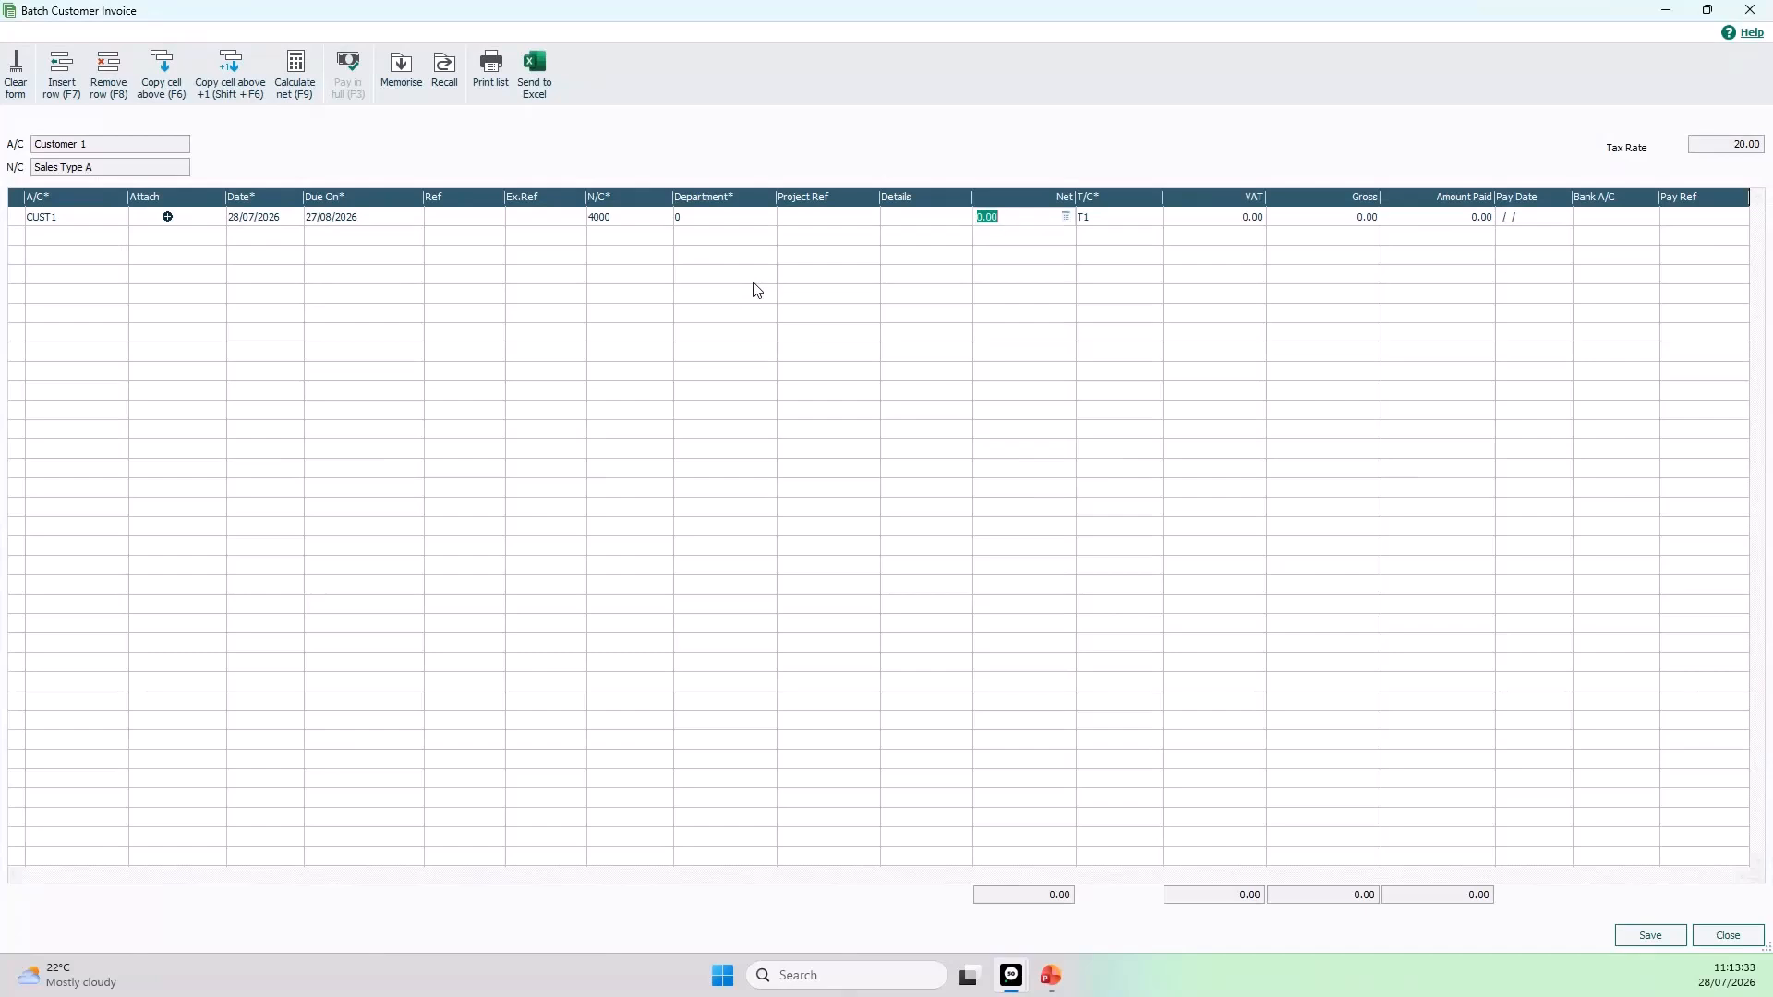
pyautogui.write('50')
pyautogui.click(286, 96)
# Step: Record 50.00 as paid on the CUST1 invoice line into bank account 1200 and save the batch invoice
pyautogui.press('Tab')
pyautogui.press('Tab')
pyautogui.press('Tab')
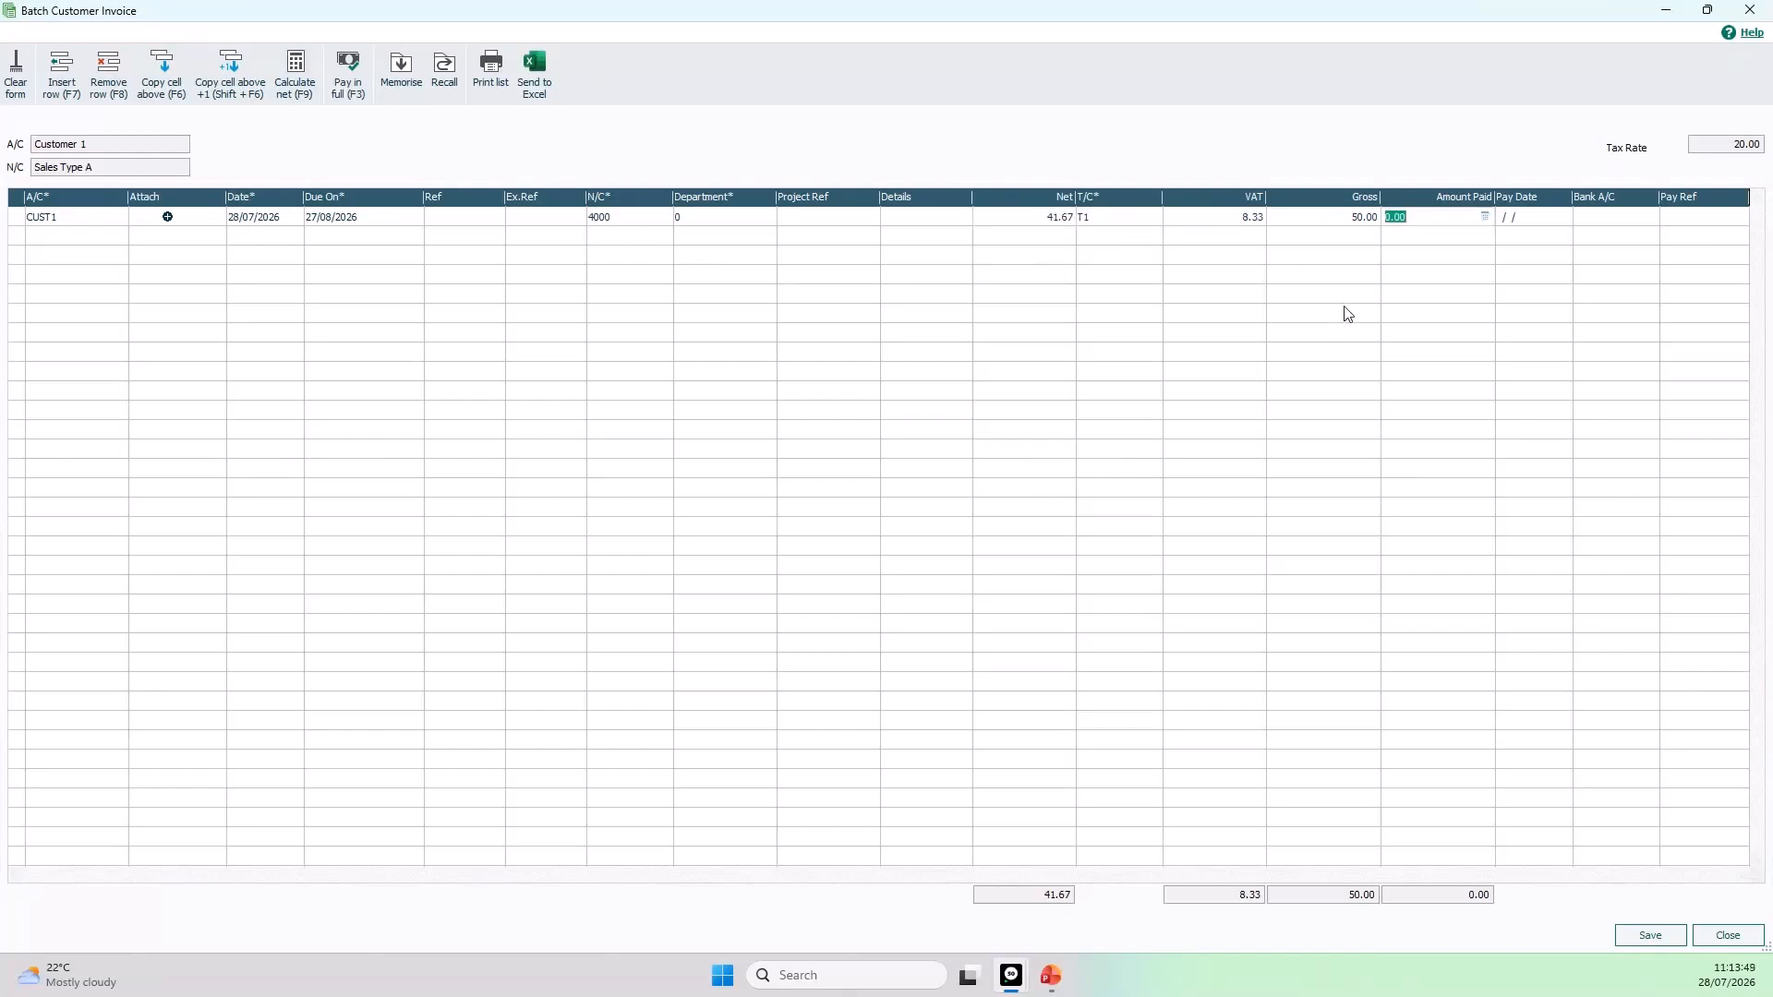
pyautogui.write('50')
pyautogui.press('Tab')
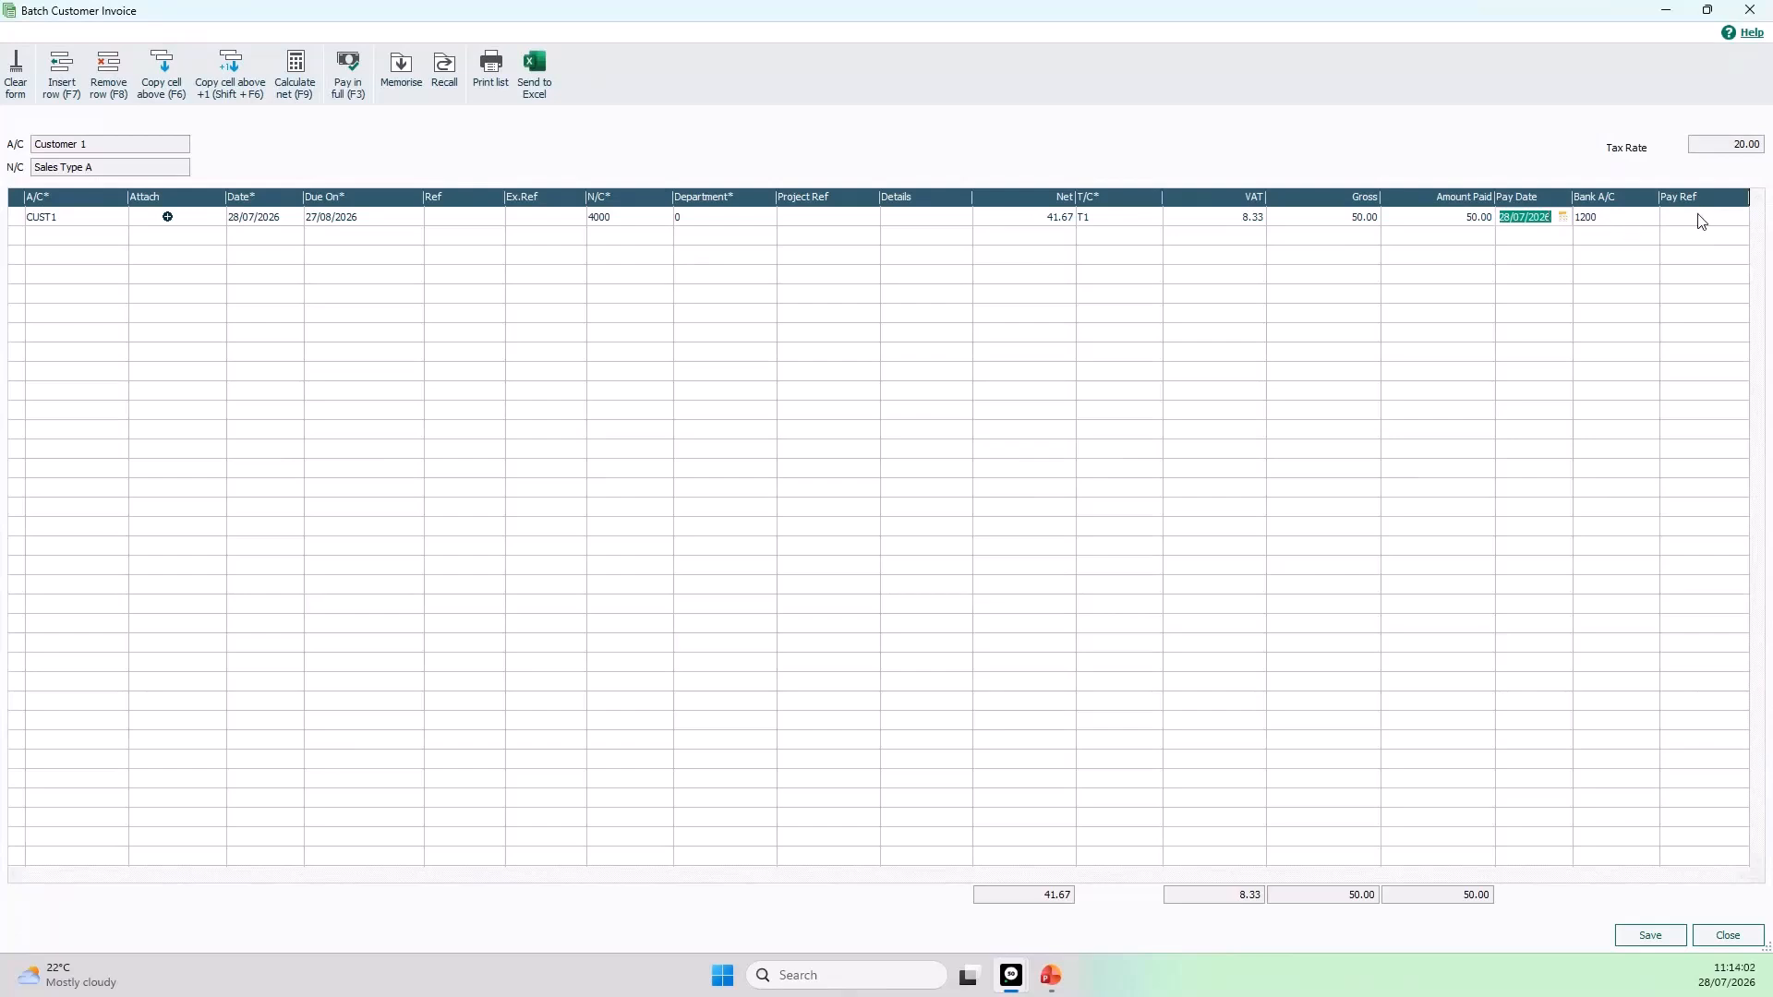
pyautogui.click(1660, 937)
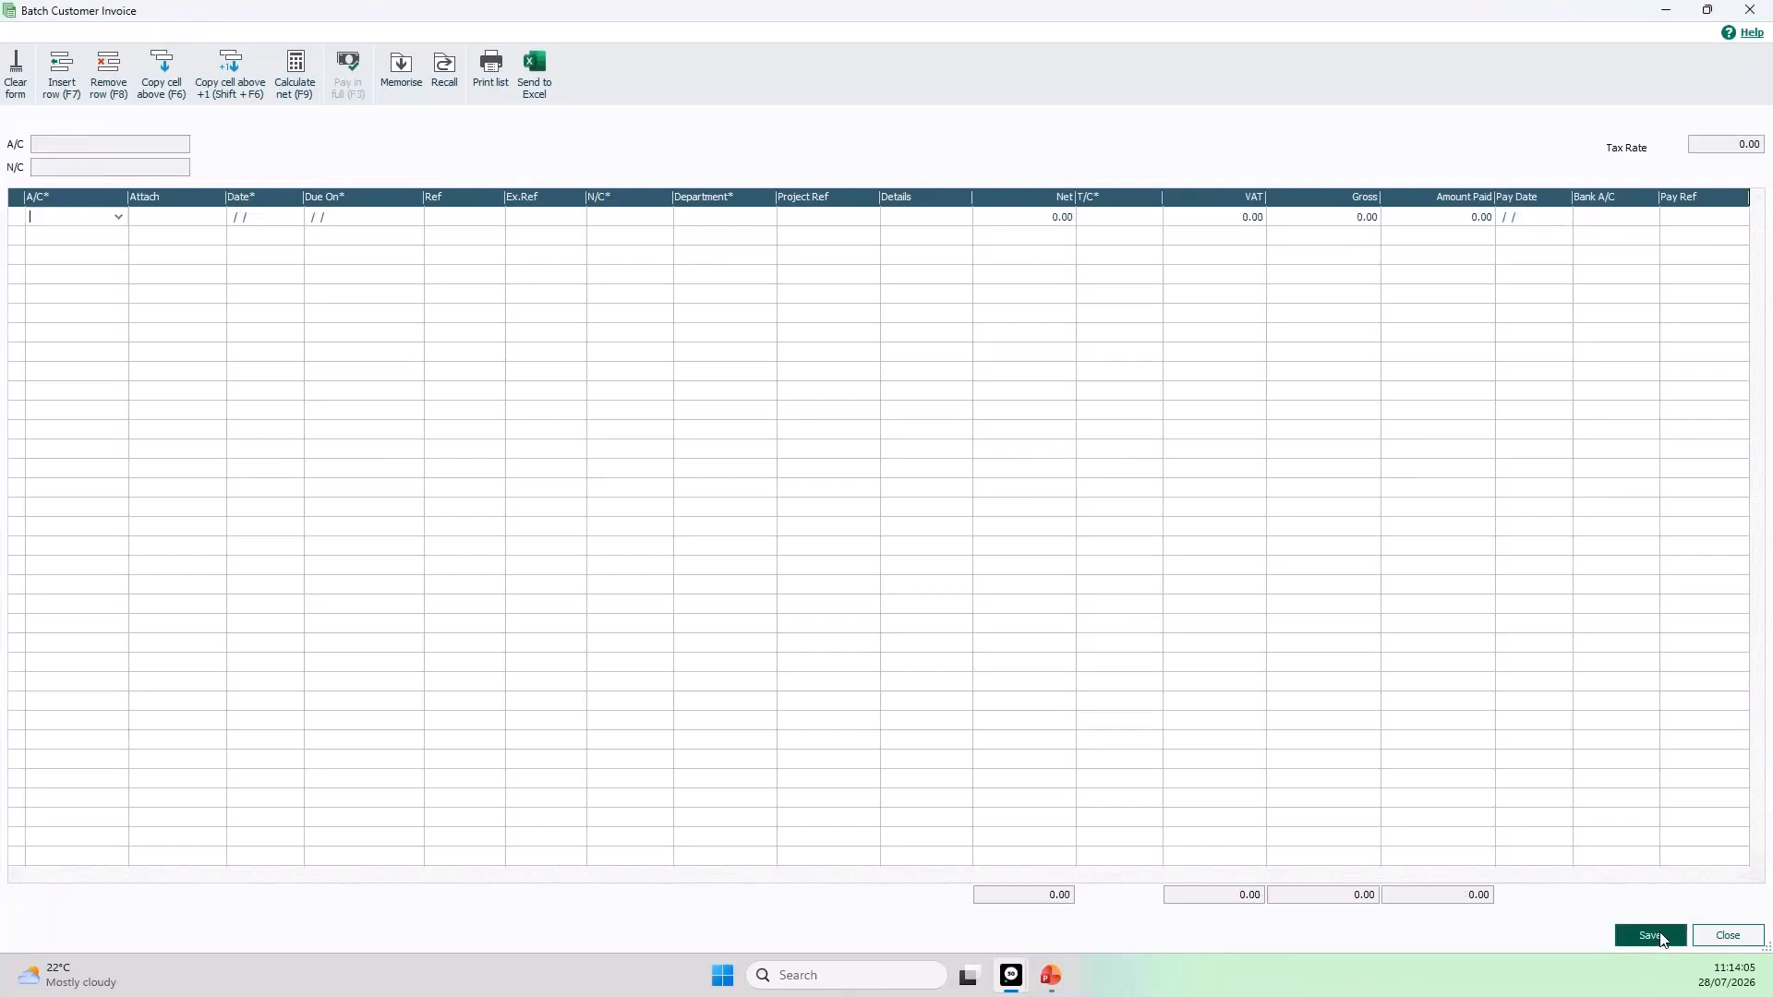
# Step: Close the batch invoice form and open the transactions list to review the posted entries
pyautogui.click(1748, 940)
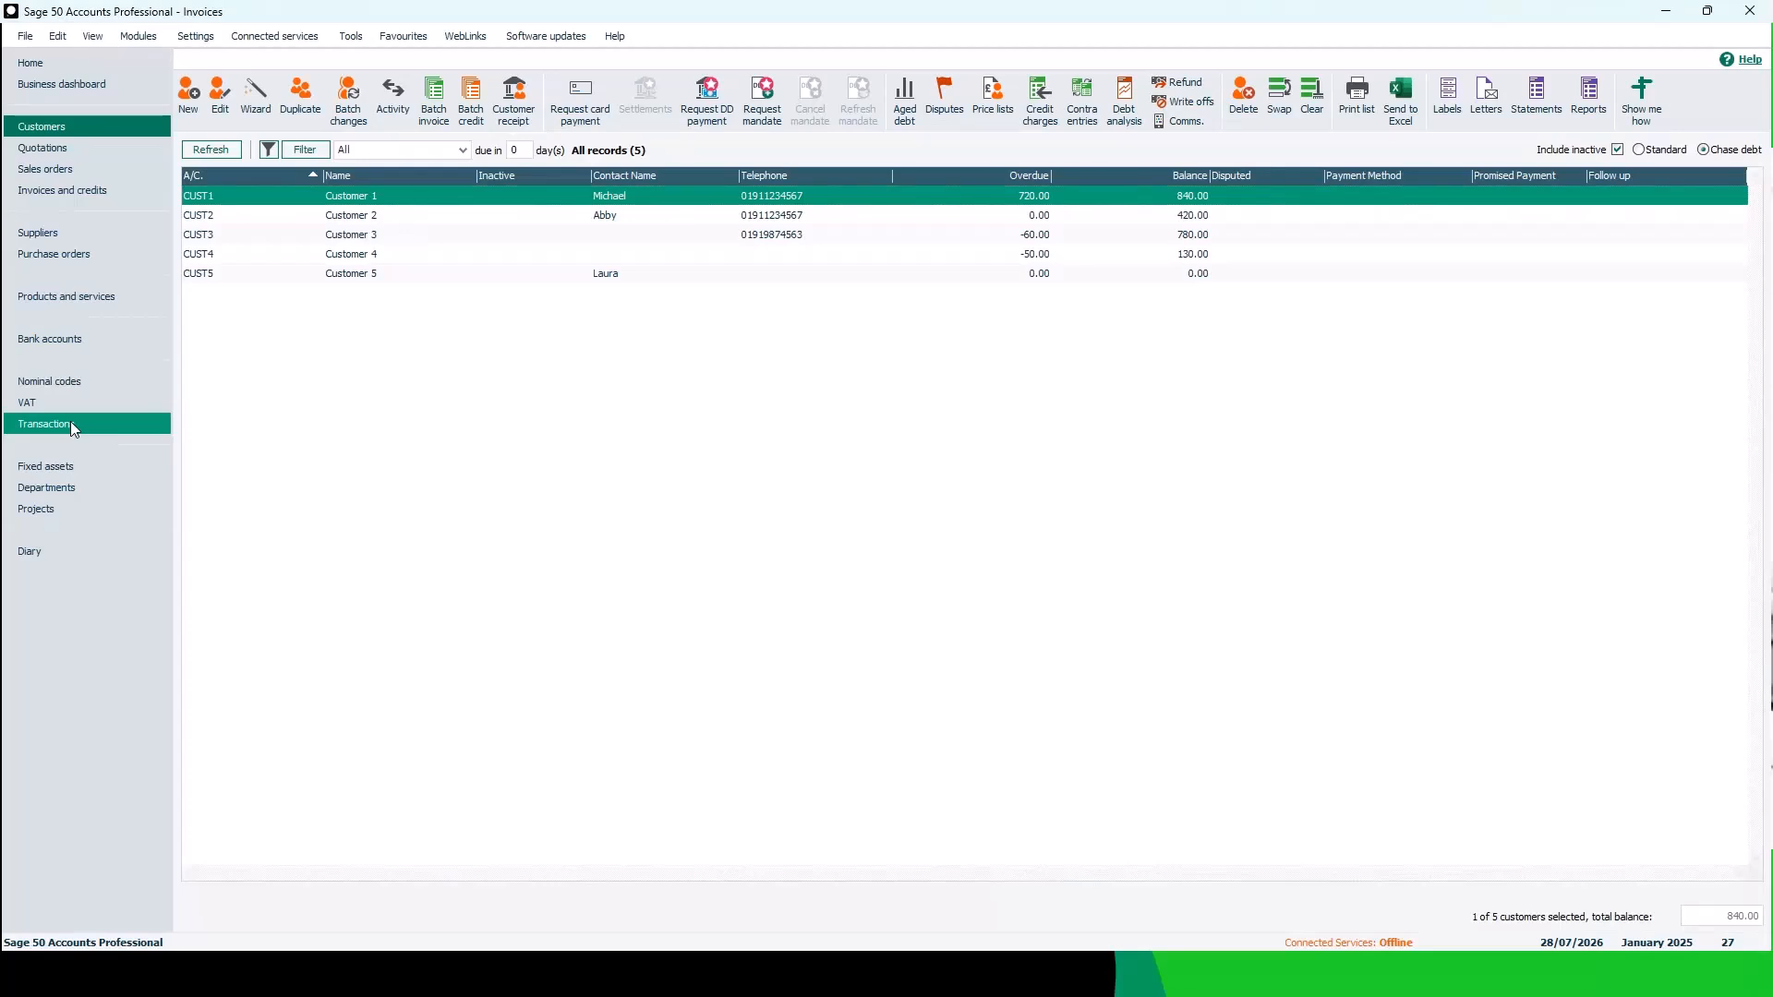
pyautogui.click(70, 421)
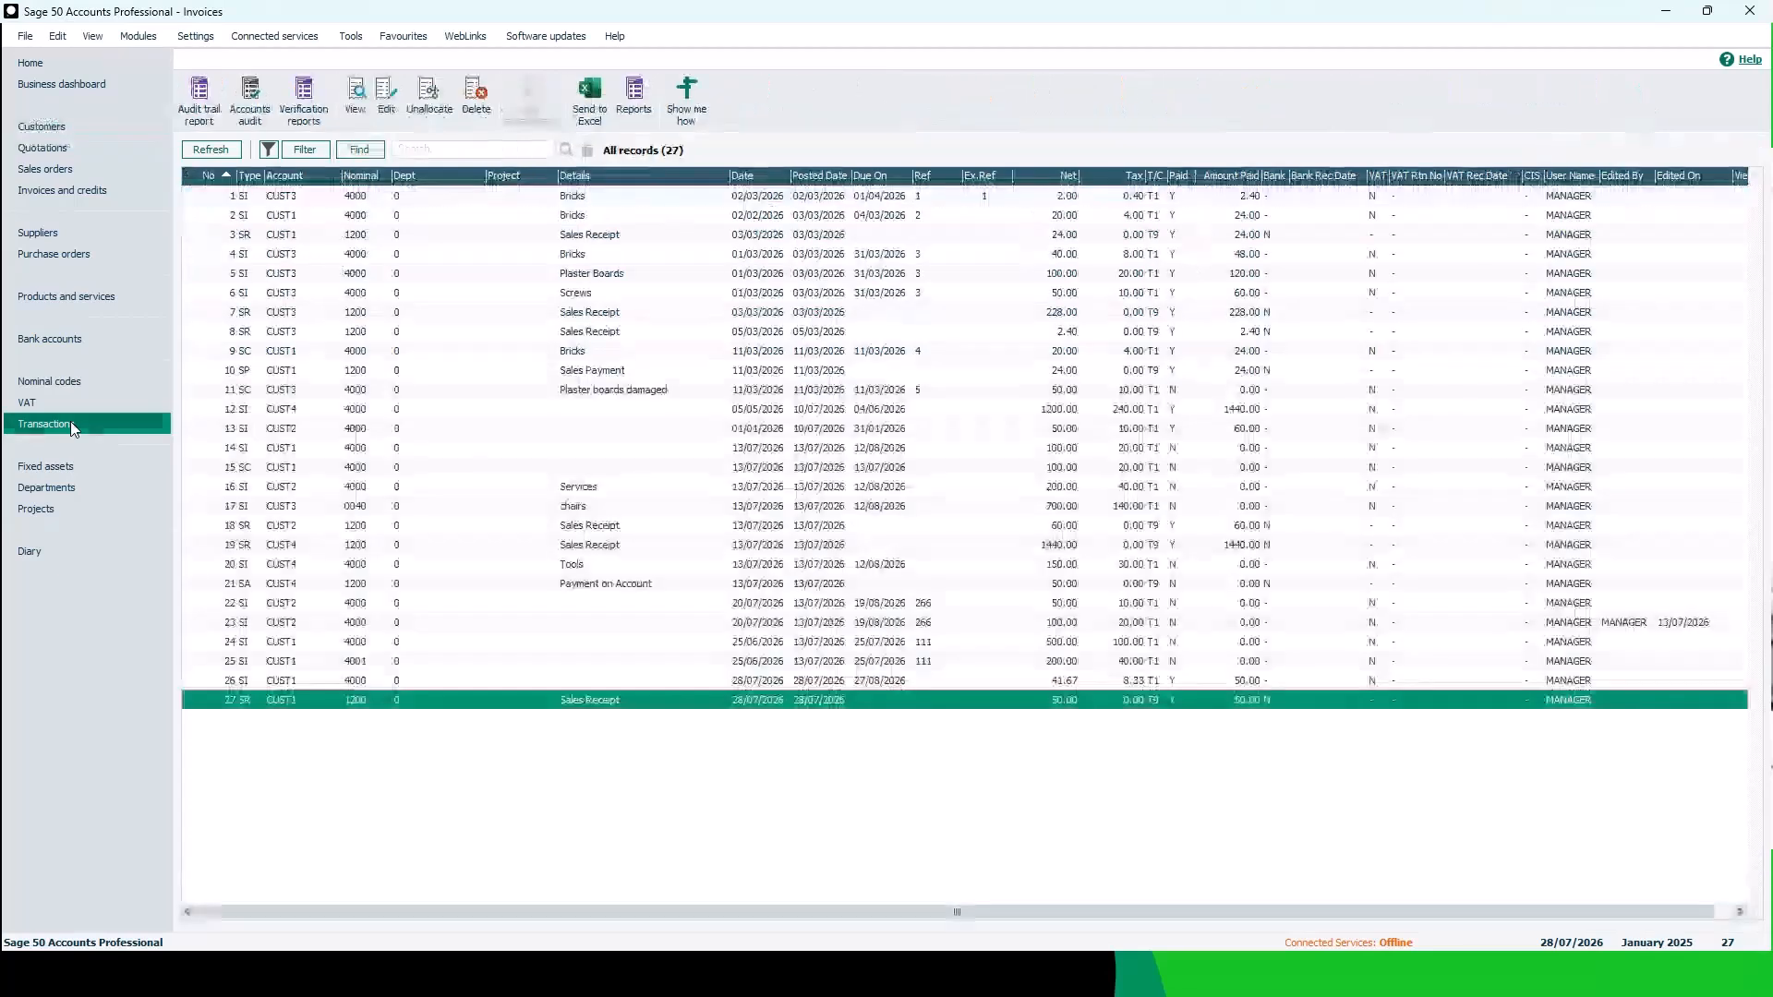
# Step: Examine the CUST1 invoice dated 28/07/2026 and its matching sales receipt in the transactions list
pyautogui.click(223, 684)
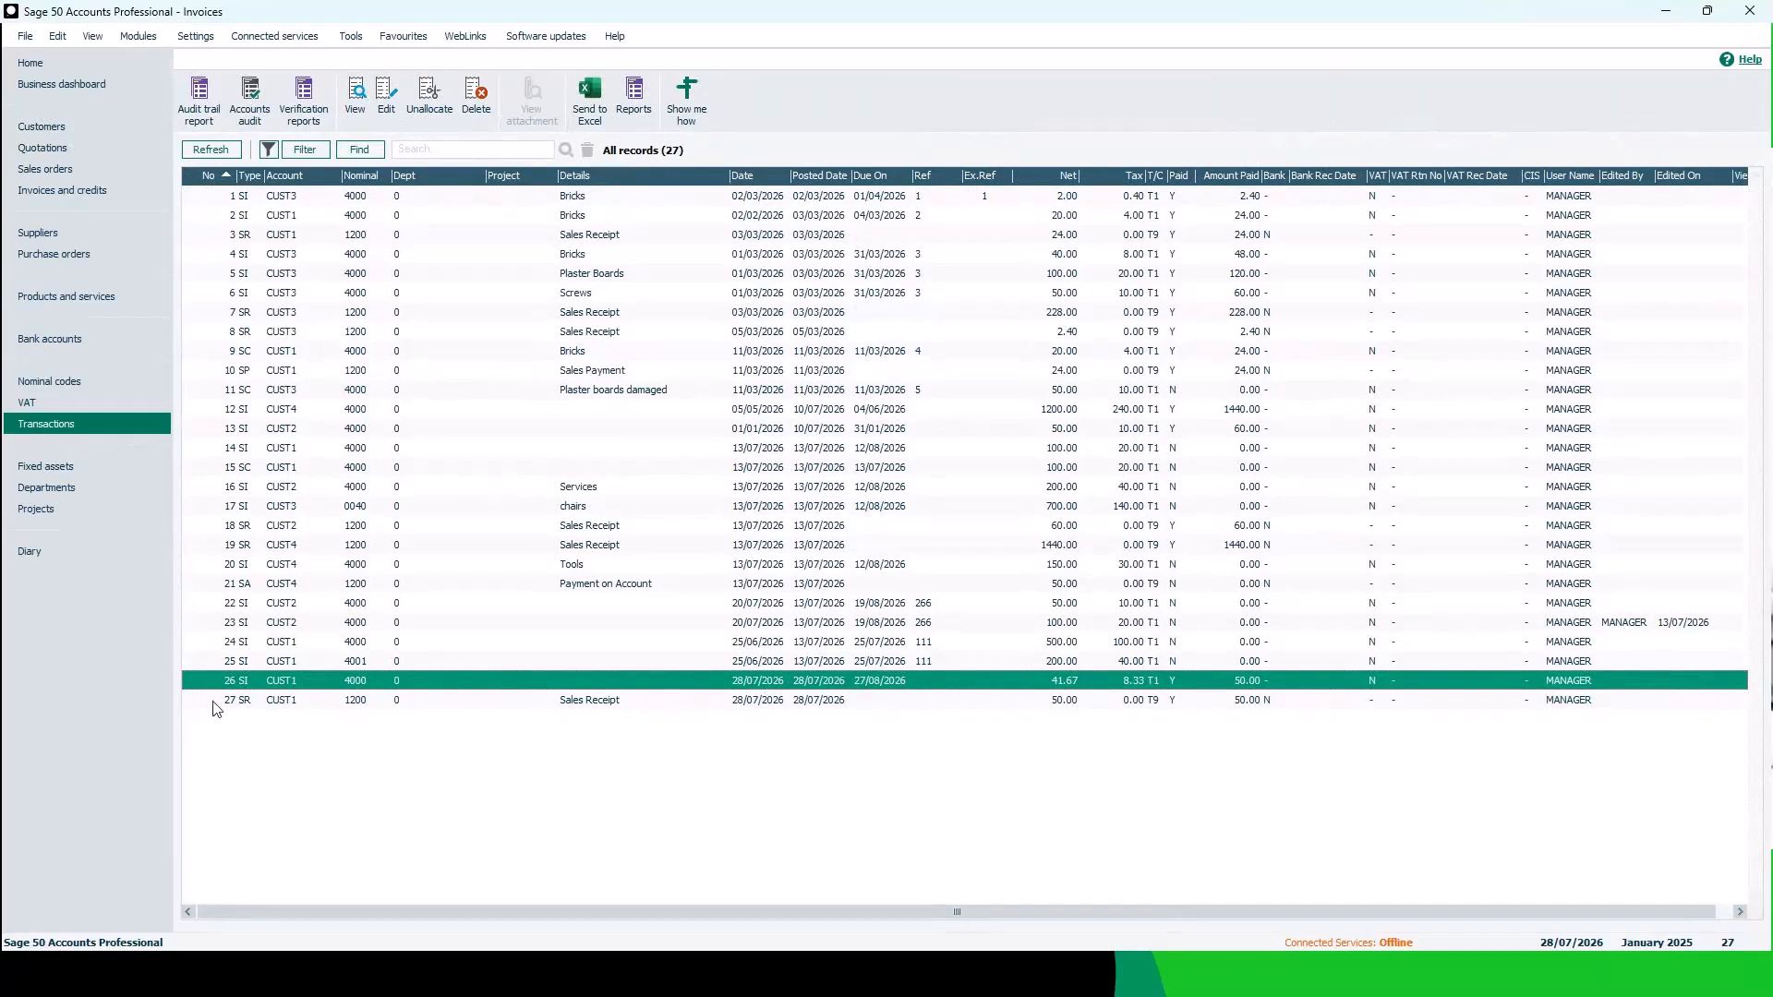
pyautogui.click(214, 704)
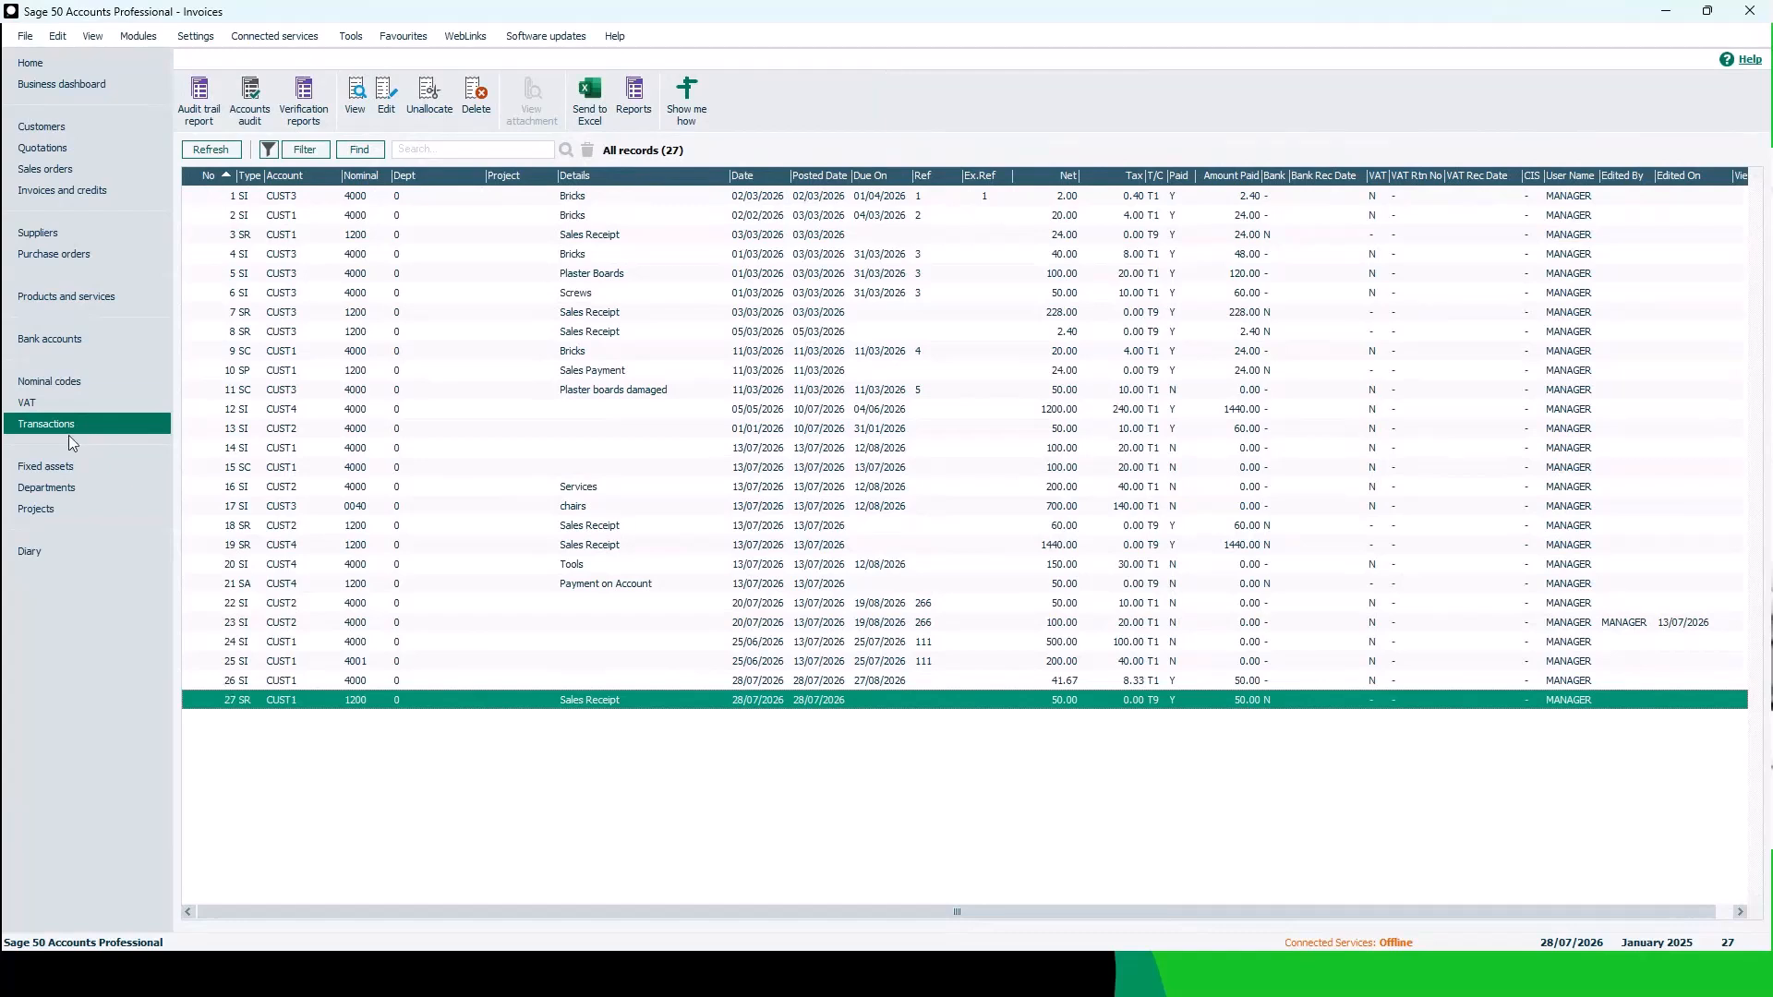
# Step: Start a customer receipt for CUST5 into bank account 1200 with an amount of 50.00
pyautogui.click(100, 126)
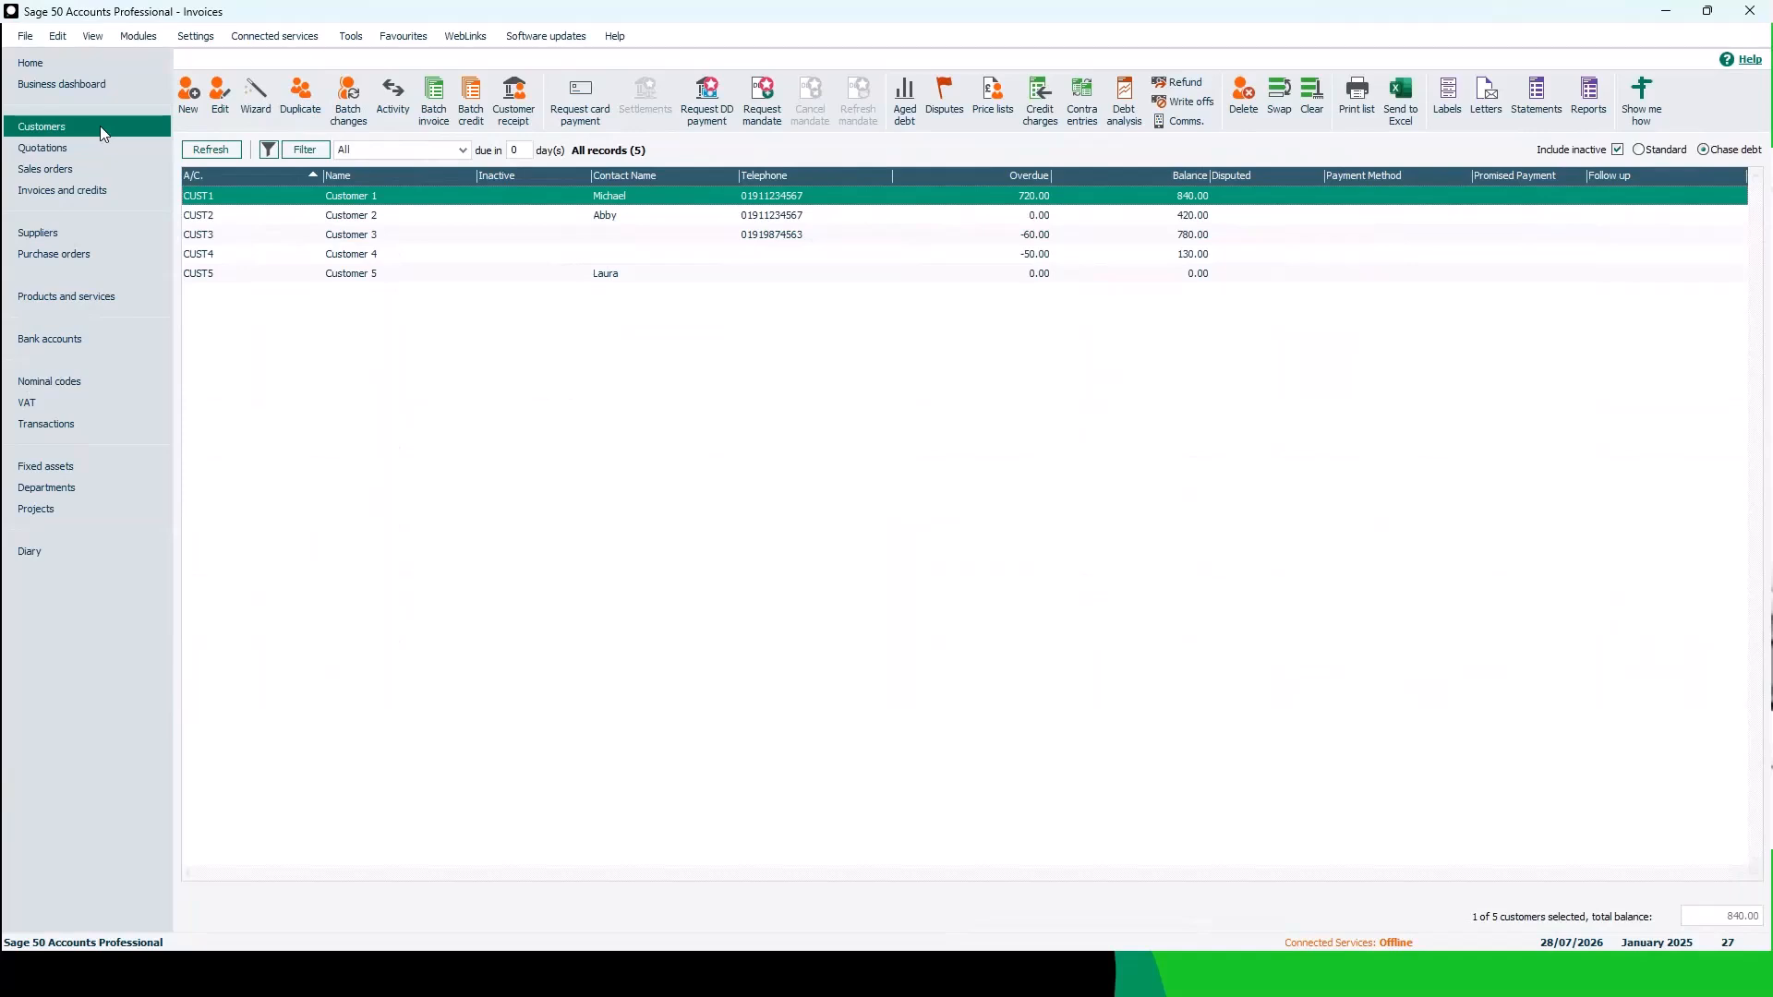
pyautogui.click(520, 126)
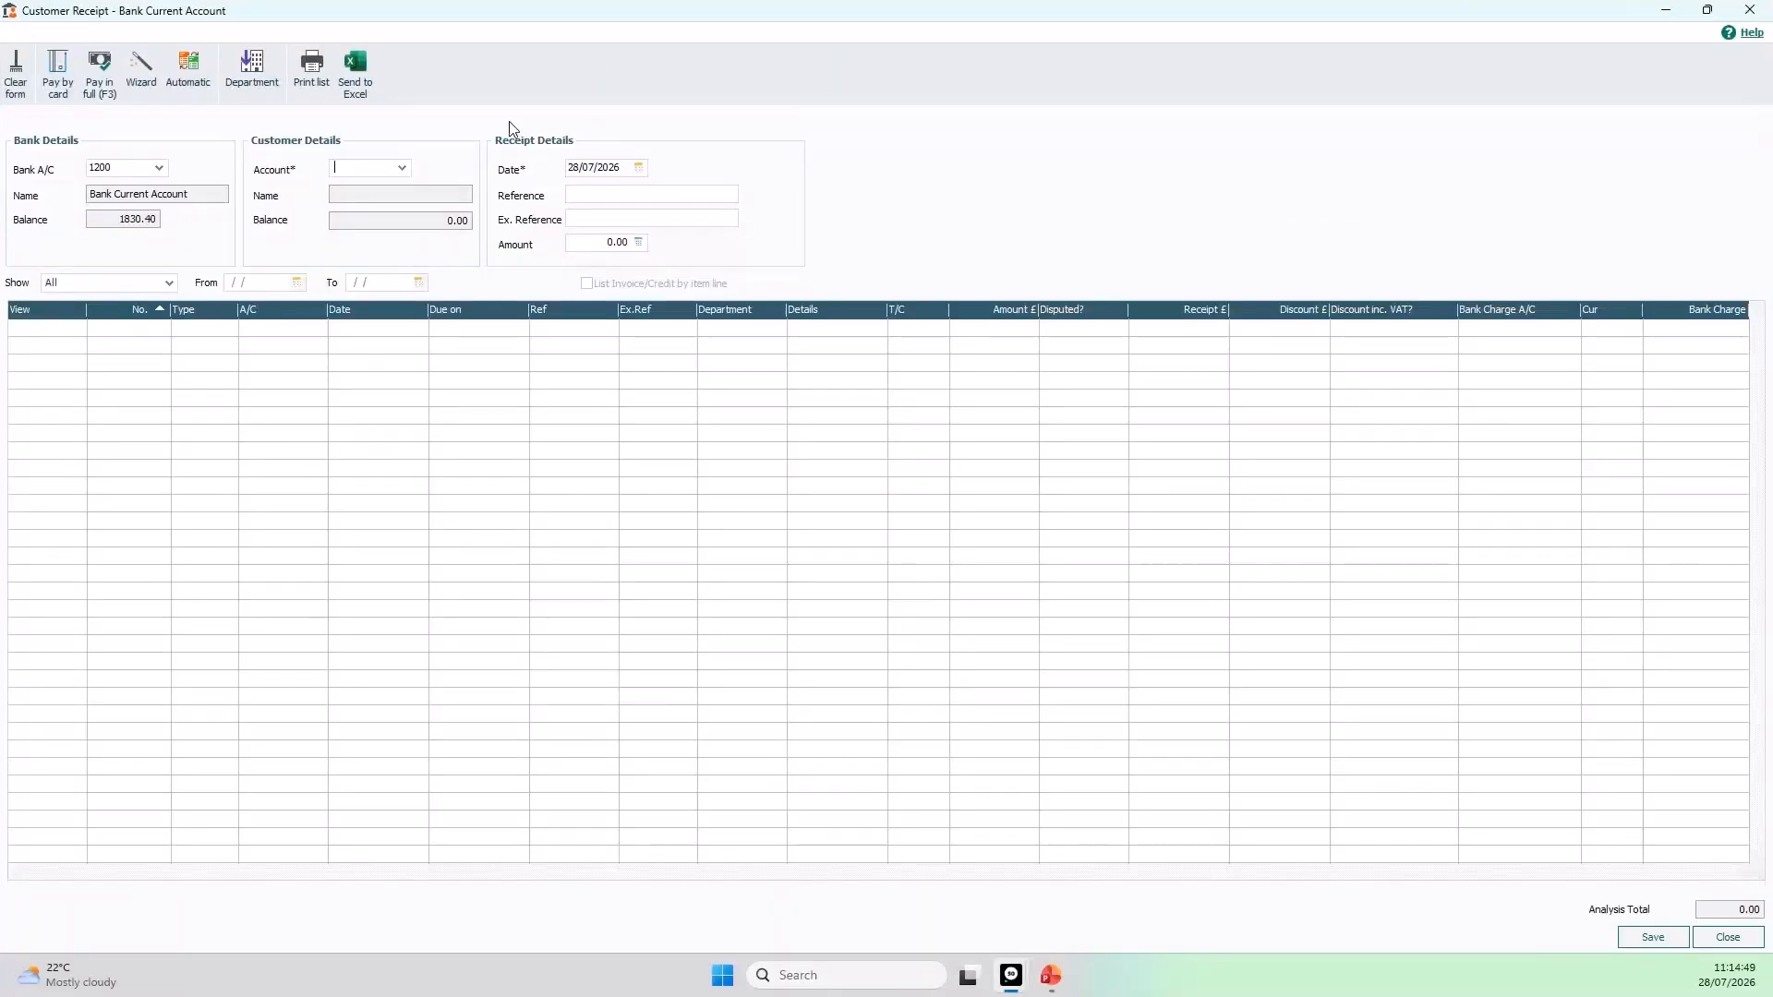
pyautogui.click(402, 168)
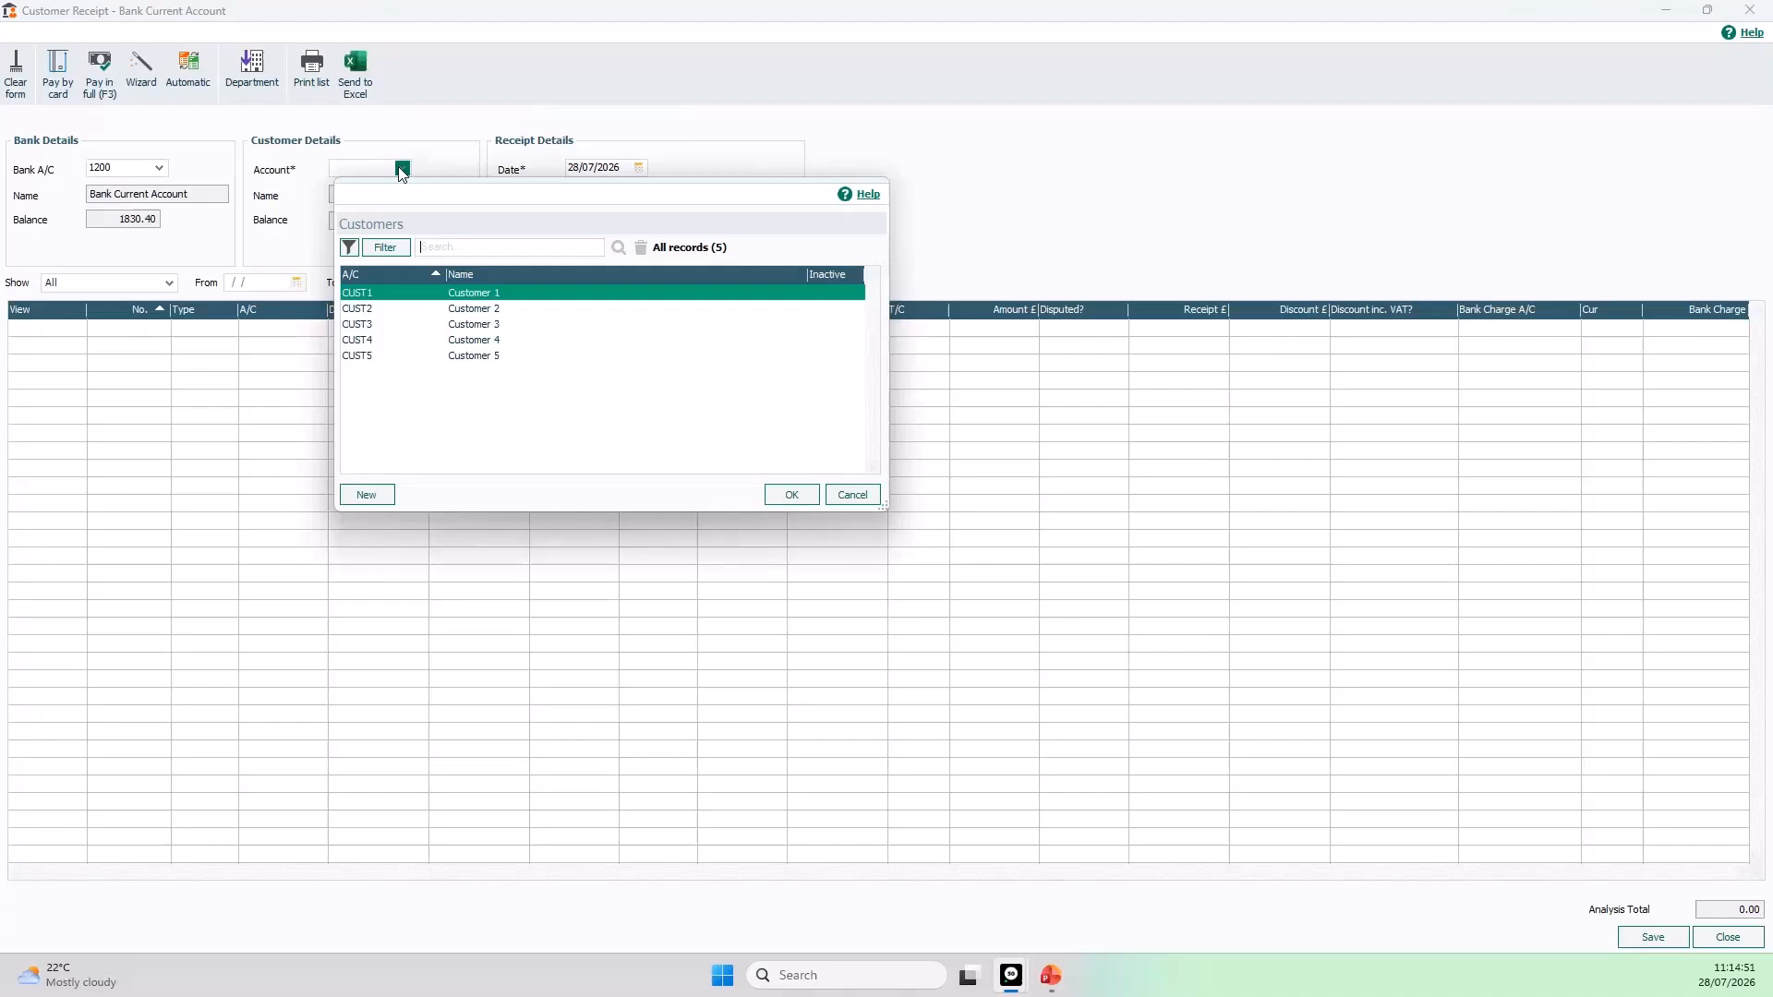
pyautogui.click(406, 358)
pyautogui.click(778, 499)
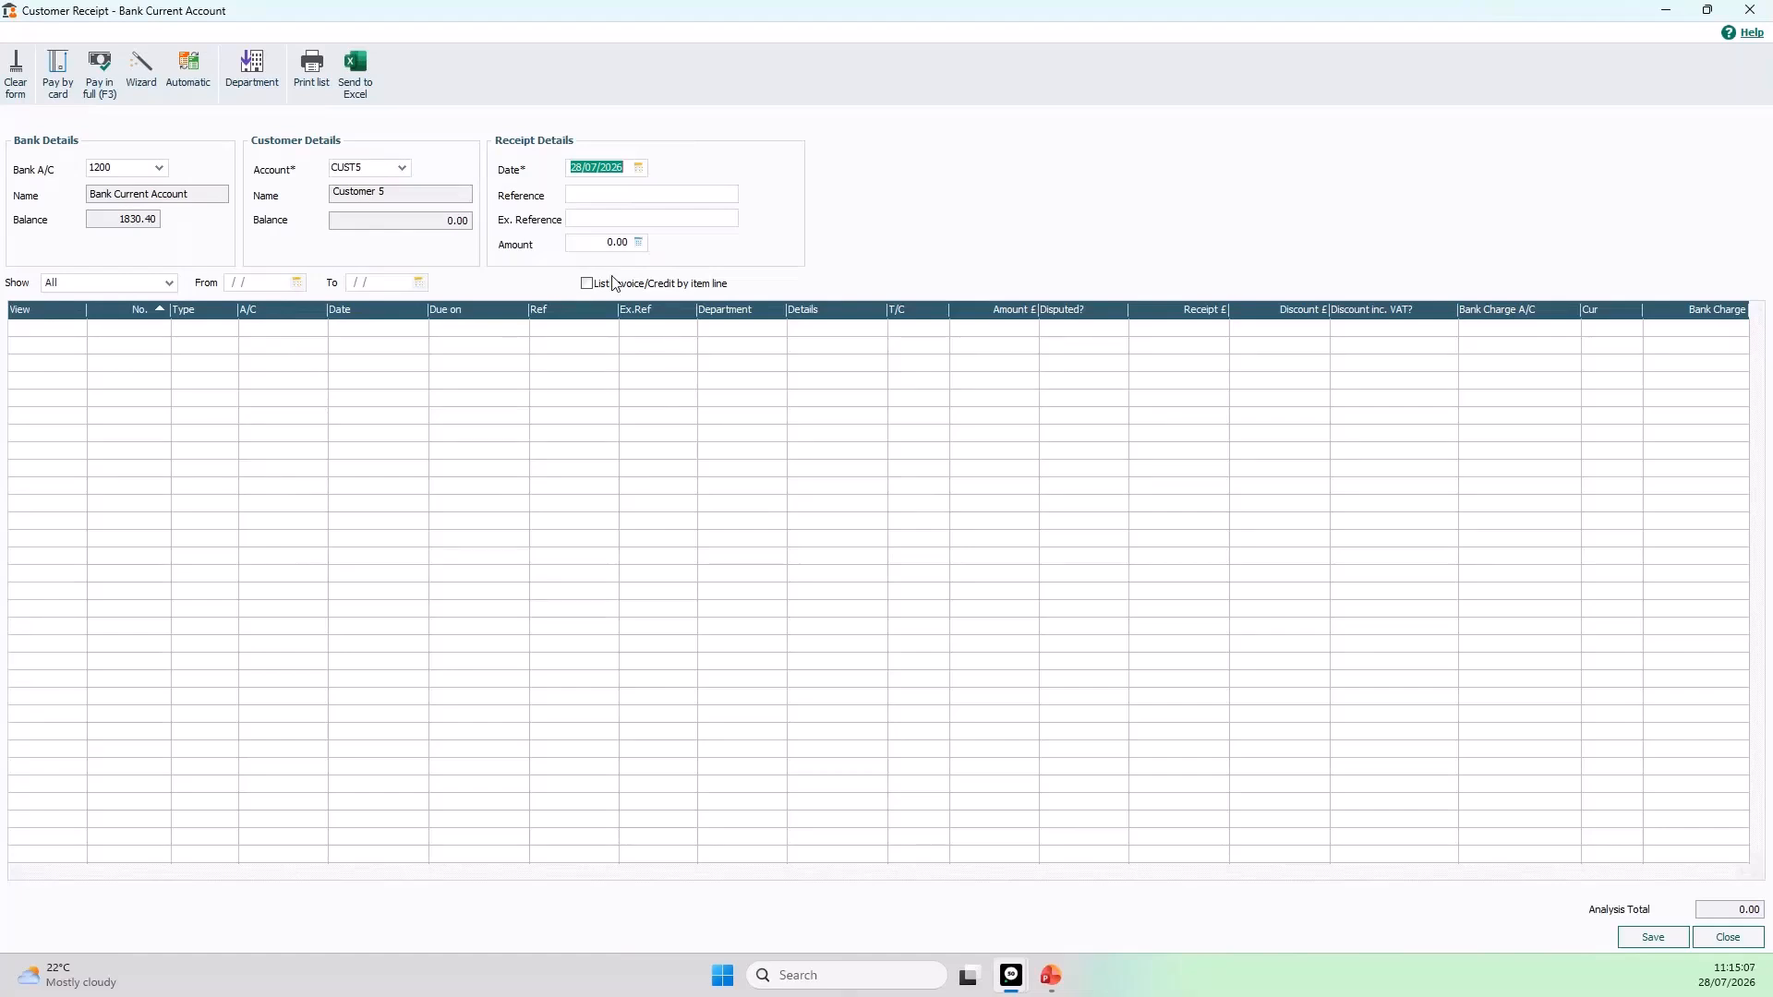
pyautogui.press('Tab')
pyautogui.press('Tab')
pyautogui.press('Tab')
pyautogui.write('5')
# Step: Give the CUST5 receipt the reference "deposit", post it as a payment on account and close the receipt form
pyautogui.click(616, 194)
pyautogui.write('des')
pyautogui.write('p')
pyautogui.write('osit')
pyautogui.press('Tab')
pyautogui.click(1642, 946)
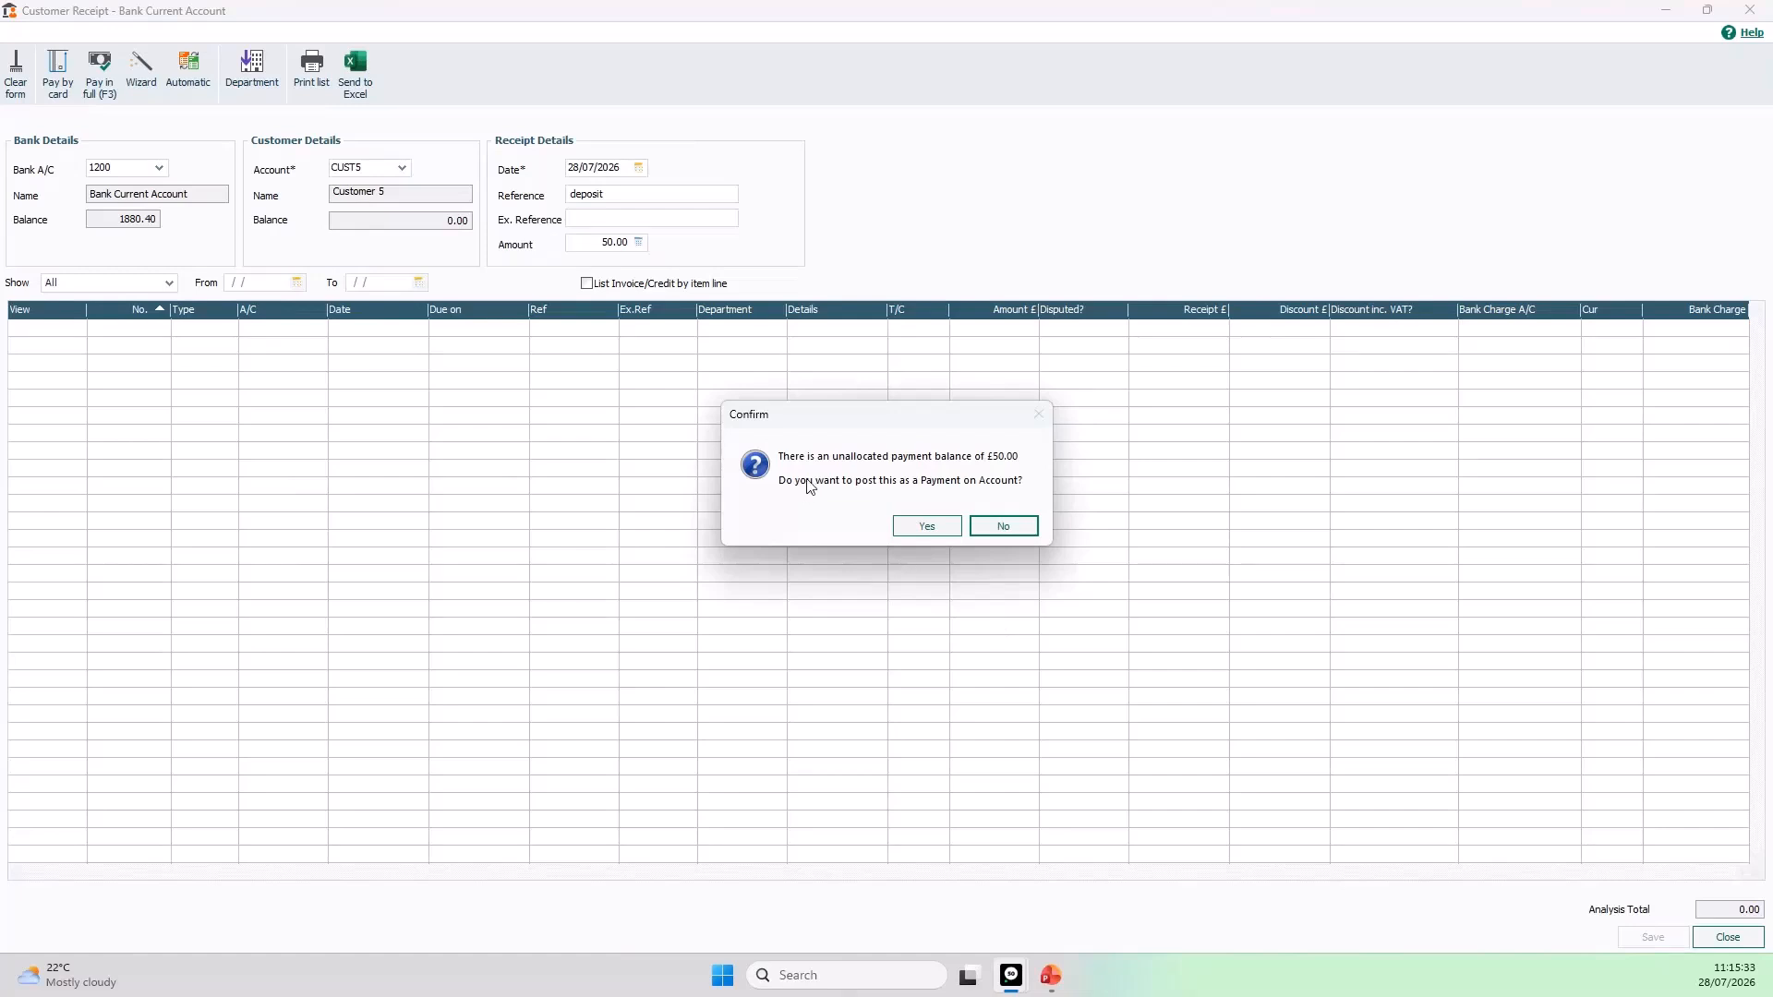
pyautogui.click(928, 526)
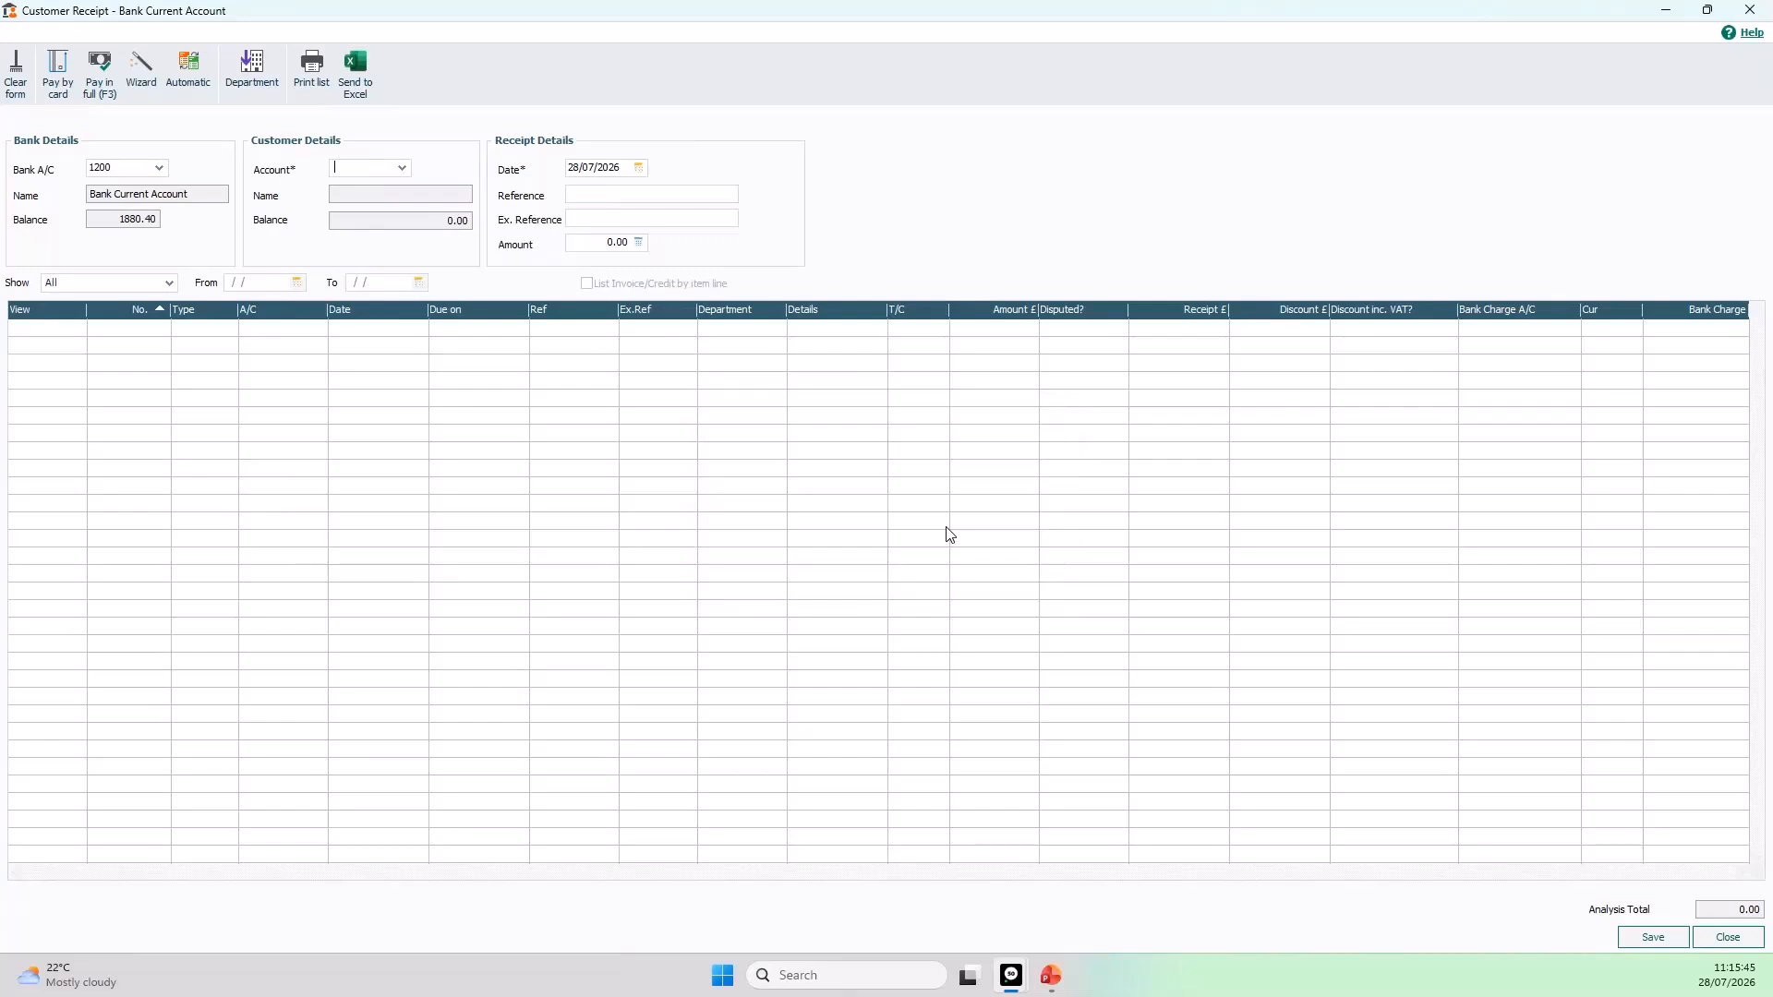
pyautogui.click(1738, 940)
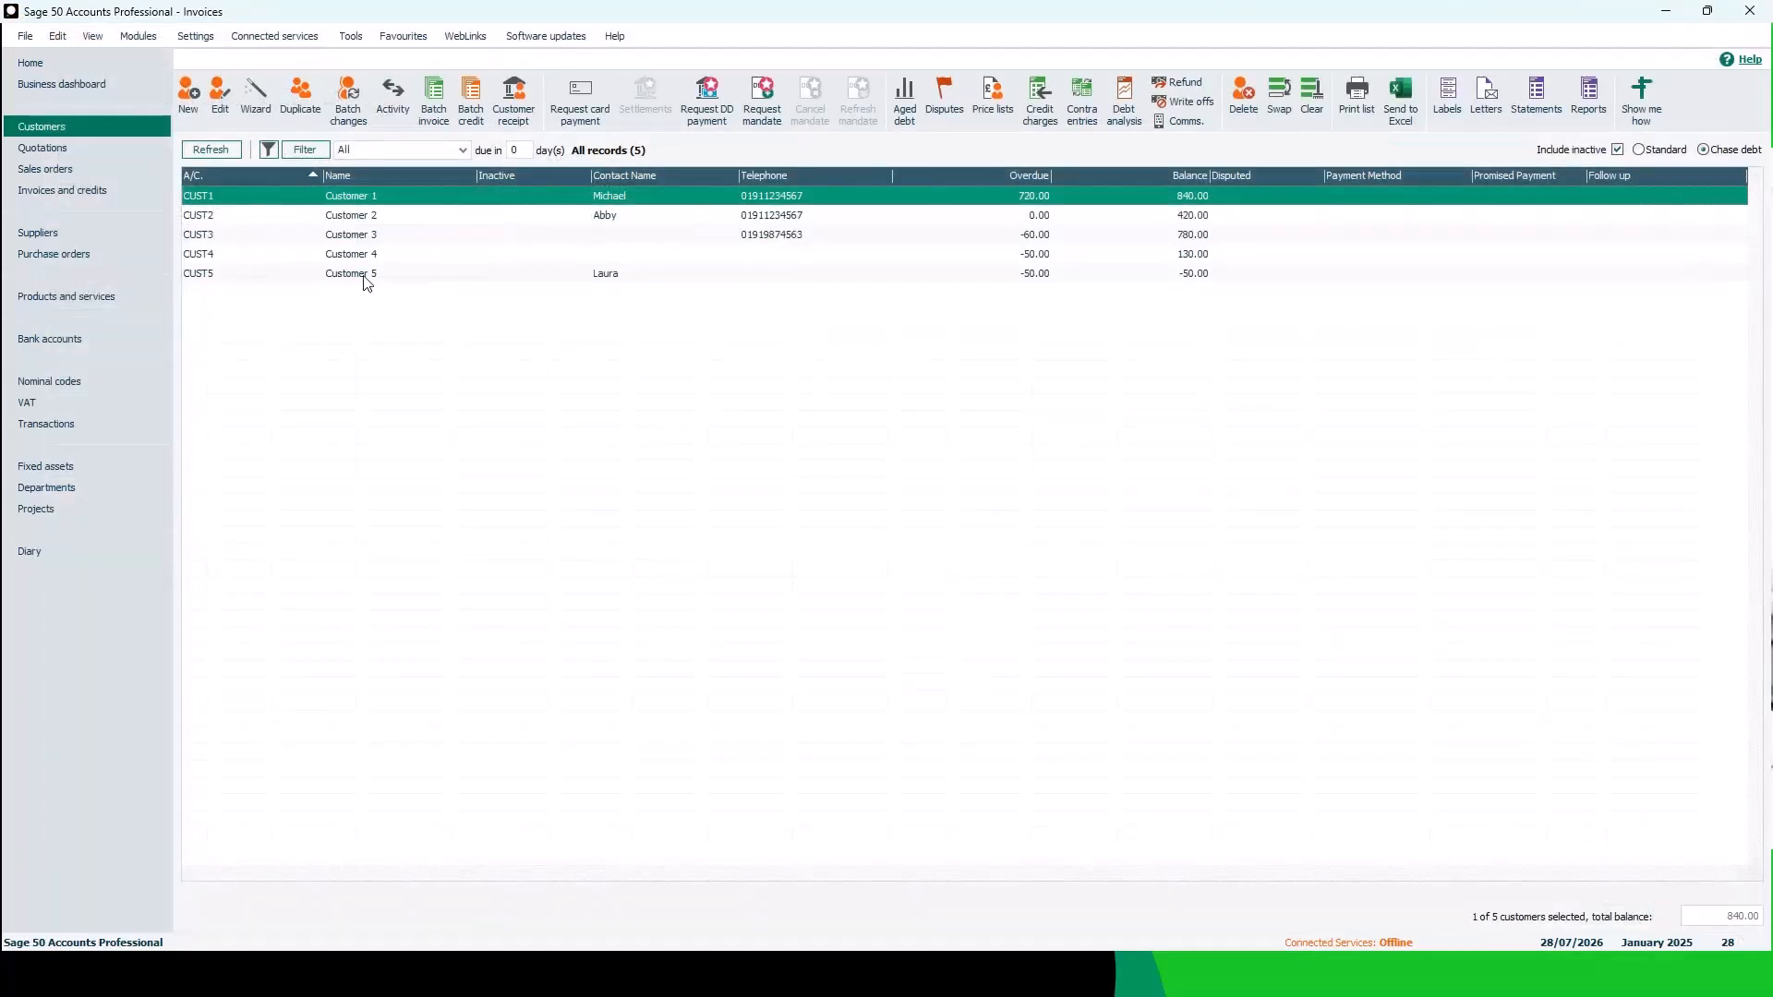
# Step: Review the payment on account in the CUST5 activity and close it
pyautogui.click(363, 275)
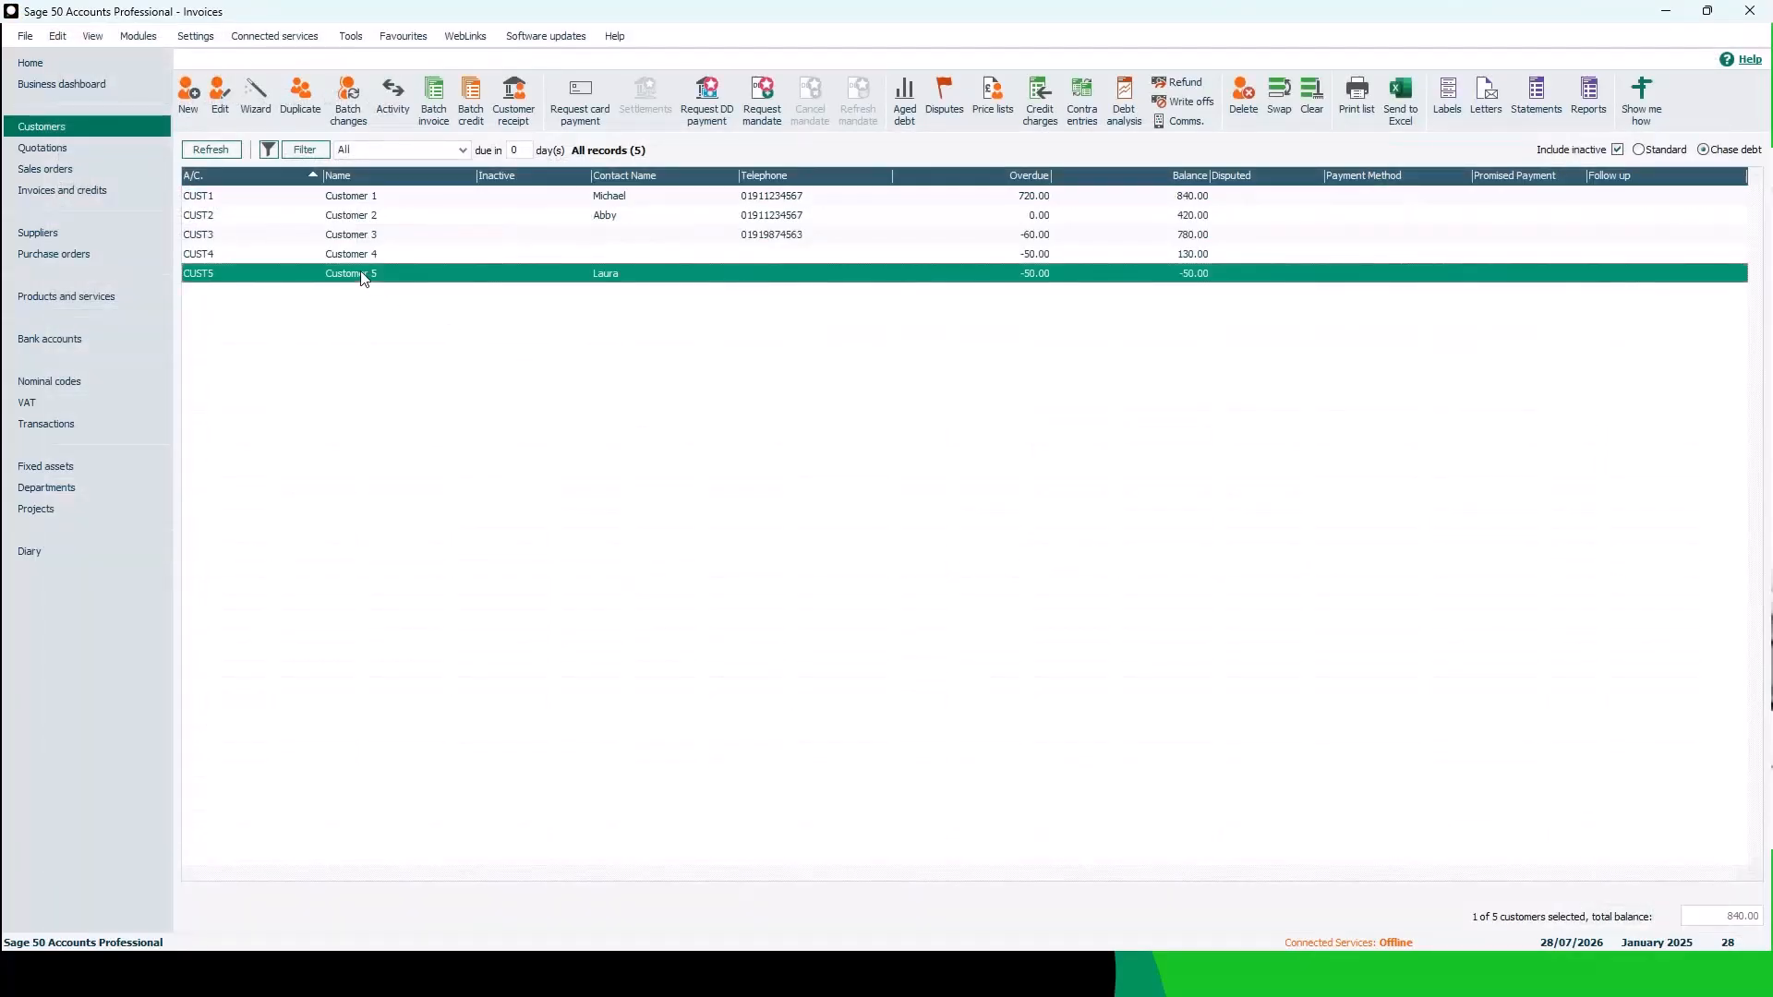
pyautogui.click(392, 109)
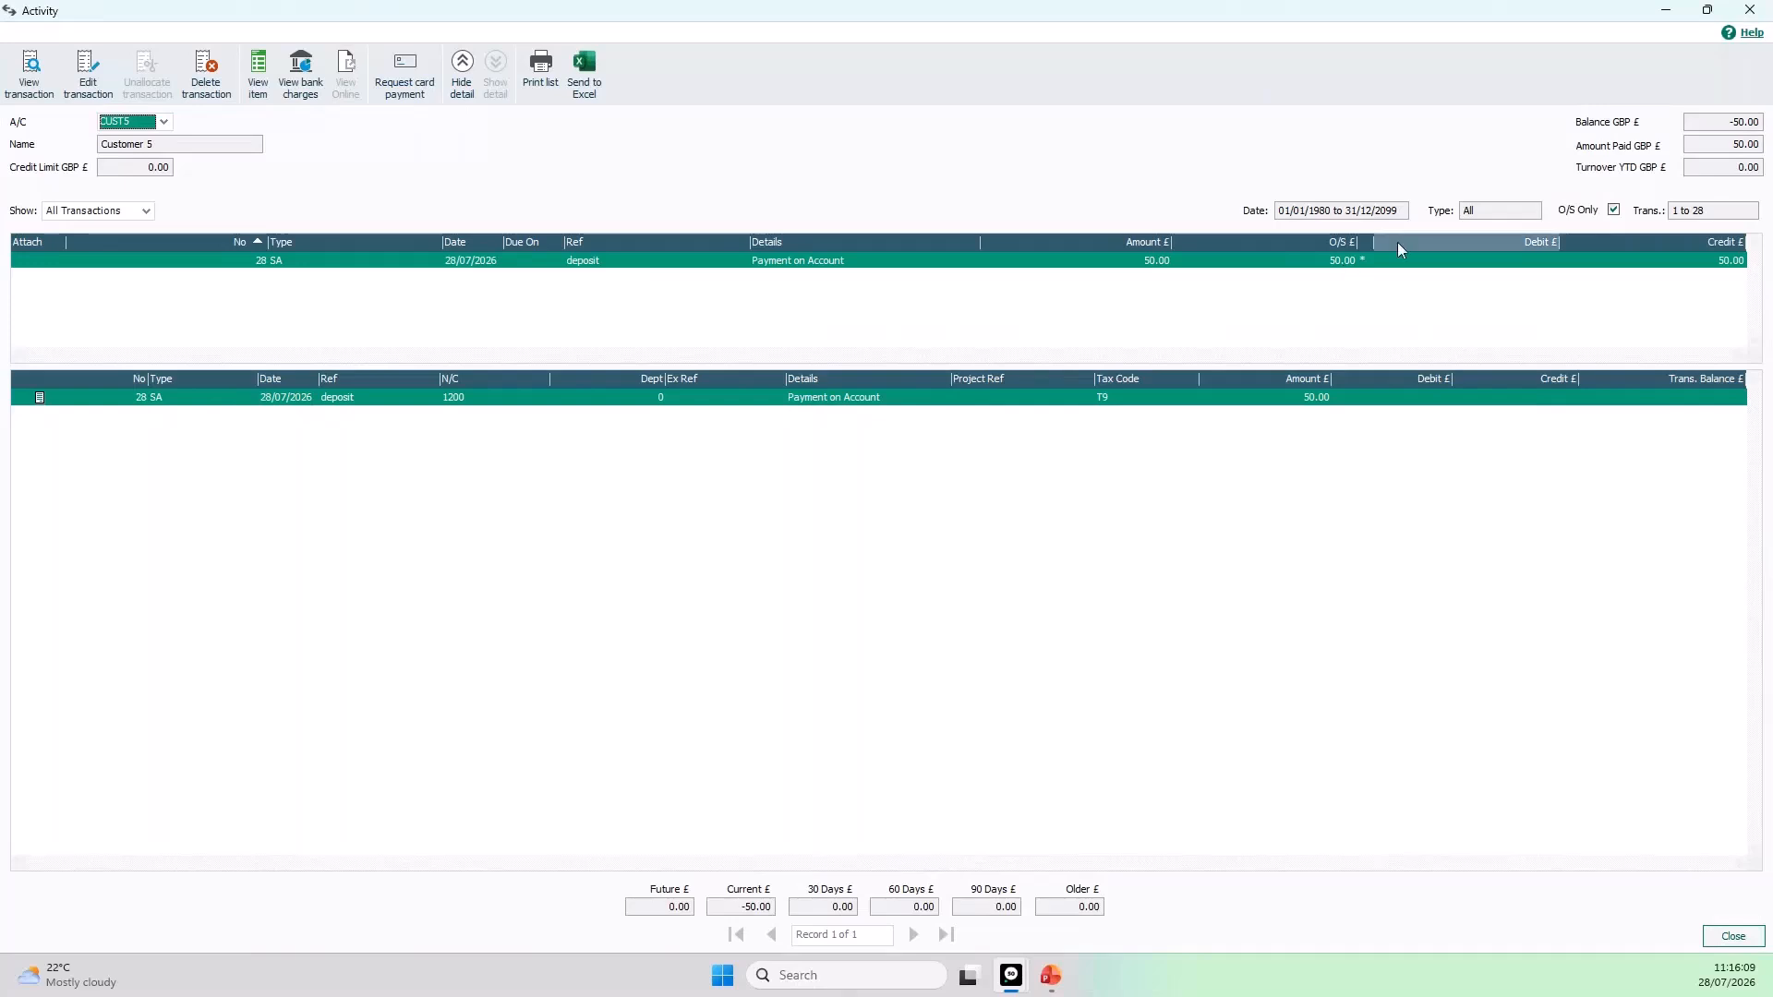
pyautogui.click(1751, 18)
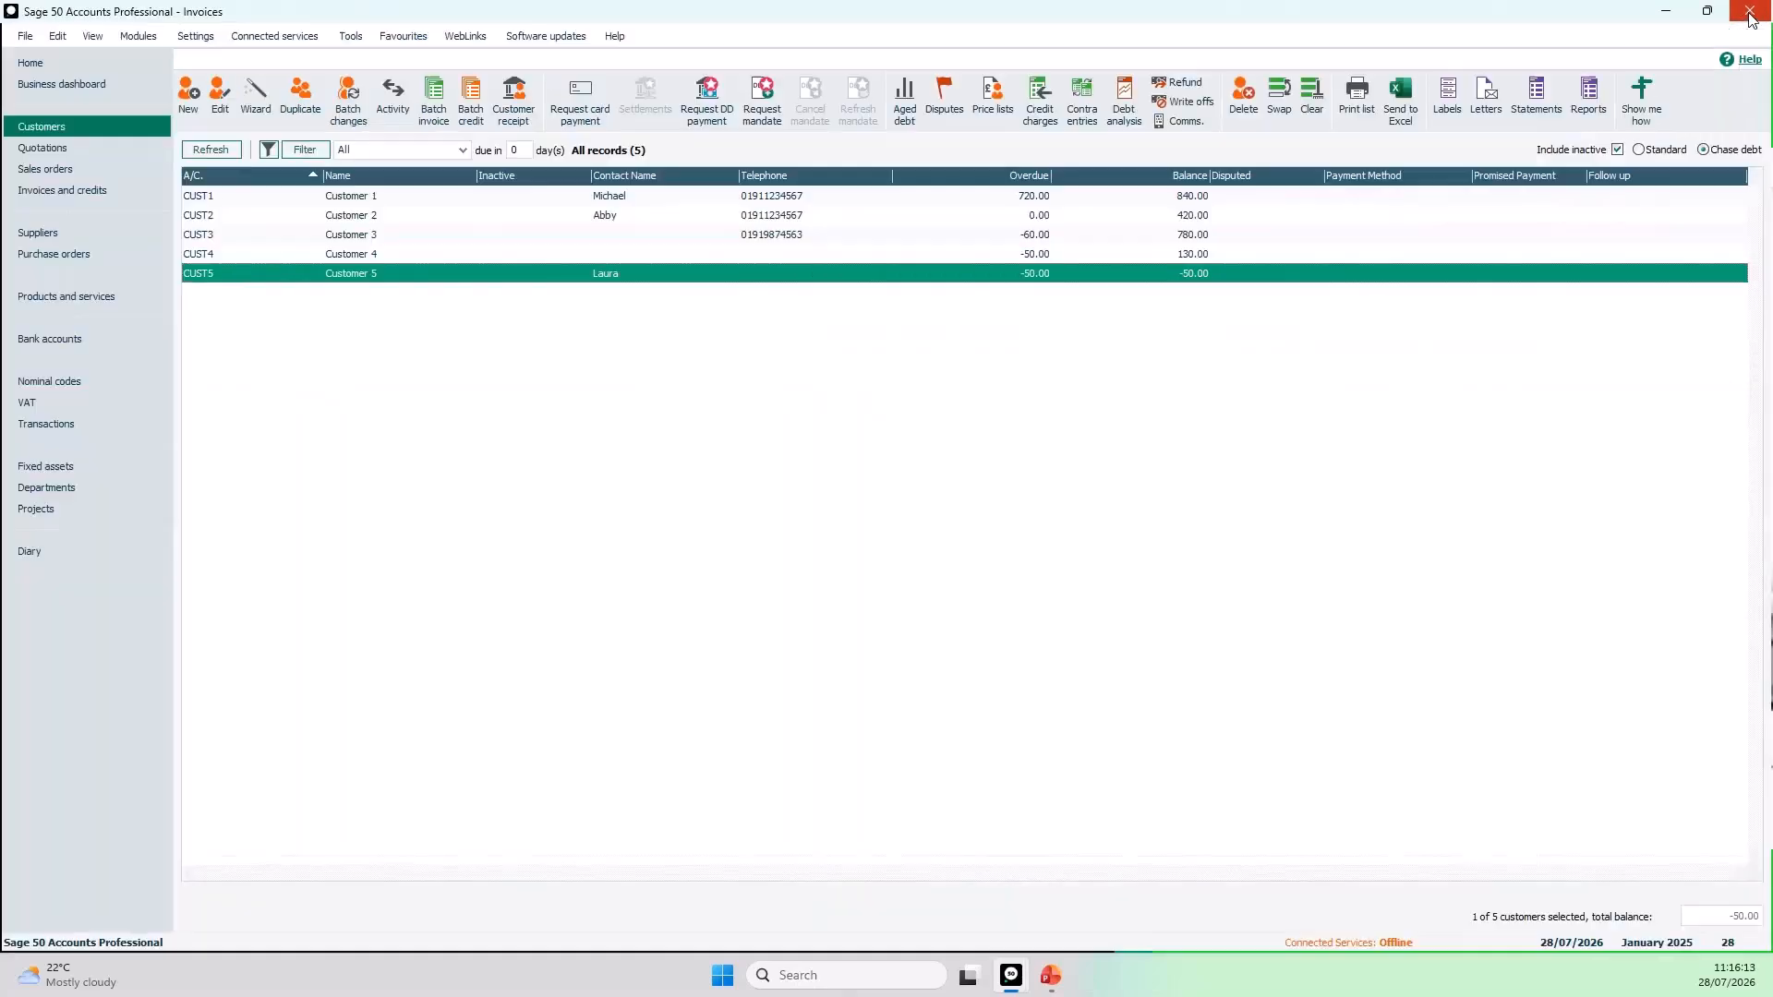
# Step: Post a batch invoice for CUST5 to nominal code 4000, calculating the net from a 150.00 gross amount, and close the form
pyautogui.click(440, 126)
pyautogui.click(440, 127)
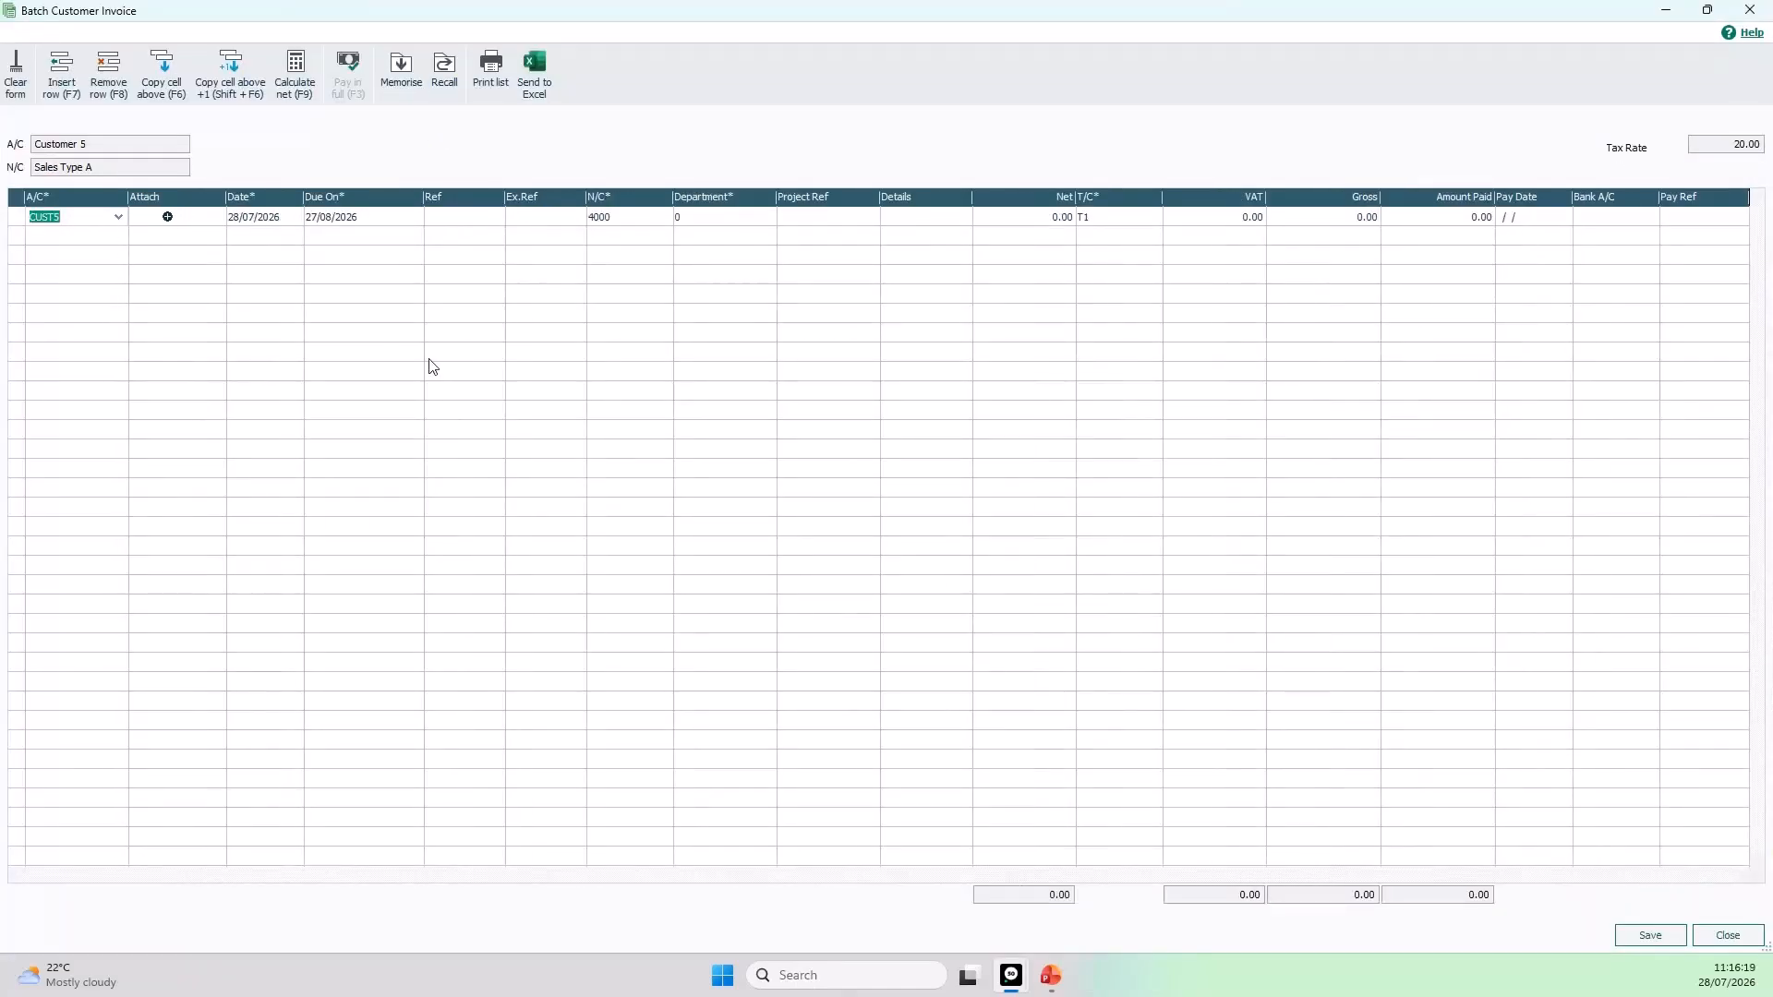
pyautogui.press('Tab')
pyautogui.press('Tab')
pyautogui.press('Tab')
pyautogui.press('Tab')
pyautogui.press('Tab')
pyautogui.press('Tab')
pyautogui.press('Tab')
pyautogui.press('Tab')
pyautogui.press('Tab')
pyautogui.write('15')
pyautogui.click(295, 92)
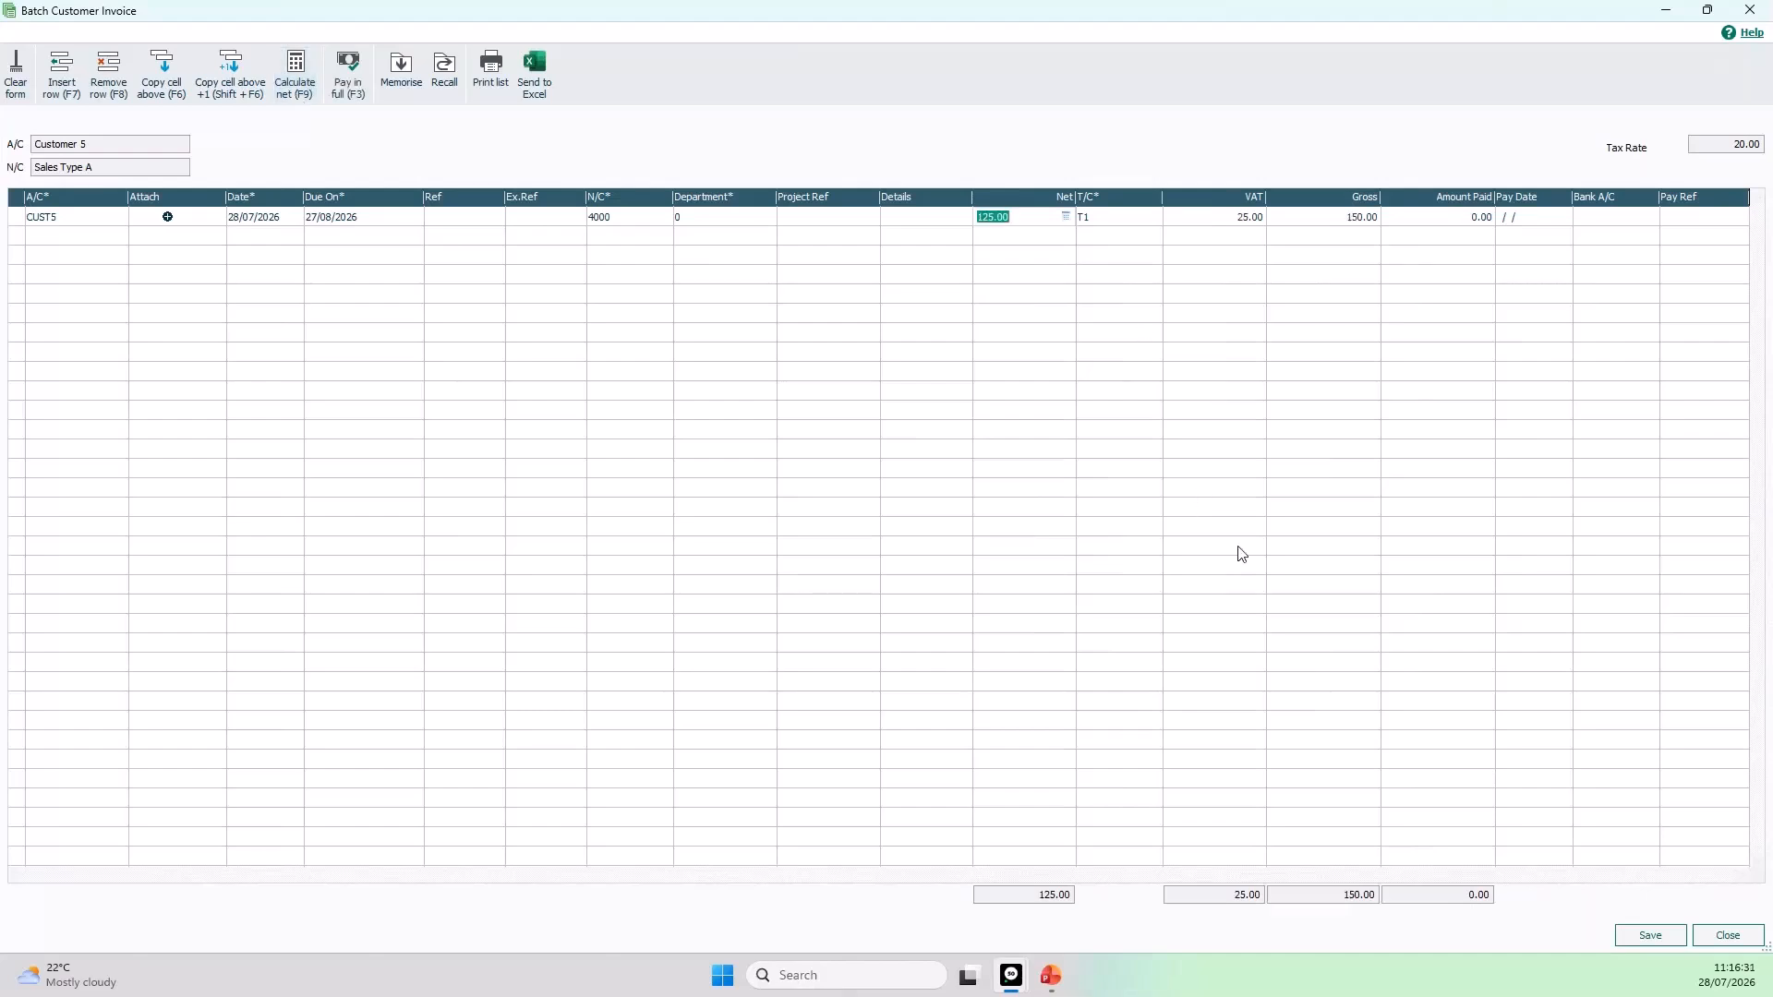
pyautogui.click(1675, 938)
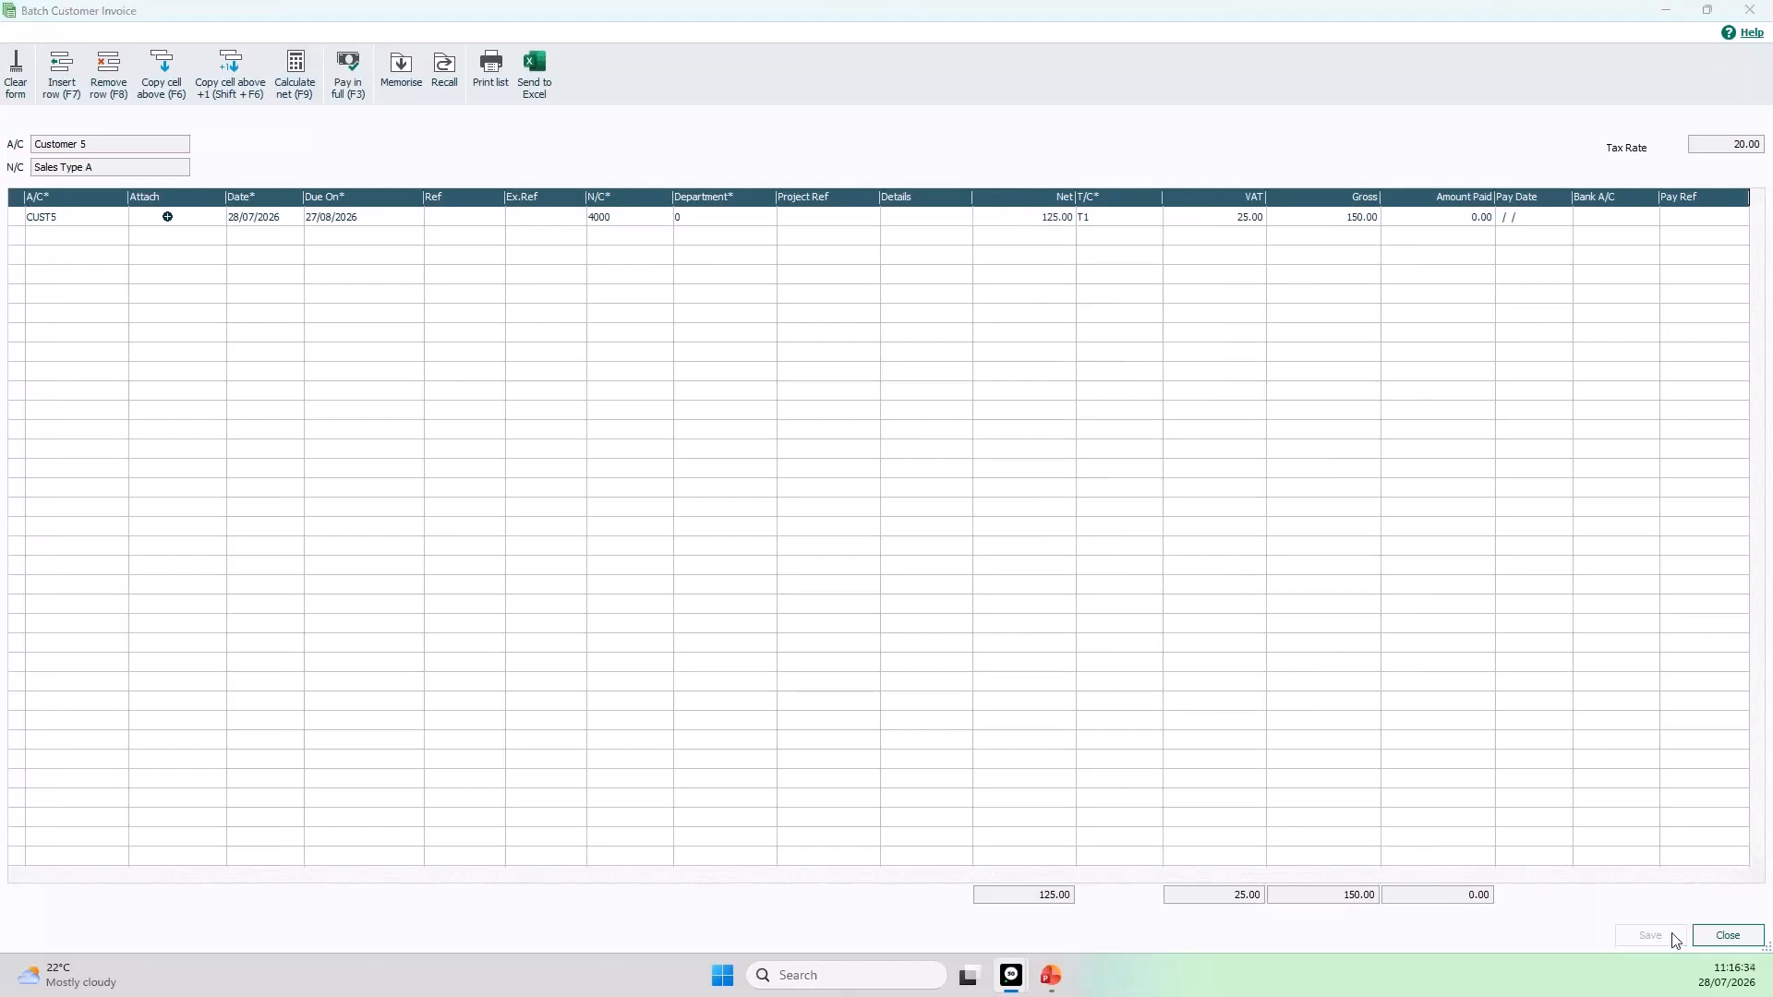
pyautogui.click(1752, 939)
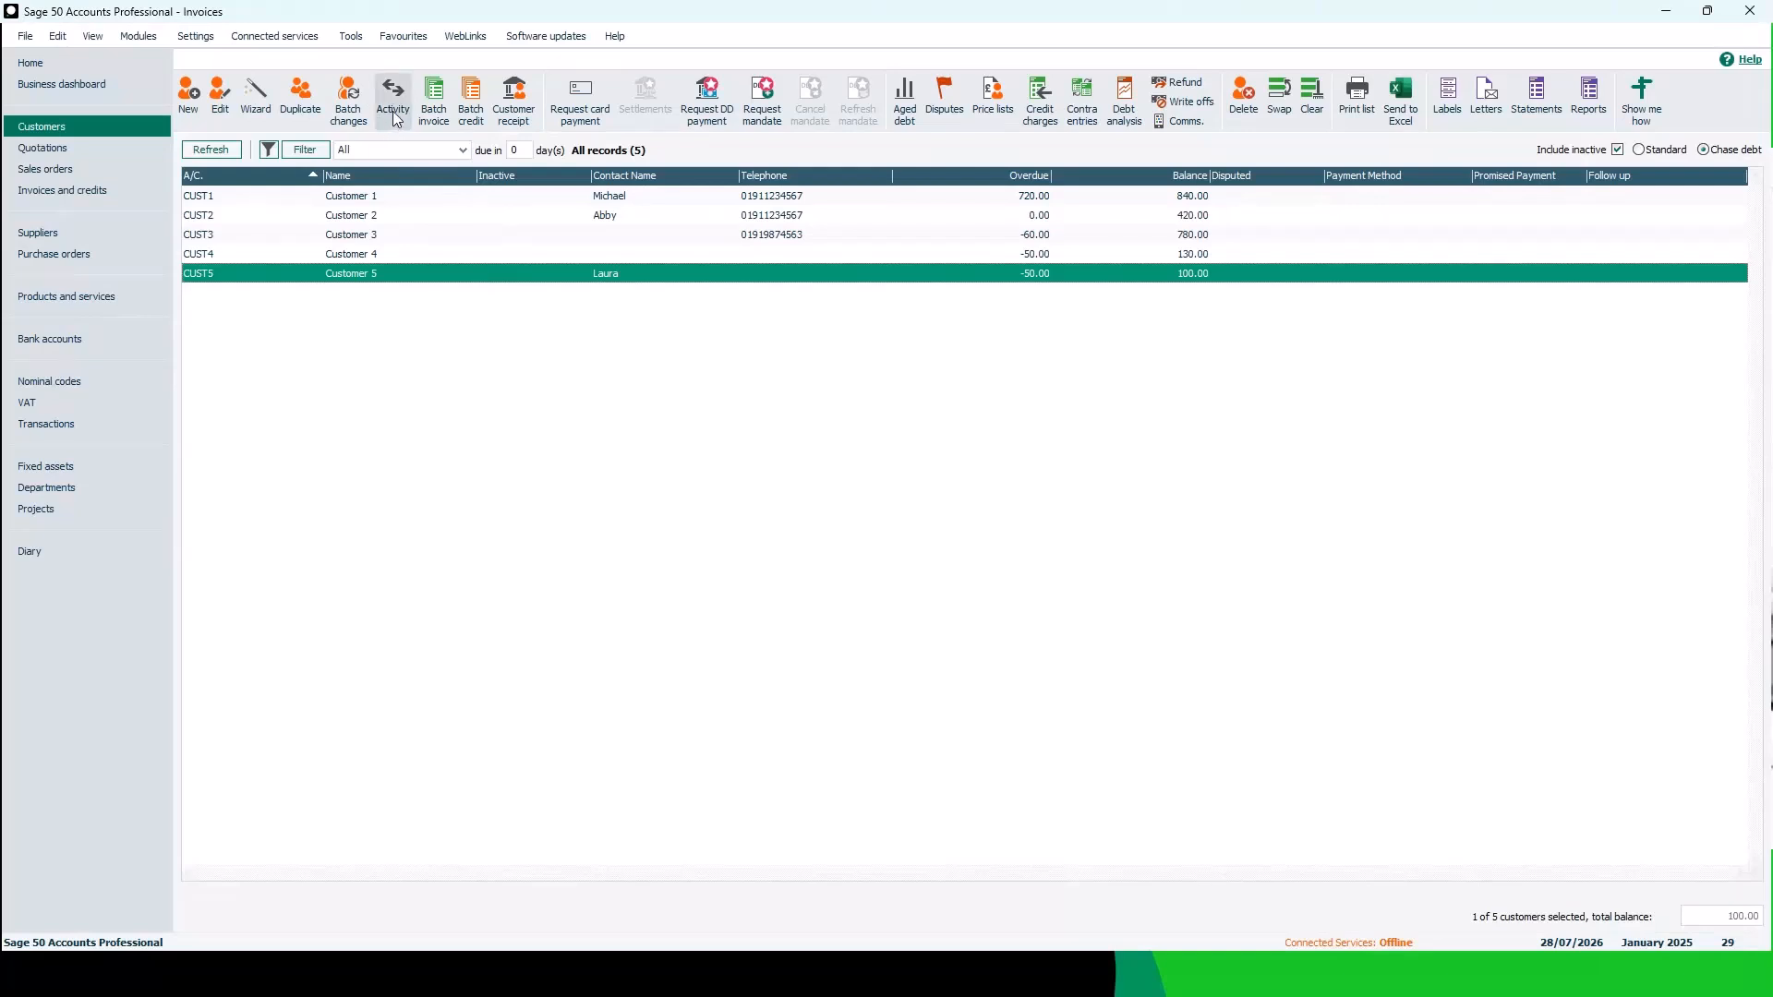
# Step: Review the invoice and payment on account in the activity of the CUST5 customer record, and close the record
pyautogui.doubleClick(467, 282)
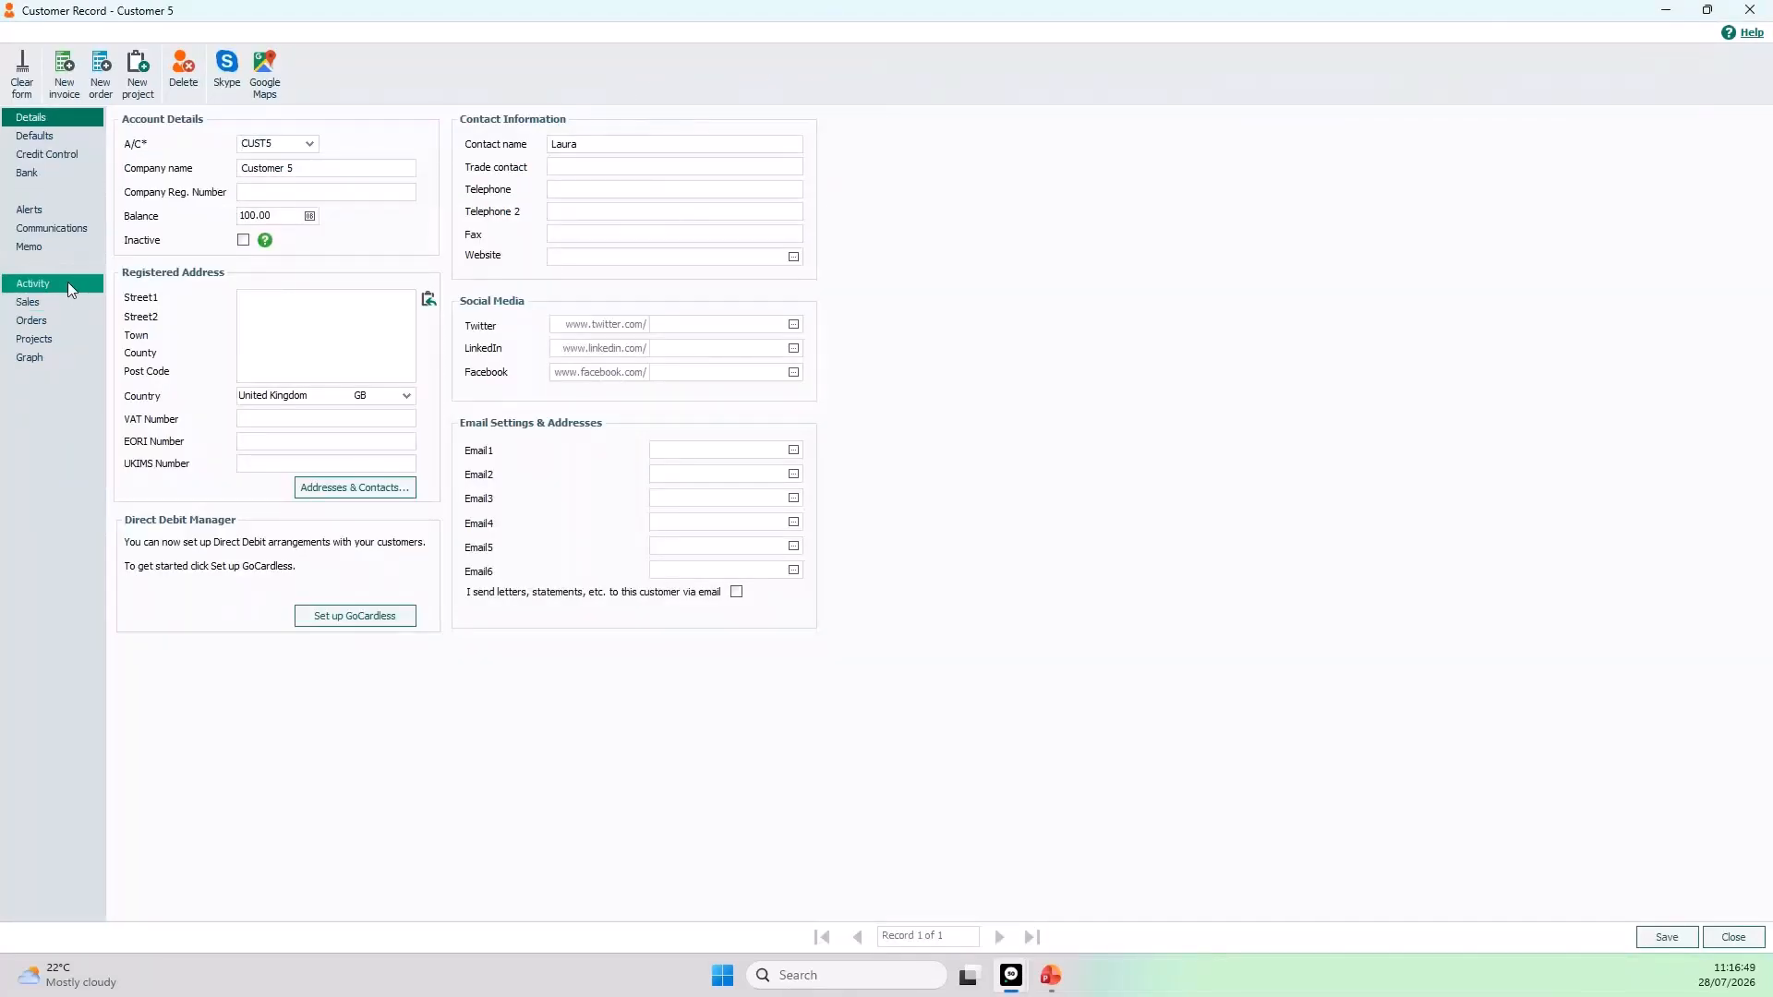
pyautogui.click(65, 284)
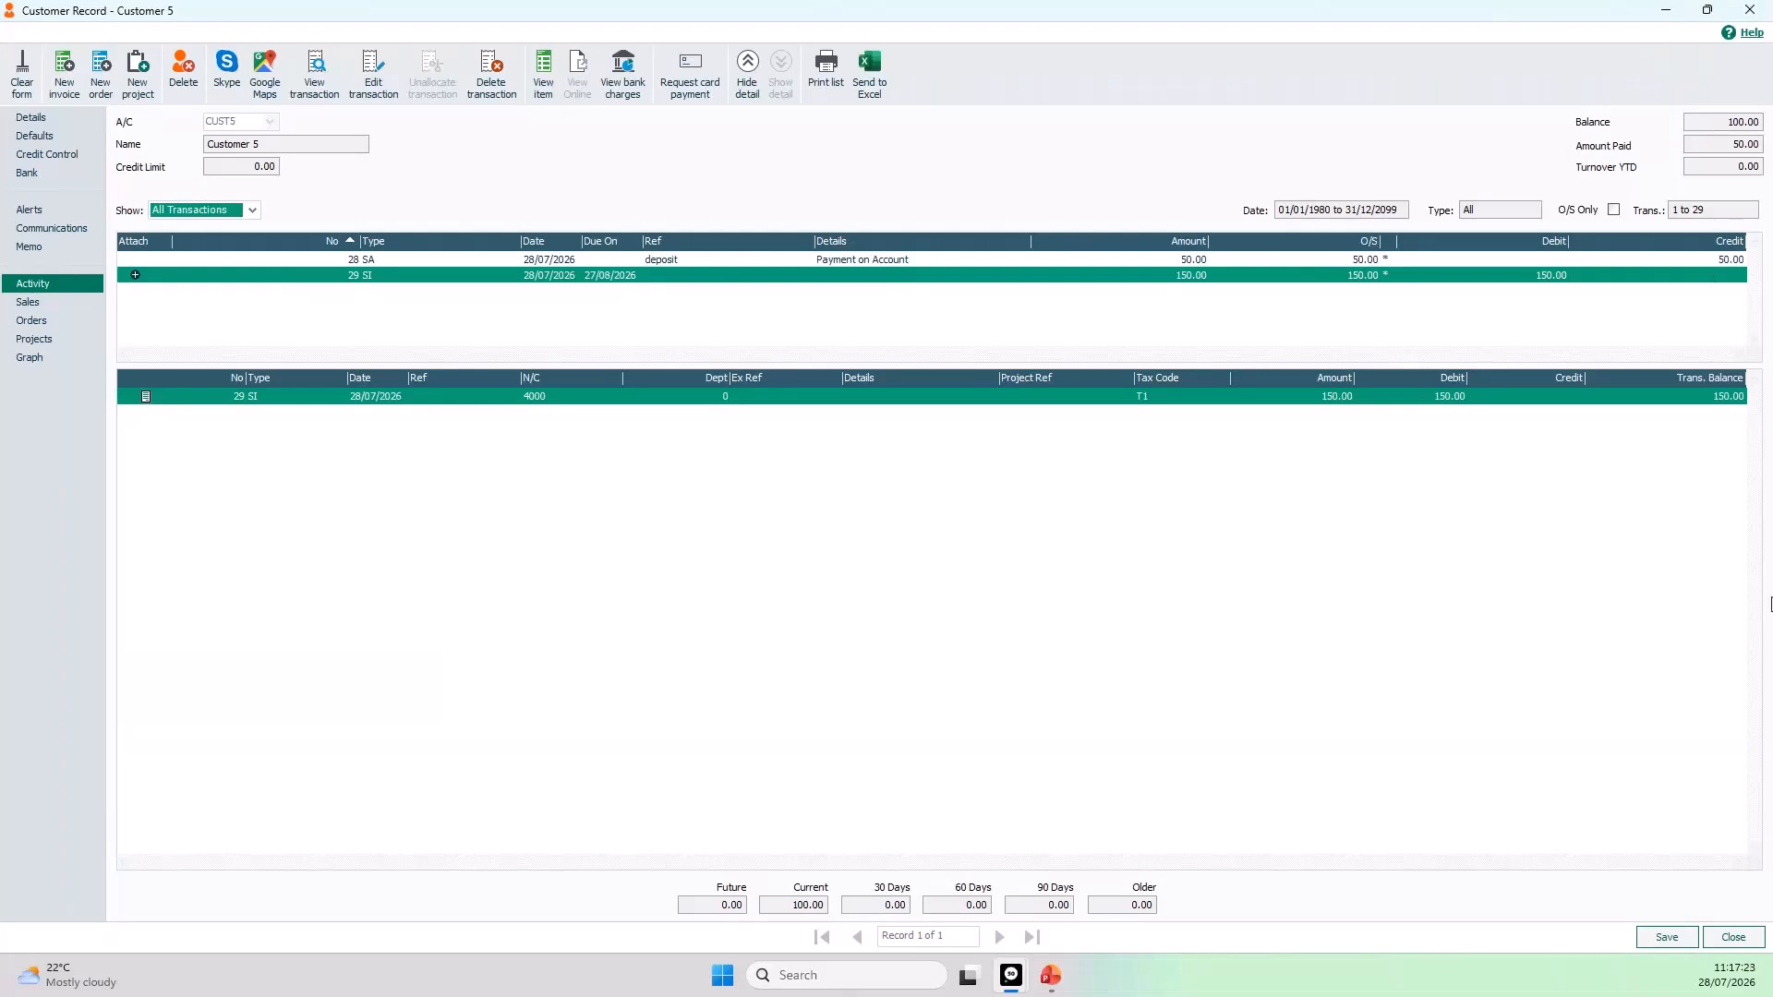
pyautogui.click(1723, 940)
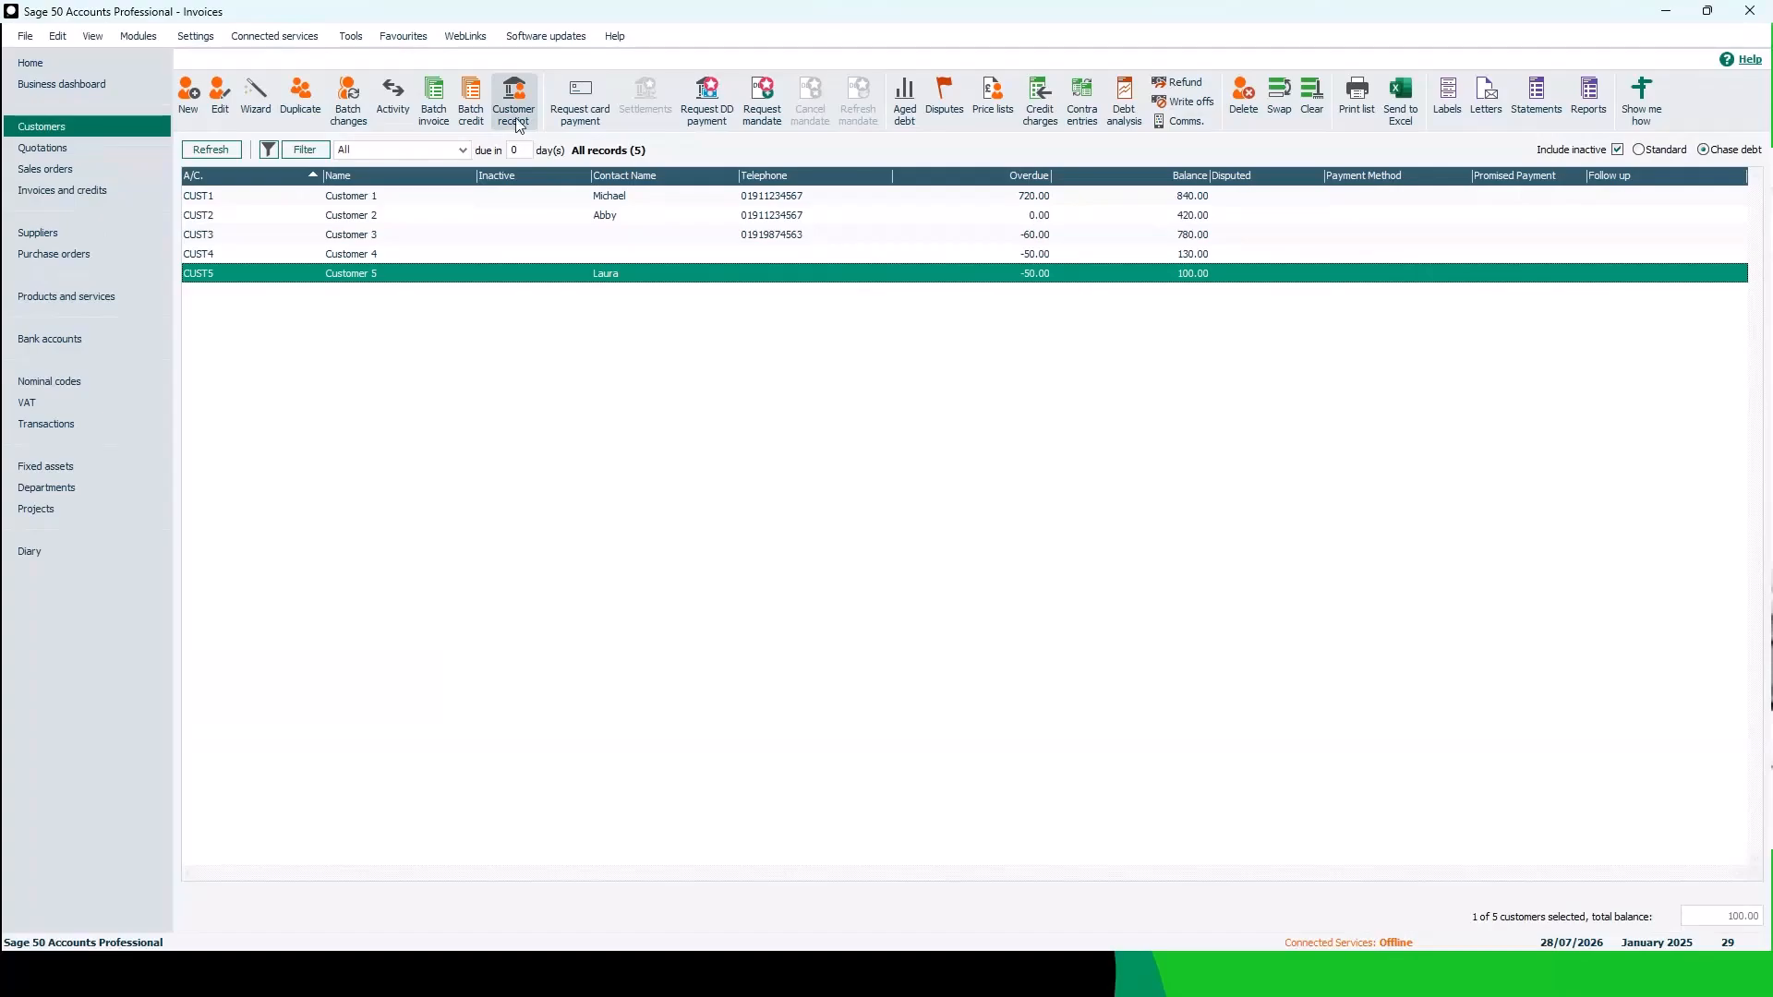
# Step: Allocate 50.00 of the CUST5 payment on account to its invoice in a customer receipt, save it and close the form
pyautogui.click(516, 114)
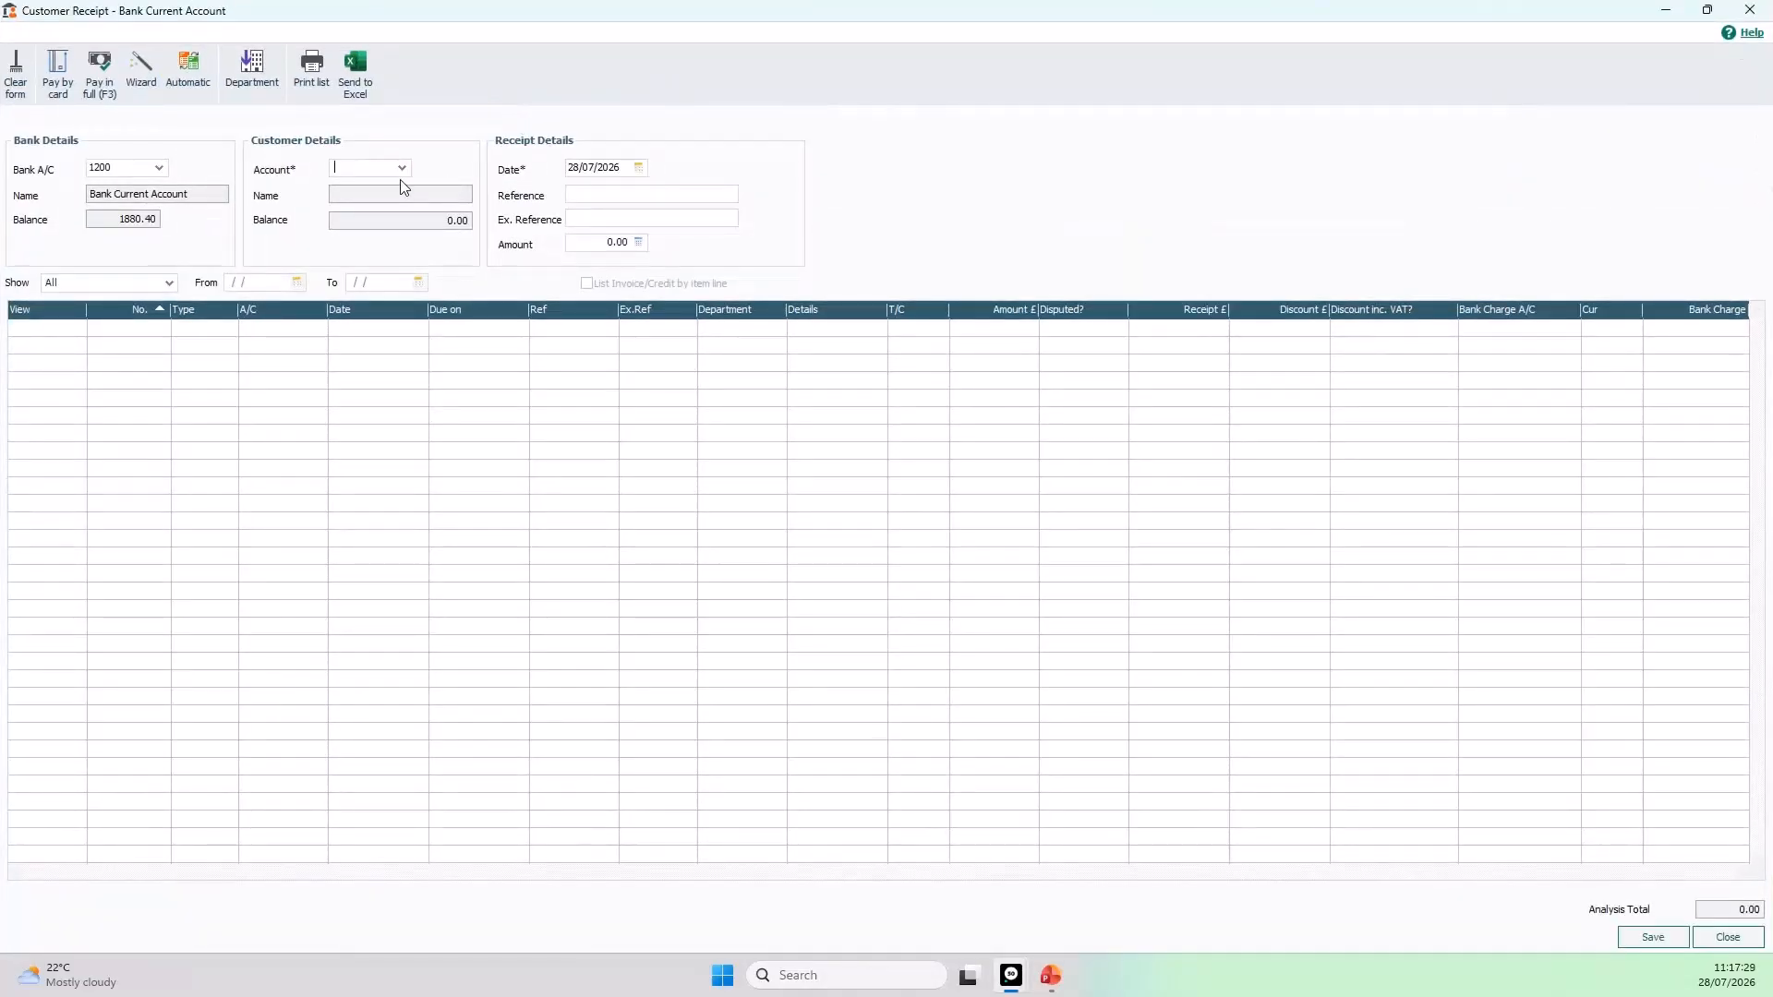
pyautogui.click(405, 168)
pyautogui.click(493, 356)
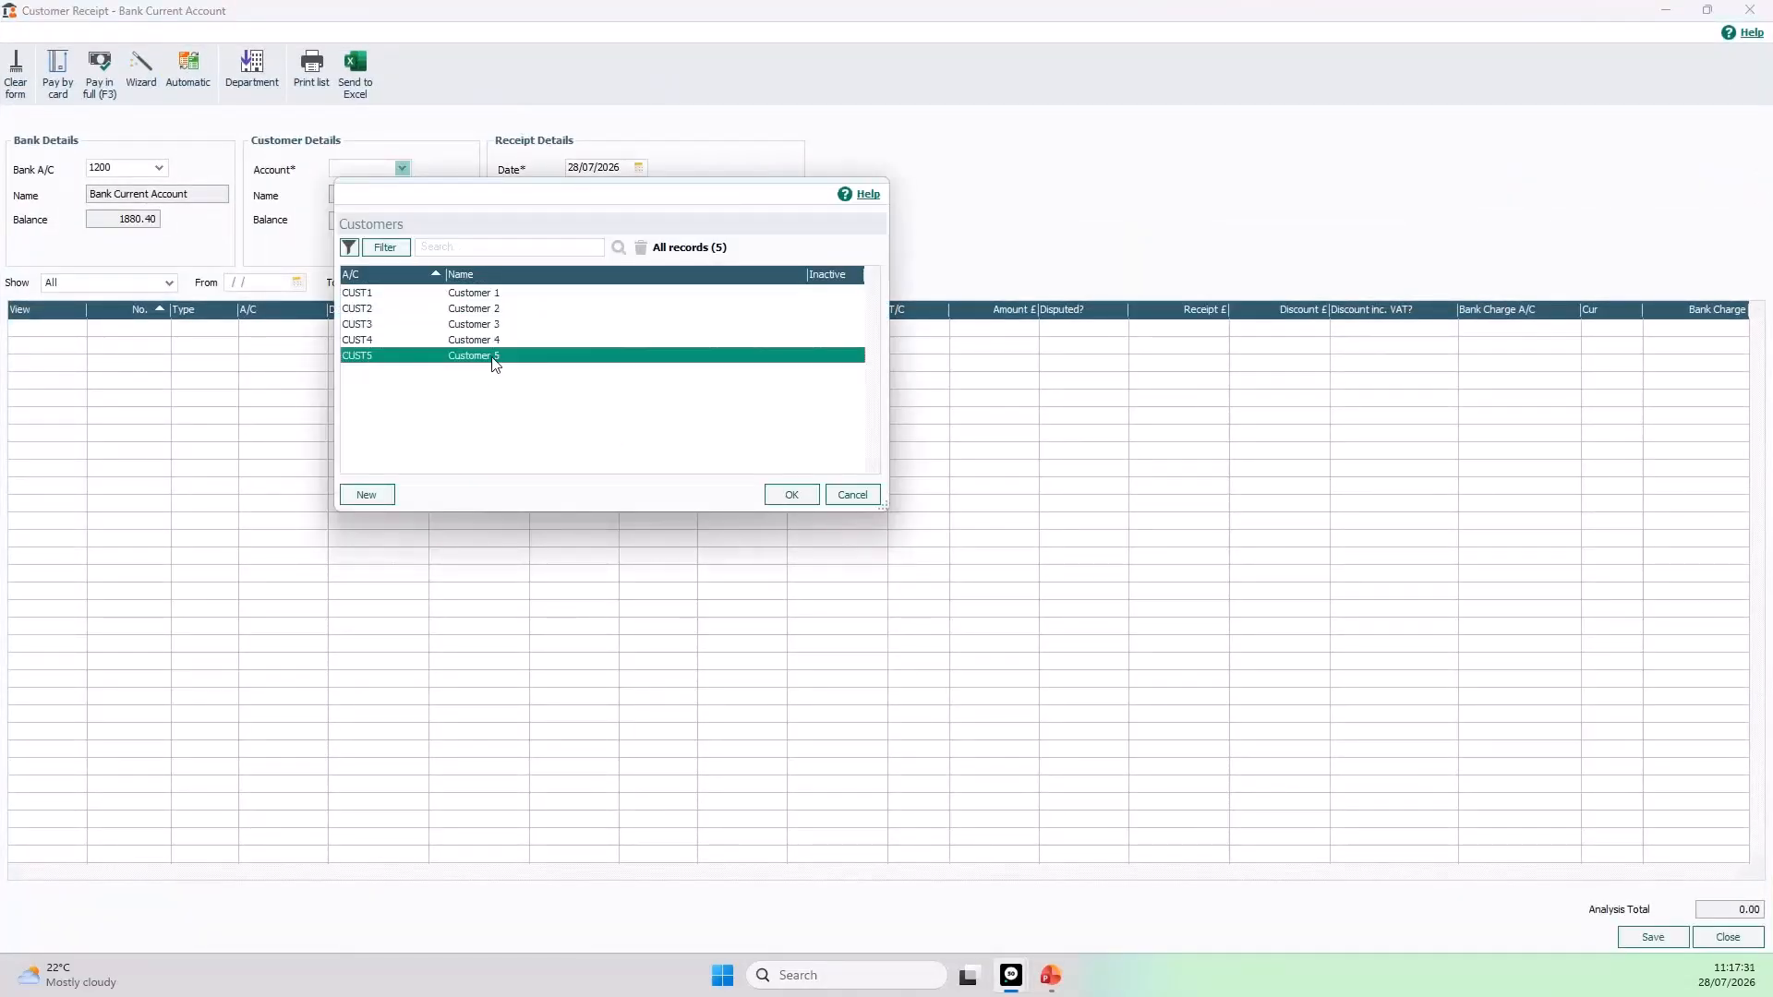
pyautogui.click(791, 495)
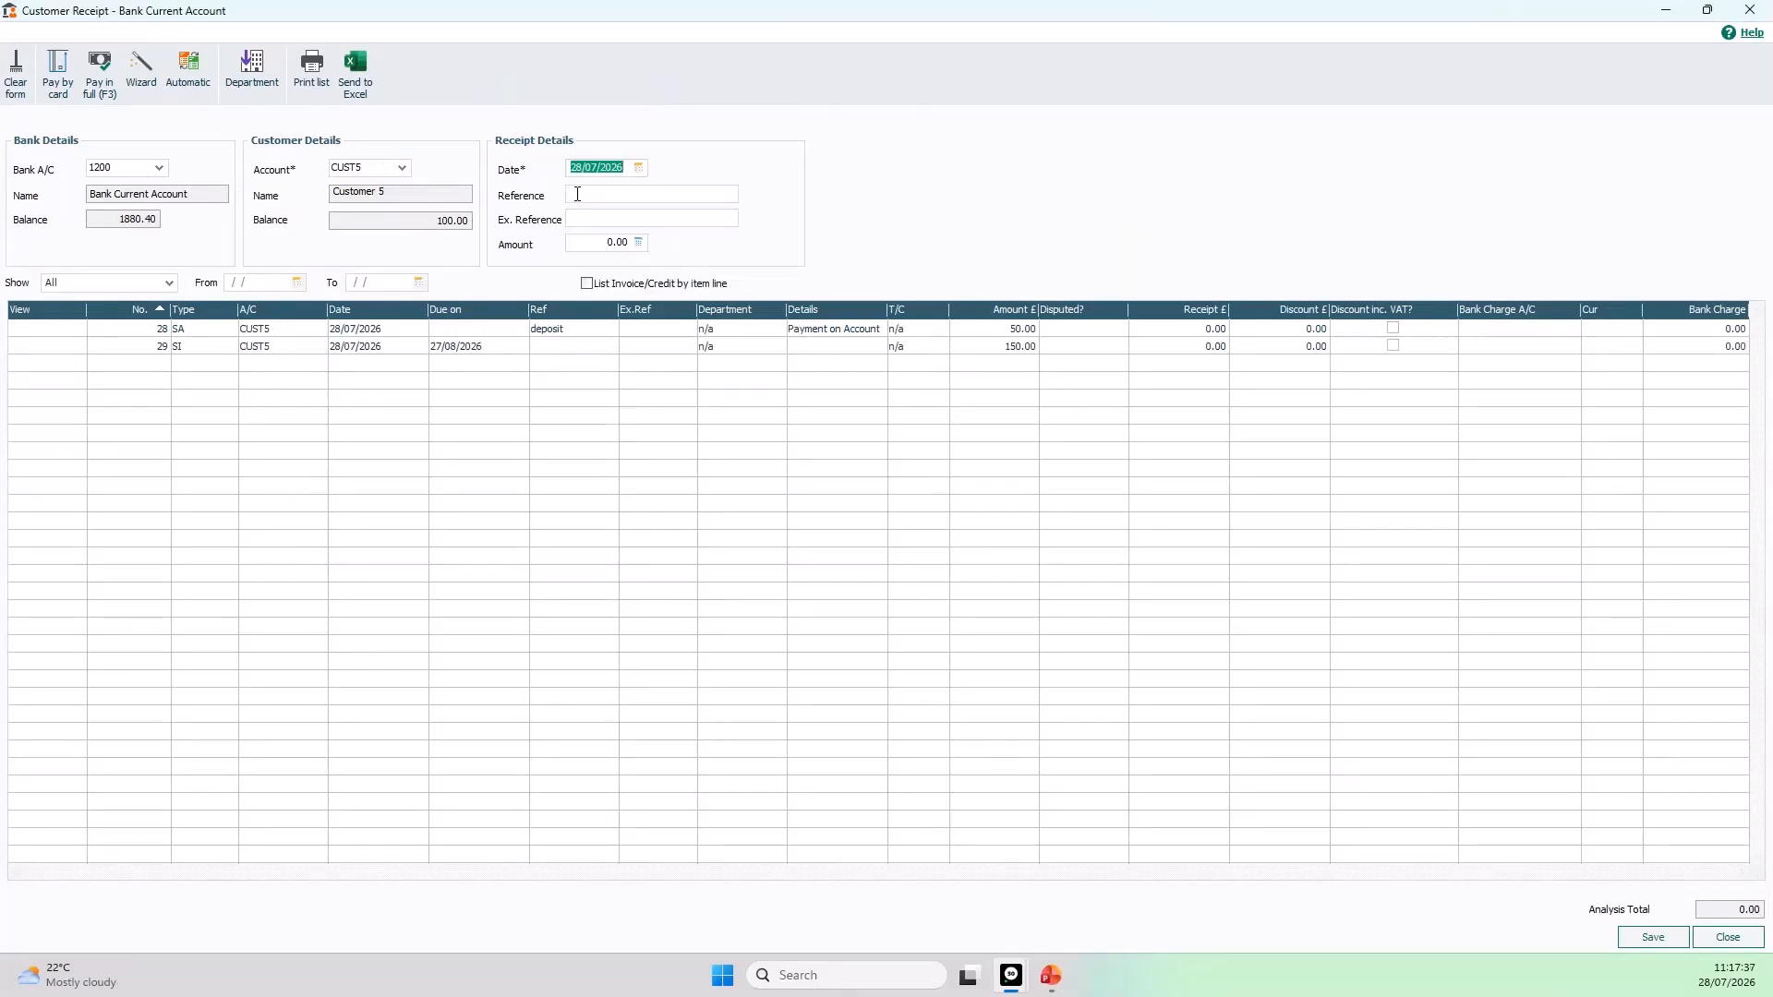
pyautogui.click(1176, 329)
pyautogui.write('50')
pyautogui.click(1184, 349)
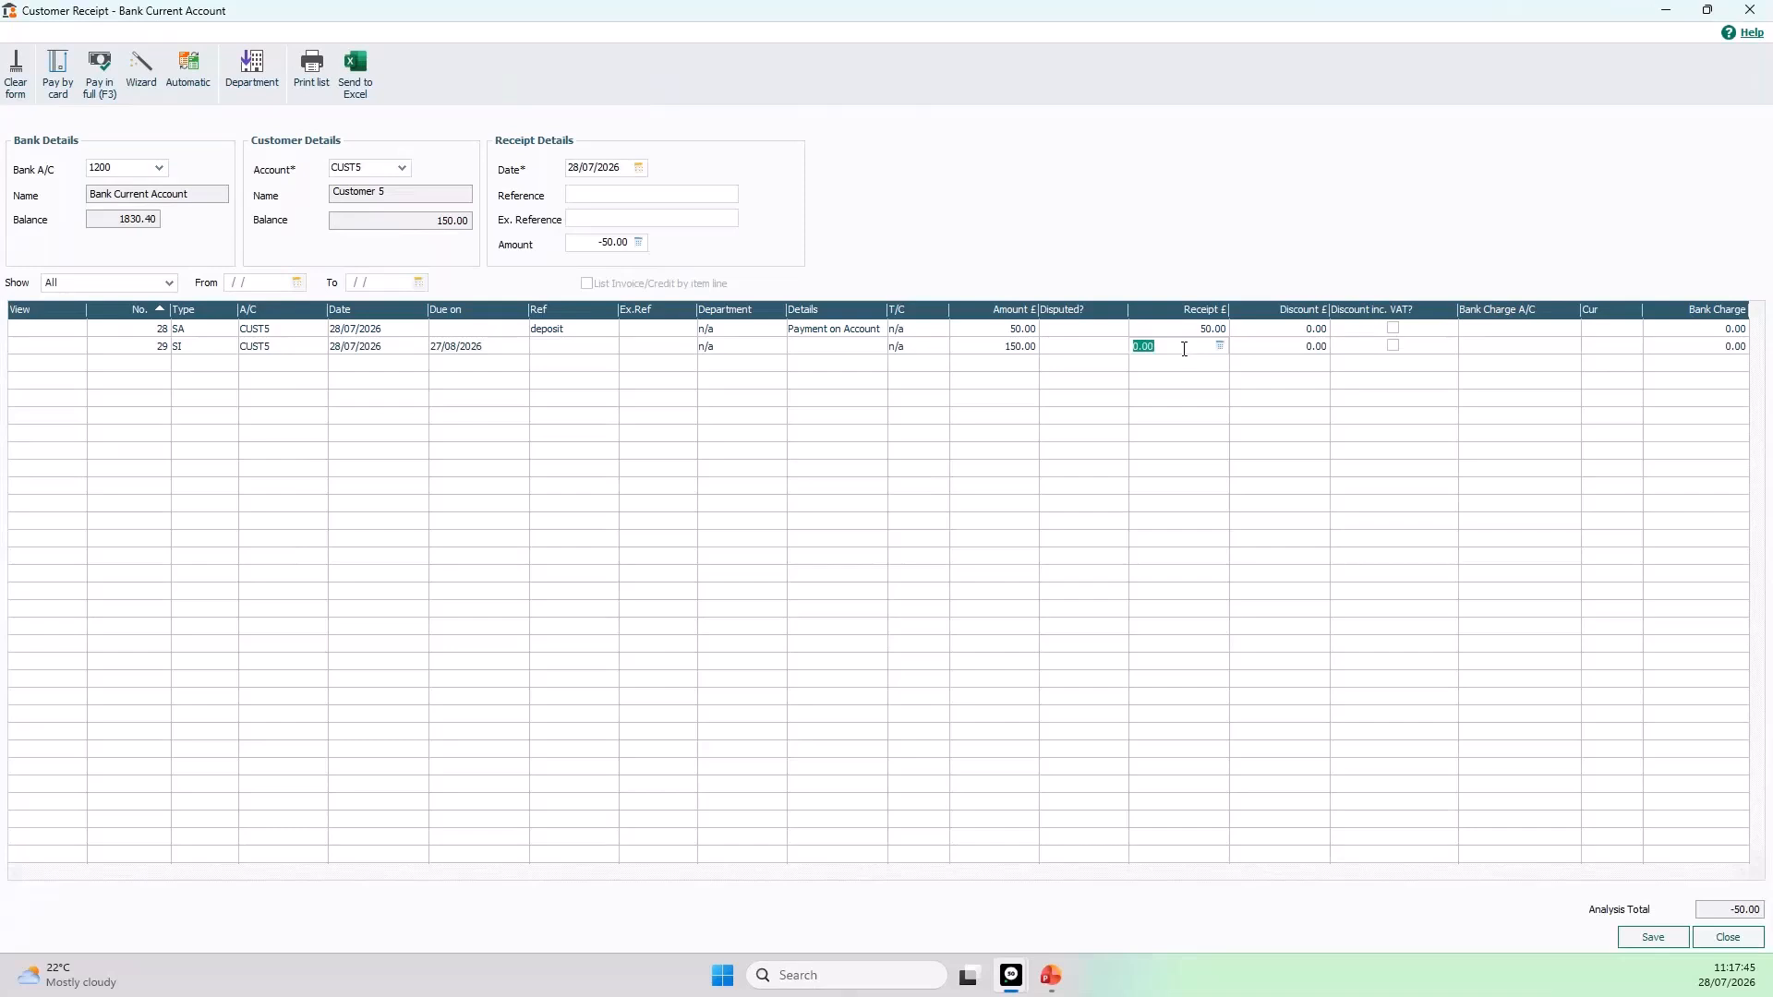
pyautogui.write('50')
pyautogui.press('Tab')
pyautogui.click(1634, 941)
pyautogui.click(1749, 944)
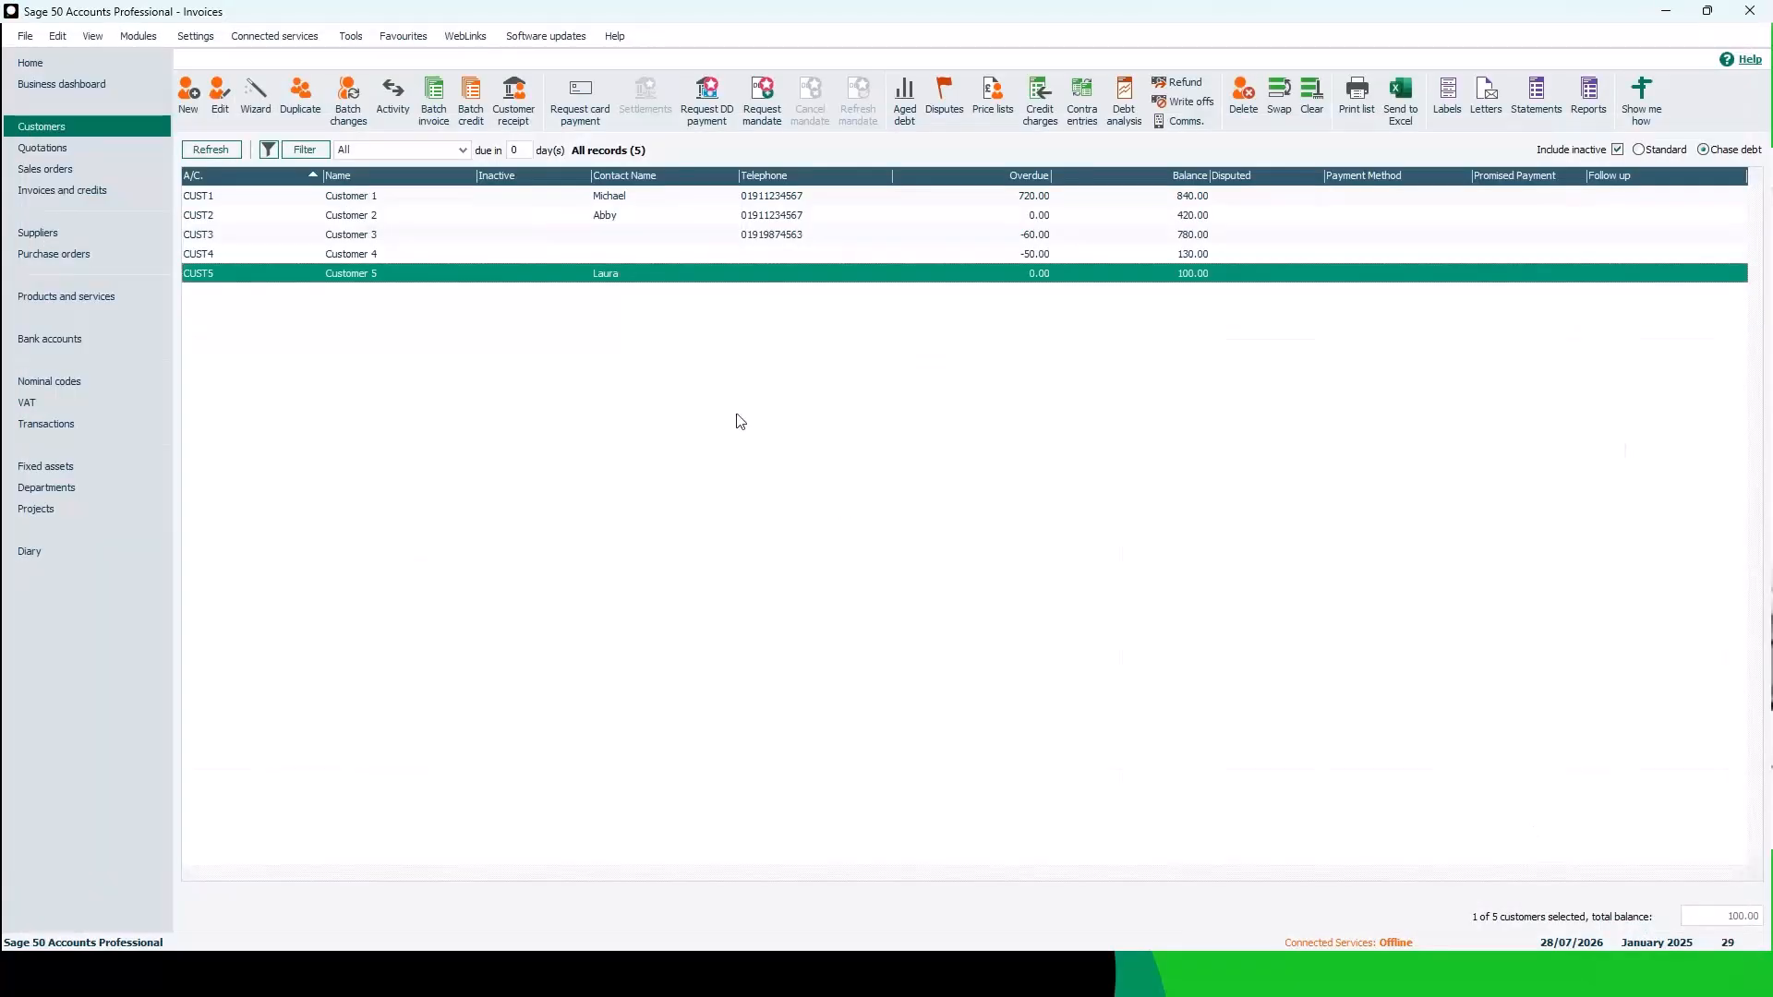
# Step: Examine the allocation in the CUST5 activity with fully allocated transactions included, and close the activity
pyautogui.click(393, 116)
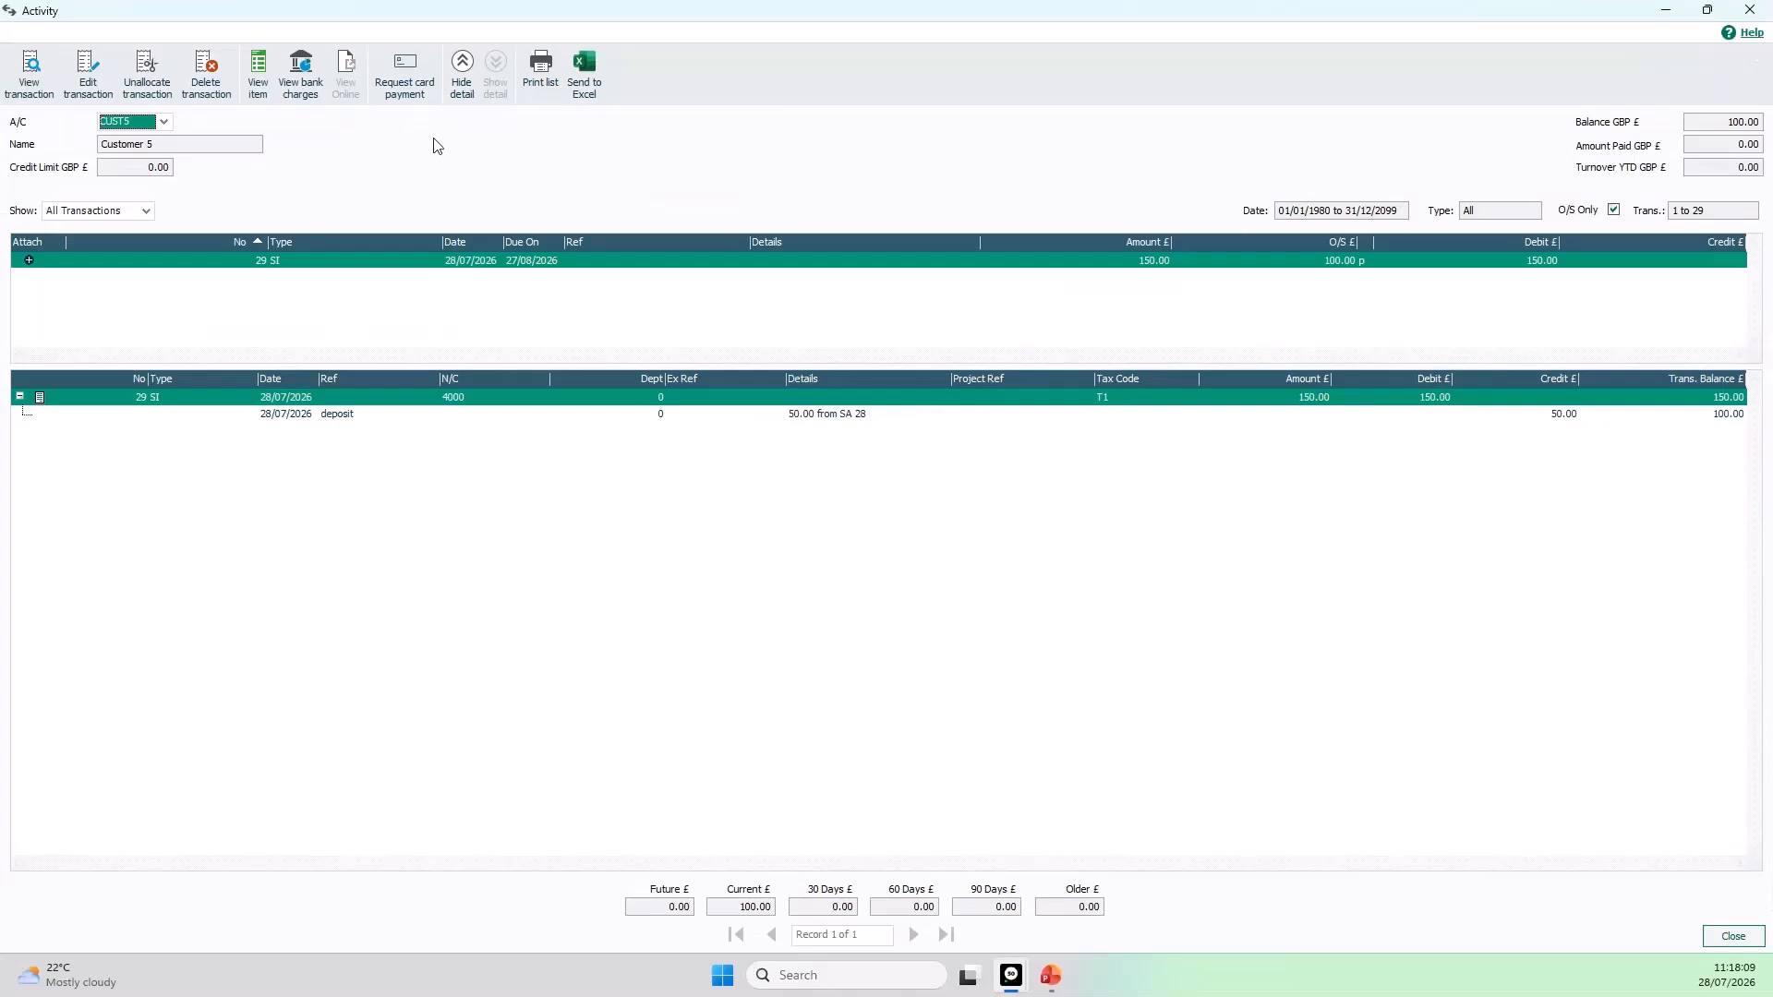
pyautogui.click(1614, 210)
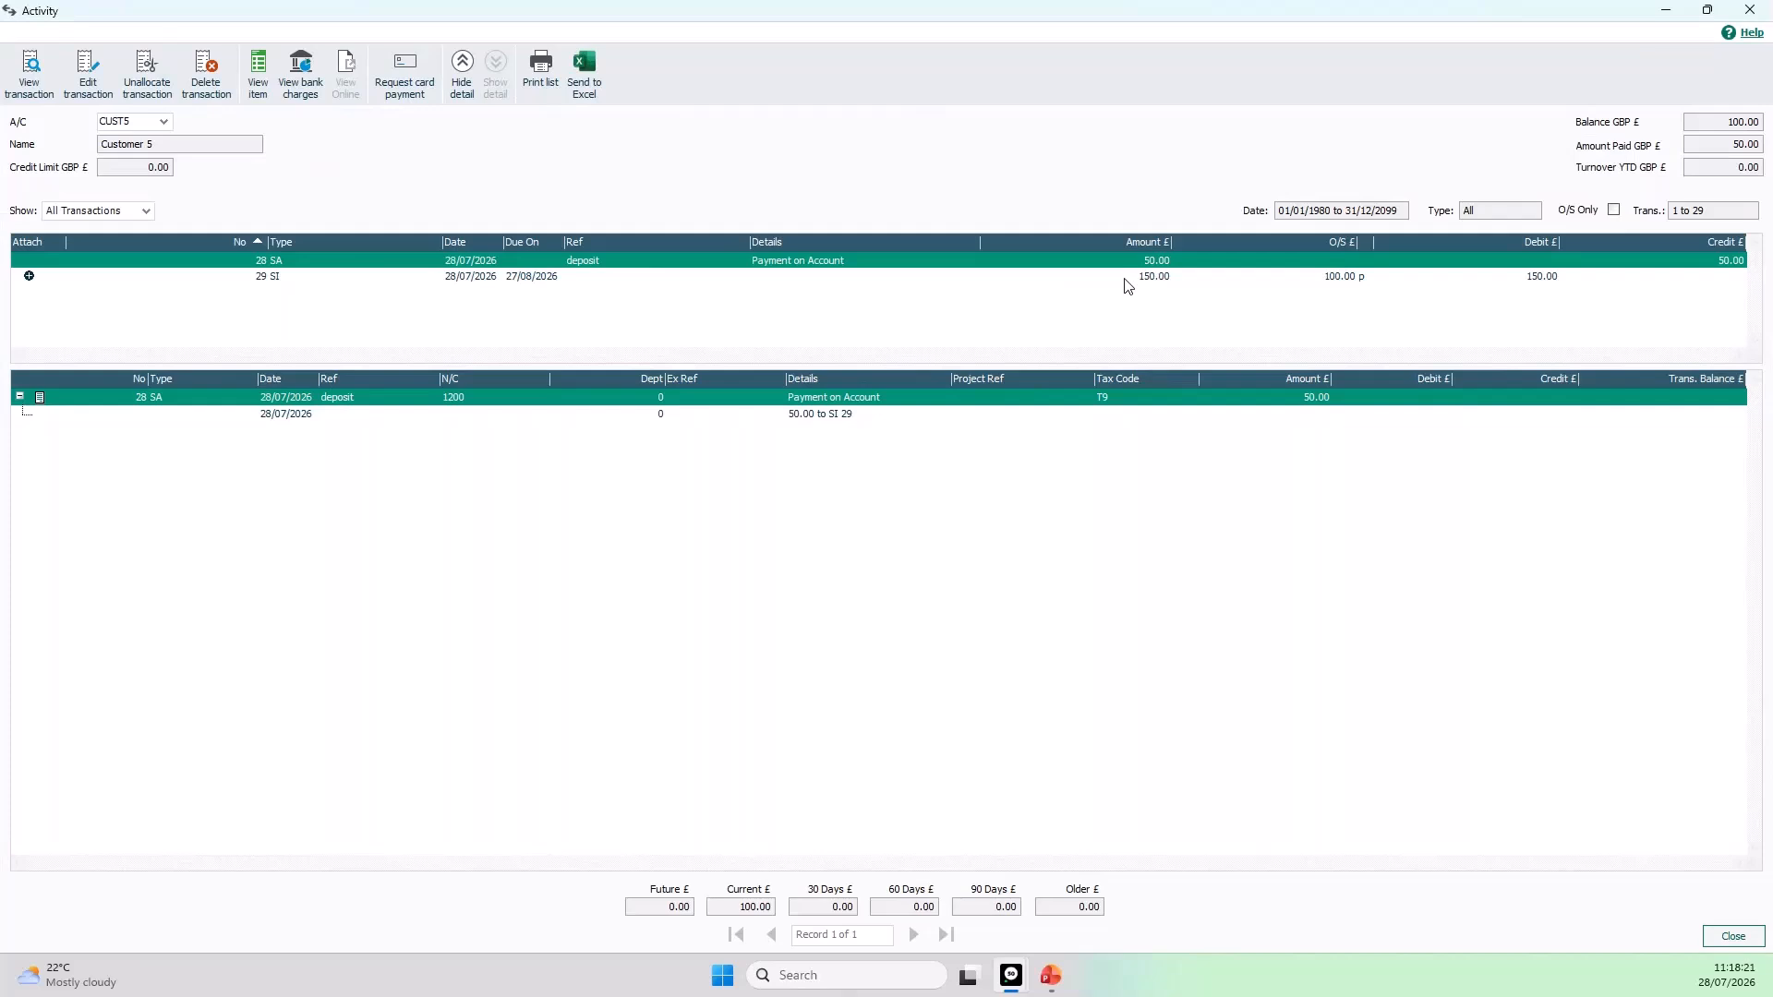
pyautogui.click(1147, 279)
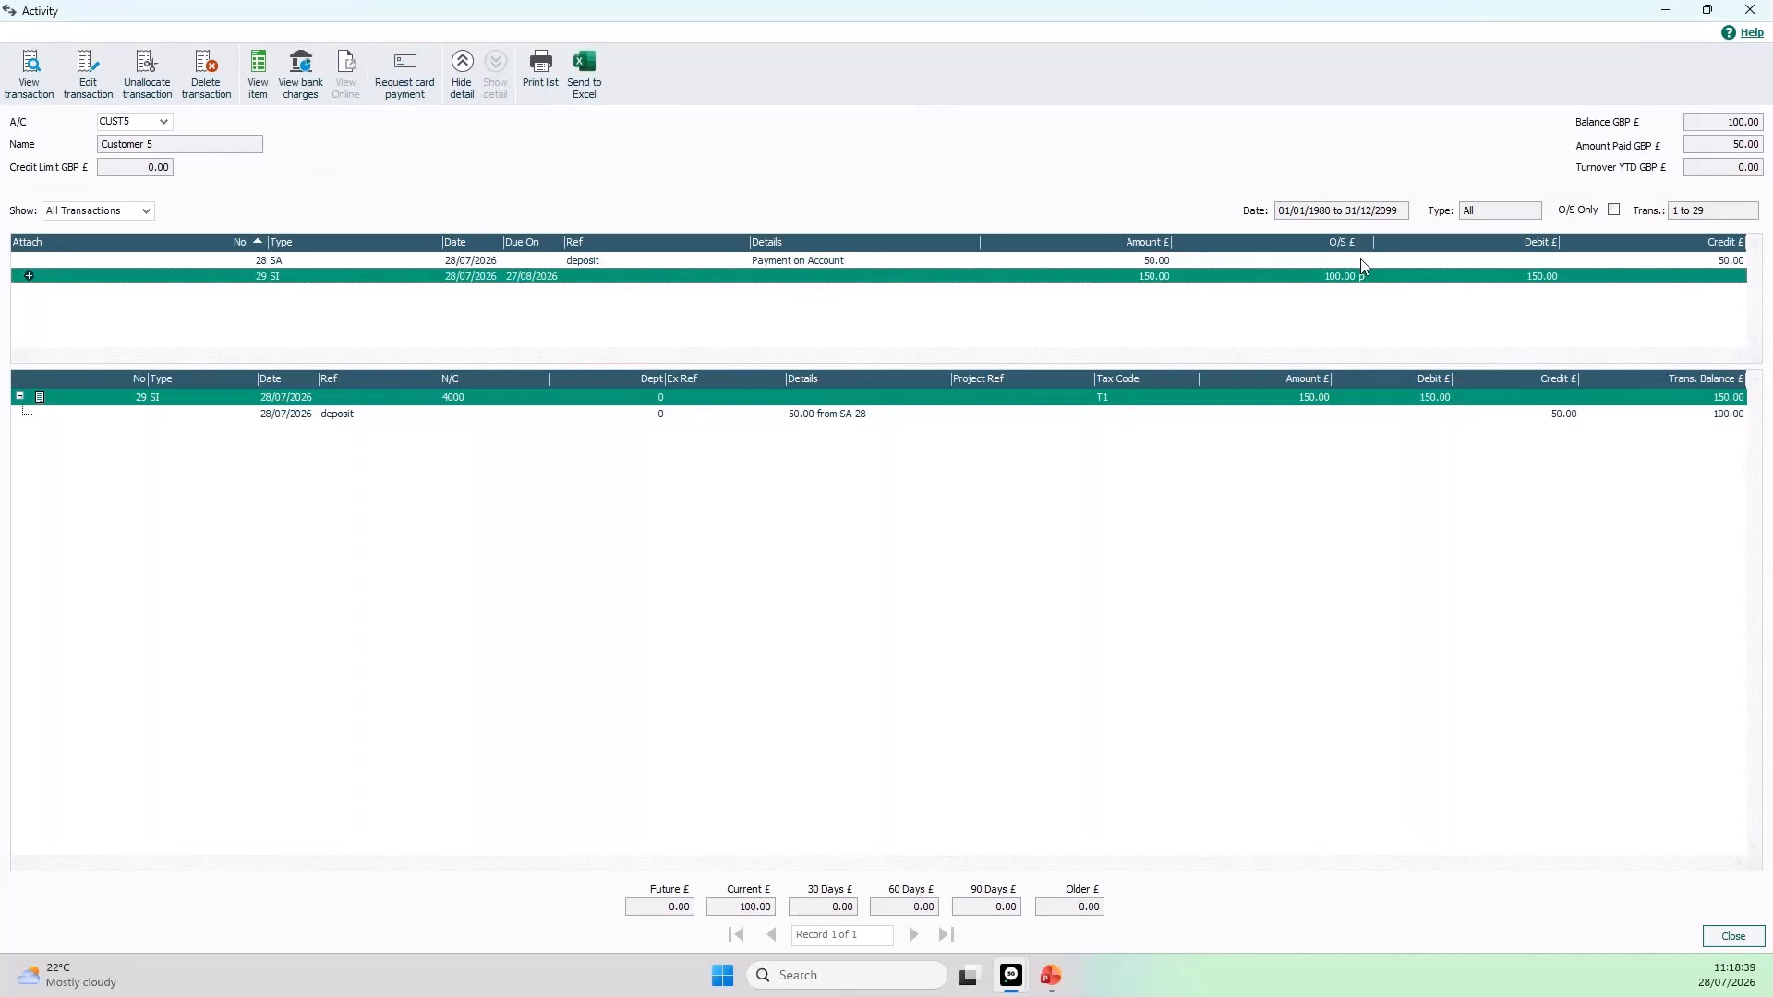
pyautogui.click(1734, 937)
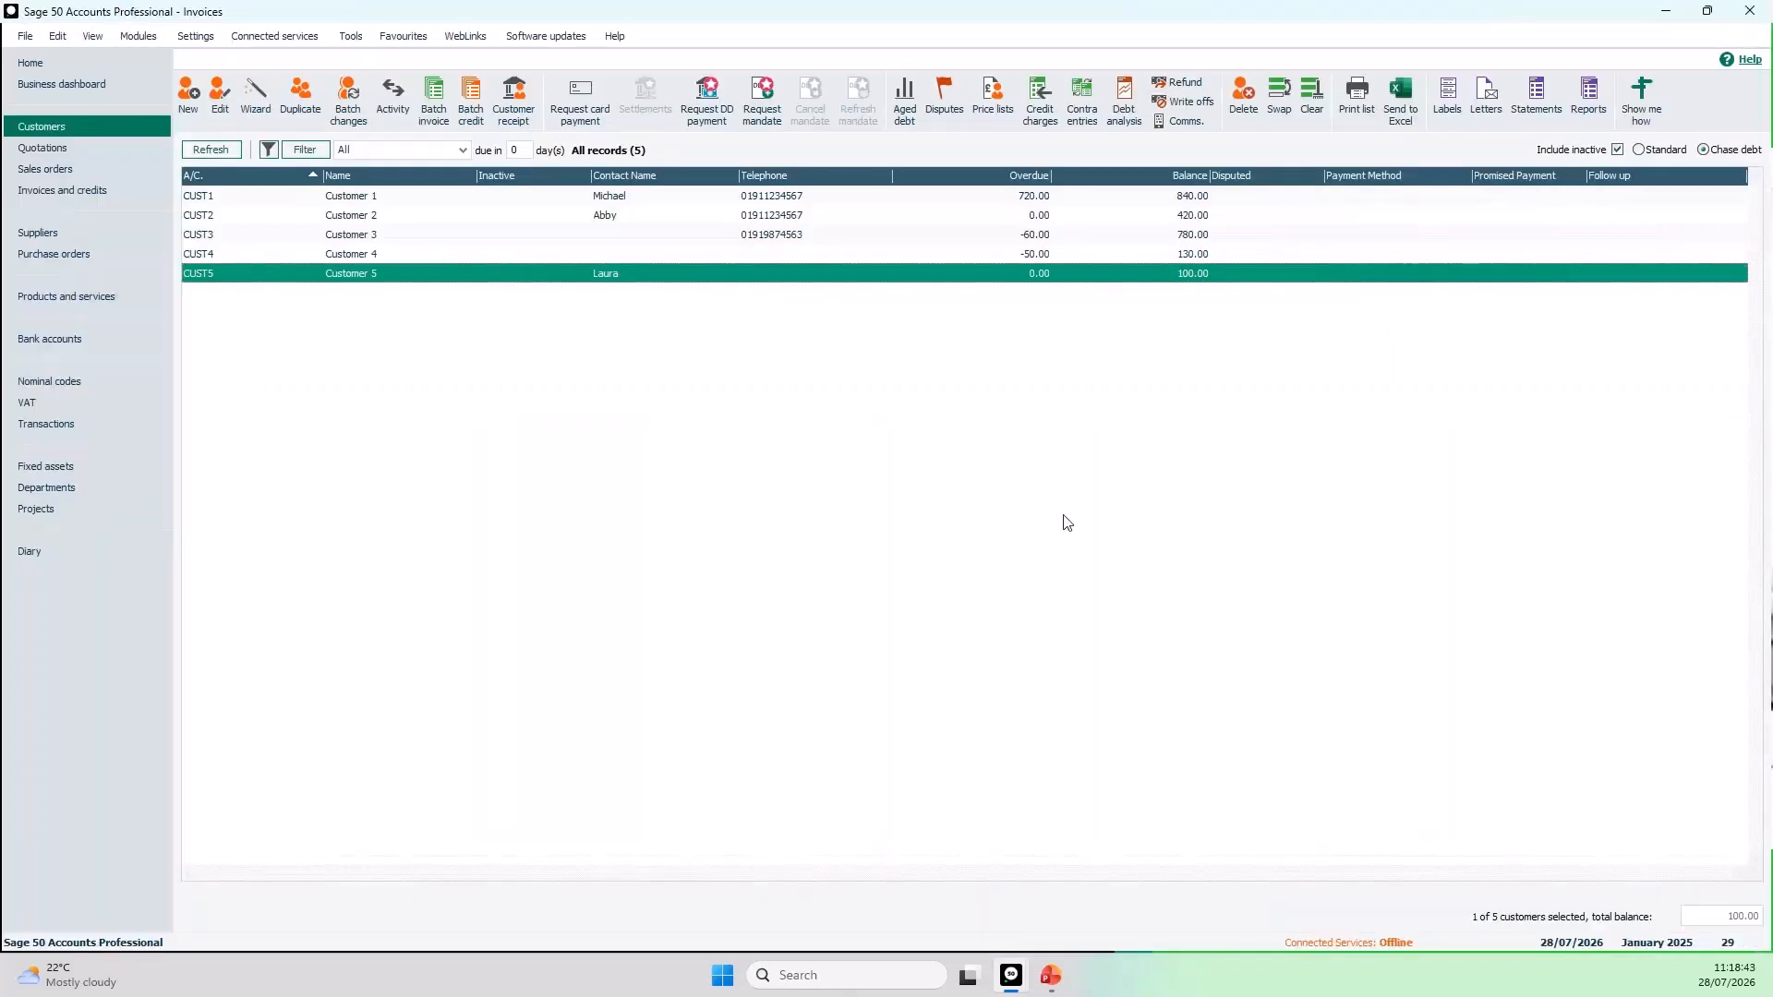
# Step: Record a customer receipt paying the outstanding 100.00 on the CUST5 invoice in full, and save it
pyautogui.click(516, 119)
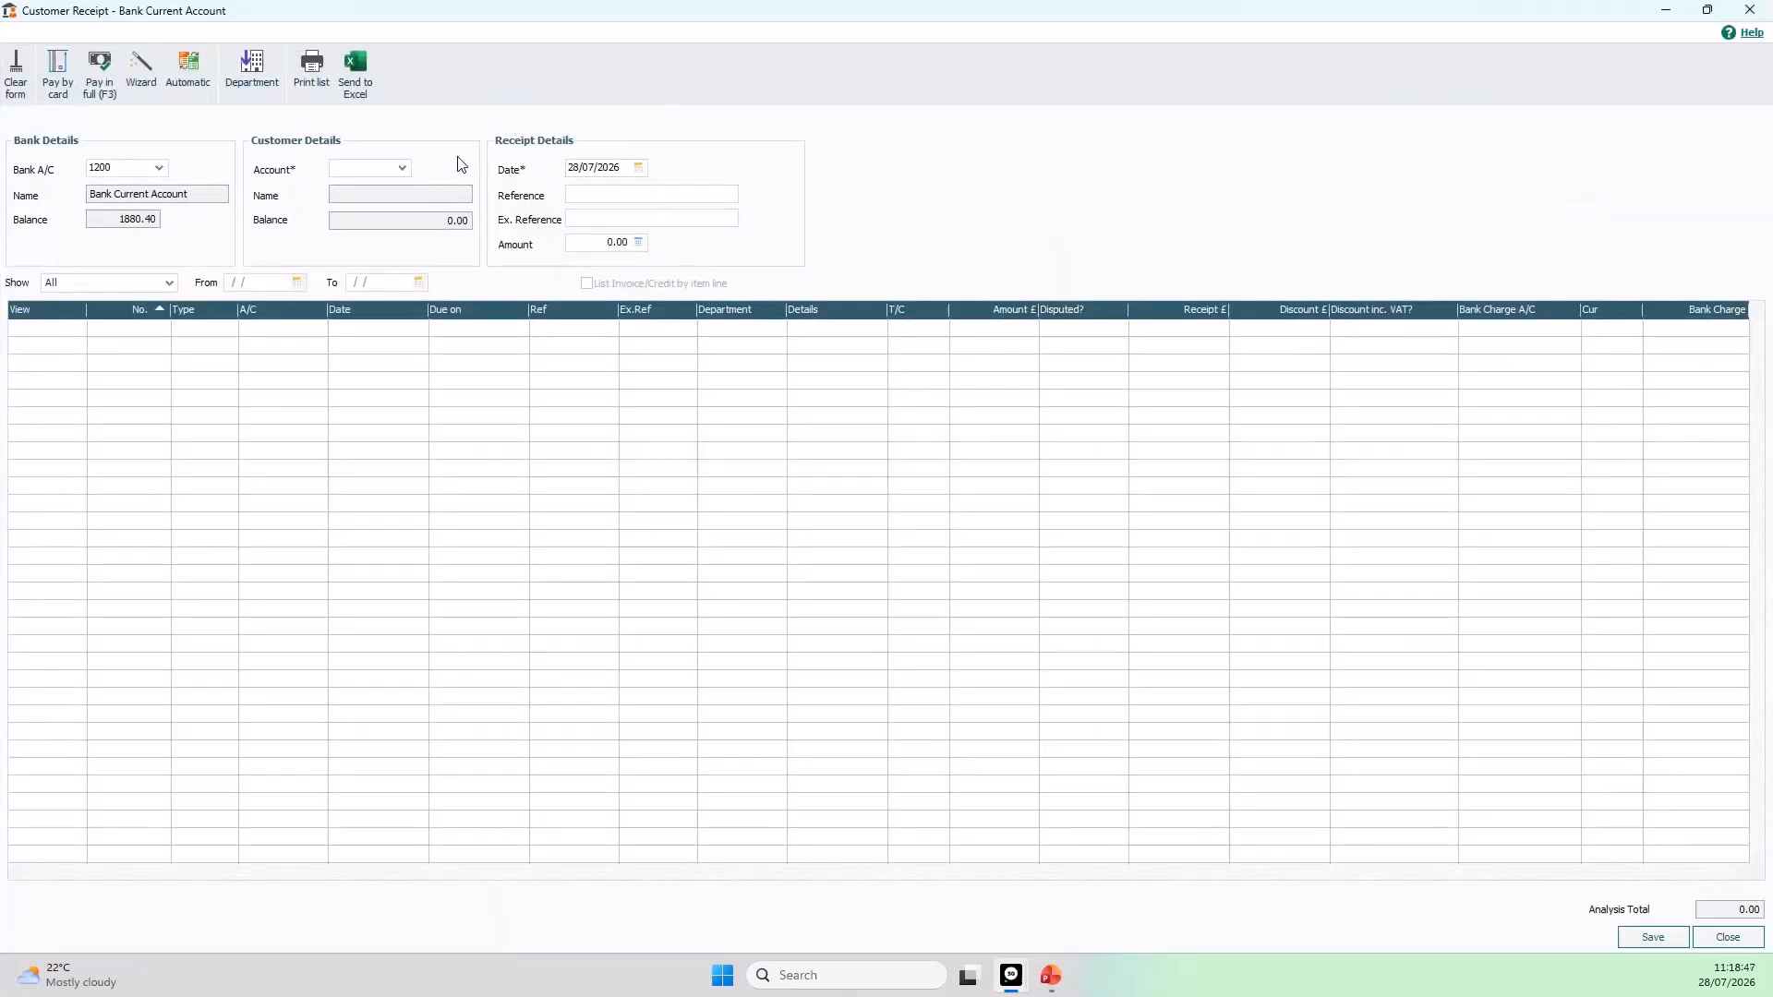
pyautogui.click(403, 169)
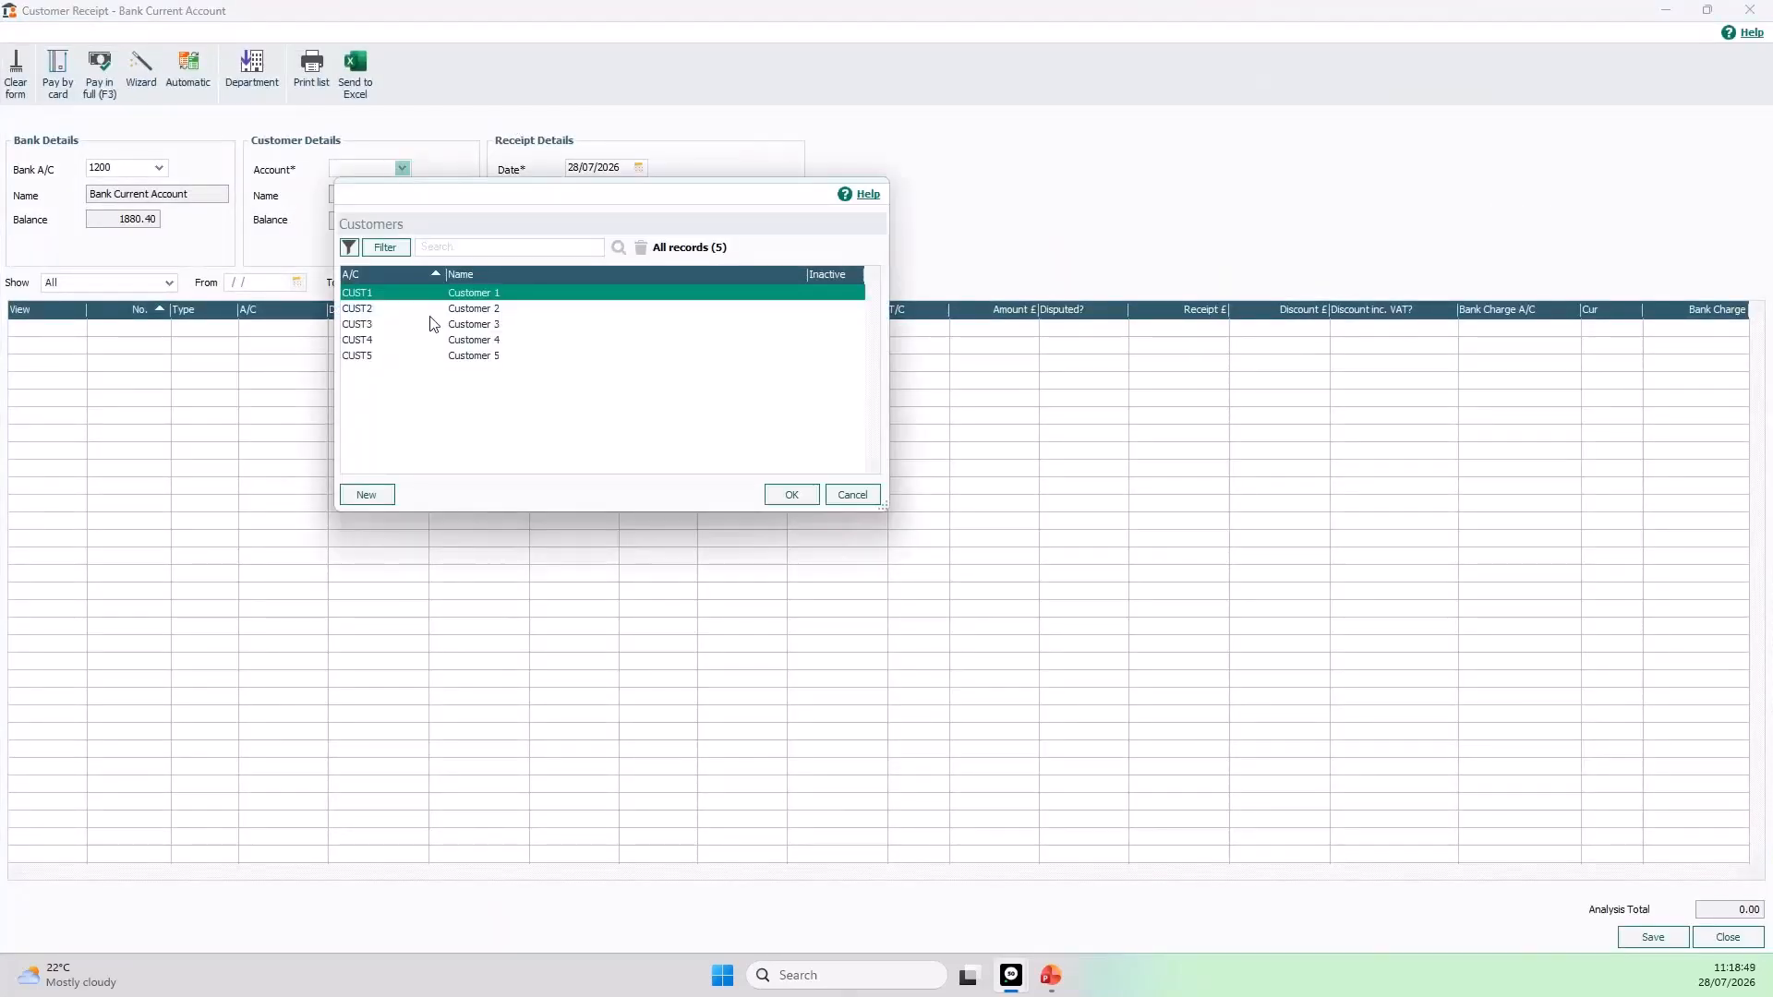
pyautogui.click(476, 359)
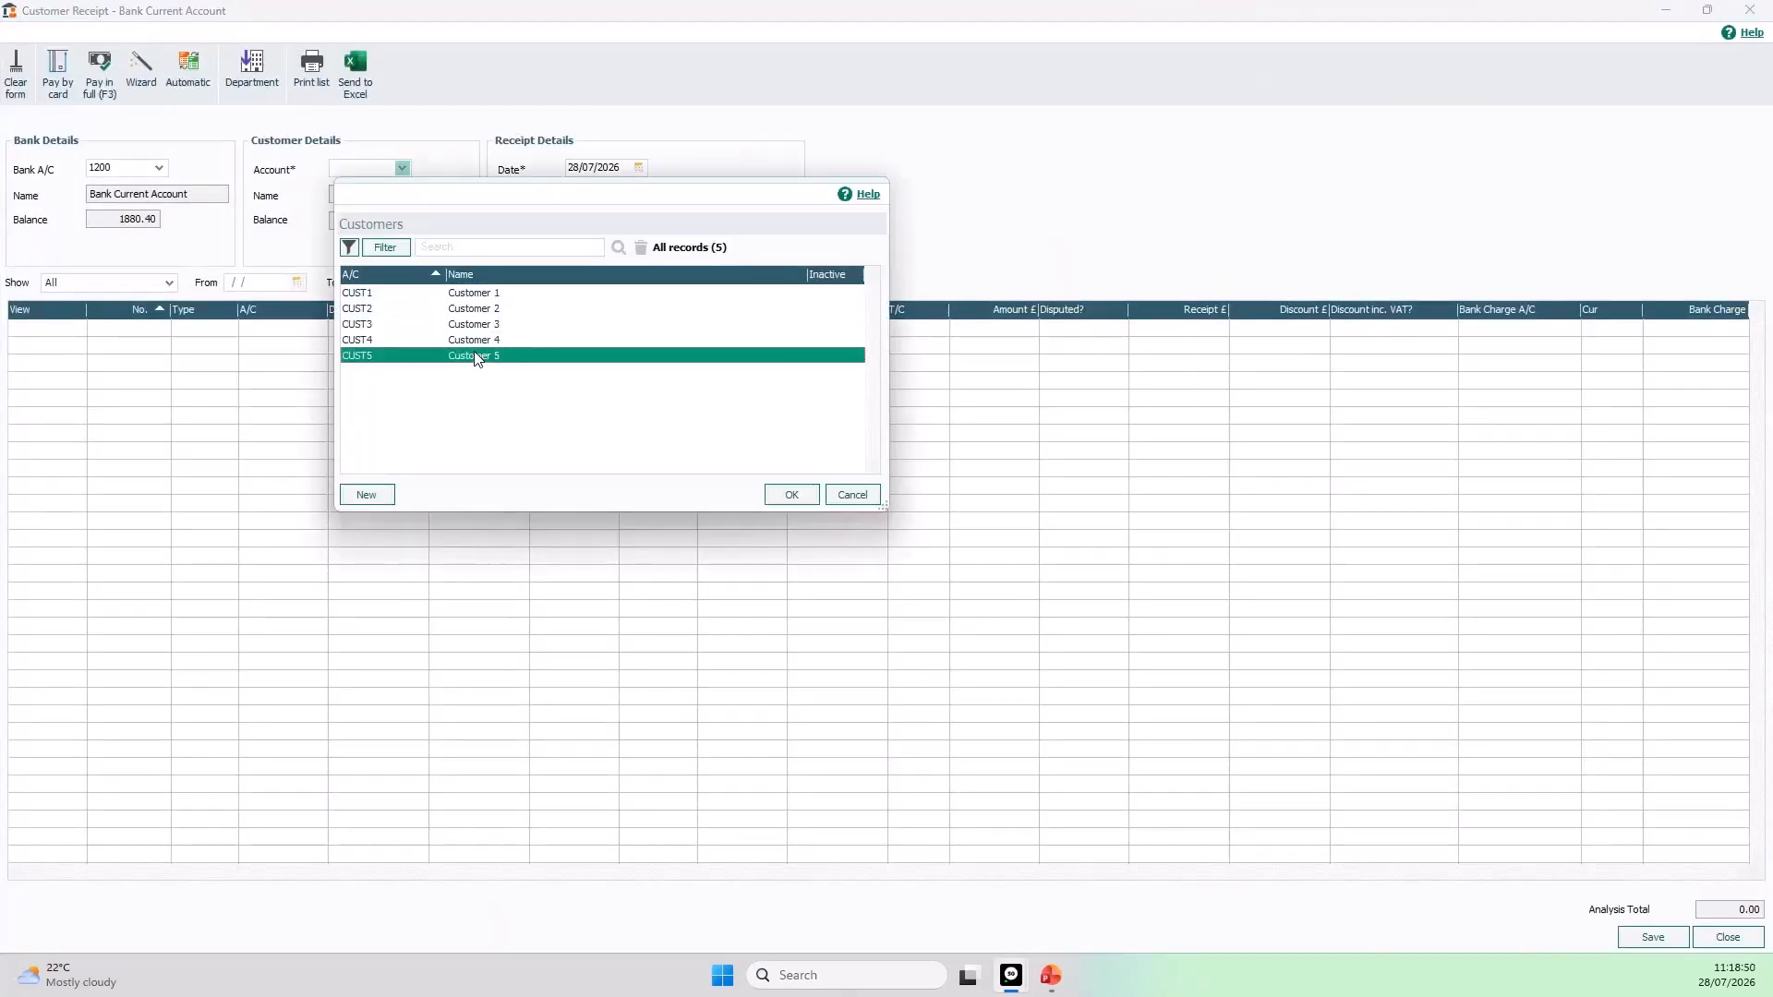
pyautogui.click(805, 495)
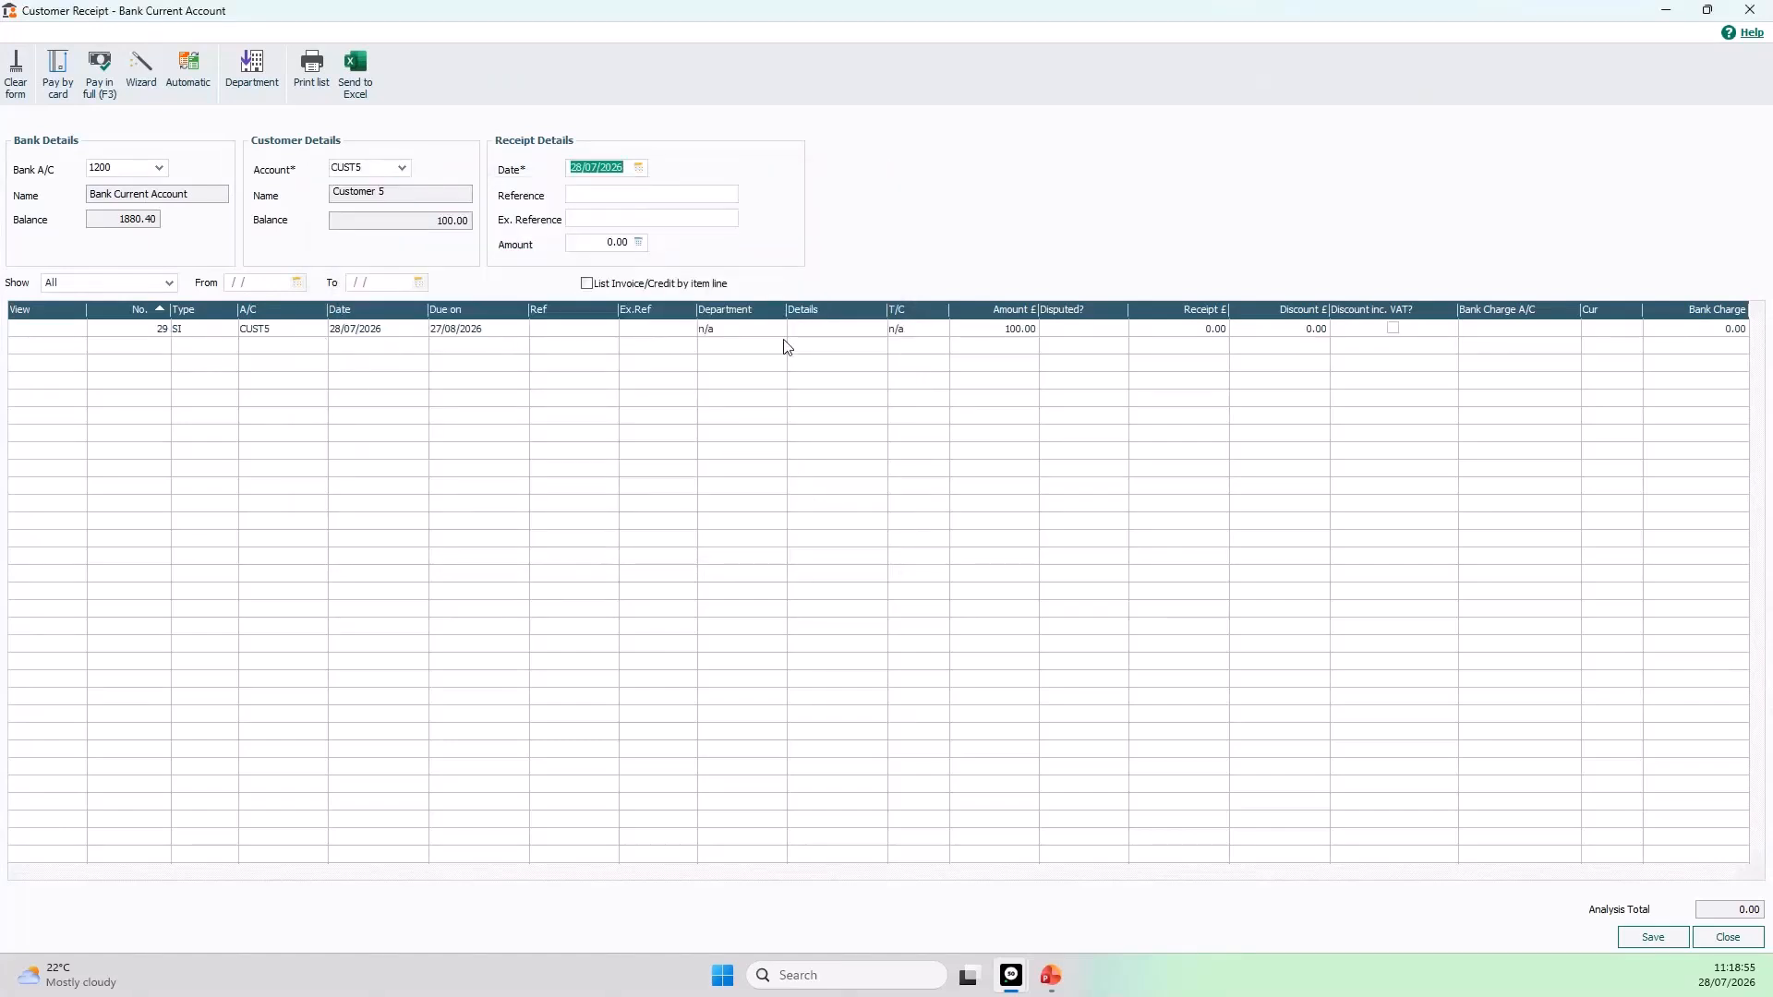
pyautogui.click(1175, 330)
pyautogui.click(1220, 330)
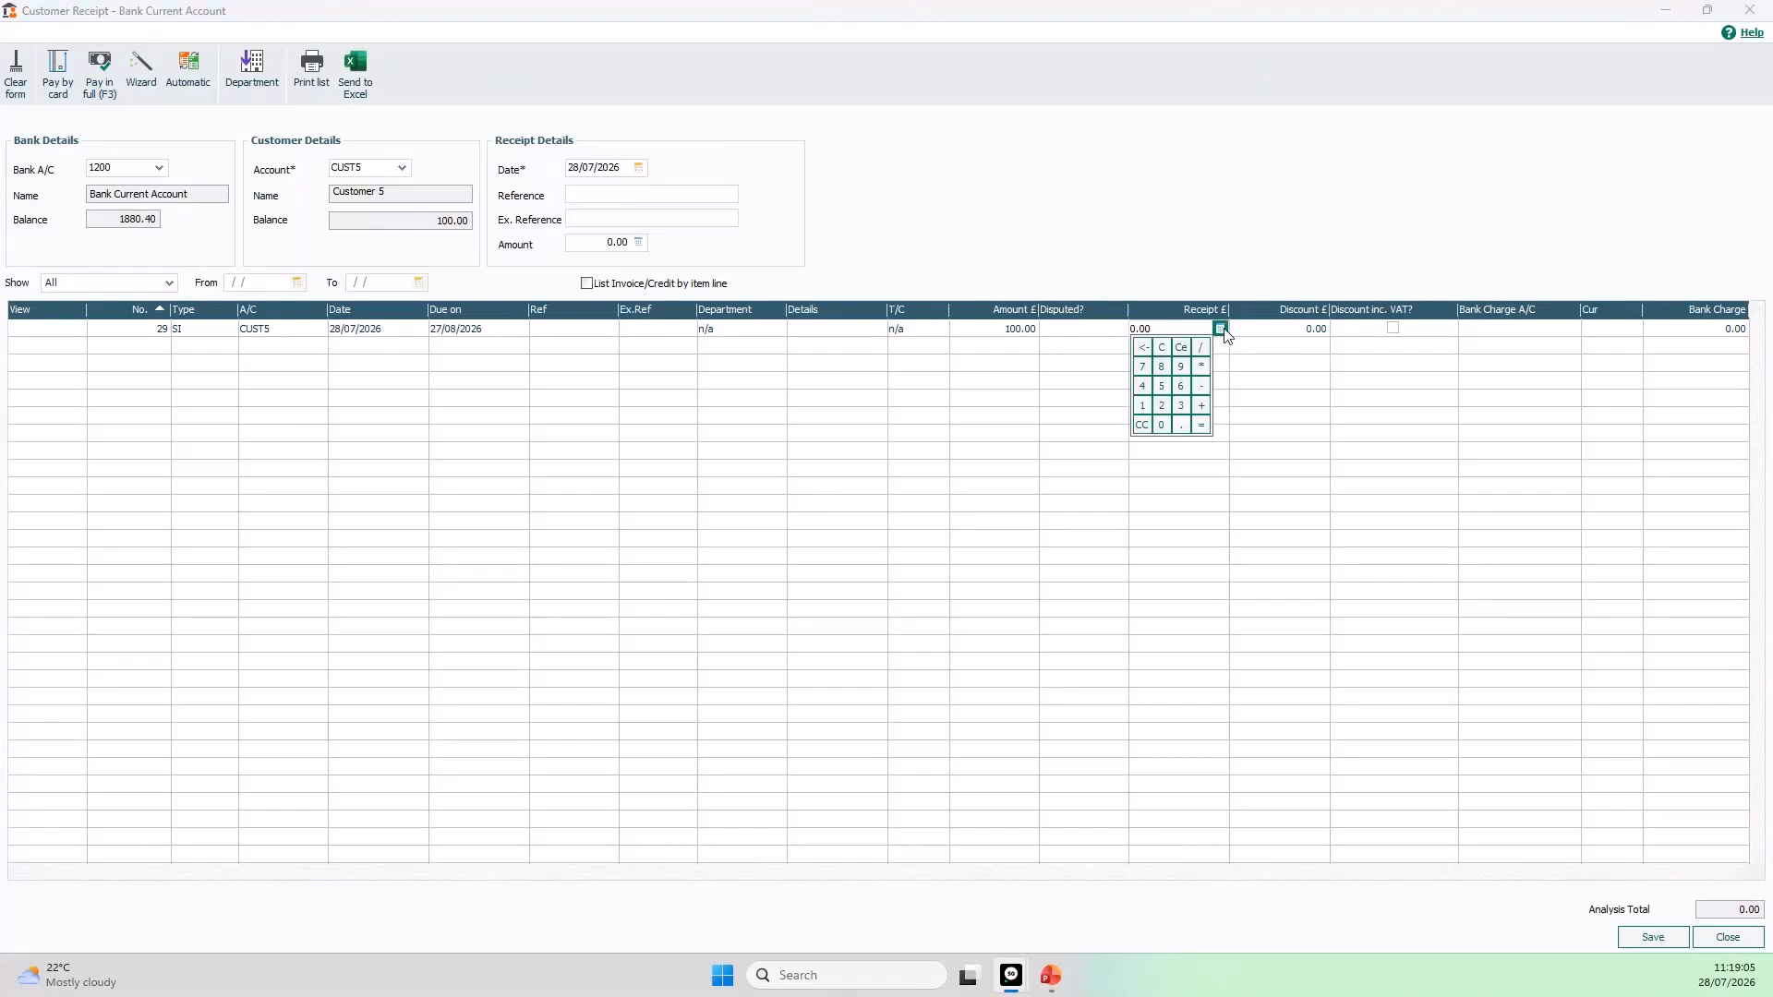
pyautogui.click(103, 88)
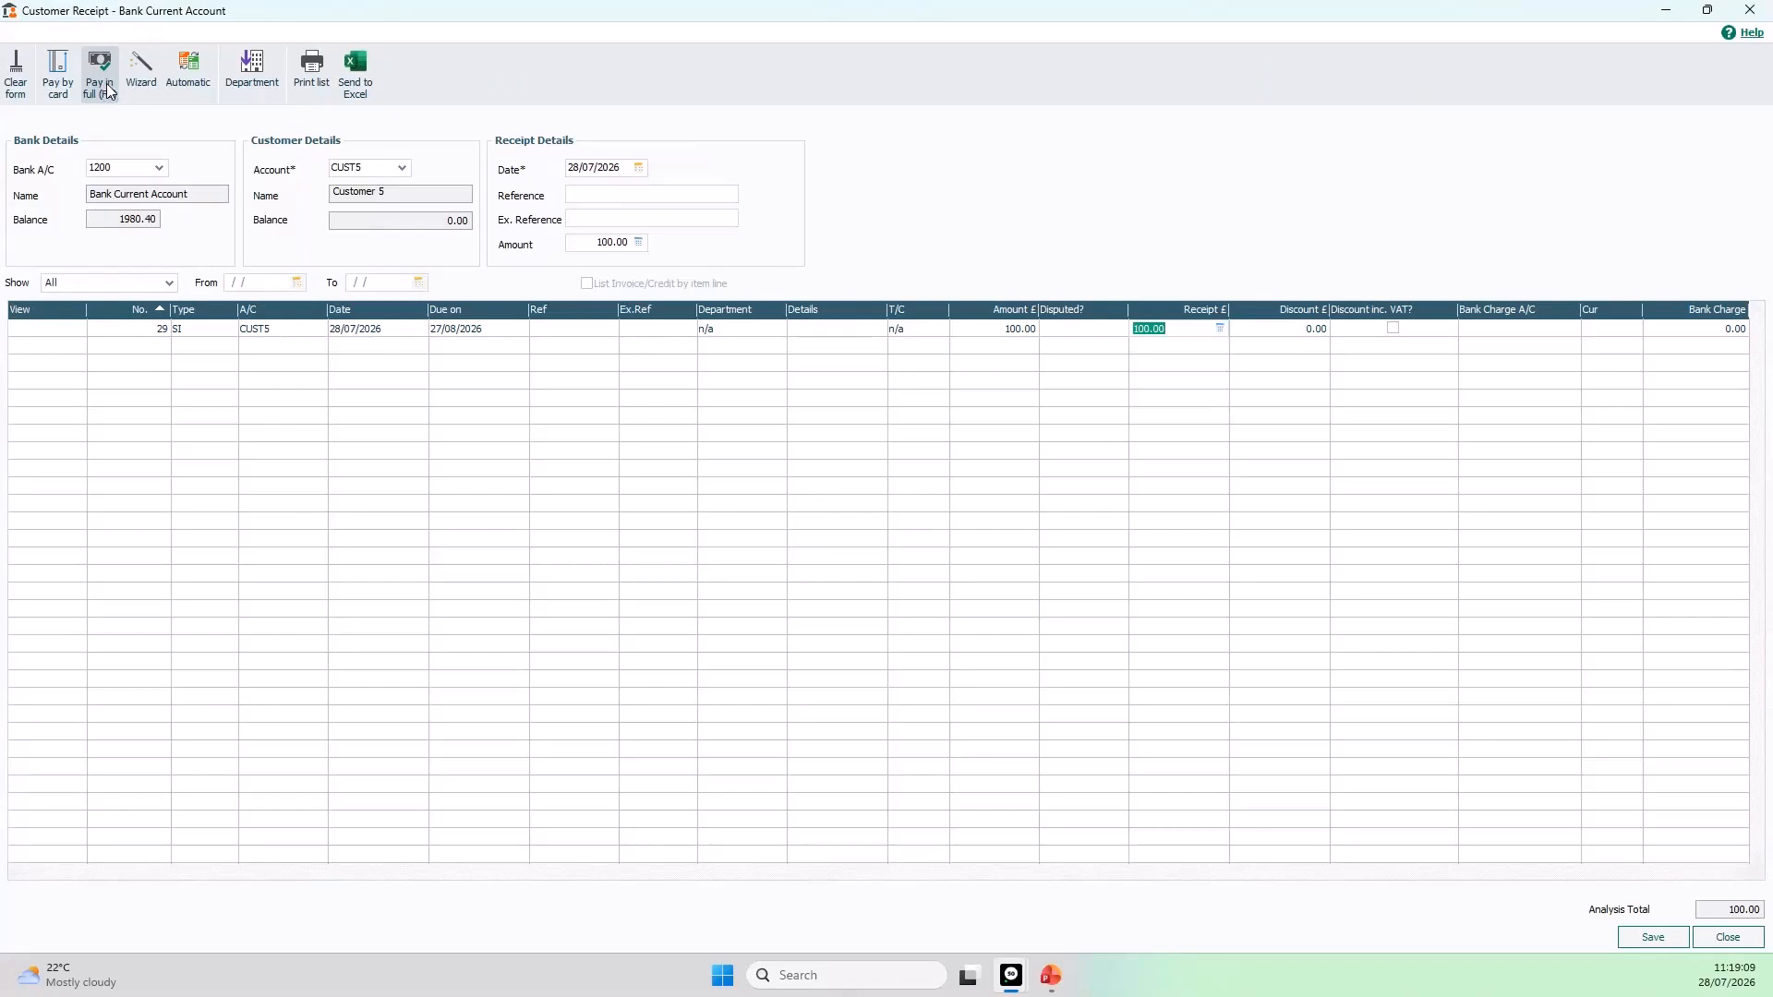
pyautogui.click(1667, 940)
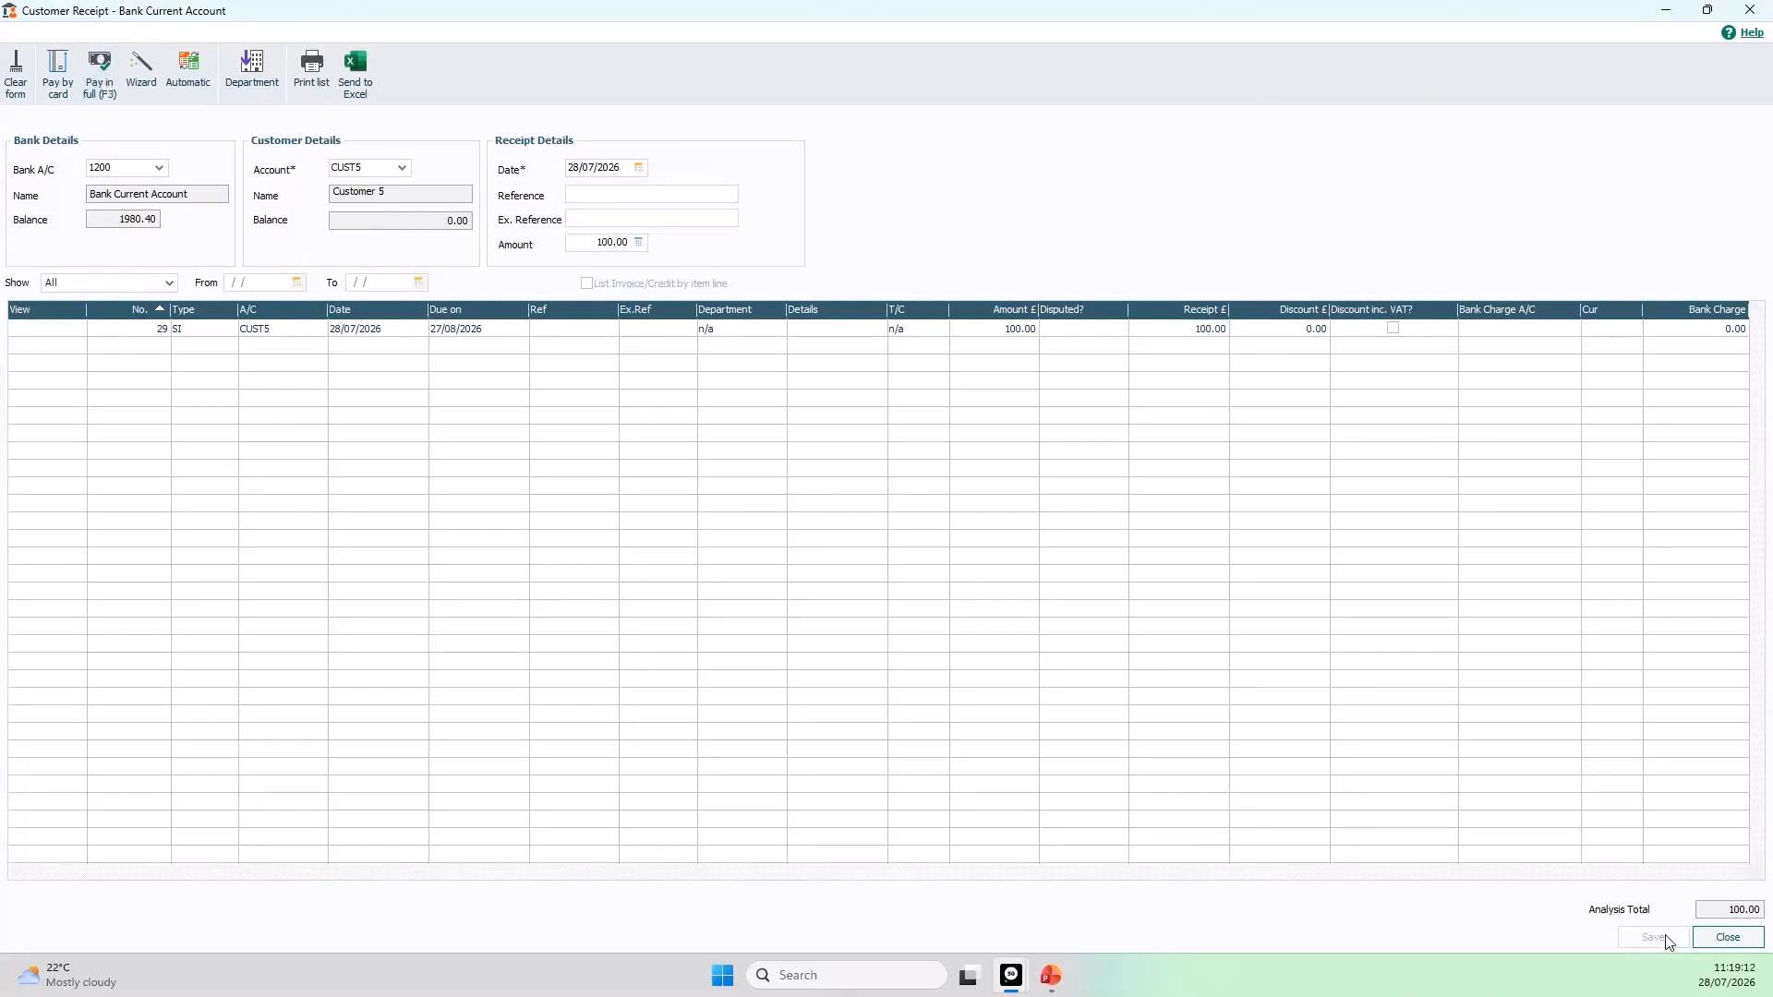
# Step: Close the customer receipt form, examine each transaction's allocation in the CUST5 activity with fully allocated transactions included, and close the activity
pyautogui.click(1728, 938)
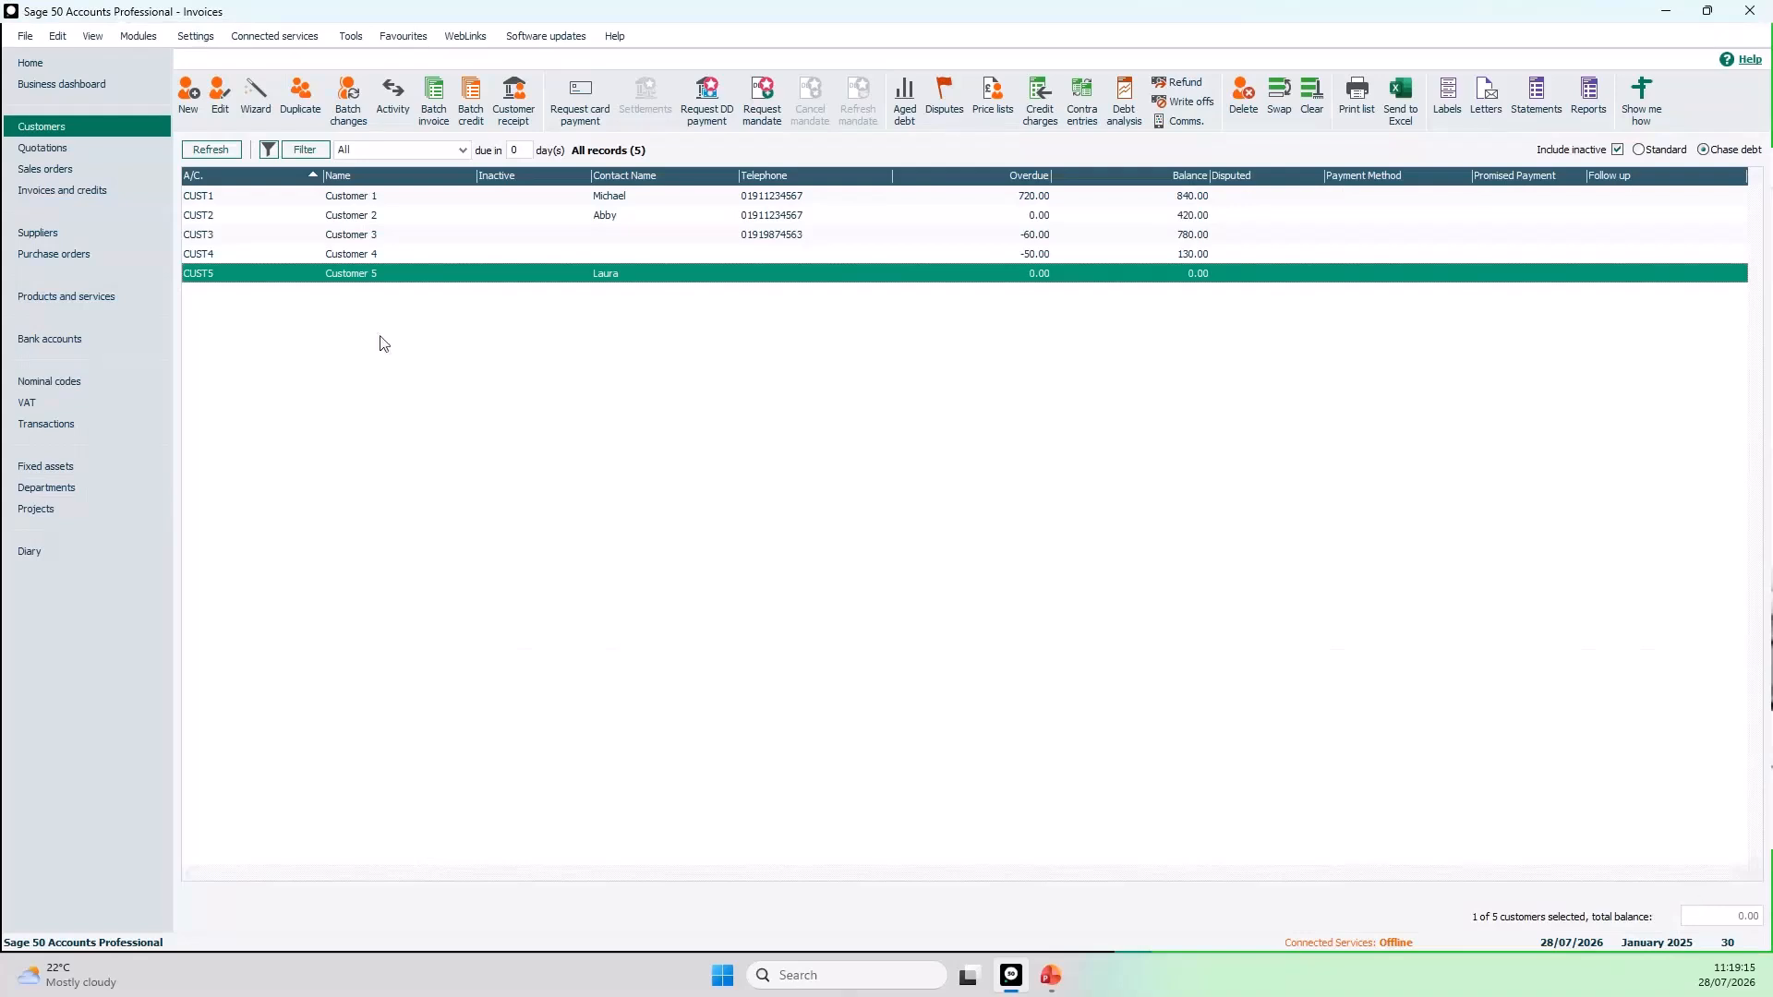
pyautogui.click(396, 111)
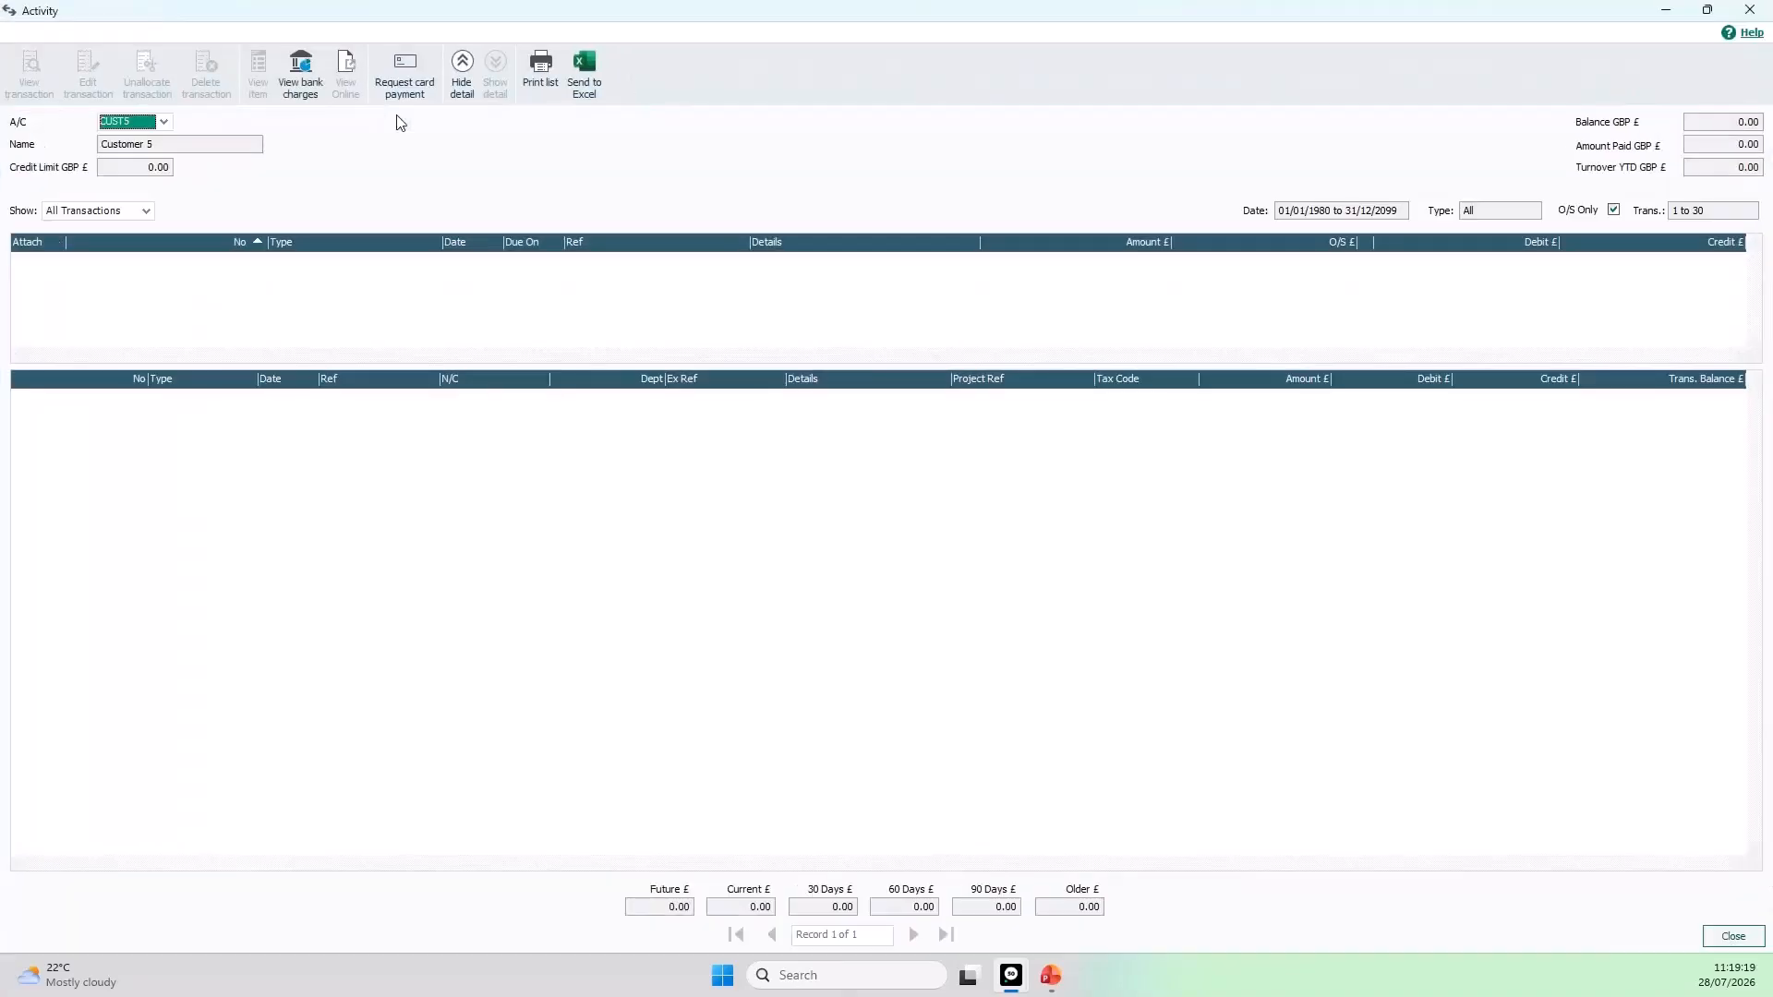
pyautogui.click(1613, 210)
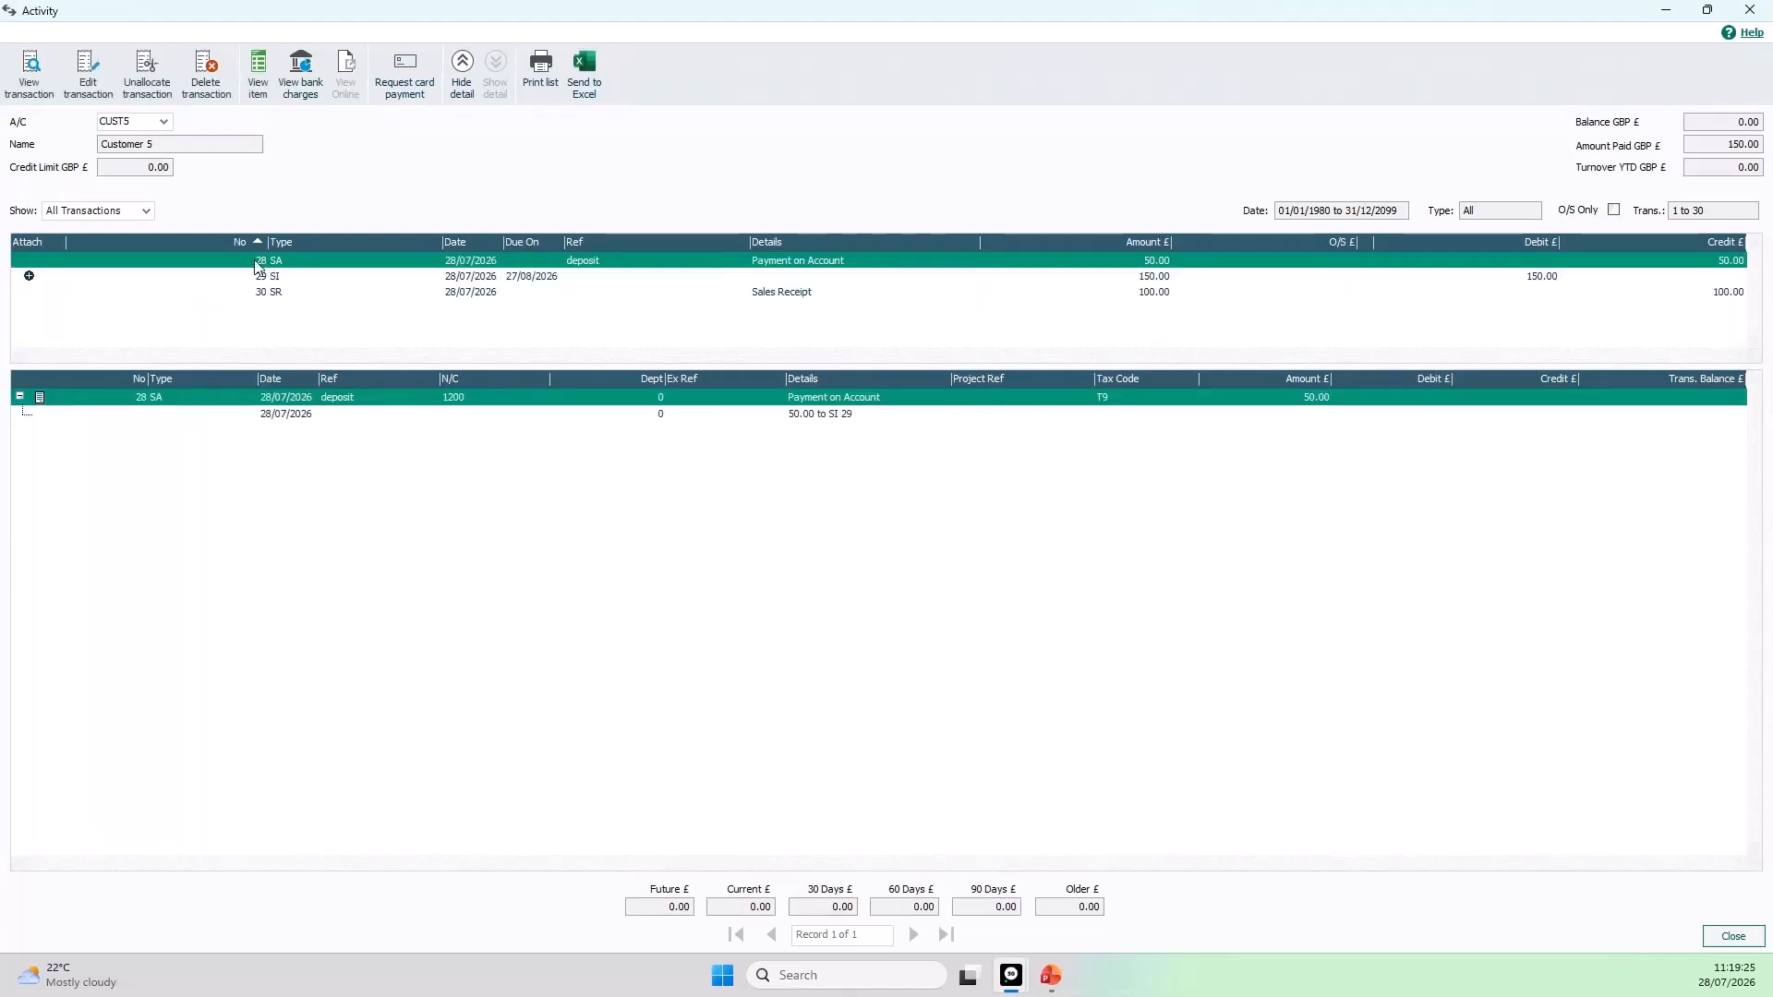
pyautogui.click(246, 265)
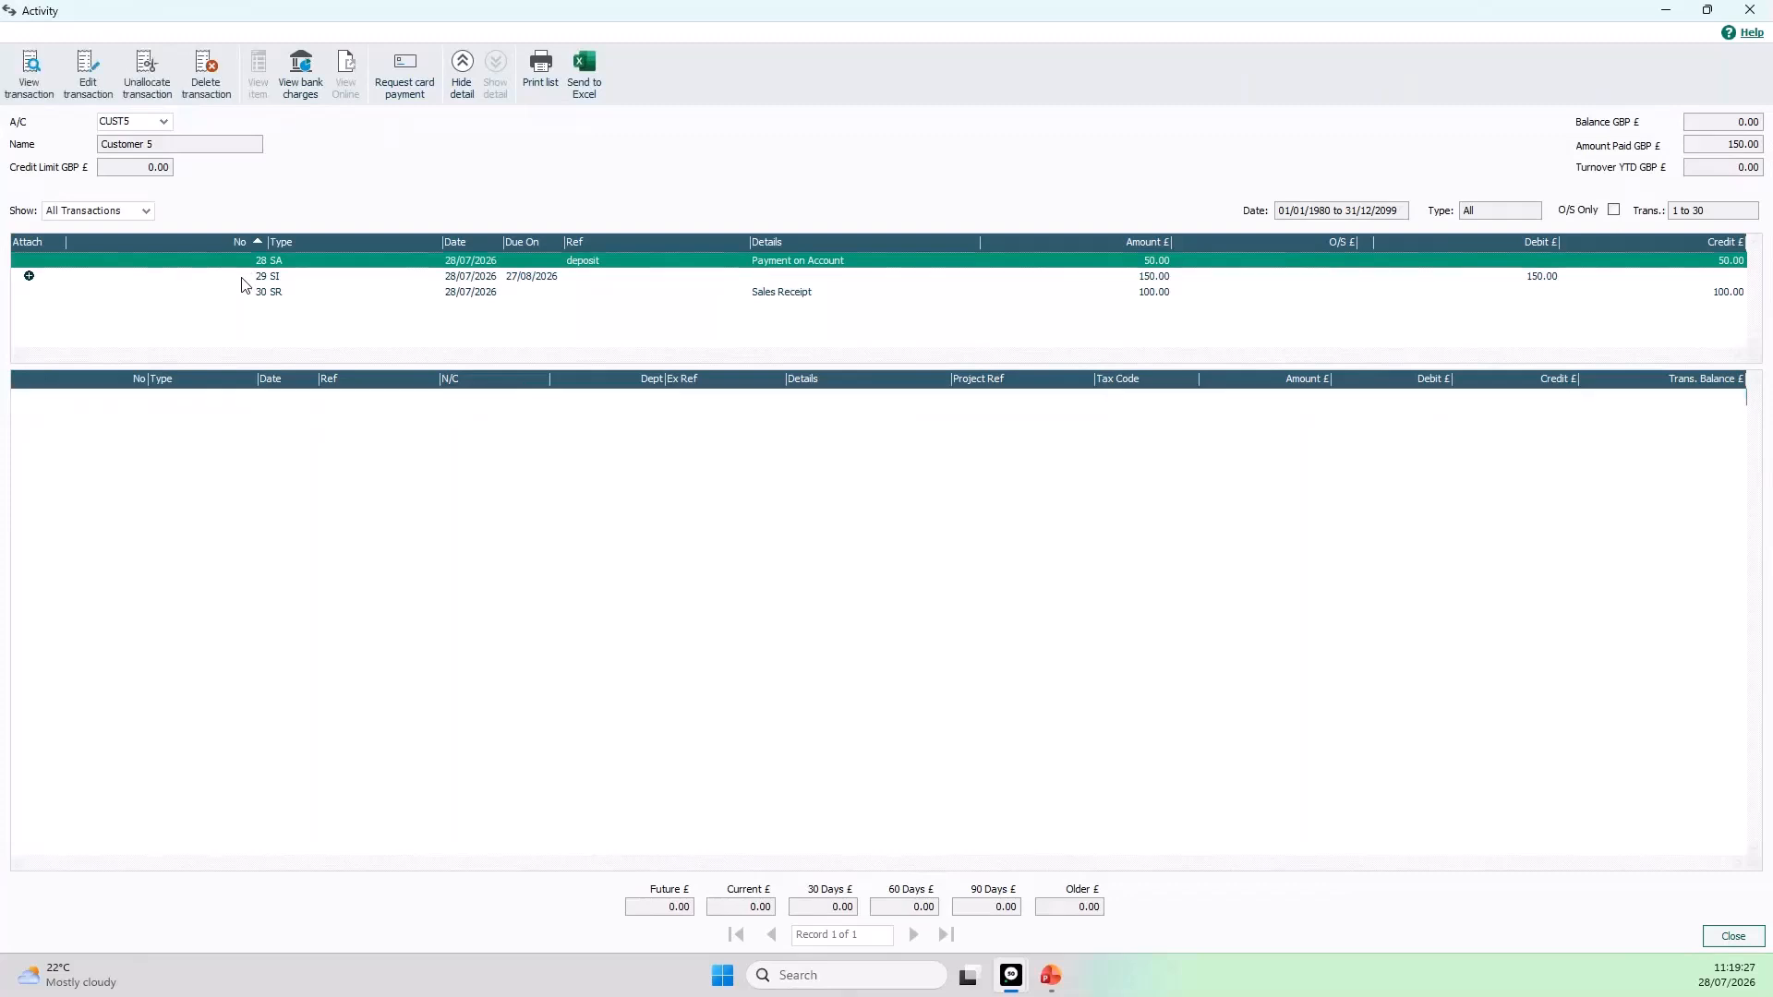
pyautogui.click(247, 279)
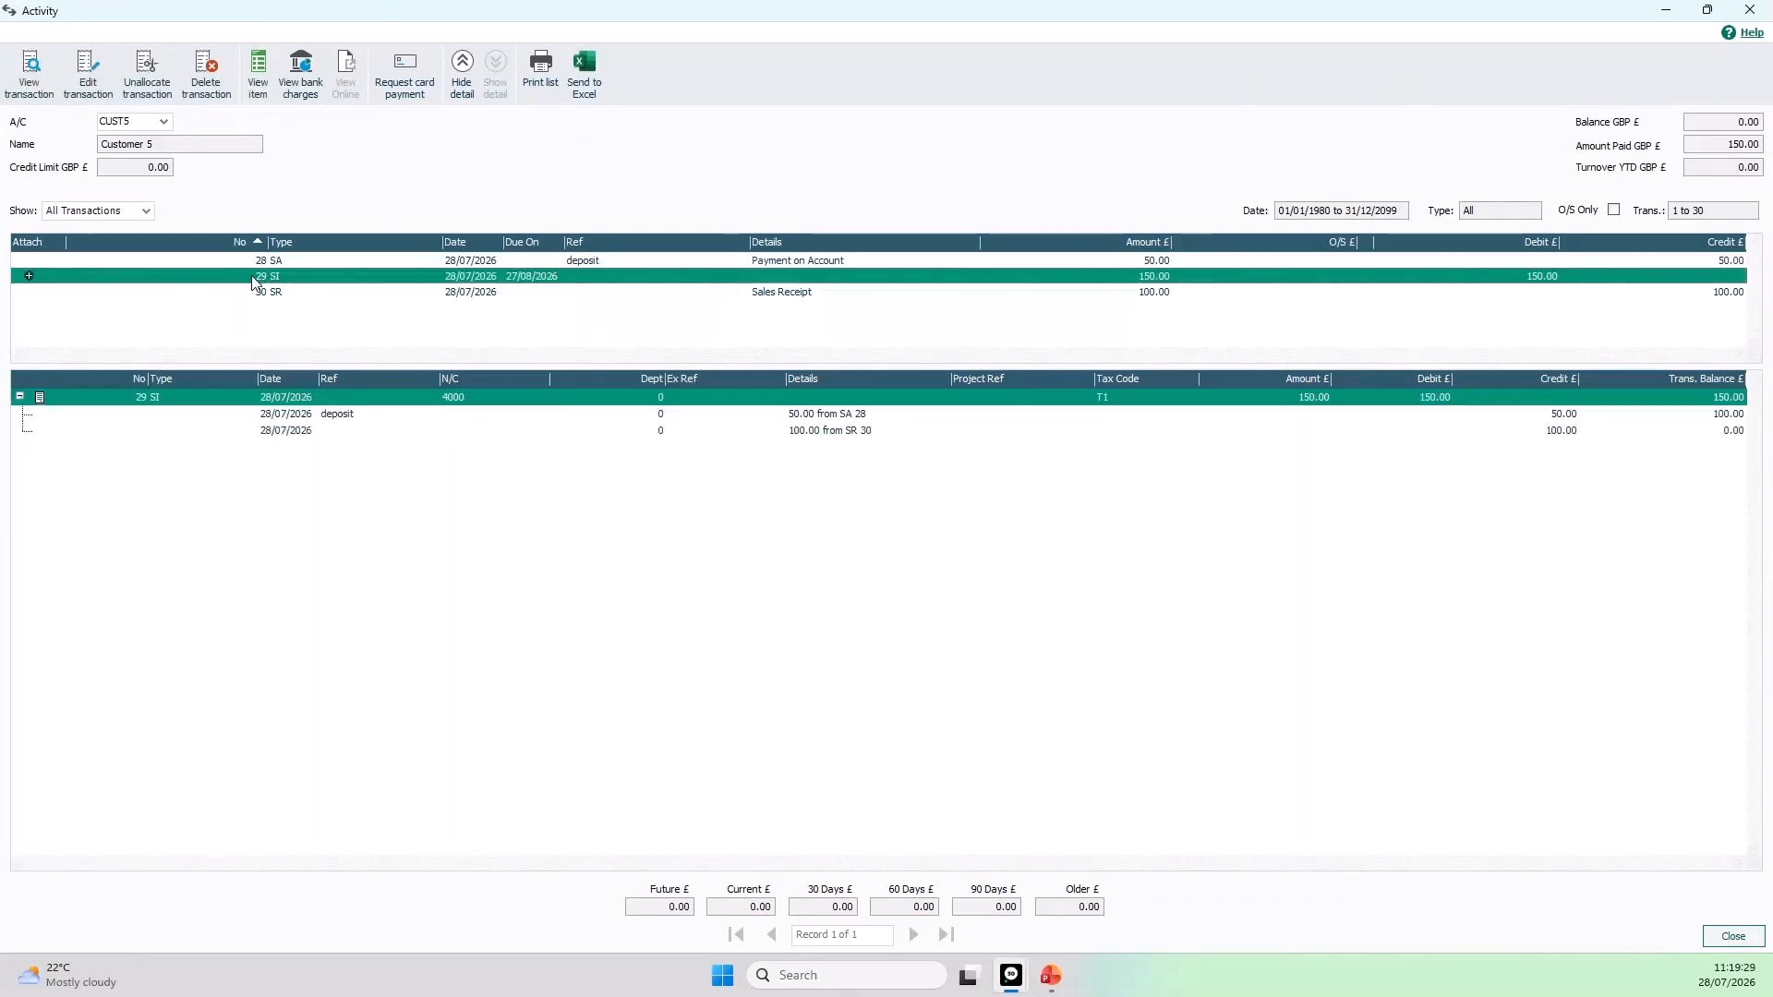
pyautogui.click(251, 296)
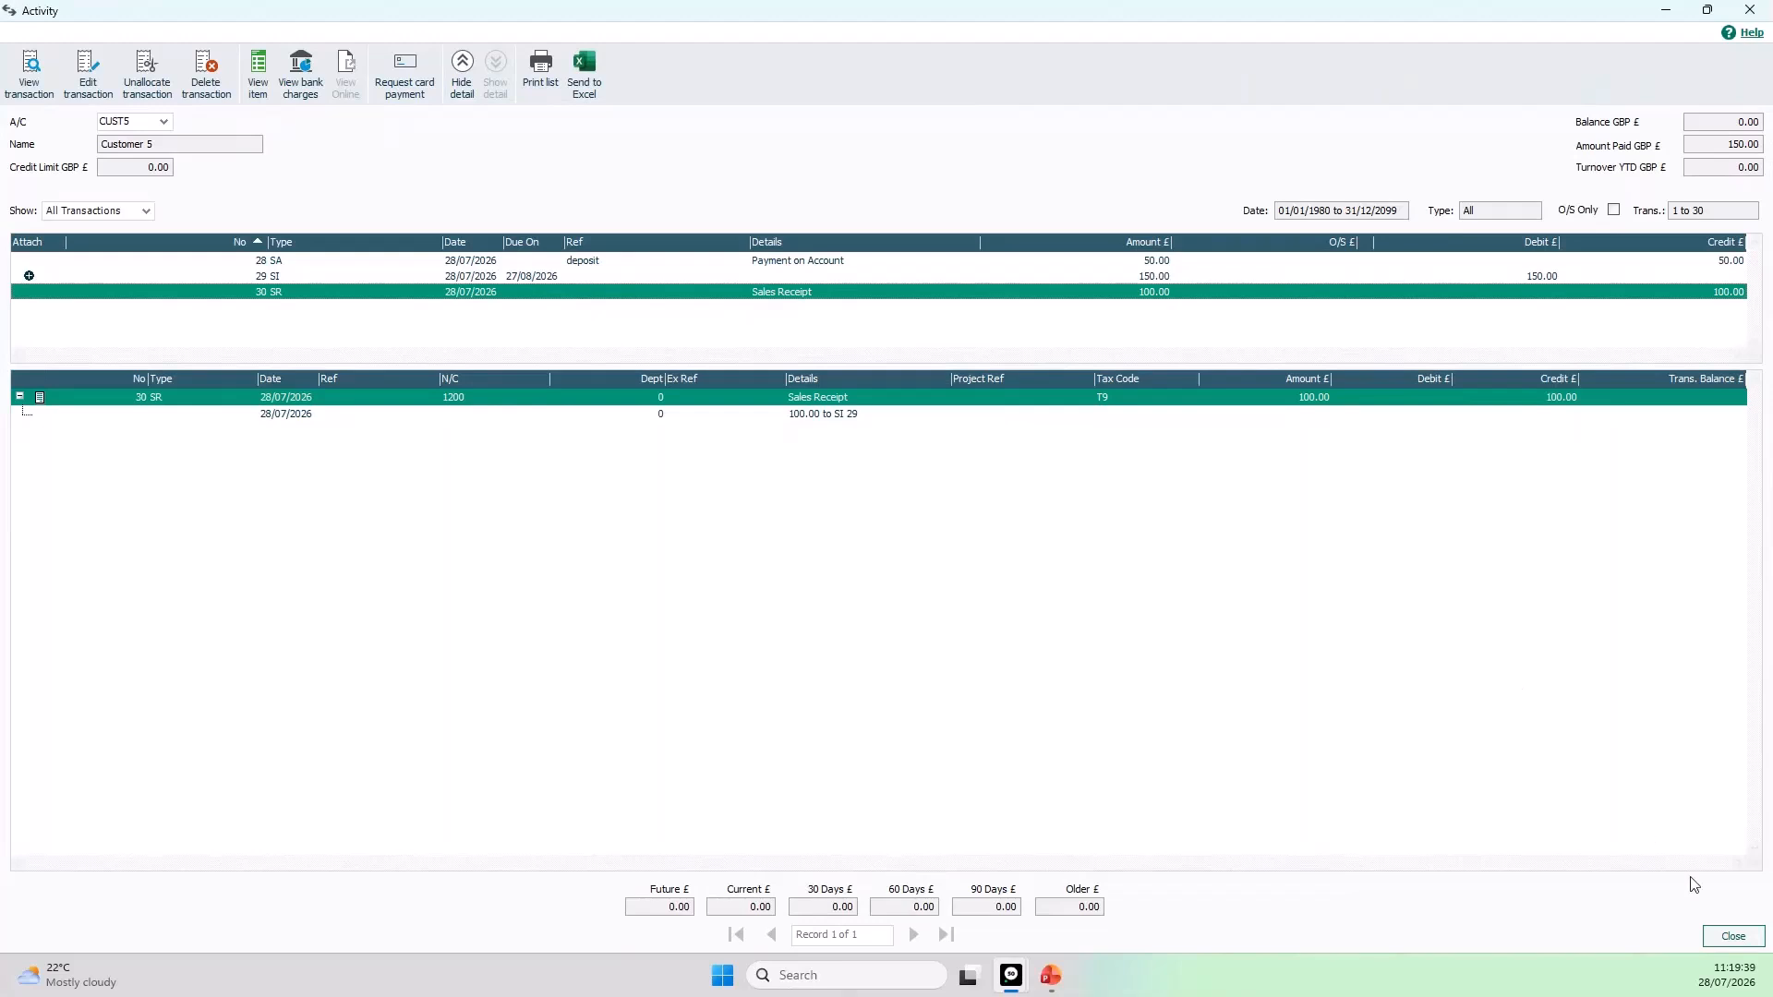
pyautogui.click(1733, 937)
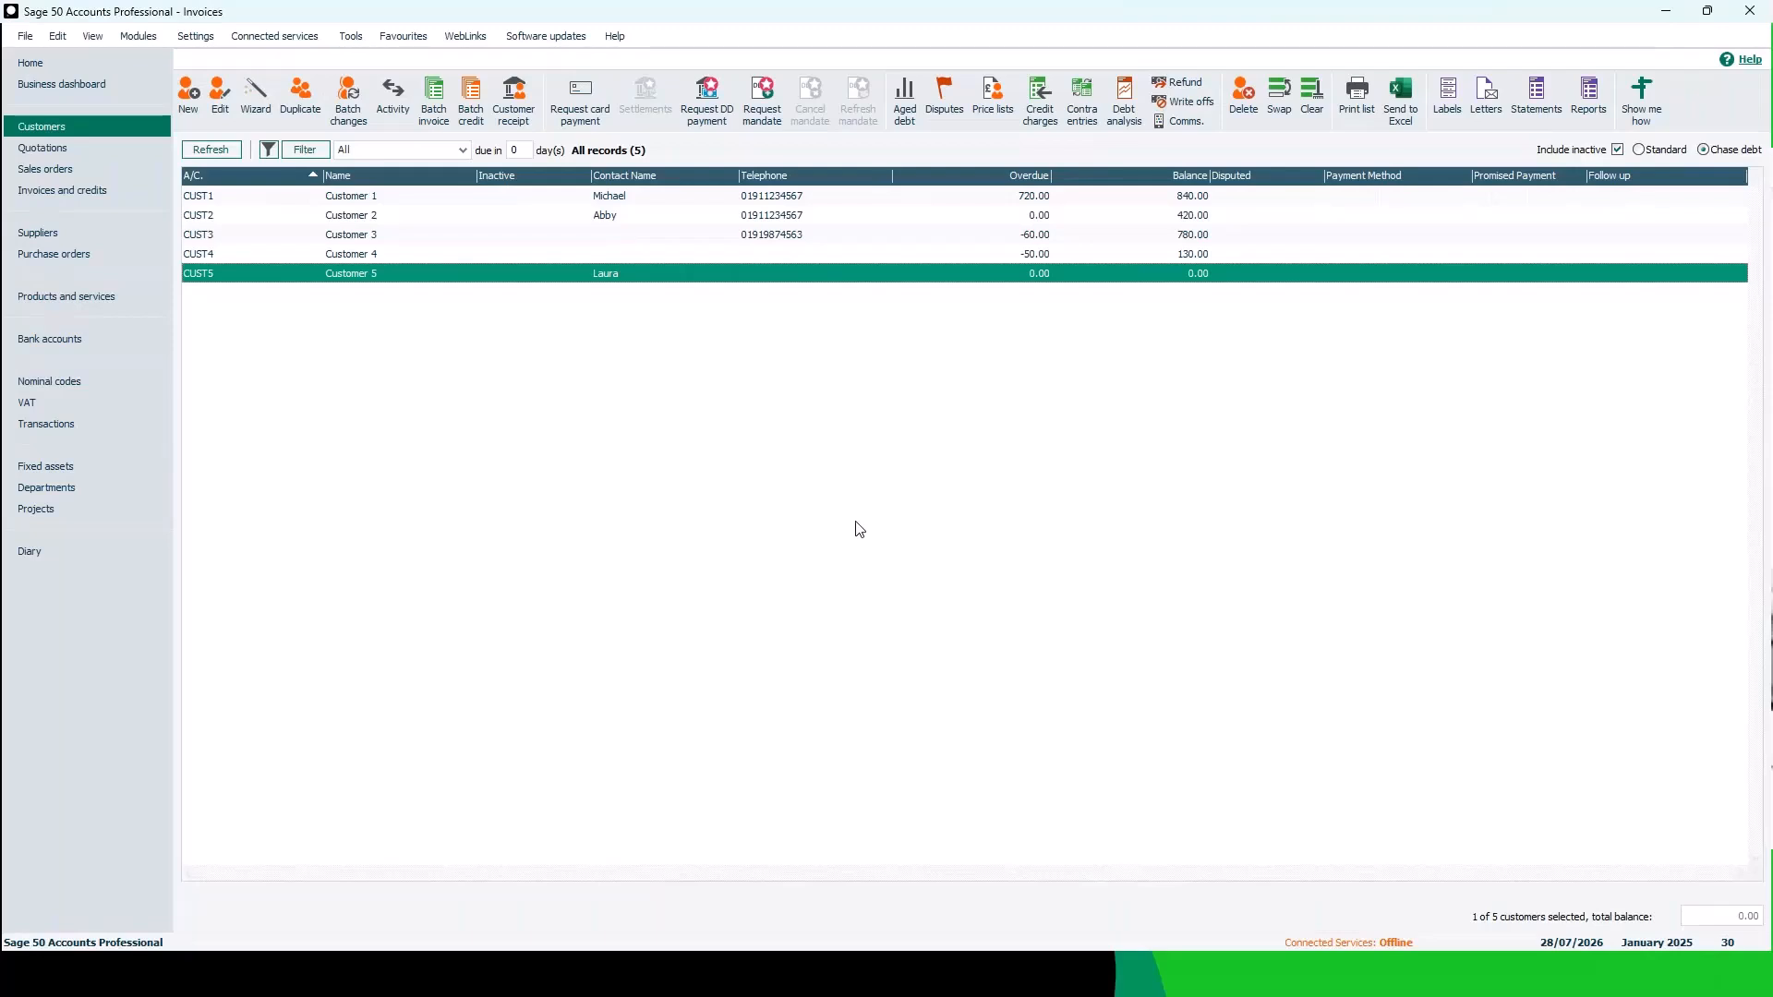
# Step: Review the outstanding invoices in the activity of customer CUST2, and close the activity
pyautogui.click(342, 220)
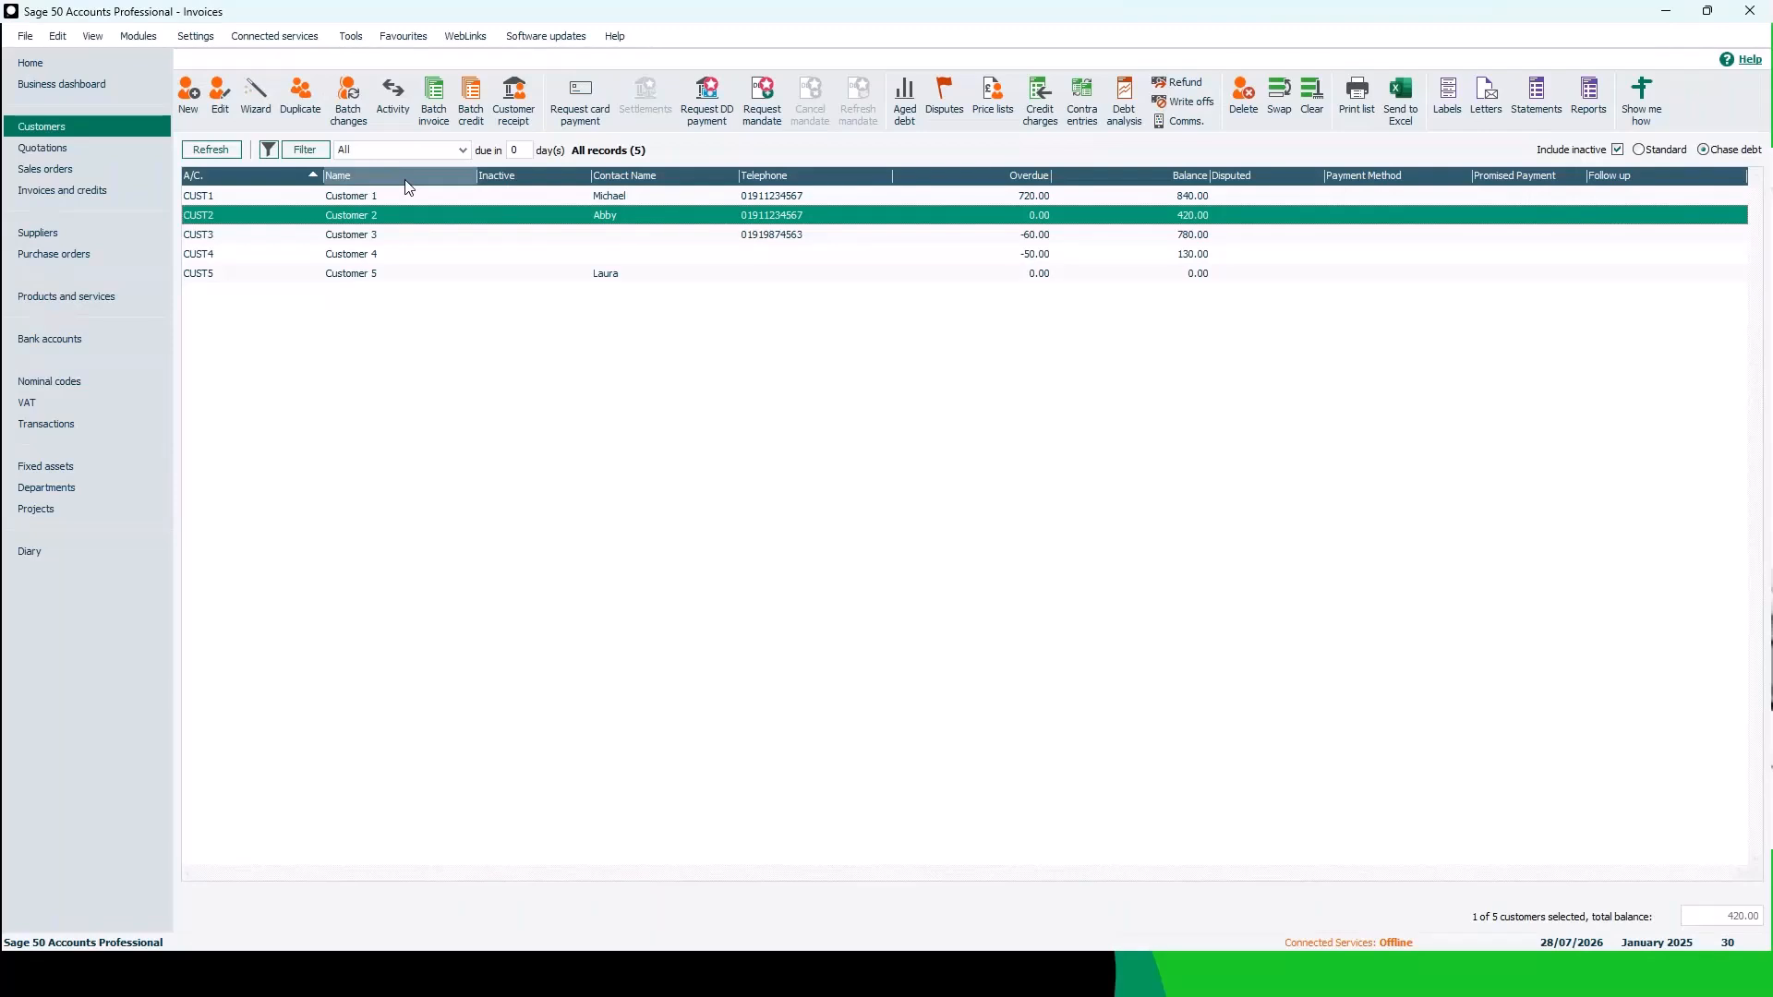
pyautogui.click(398, 121)
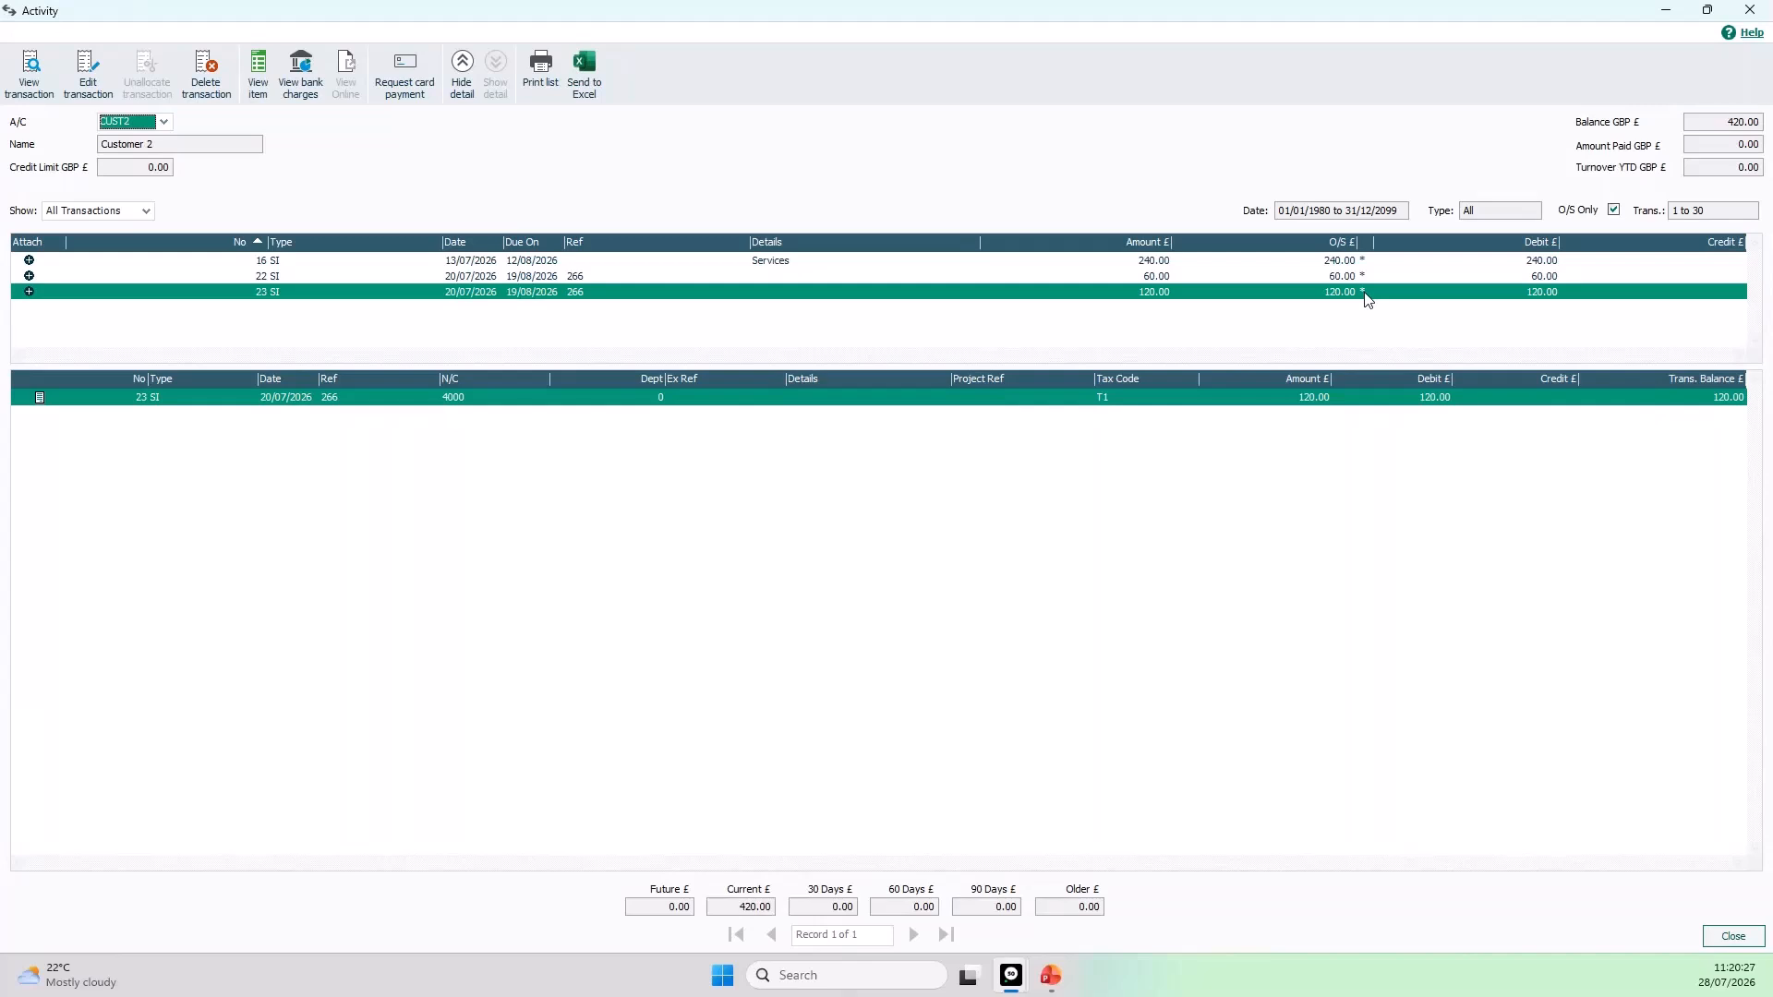
pyautogui.click(1752, 11)
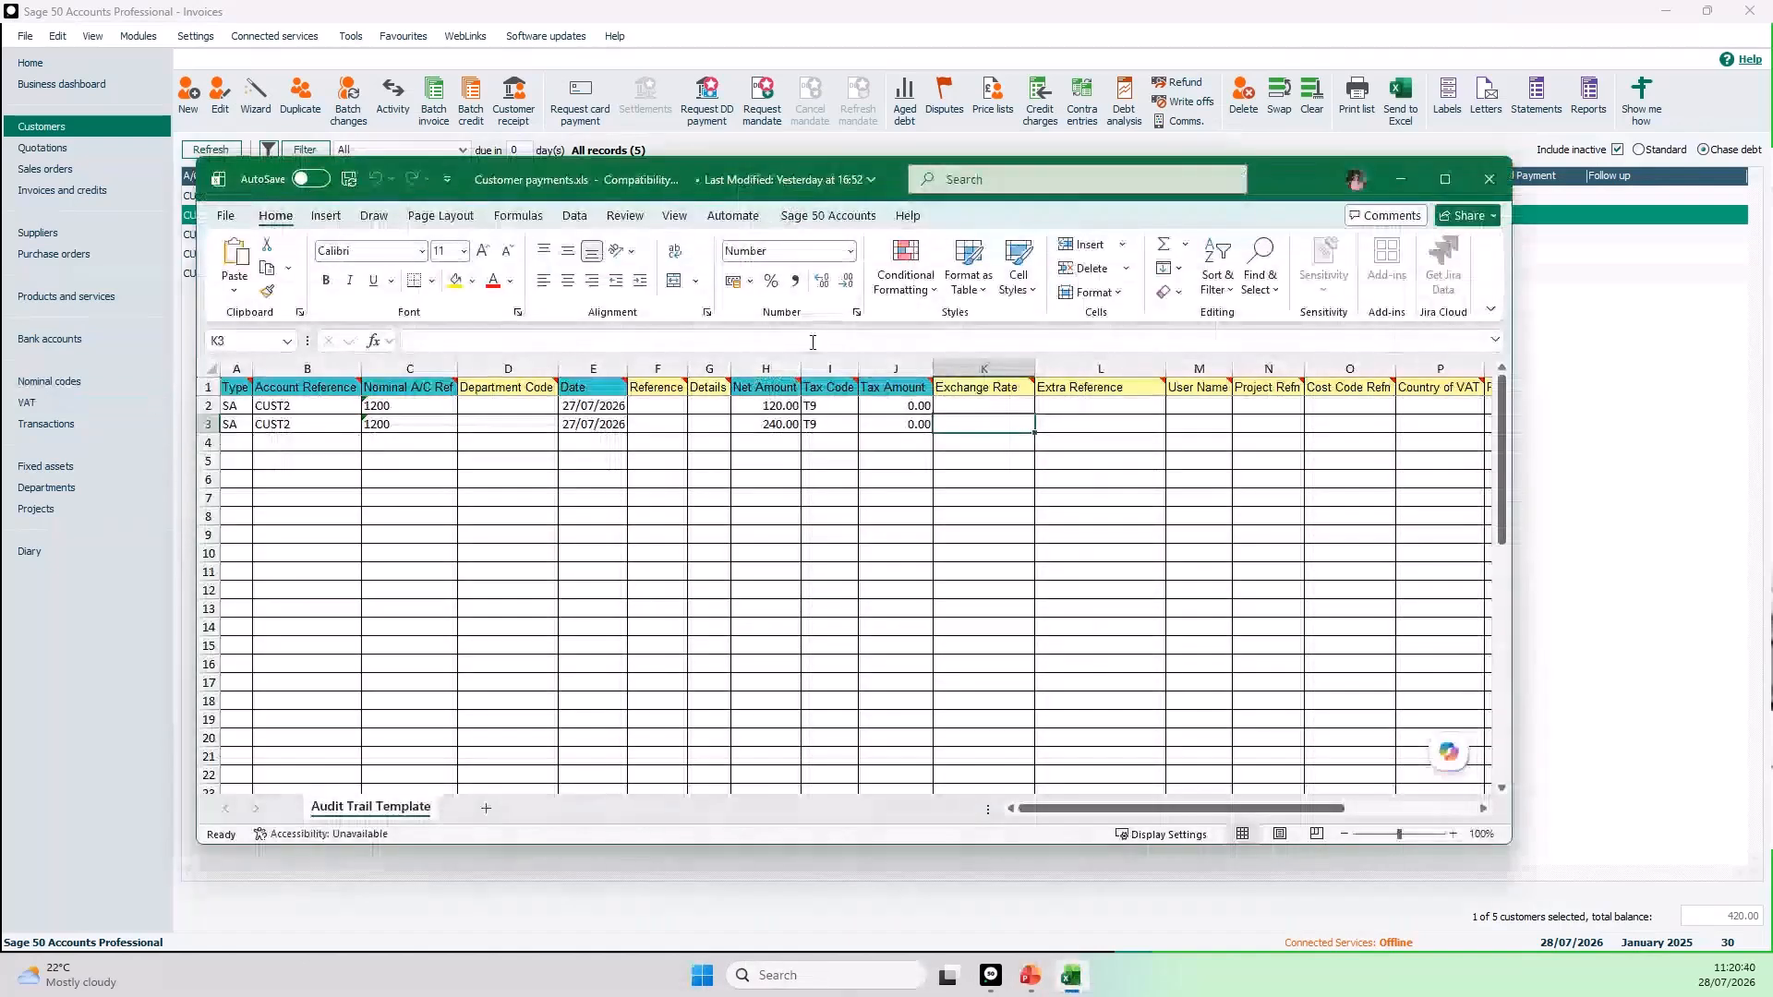
# Step: Switch to Excel, examine the CUST2 payment rows and column headings in Customer payments.xls, and close the workbook
pyautogui.doubleClick(1276, 179)
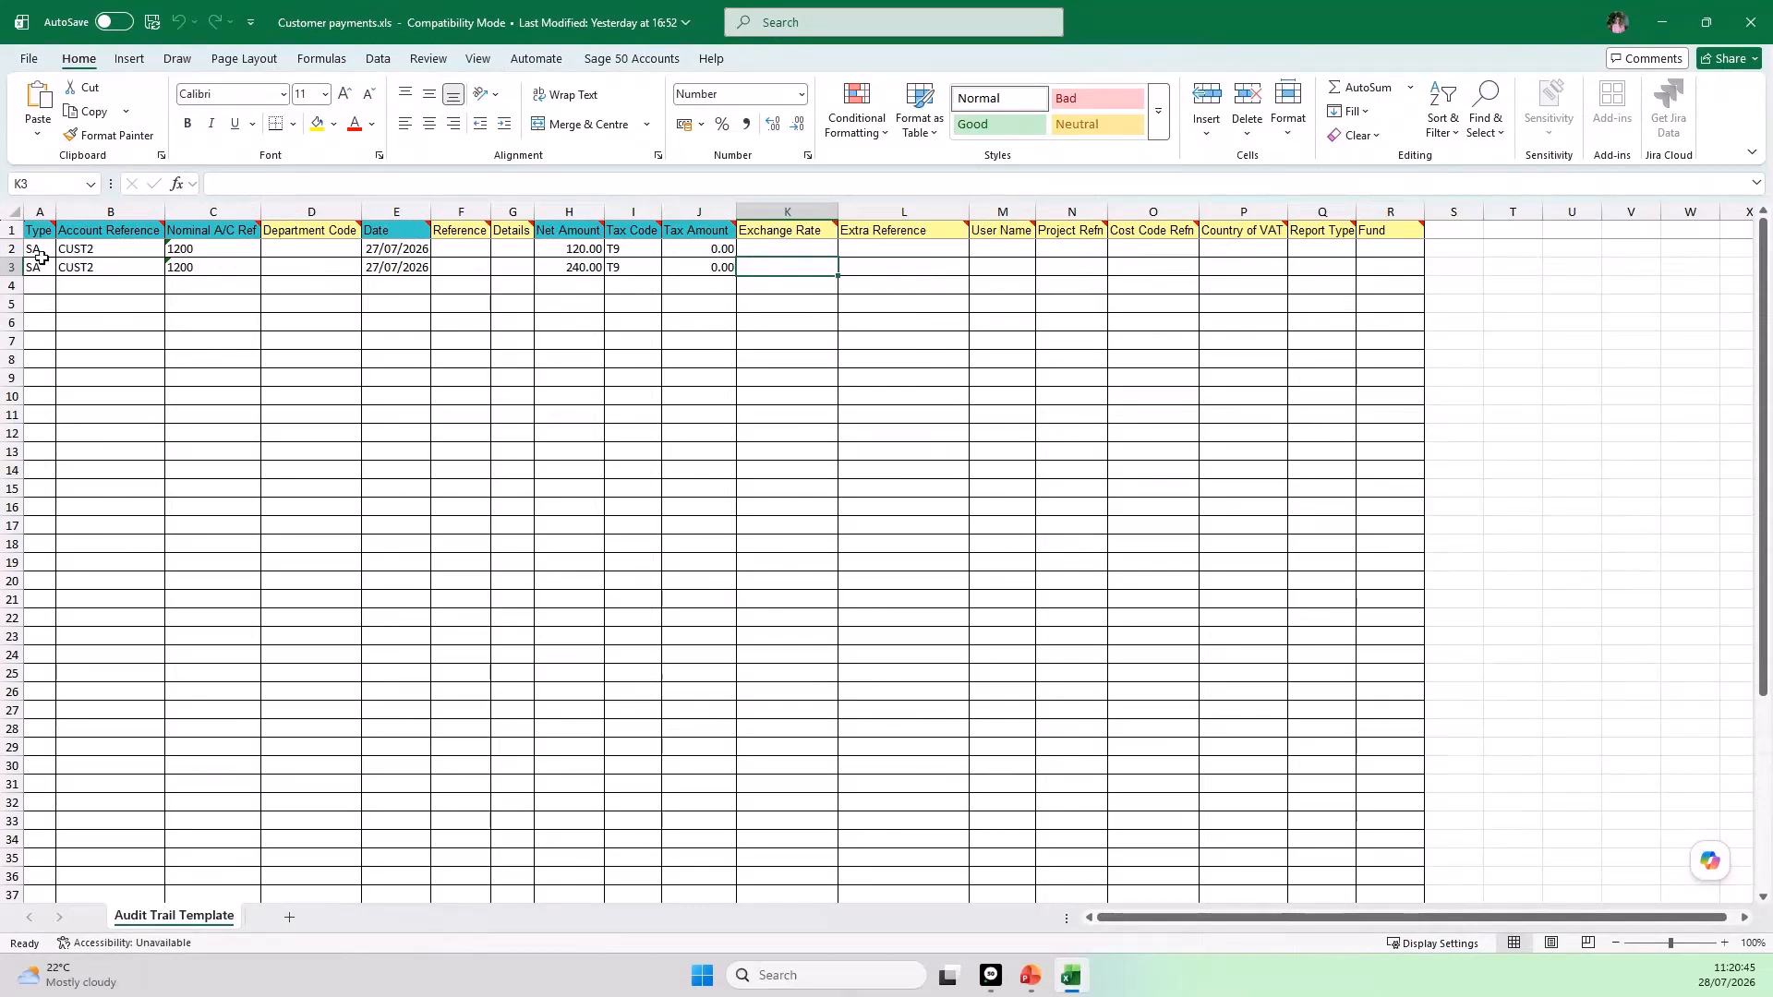
pyautogui.click(101, 321)
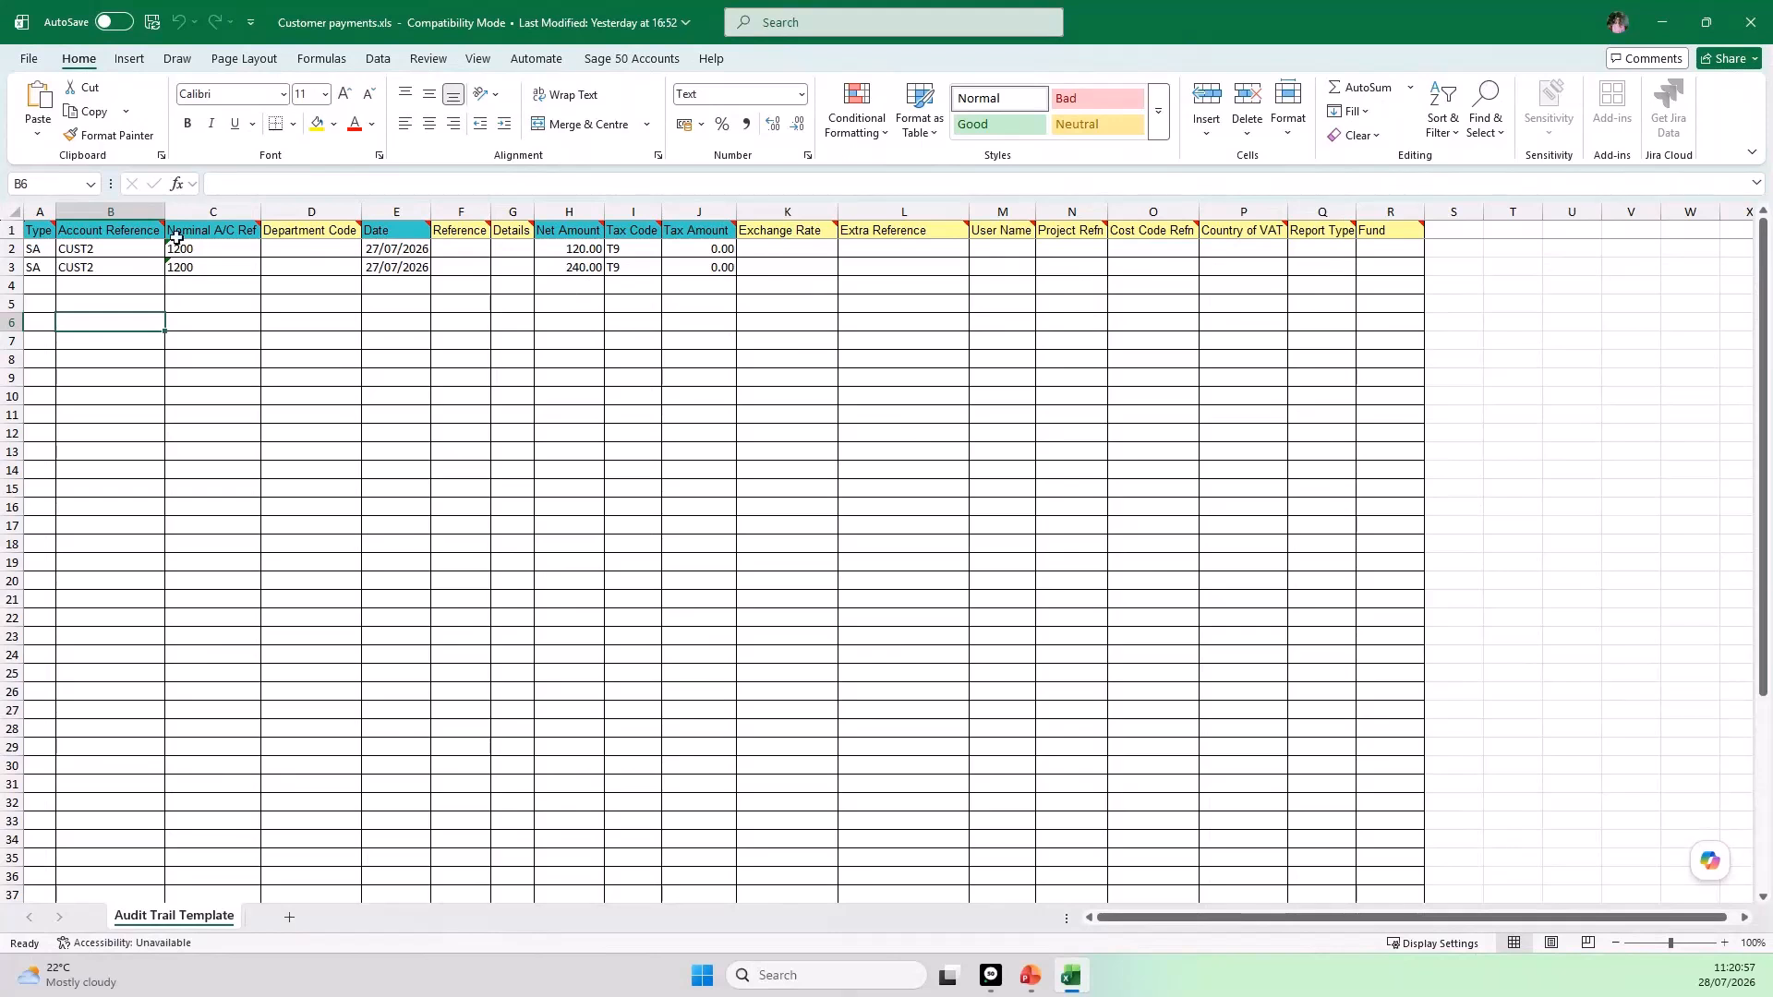
pyautogui.moveTo(223, 230)
pyautogui.click(1754, 31)
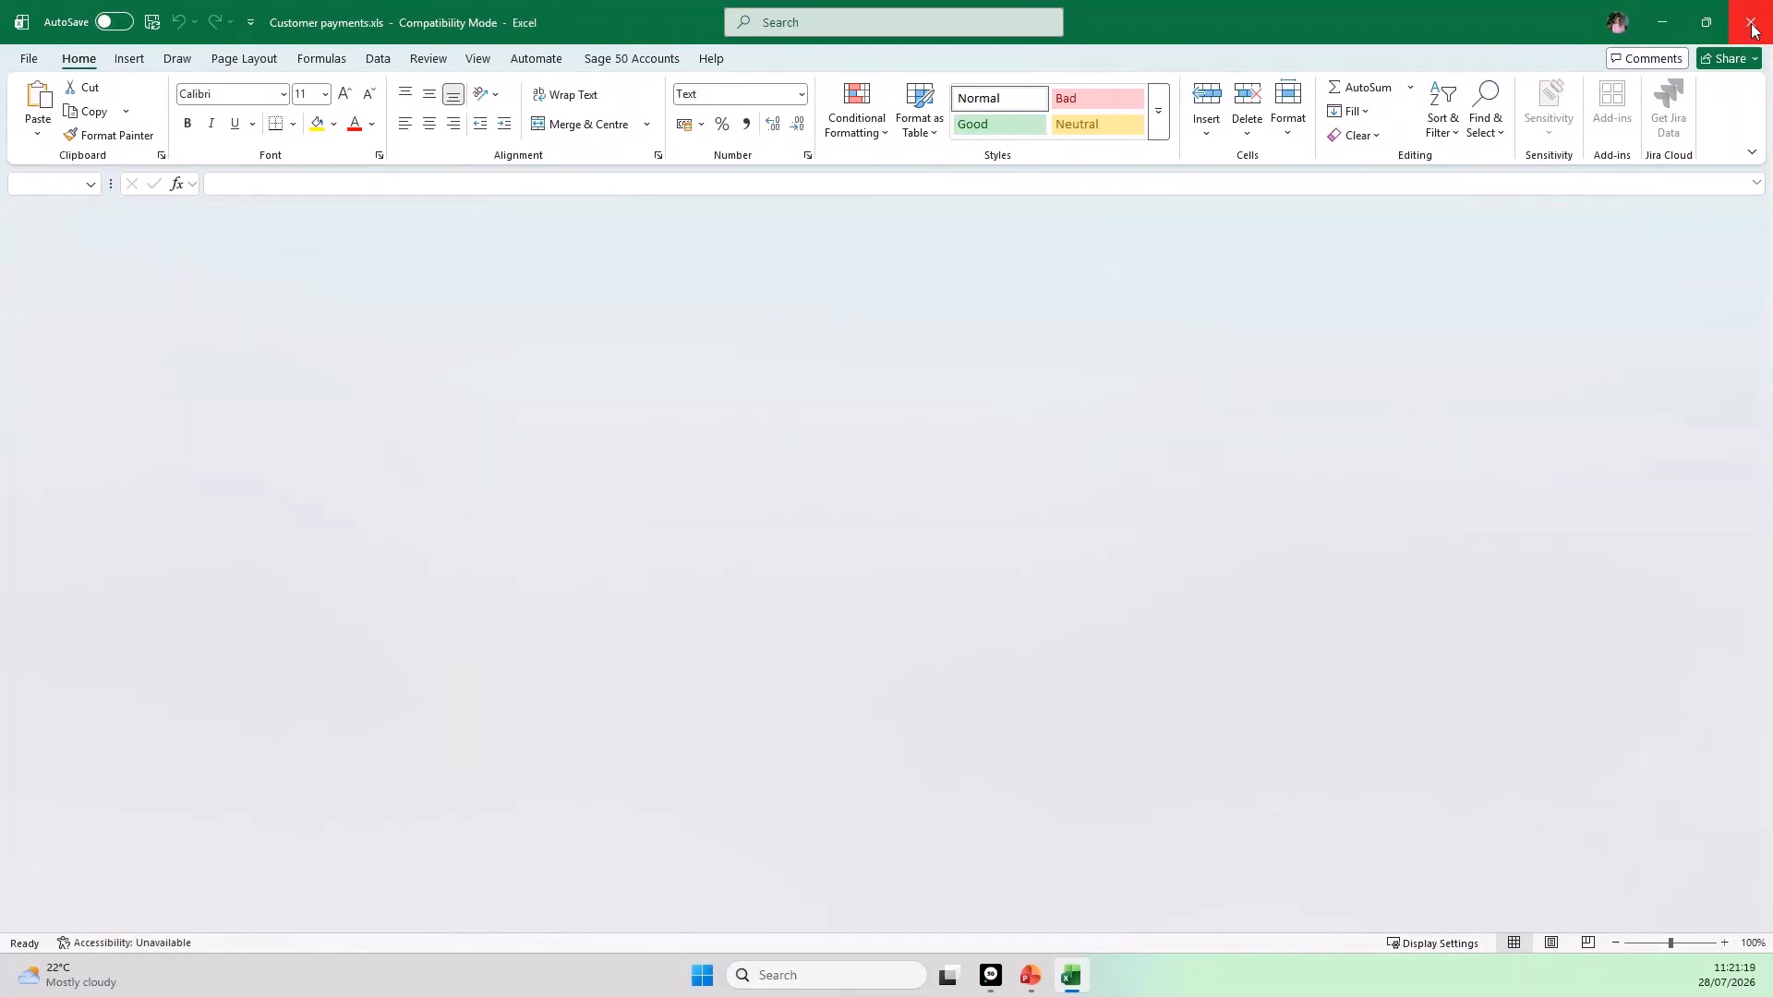
pyautogui.click(1754, 31)
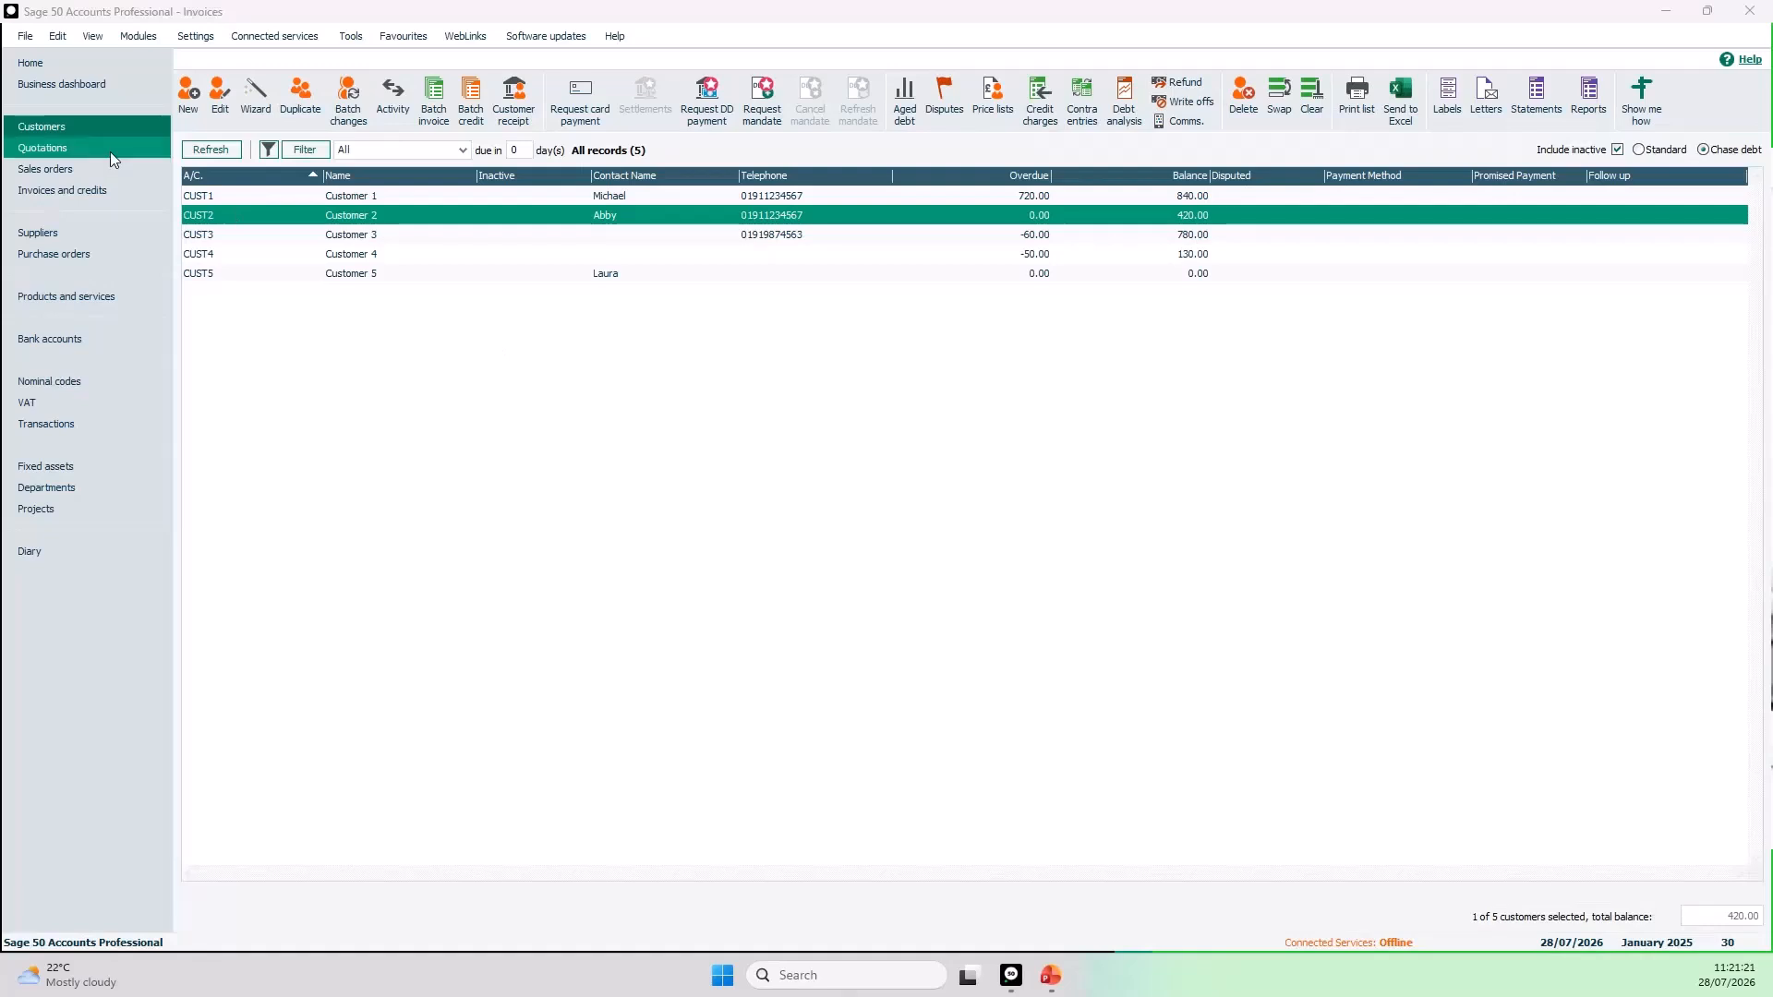
# Step: Start a data import in Sage 50 Accounts, agreeing to close all other open windows
pyautogui.click(25, 37)
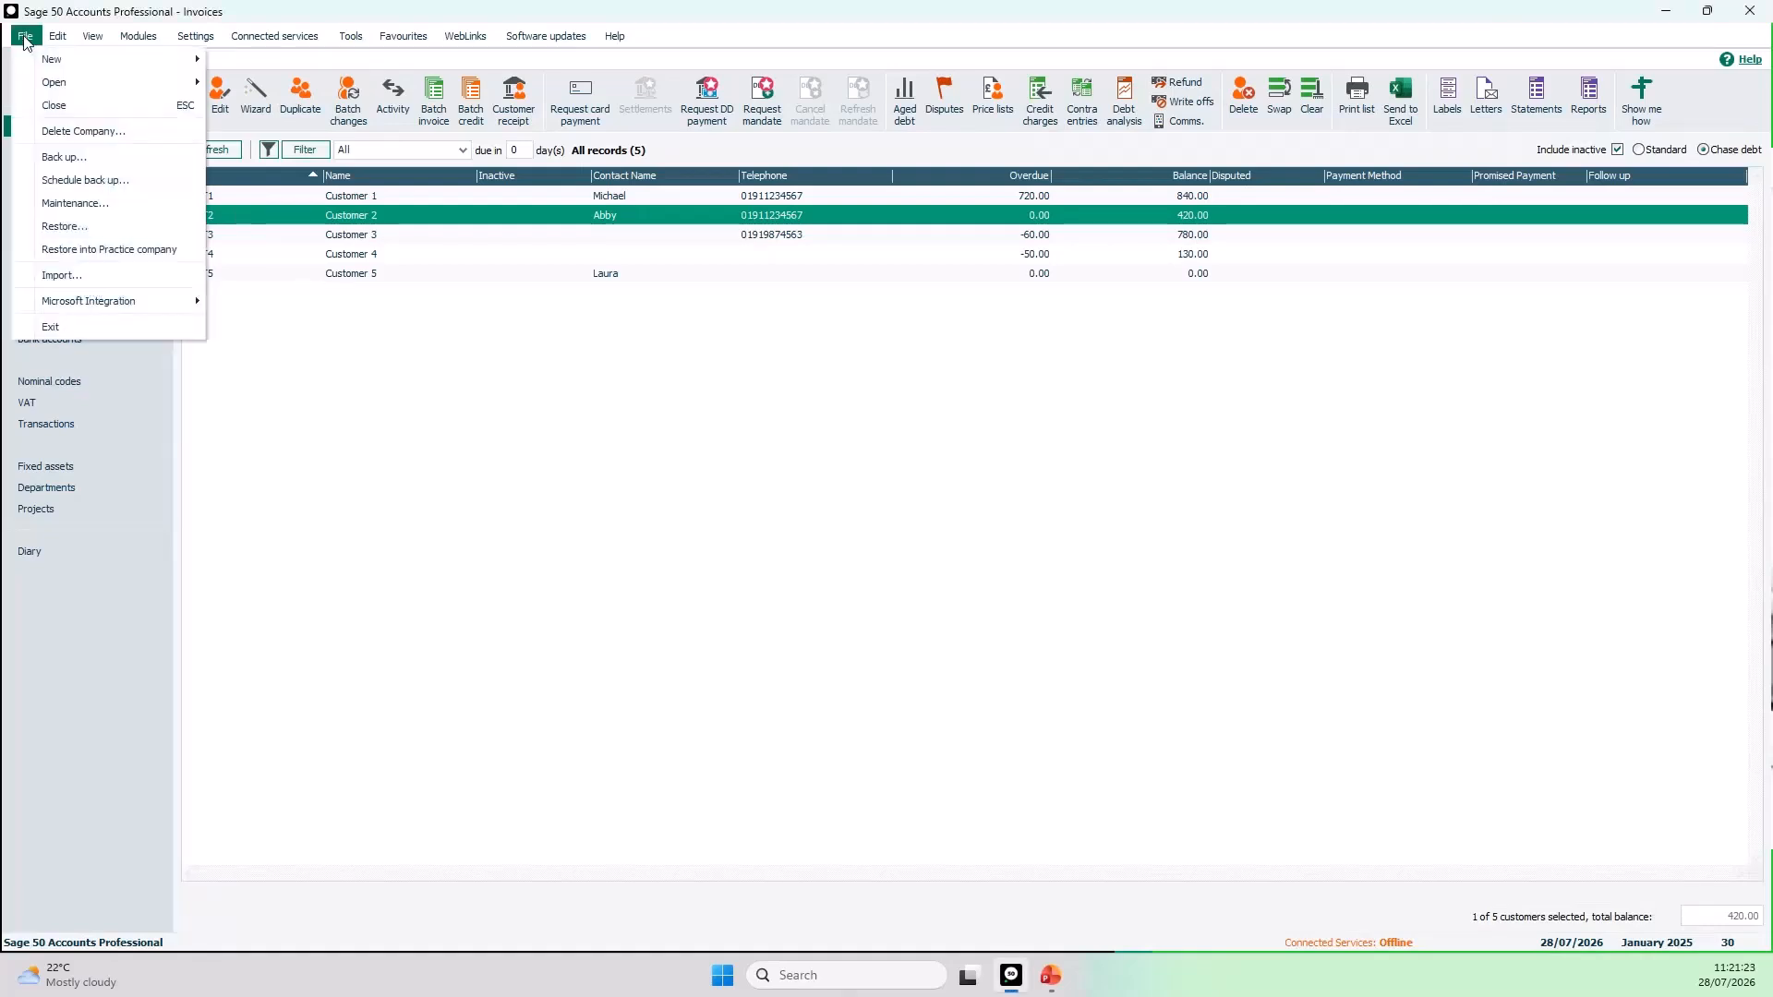
pyautogui.click(87, 273)
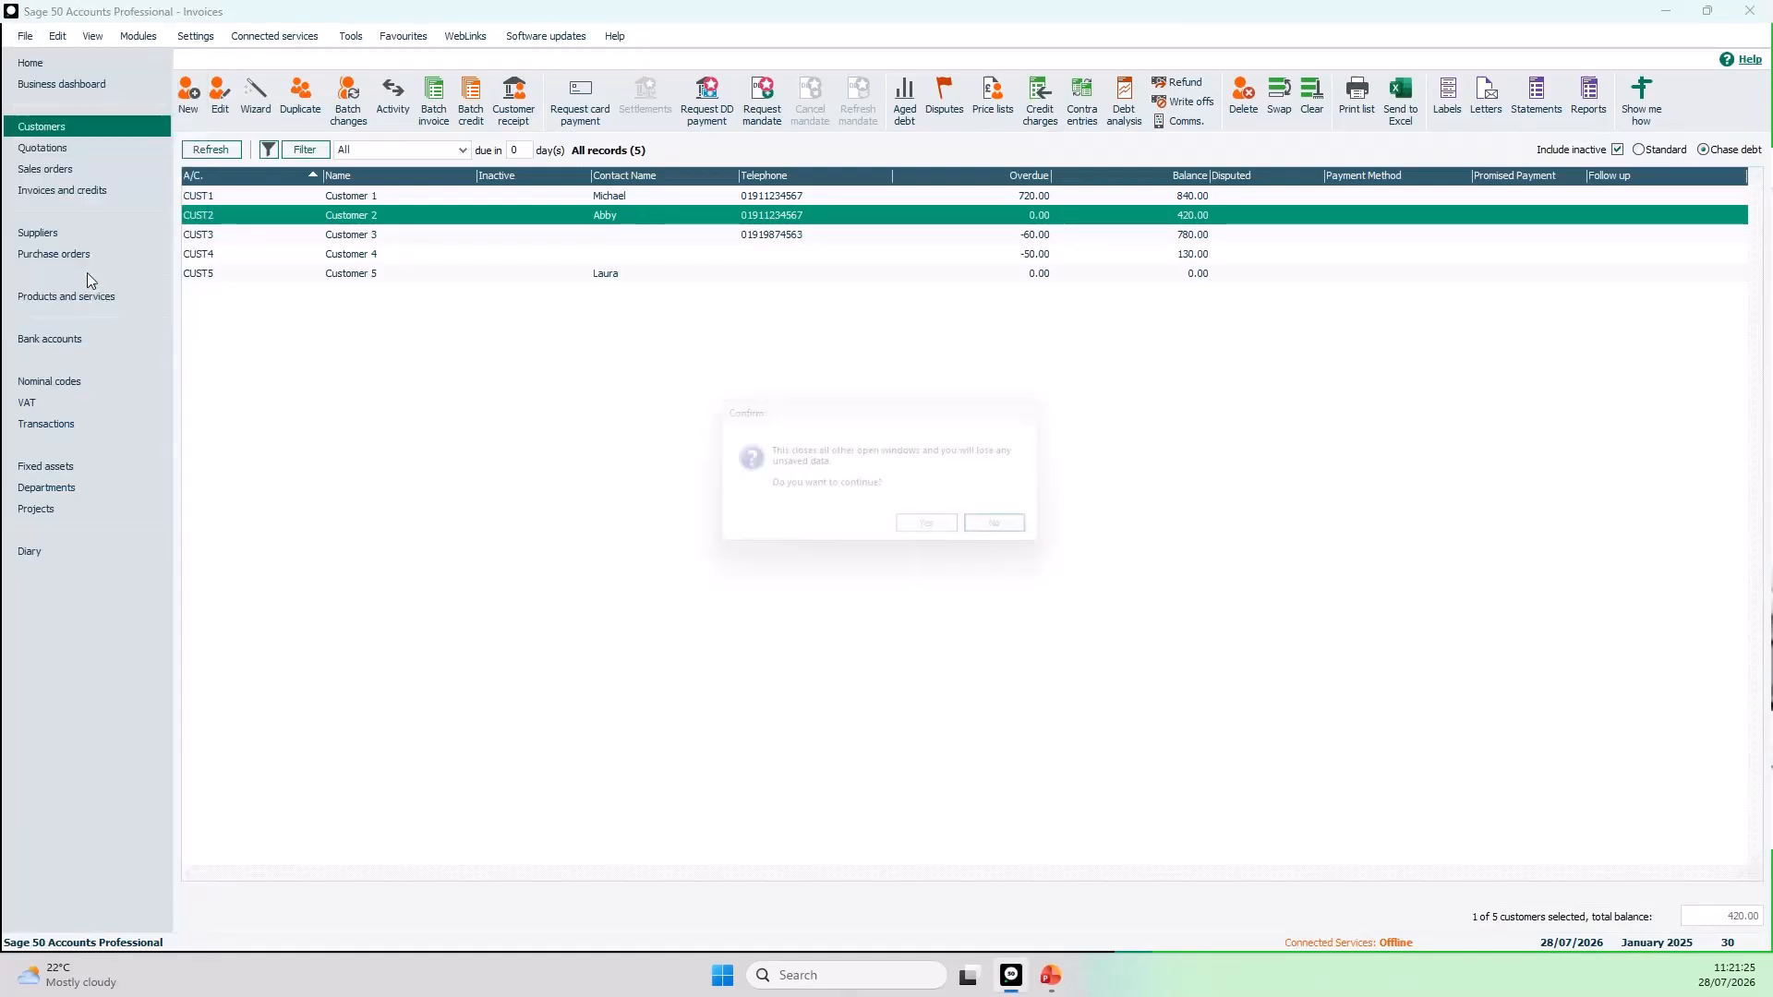
pyautogui.click(939, 533)
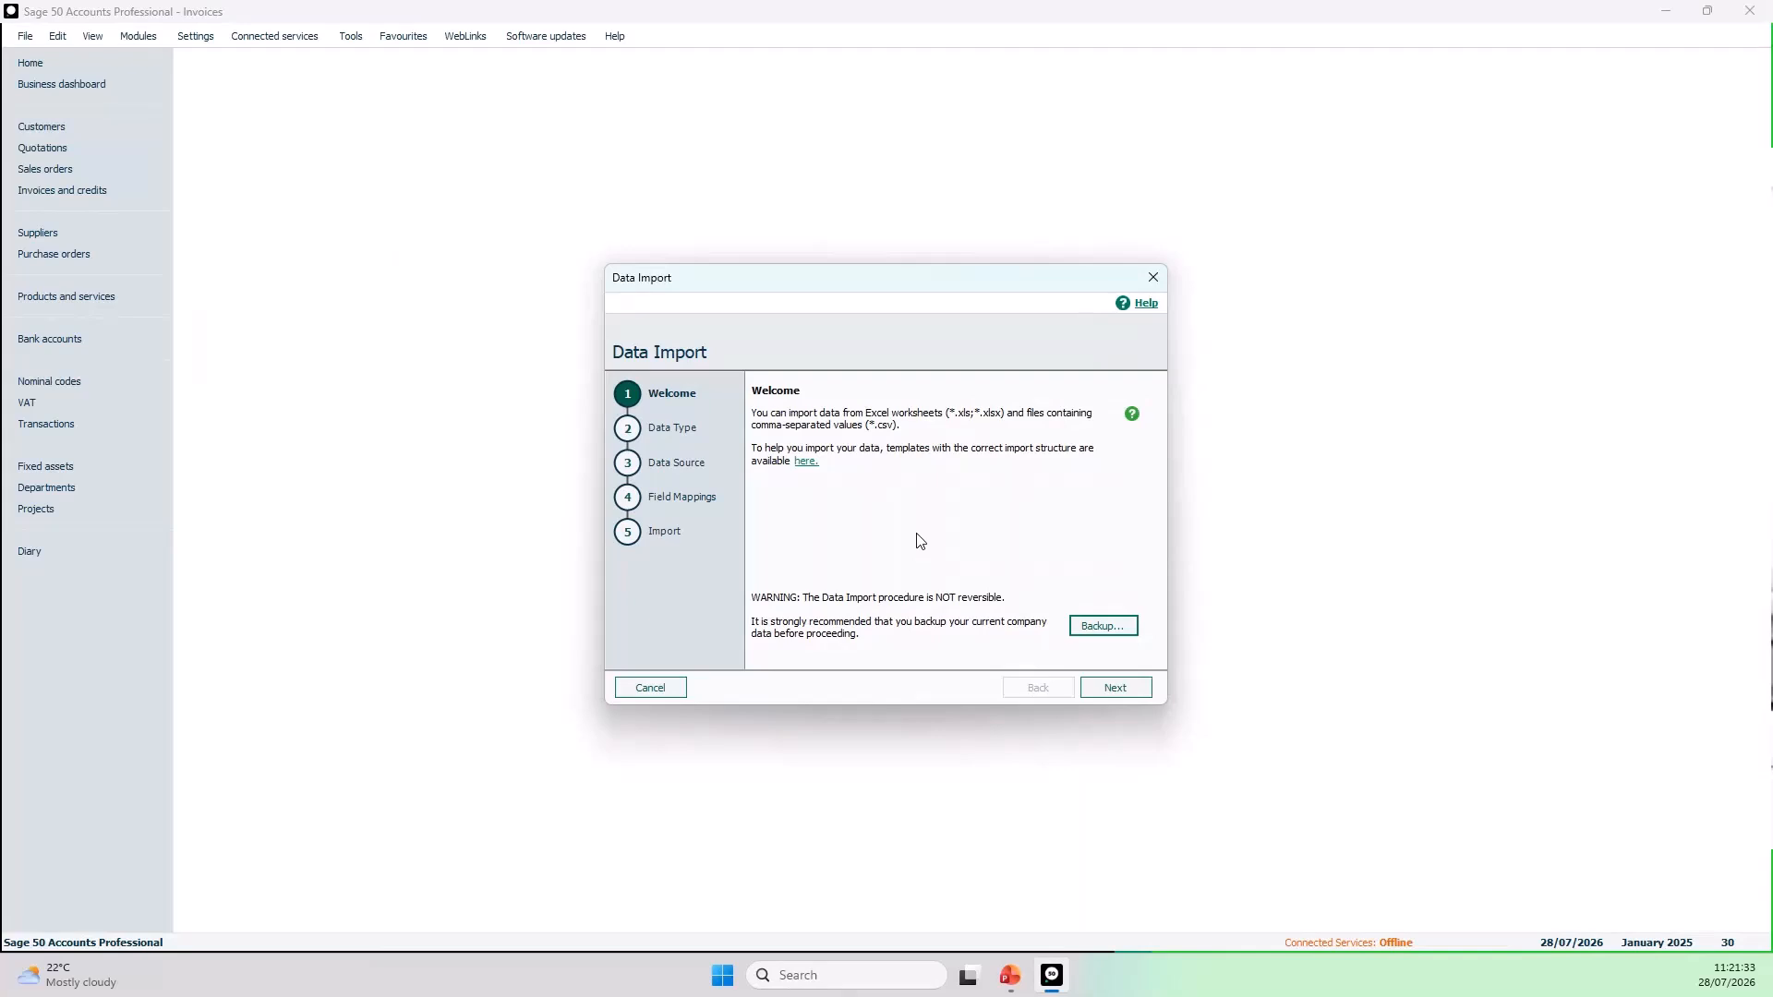
# Step: View the supplied import templates through the data import's template link, and close their folder
pyautogui.click(808, 464)
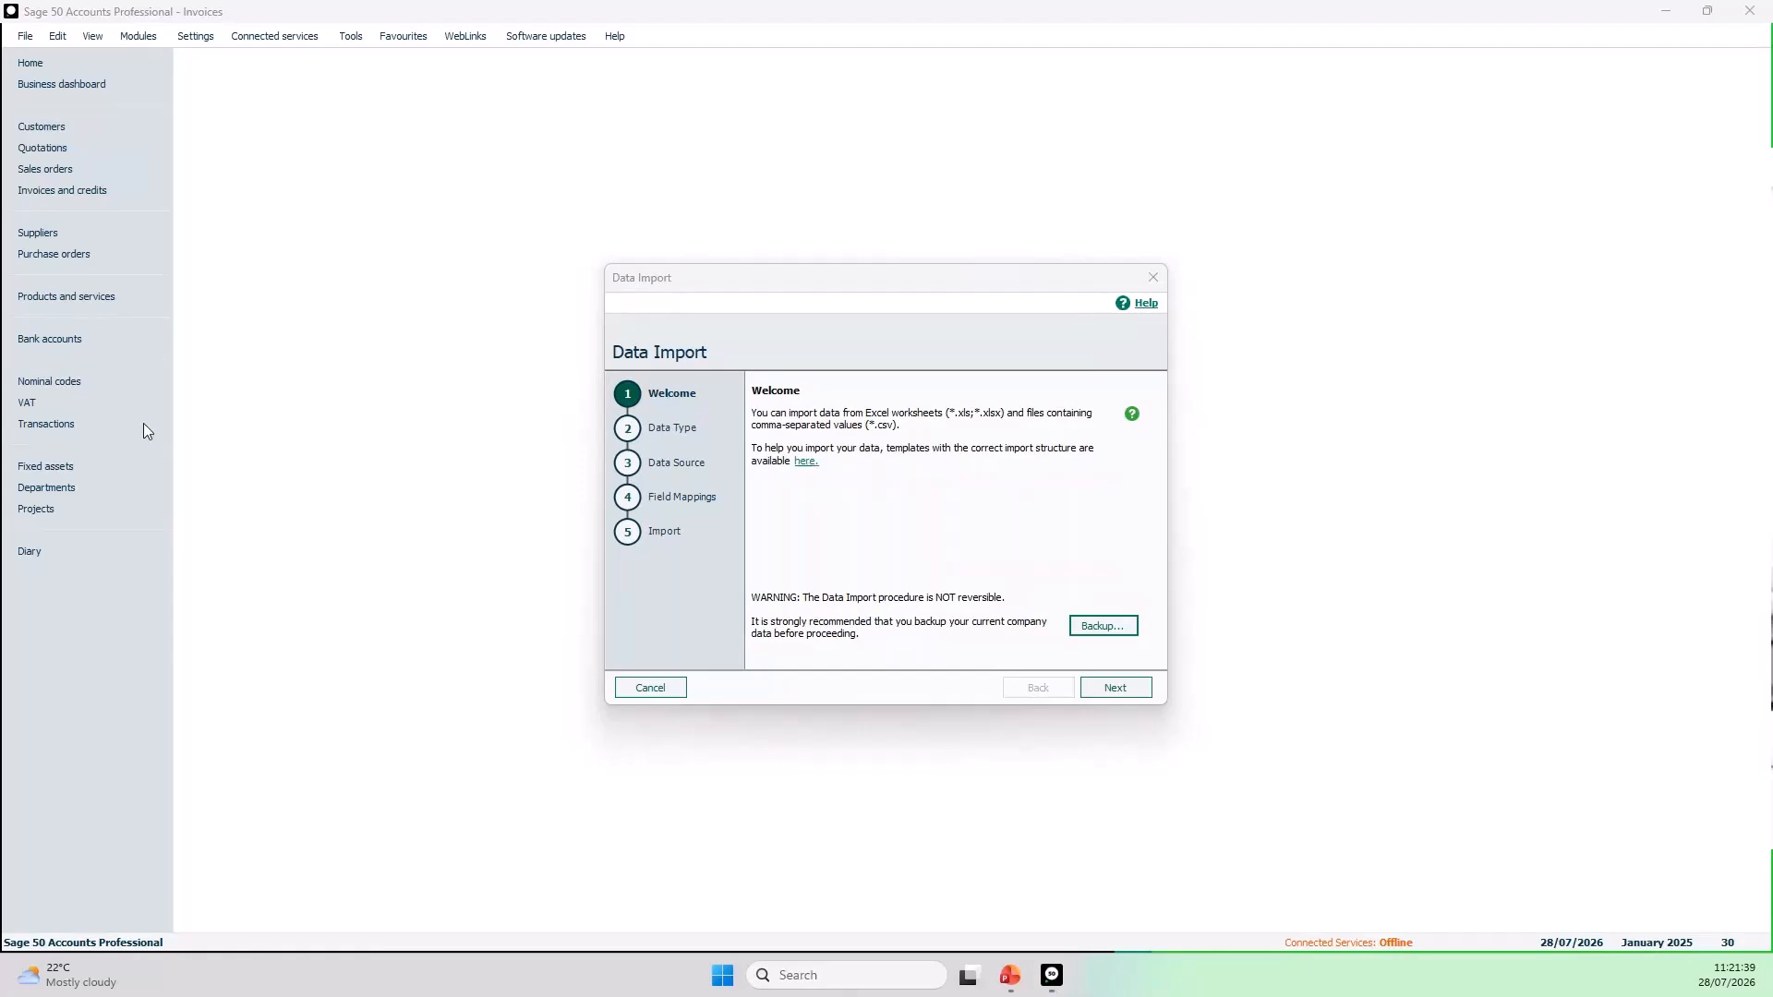
pyautogui.moveTo(130, 257); pyautogui.dragTo(1091, 142)
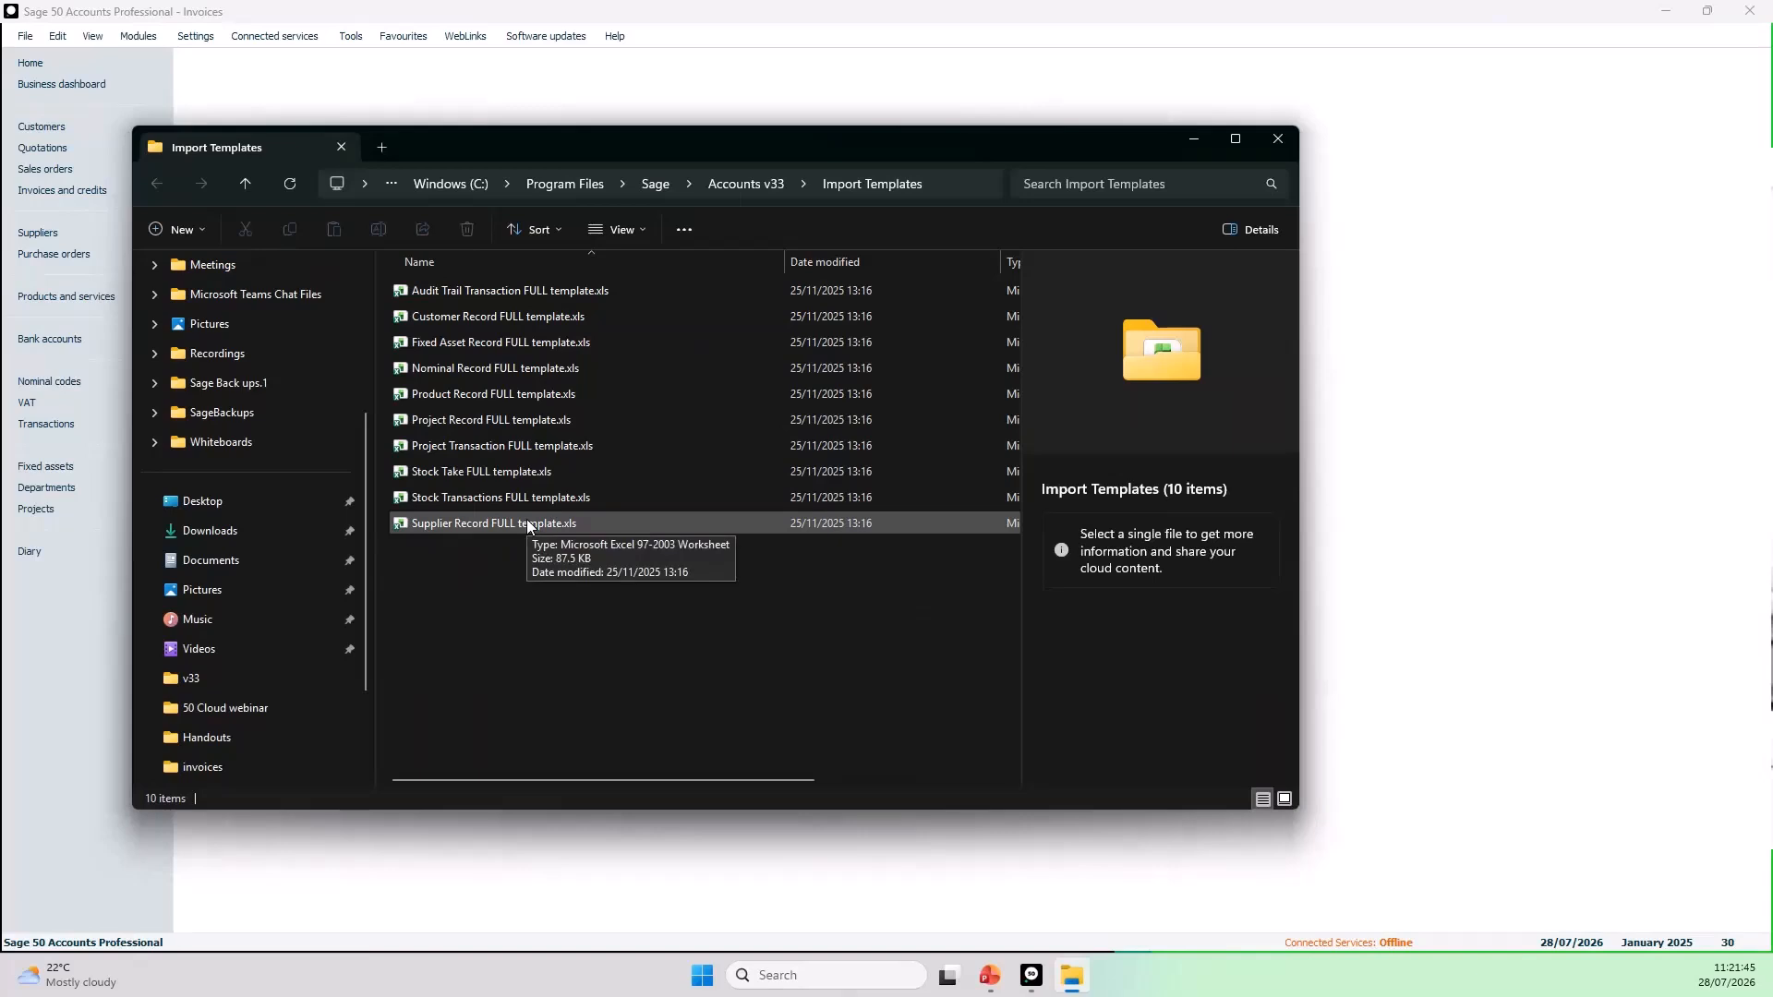
pyautogui.click(1278, 140)
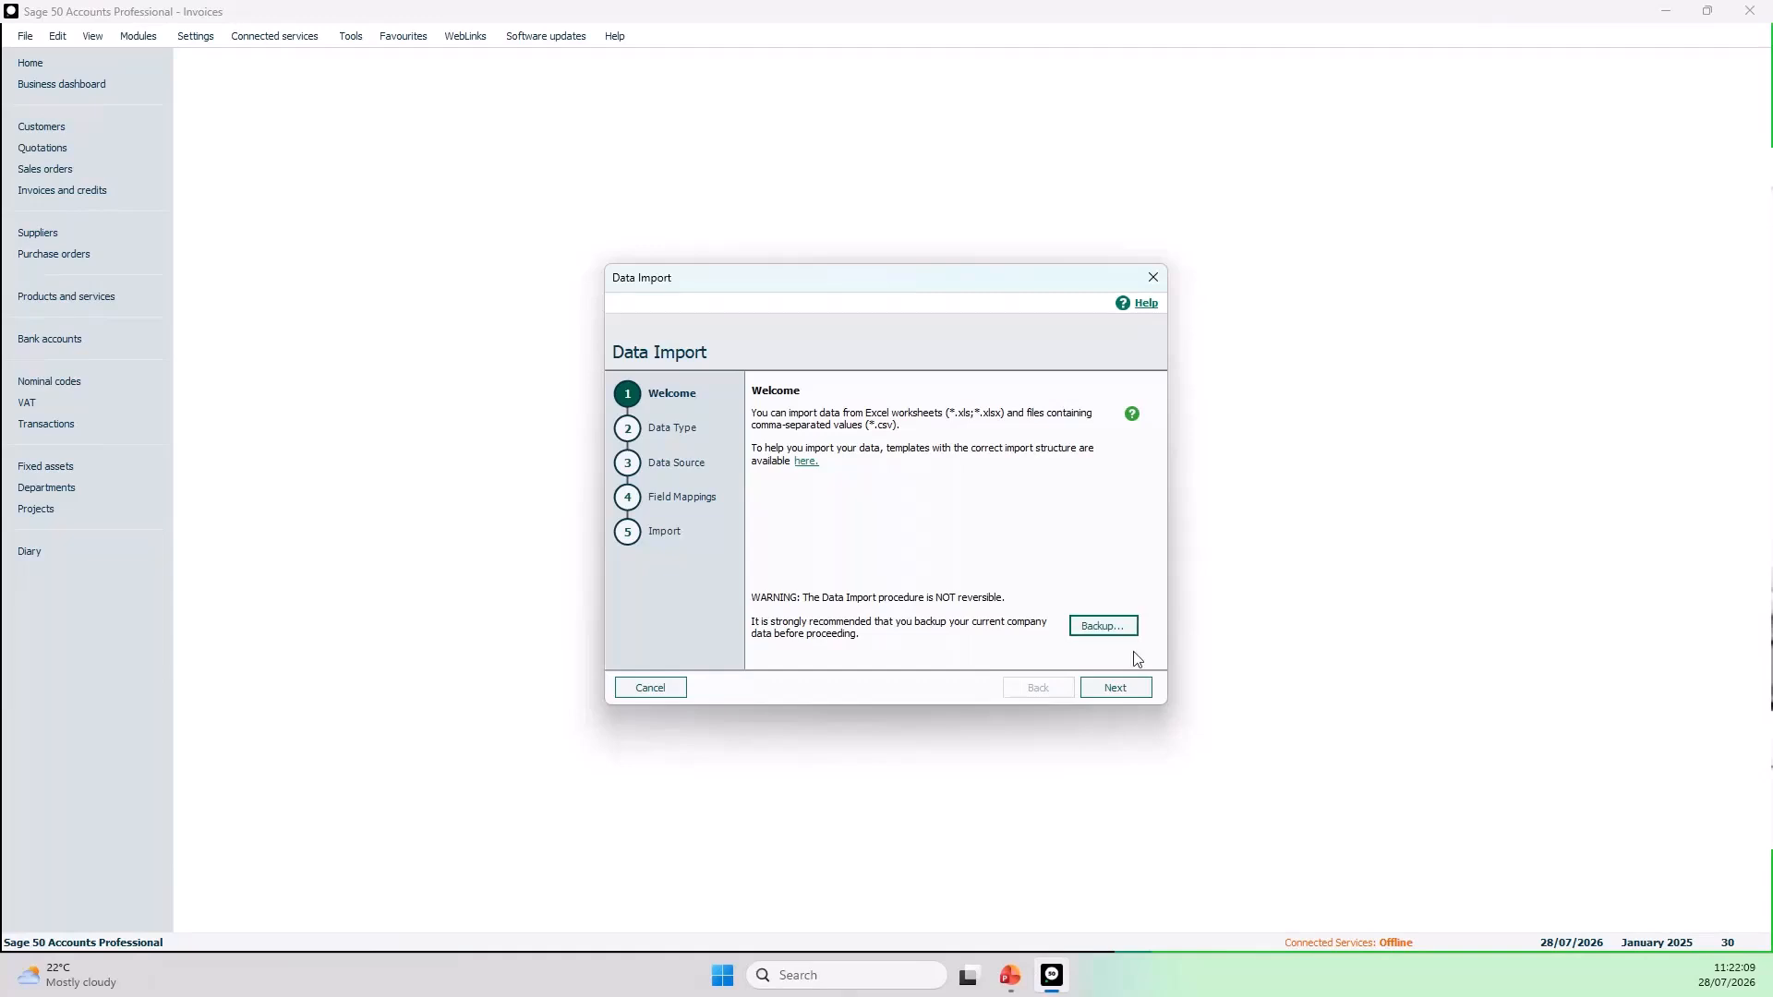
# Step: Choose Audit Trail transactions as the import data type and Customer payments.xls with a heading row as the Excel source file
pyautogui.click(1115, 689)
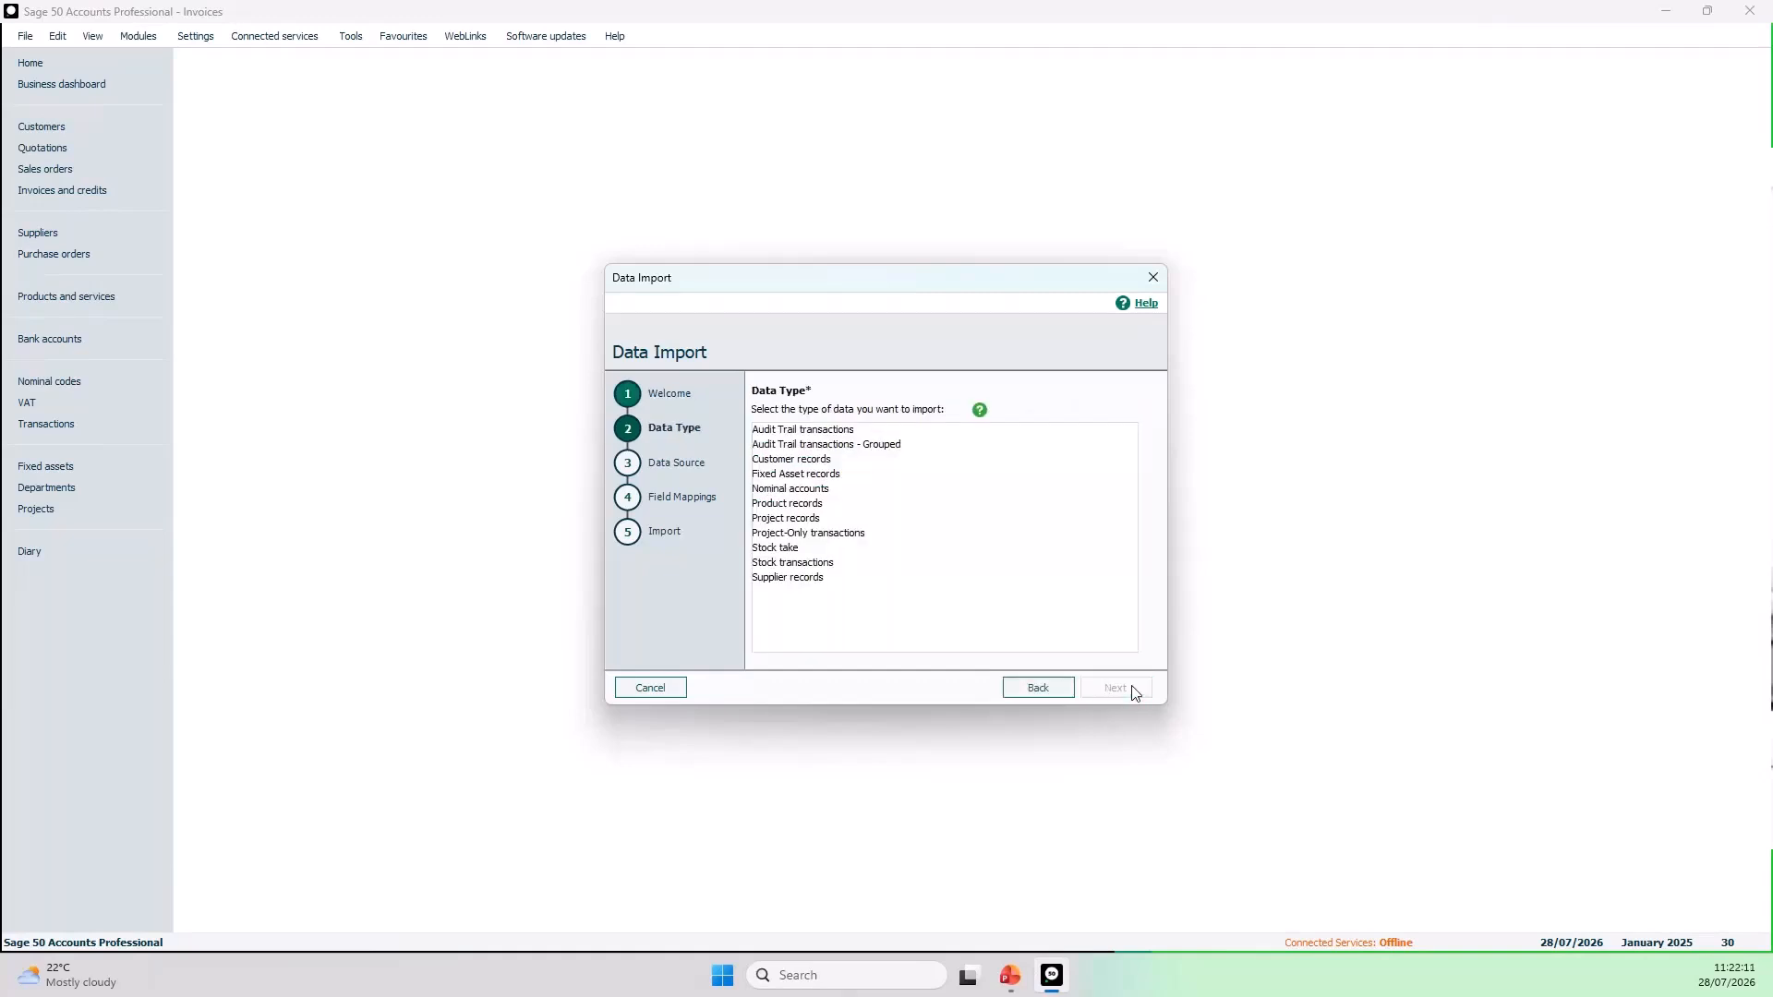
pyautogui.click(811, 434)
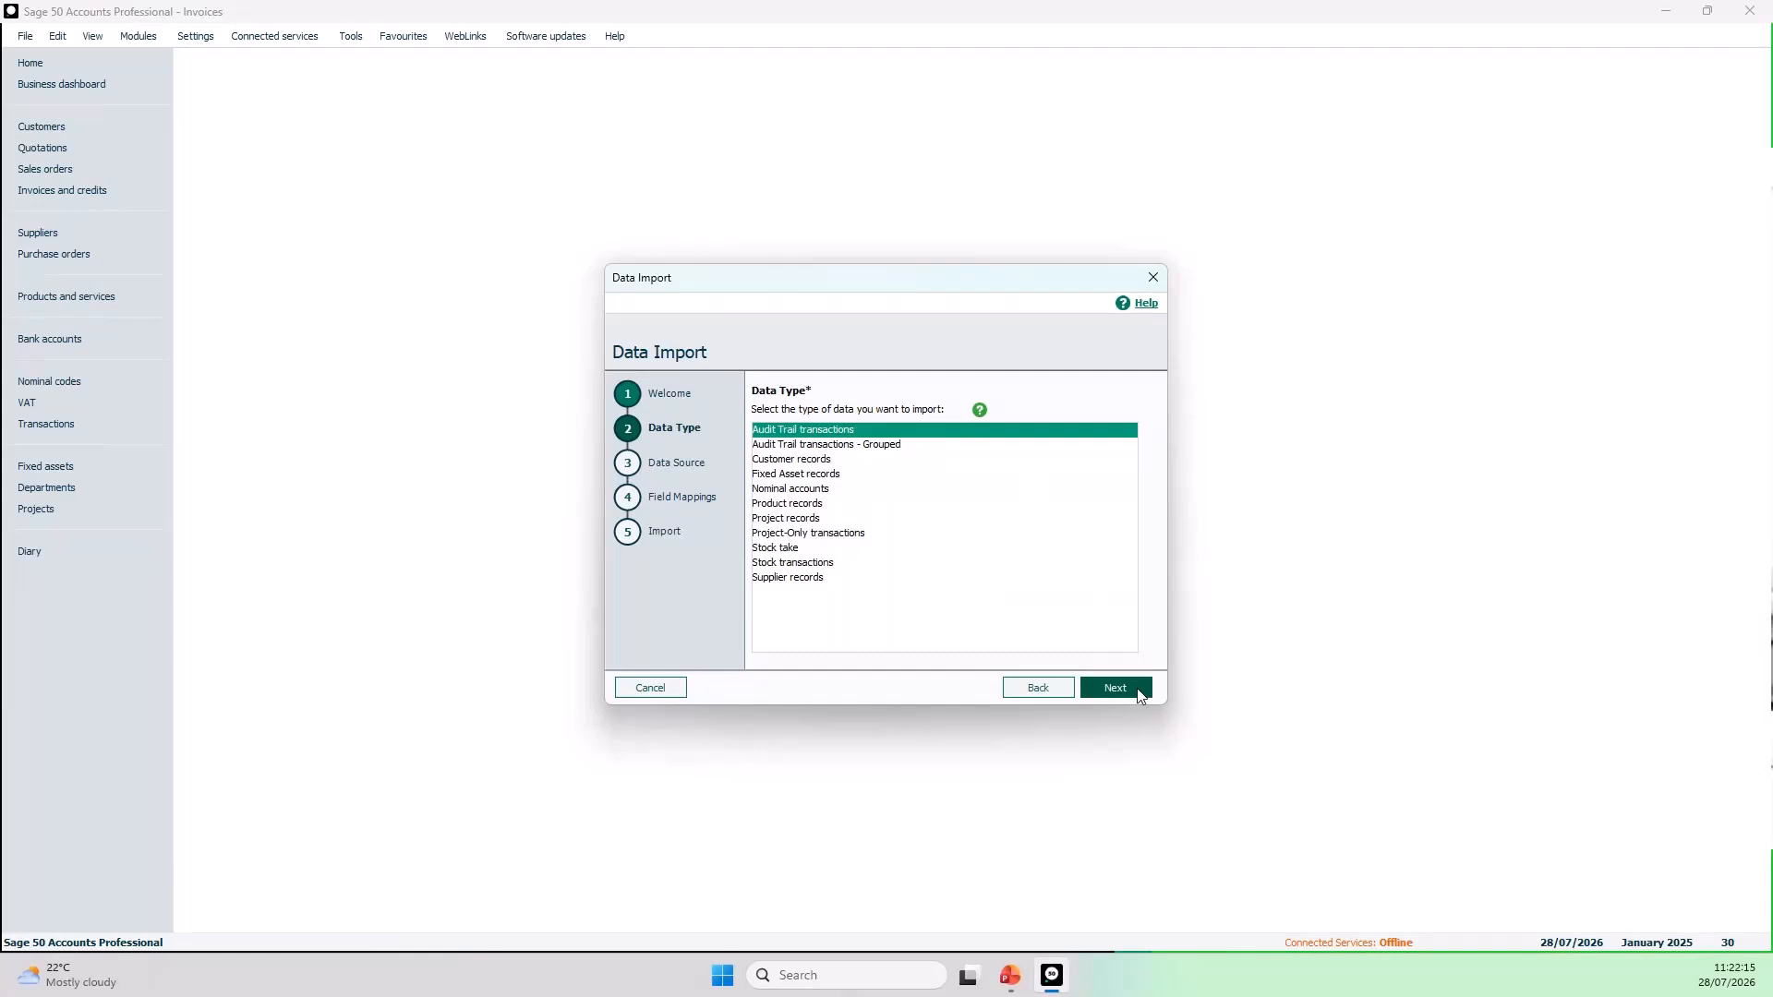
pyautogui.click(1140, 693)
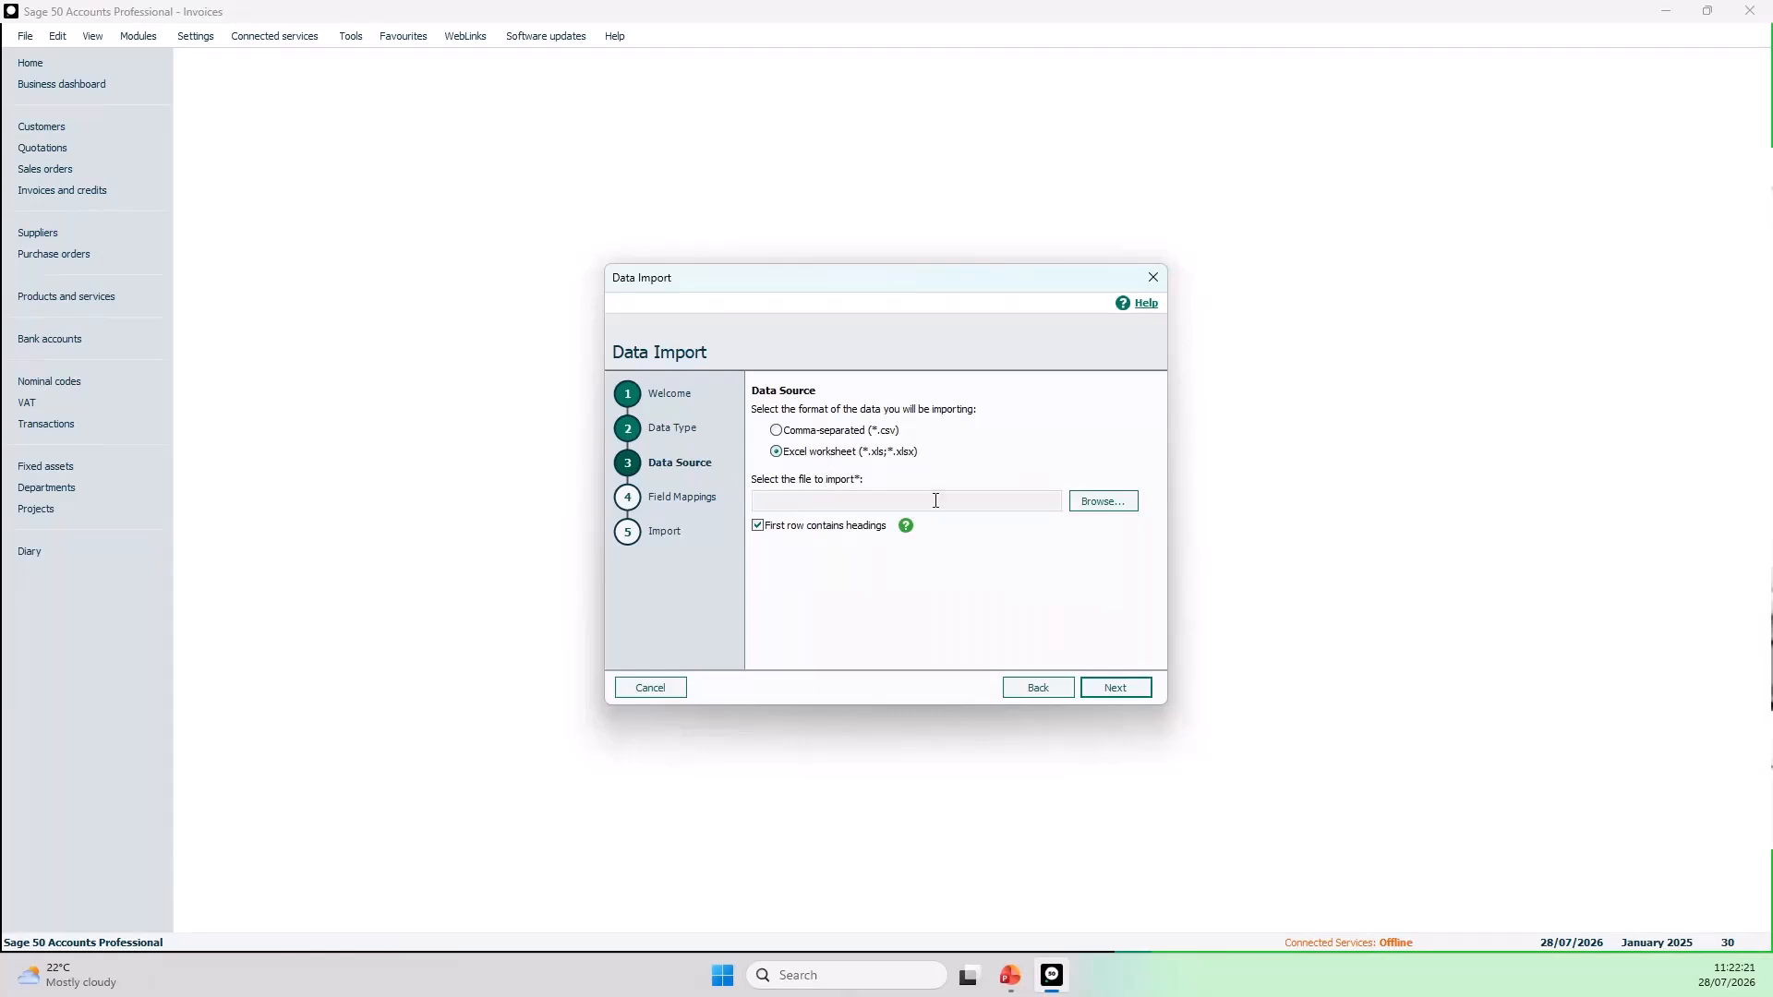
pyautogui.click(1122, 500)
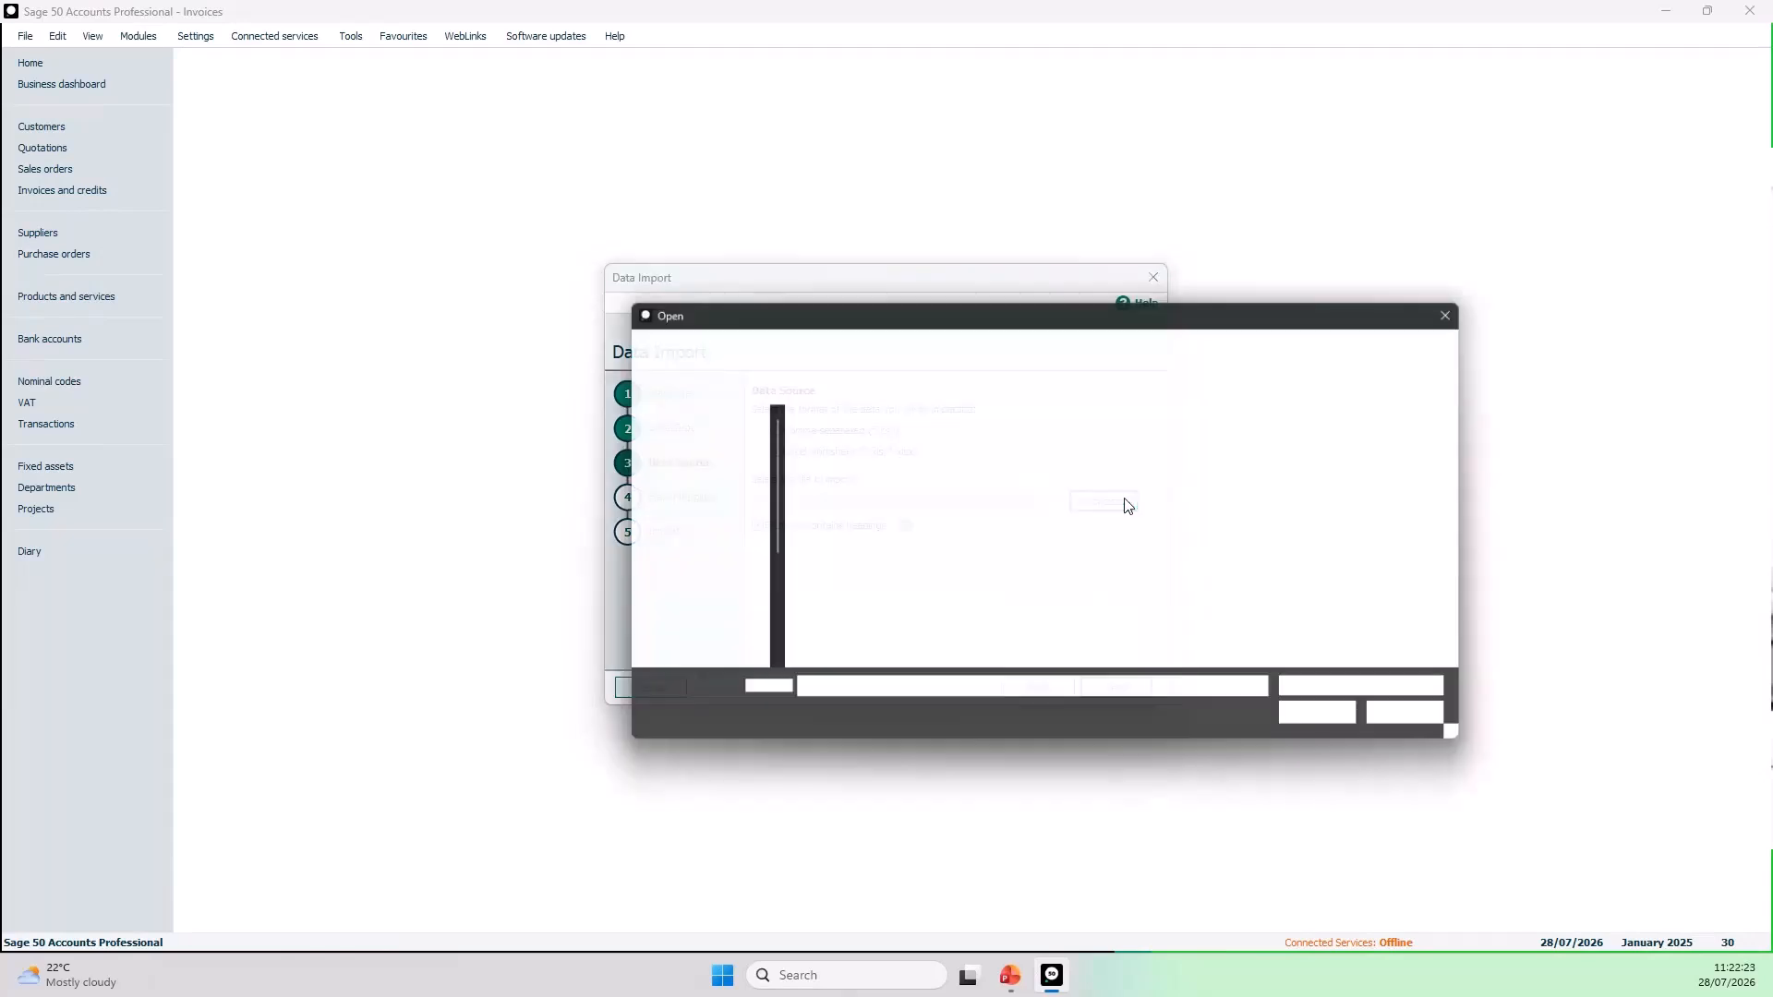
pyautogui.click(870, 445)
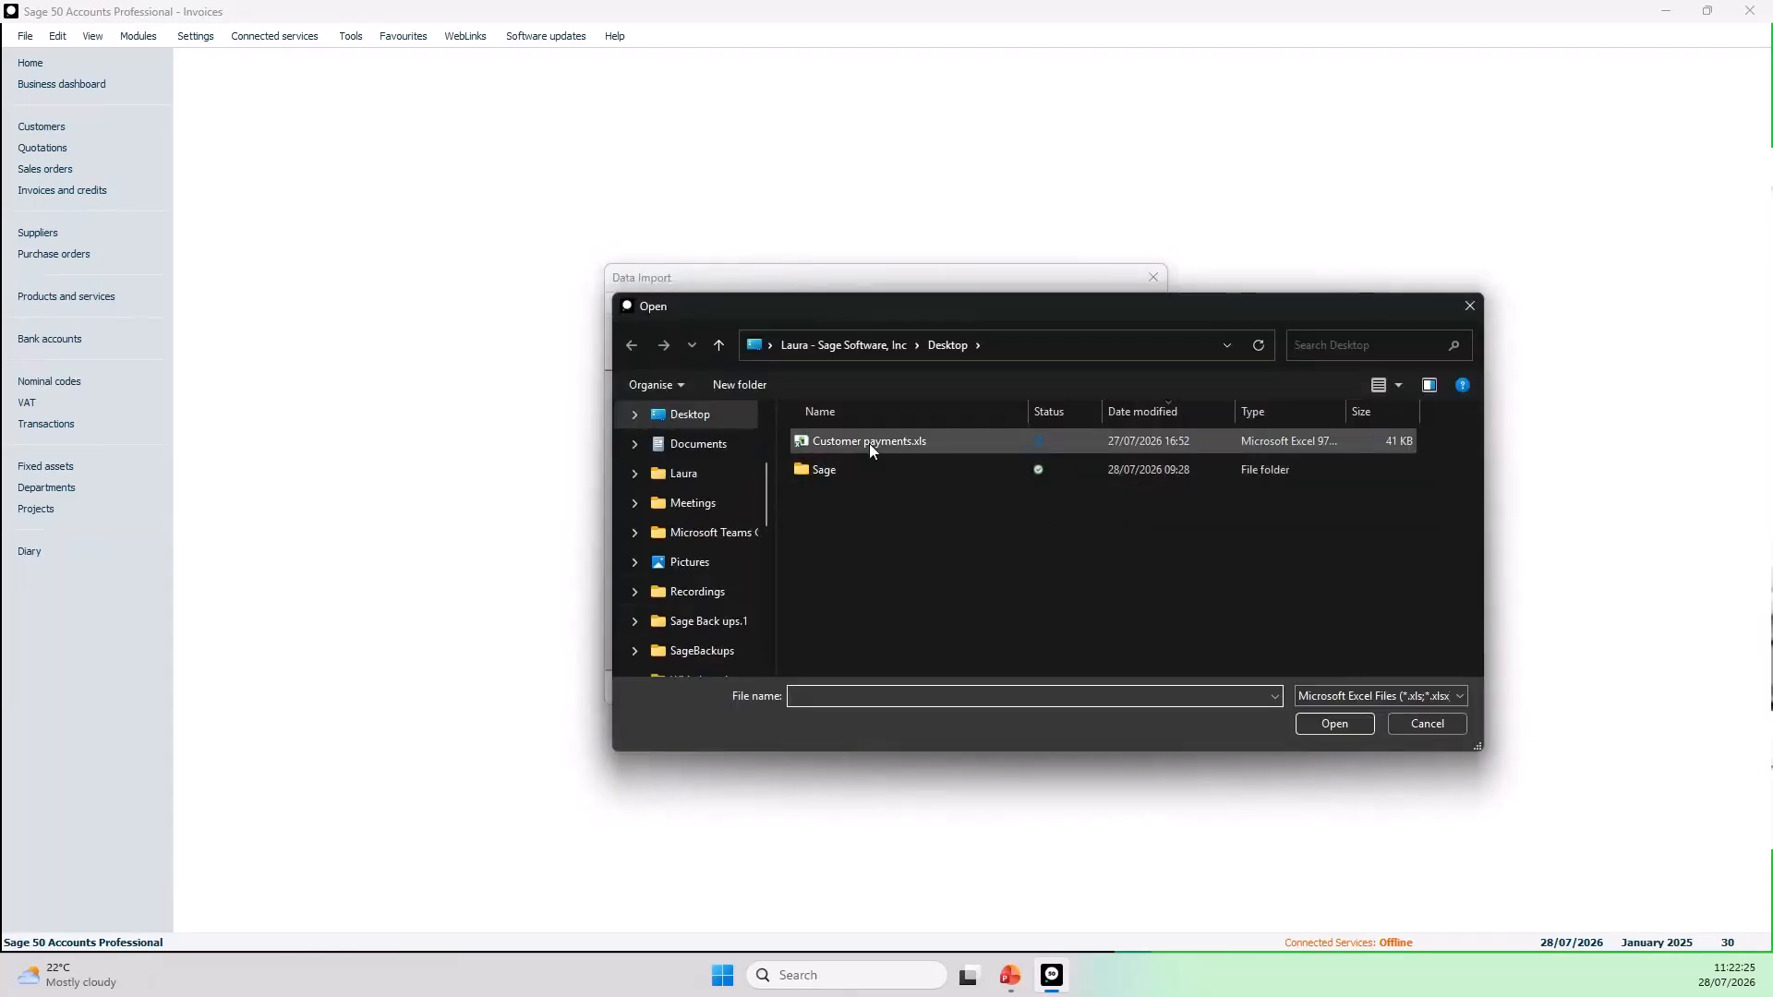
pyautogui.click(1309, 725)
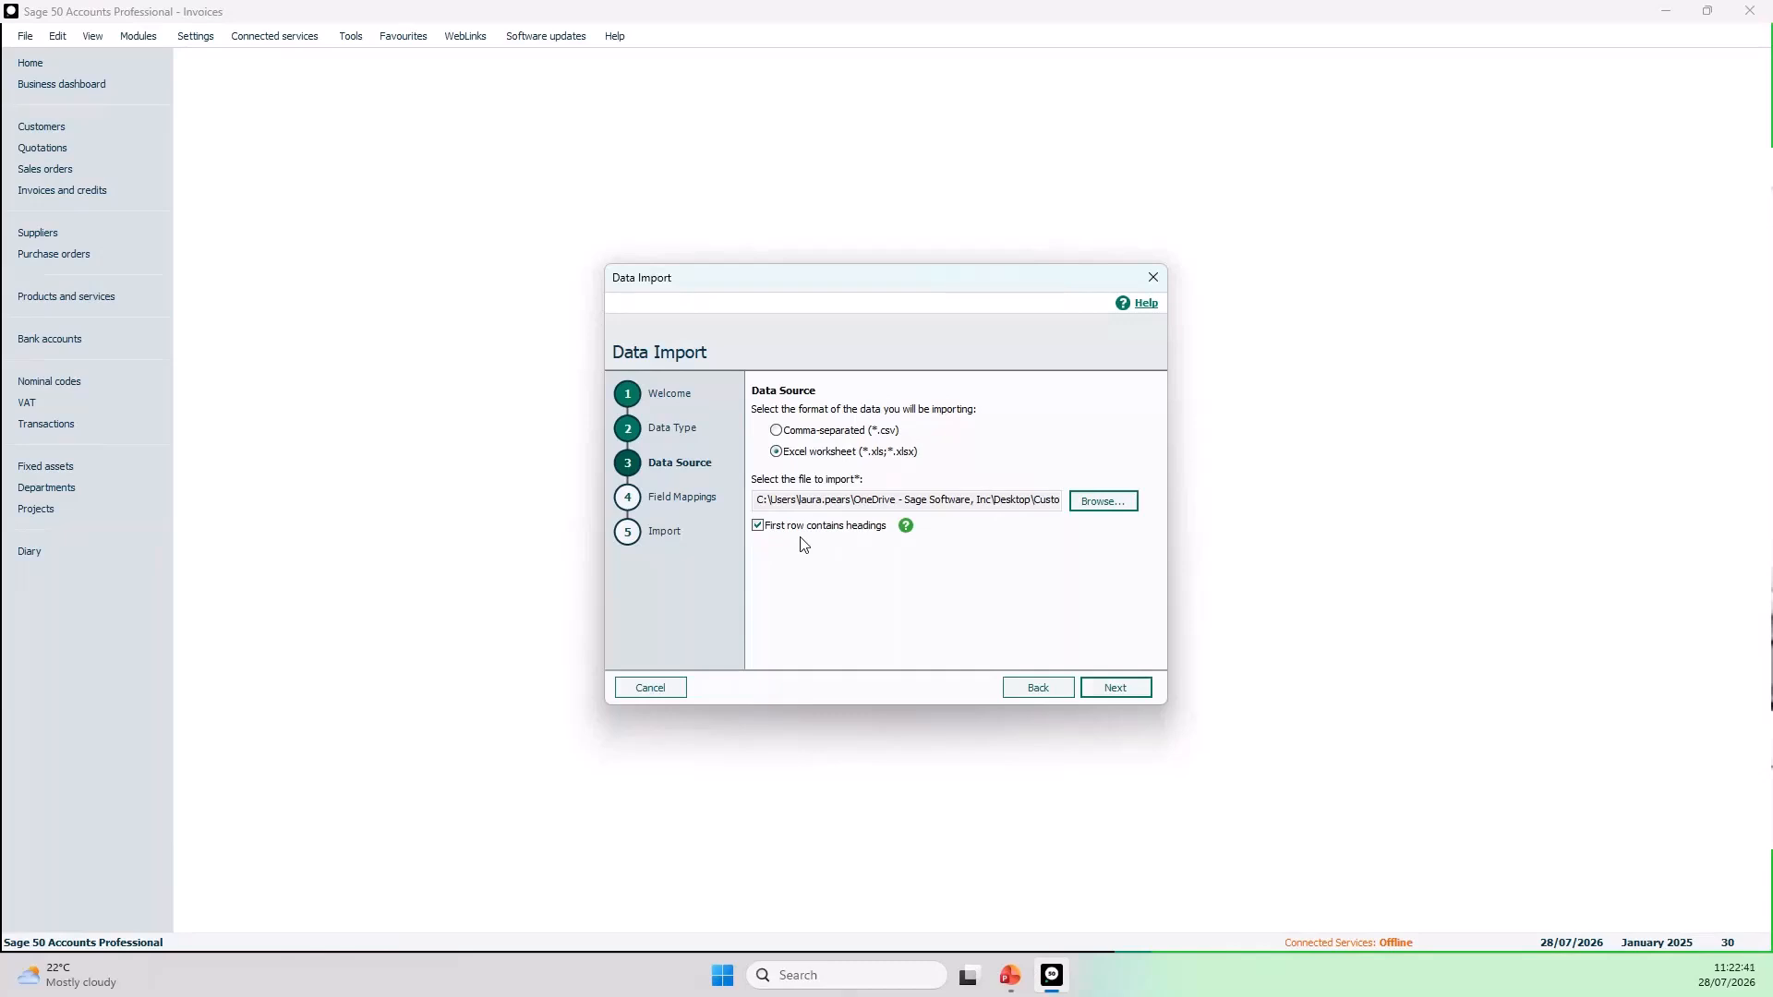
pyautogui.click(1097, 696)
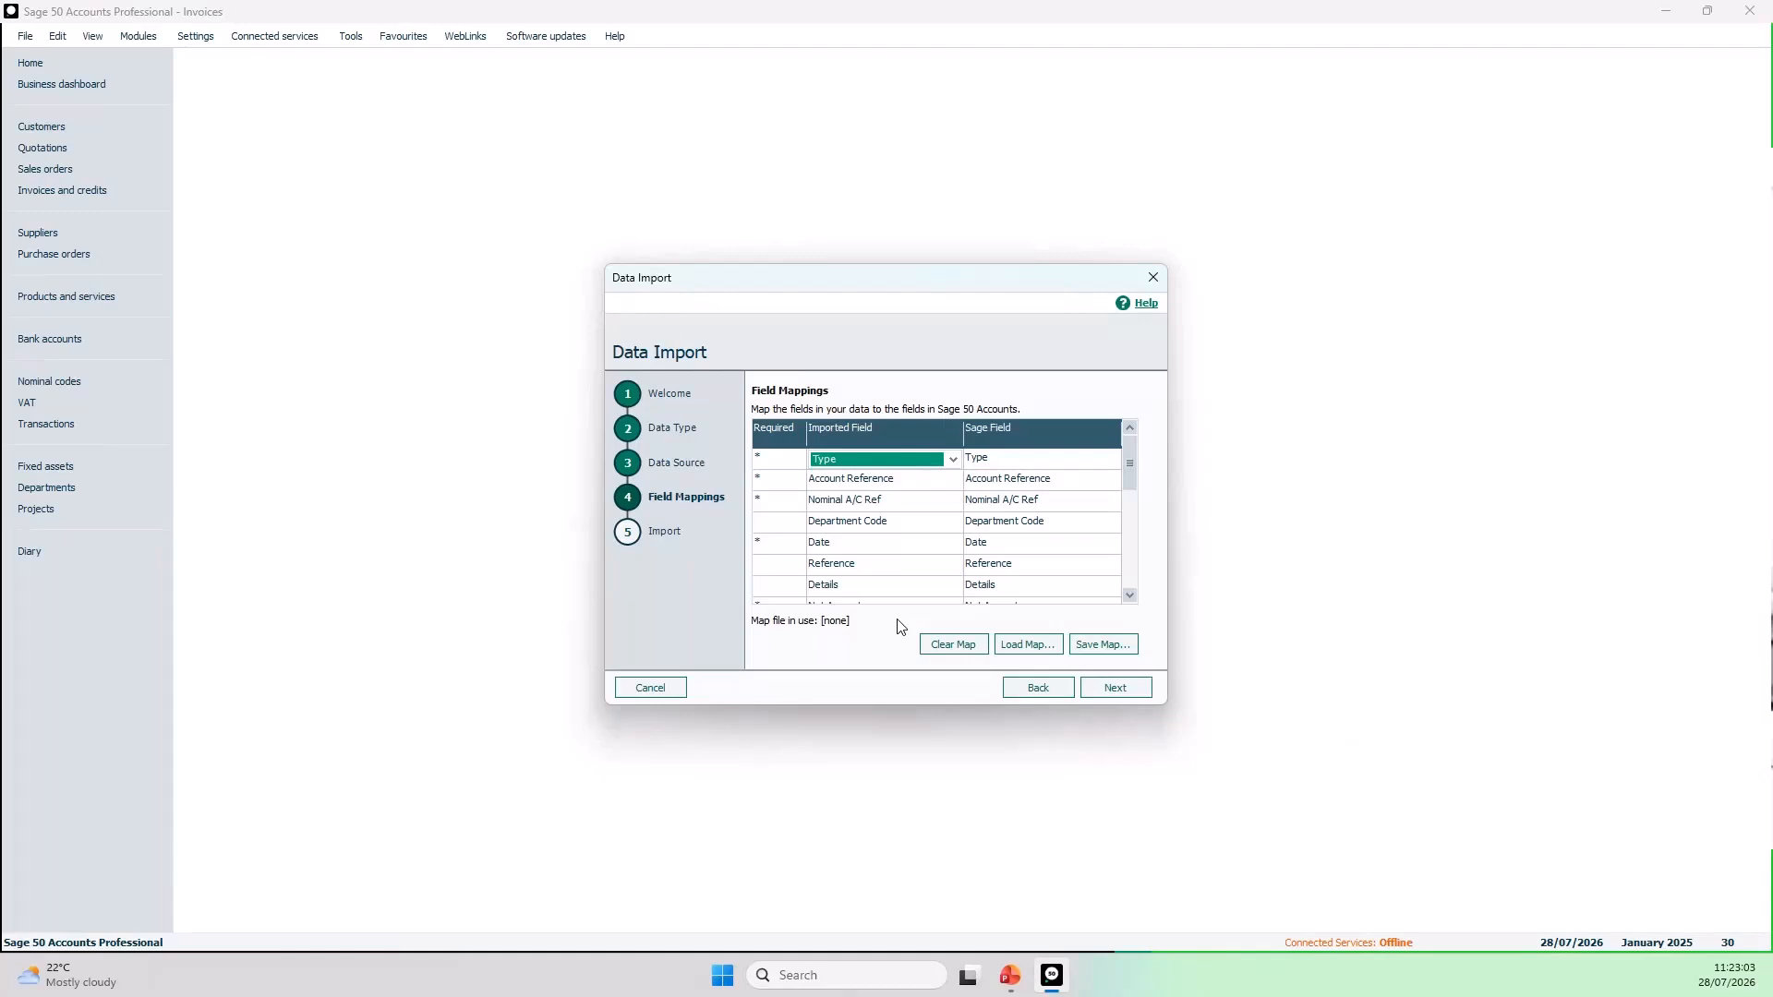
# Step: Accept the field mappings, import the customer payments, and close the import results
pyautogui.click(1130, 689)
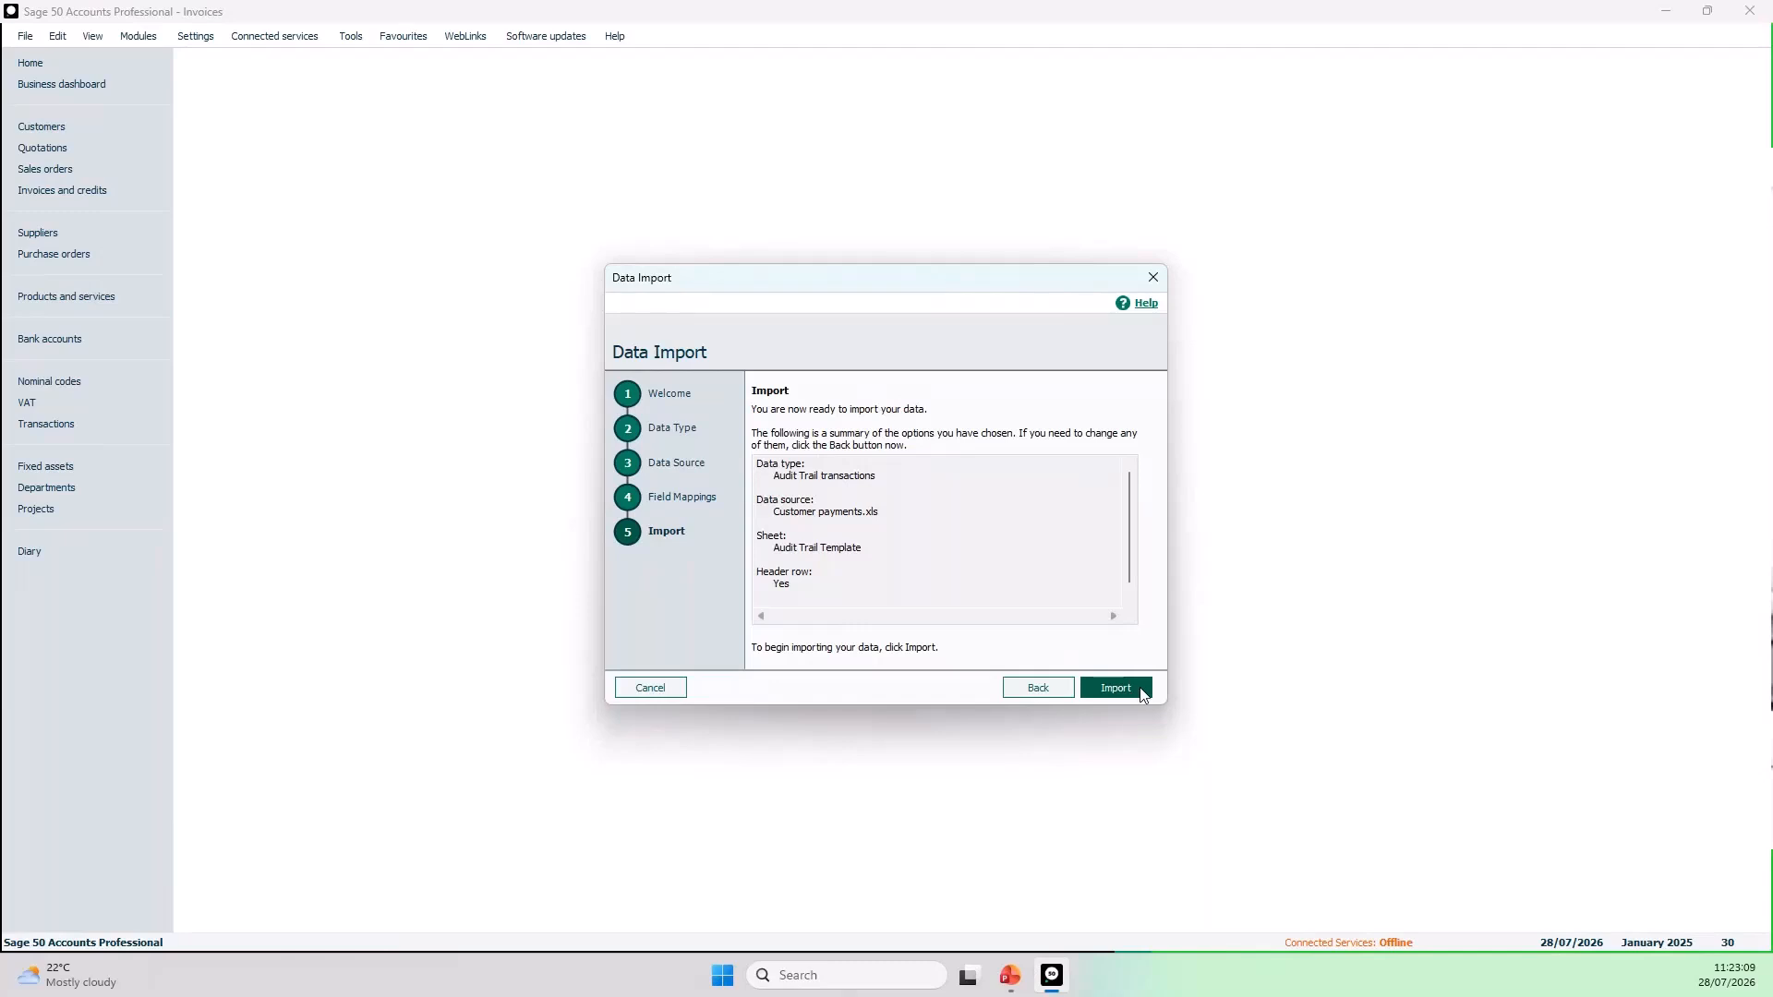
pyautogui.click(1141, 694)
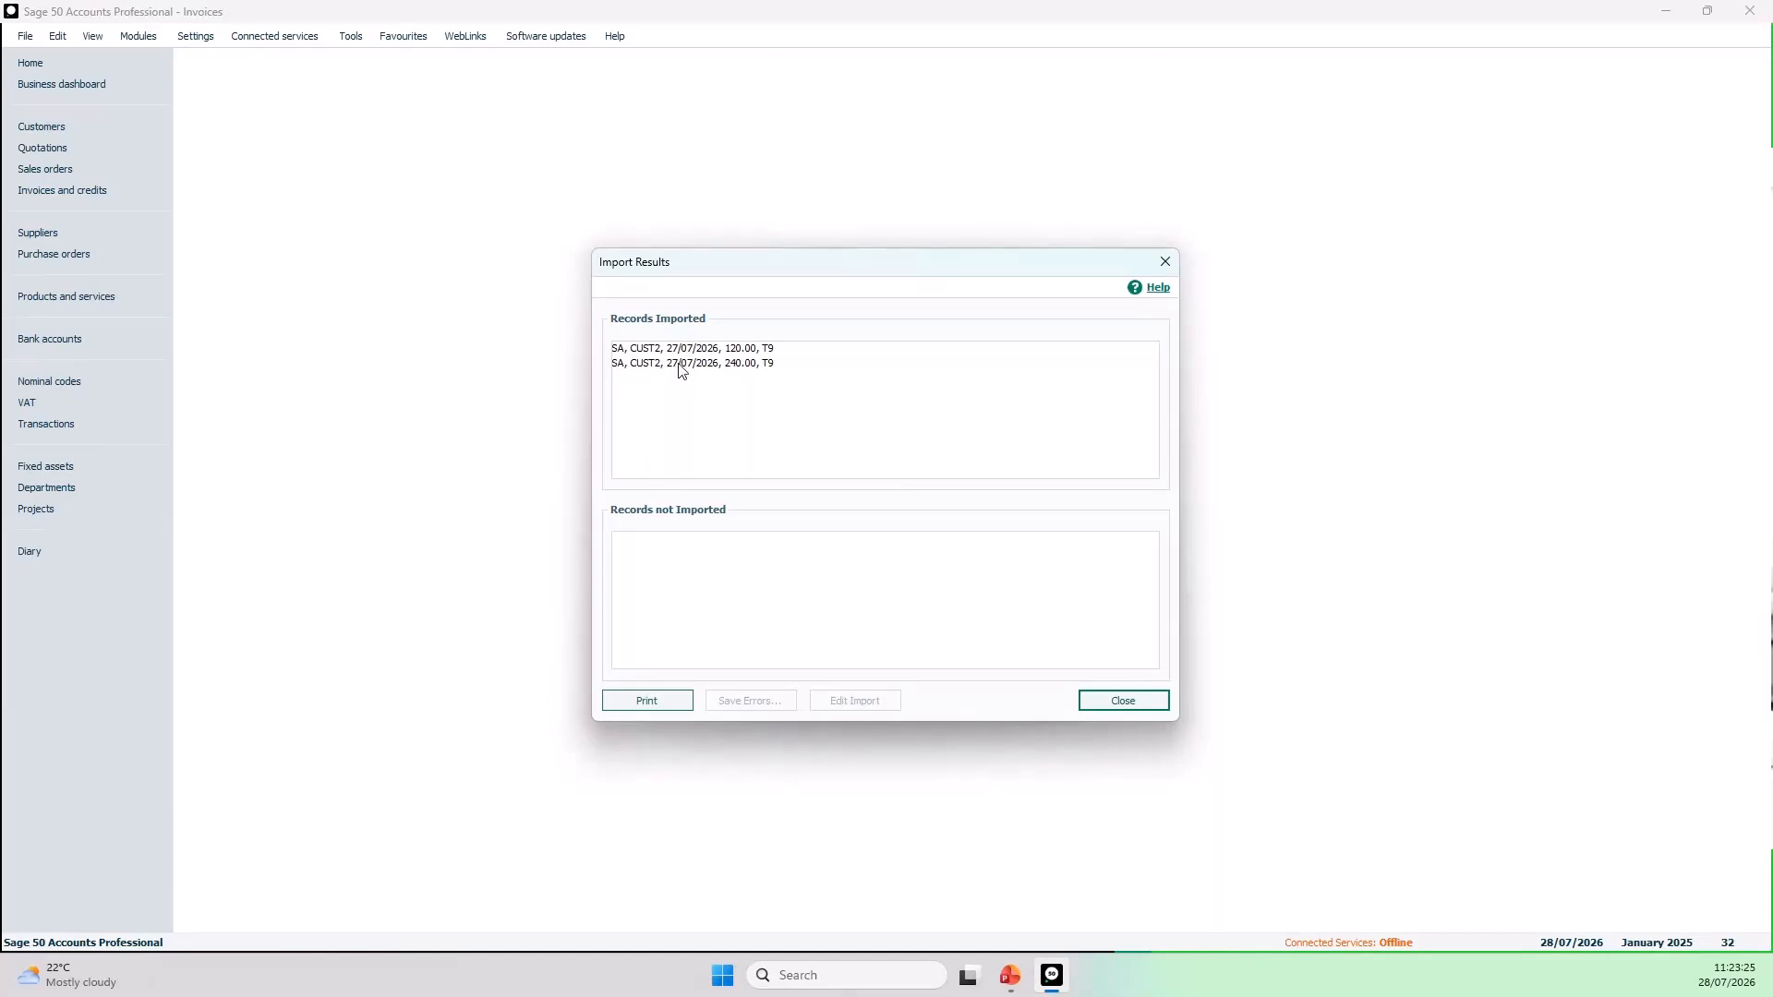
pyautogui.click(1104, 708)
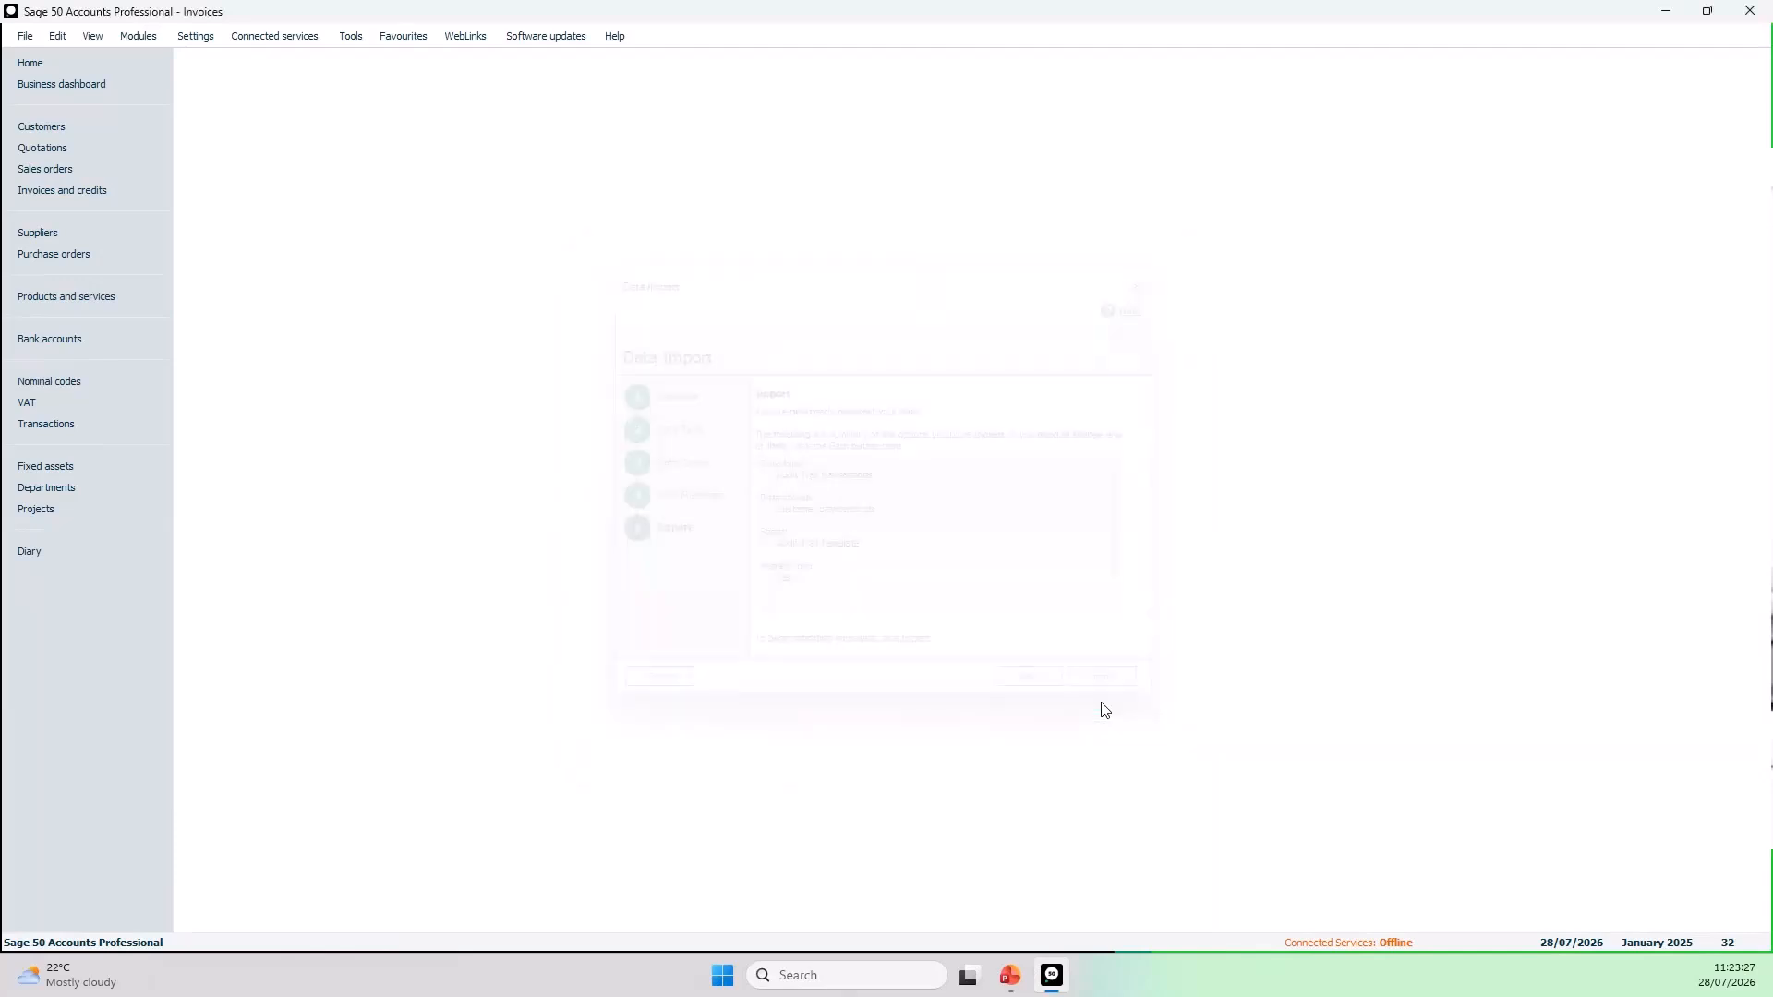
# Step: Review the two imported payments on account in the activity of customer CUST2
pyautogui.click(91, 131)
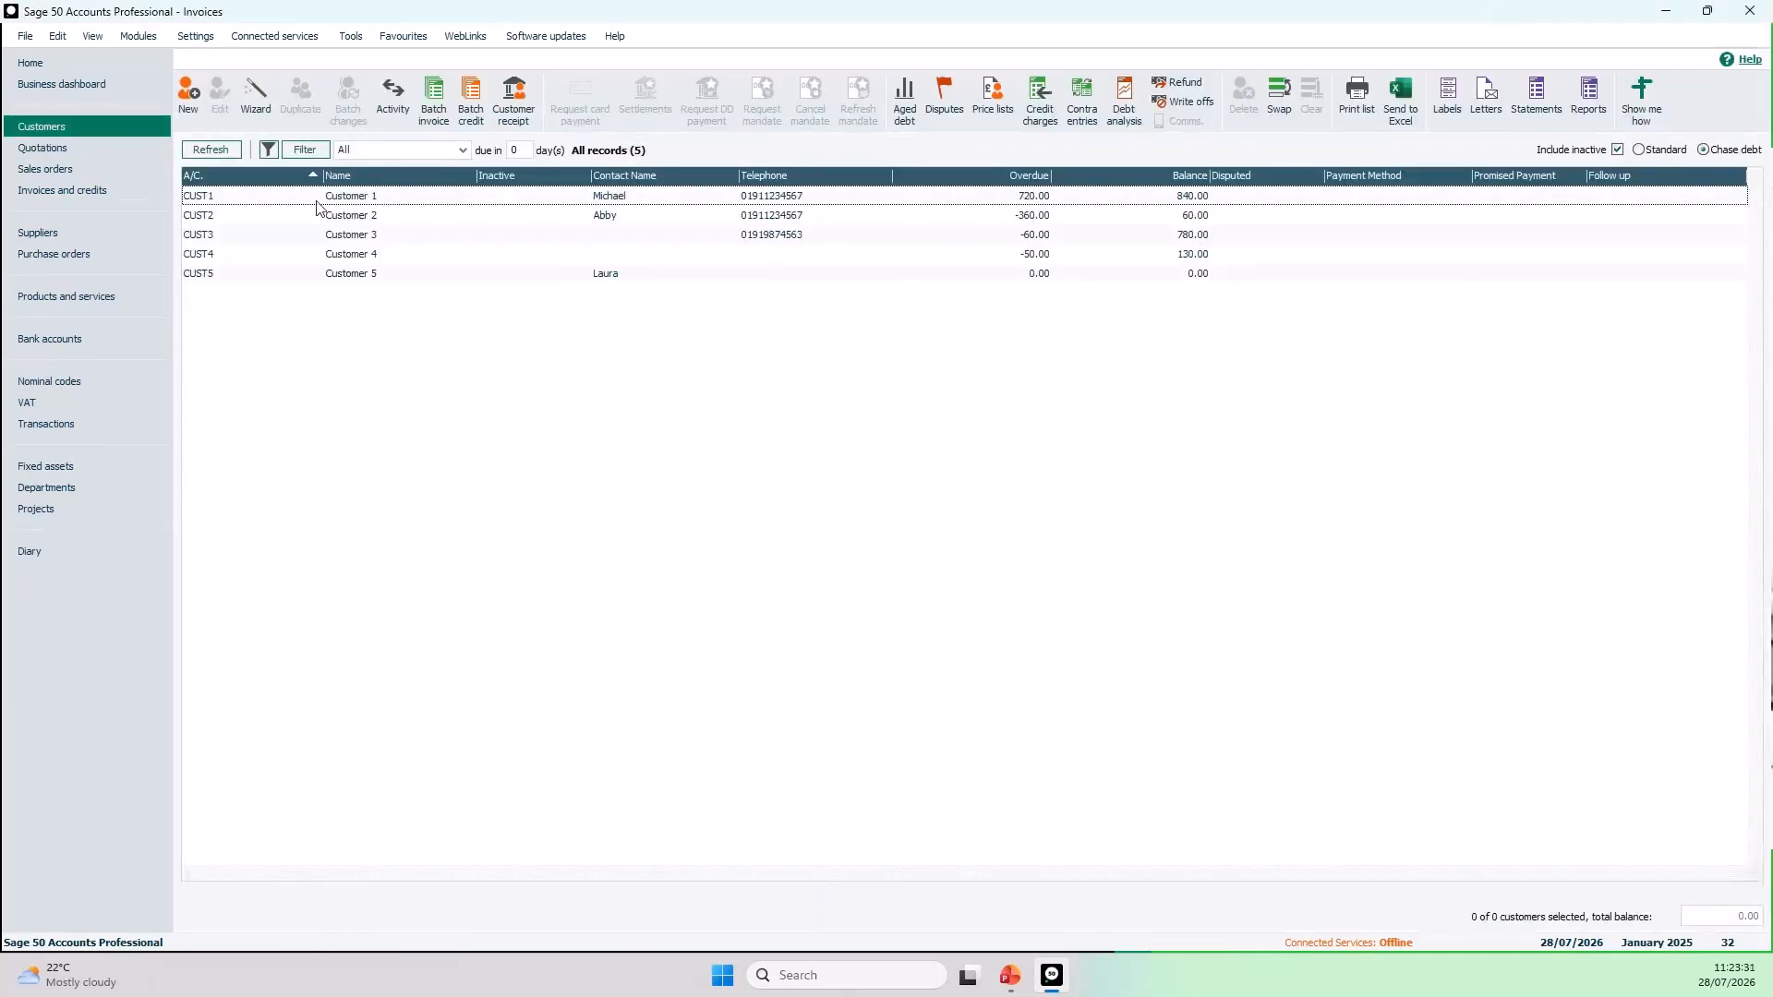
pyautogui.click(362, 220)
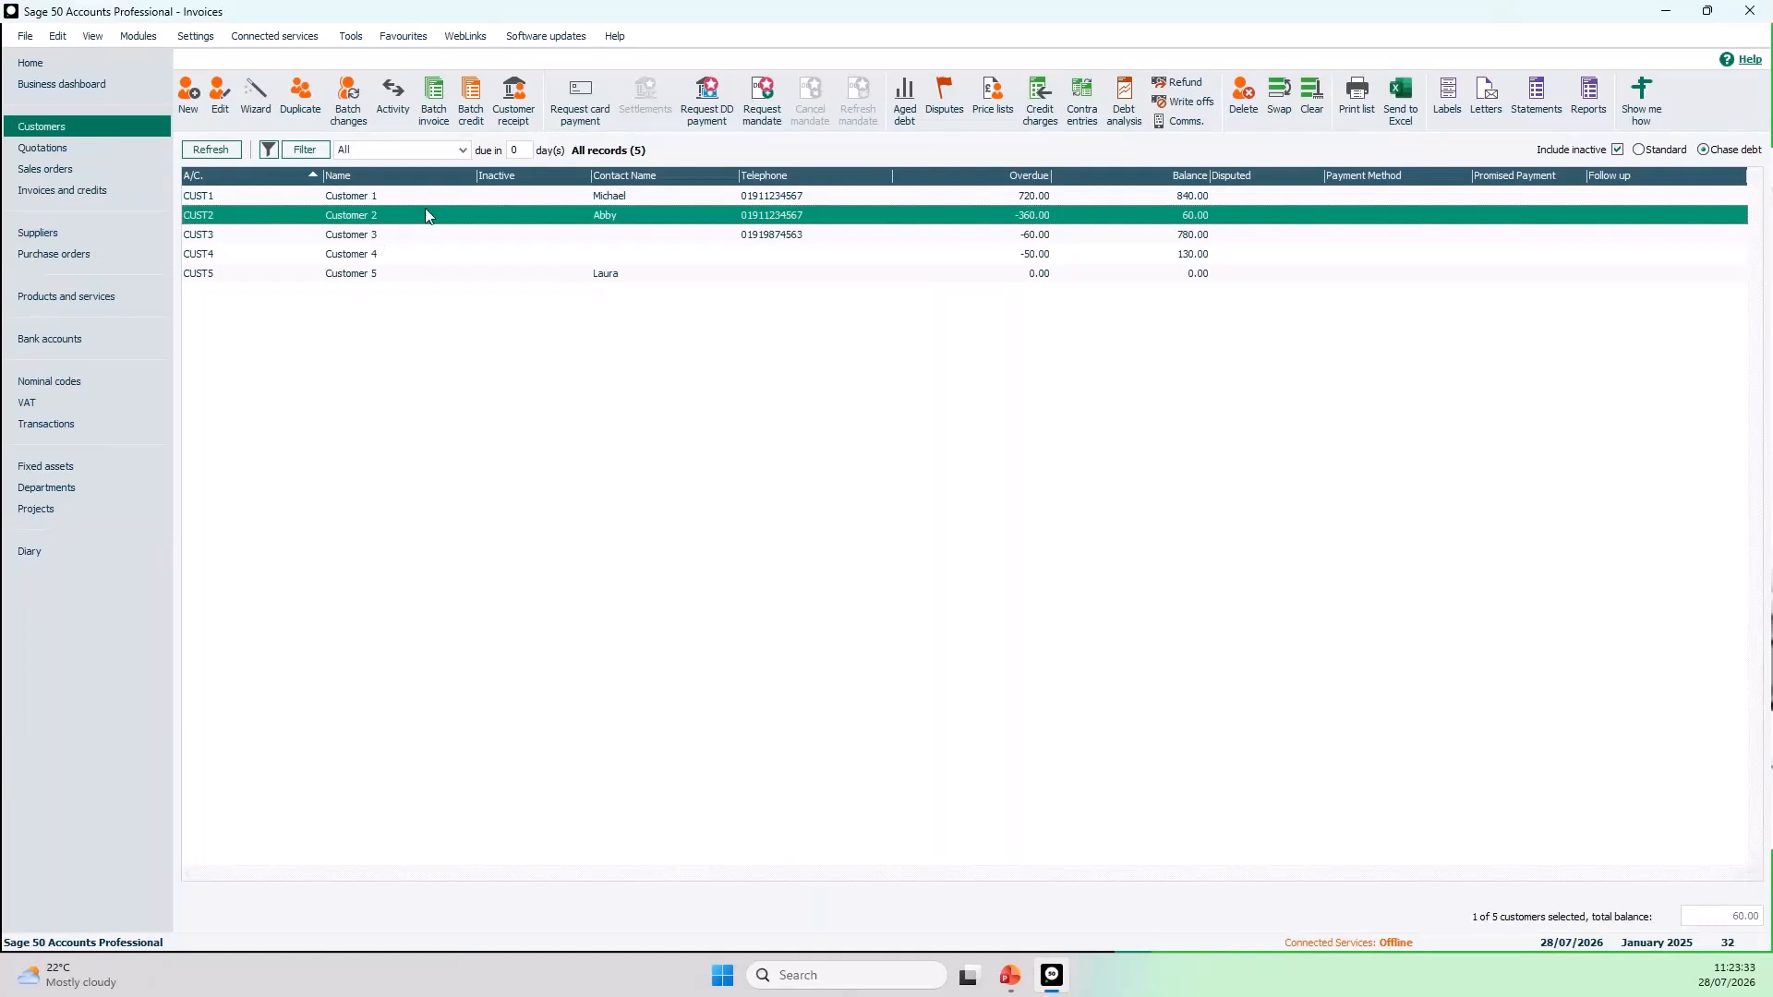
pyautogui.click(394, 102)
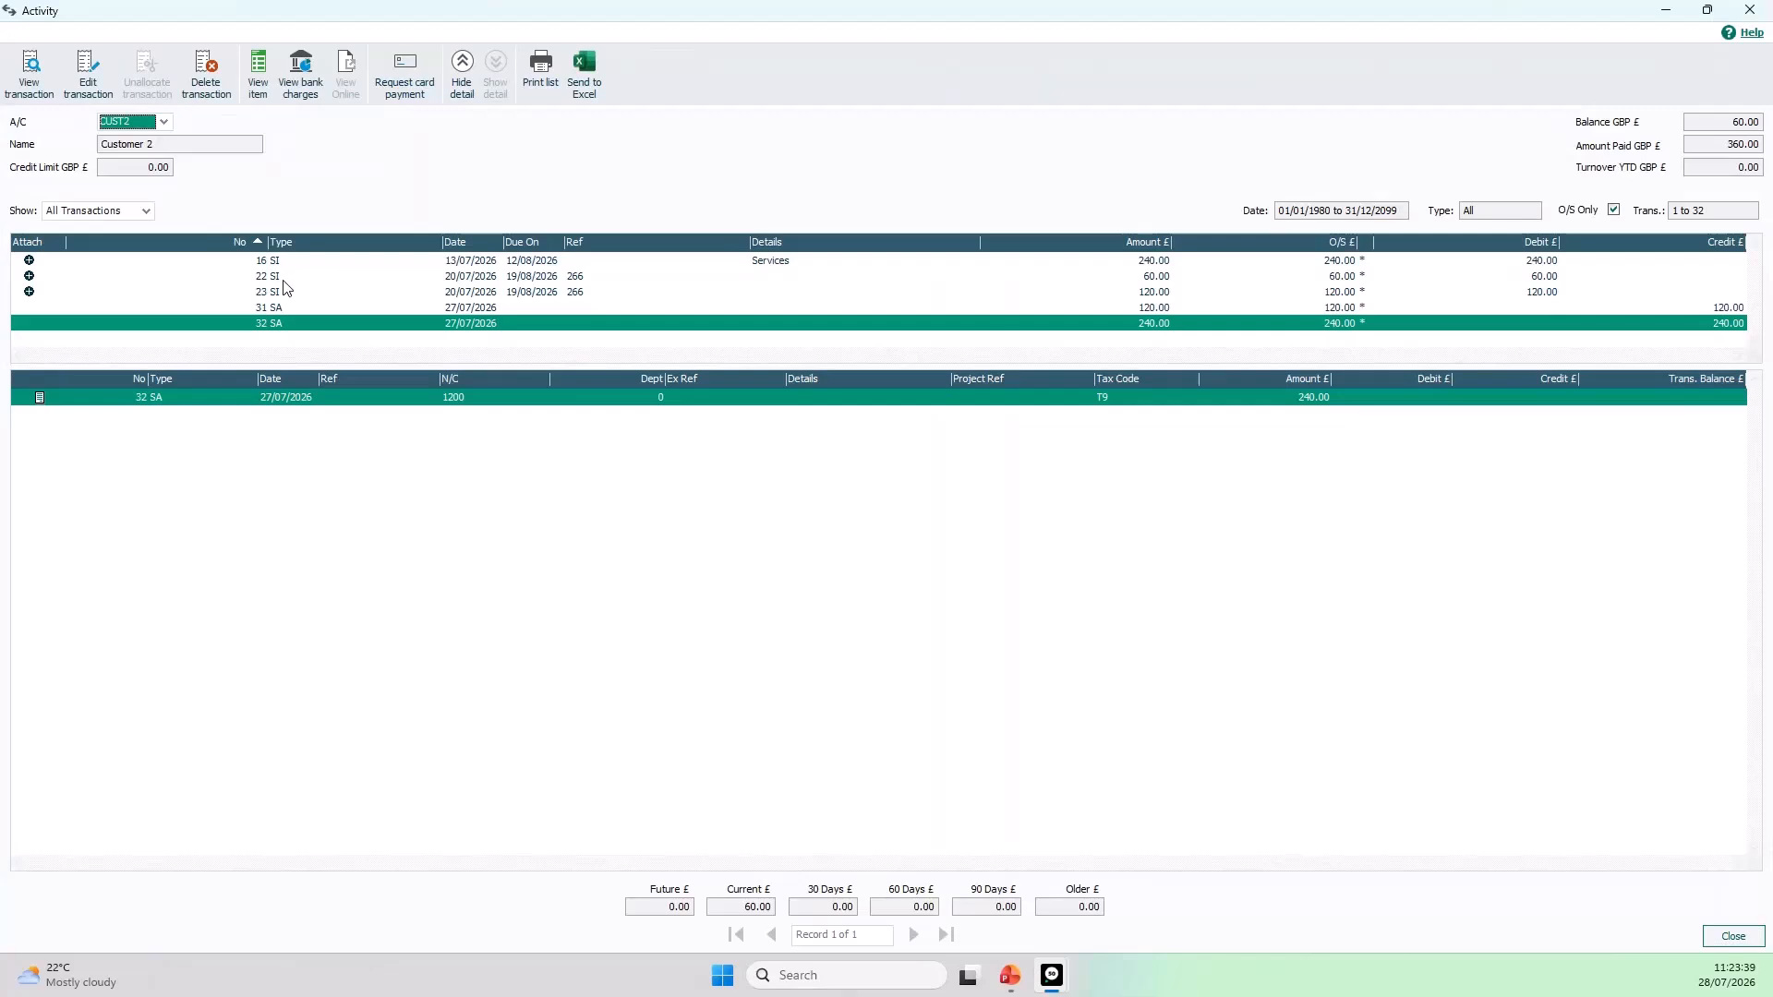
pyautogui.click(285, 309)
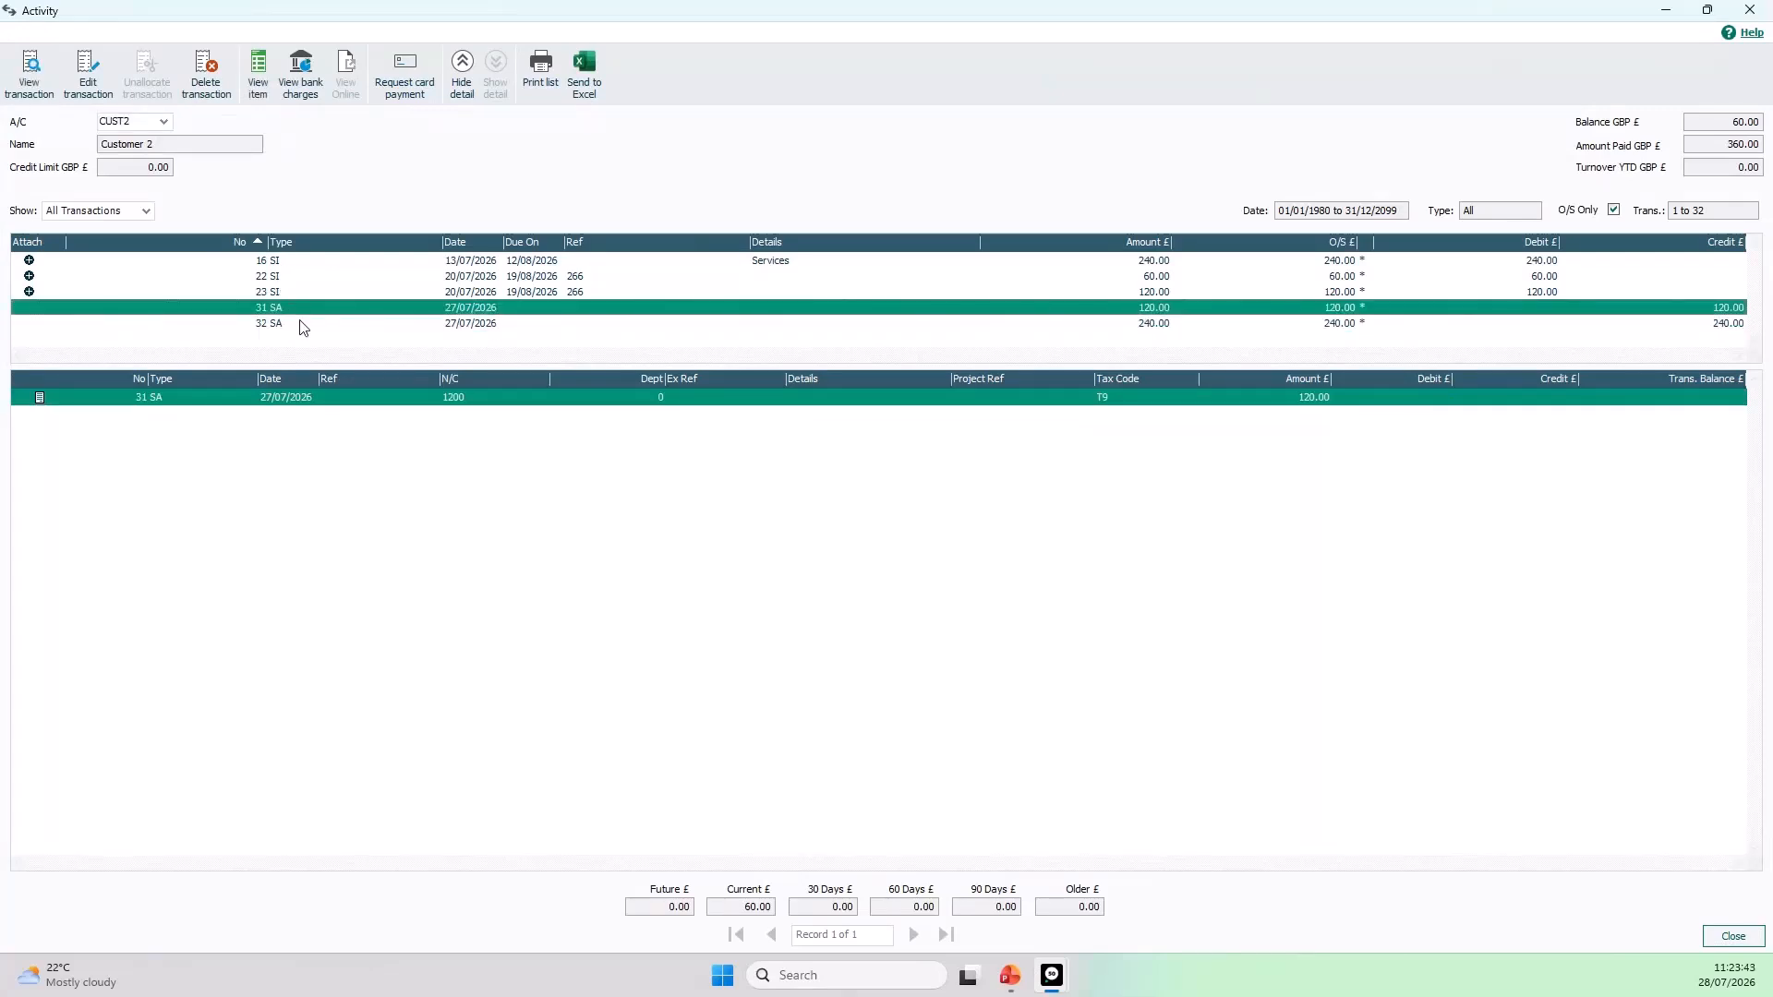
pyautogui.click(303, 325)
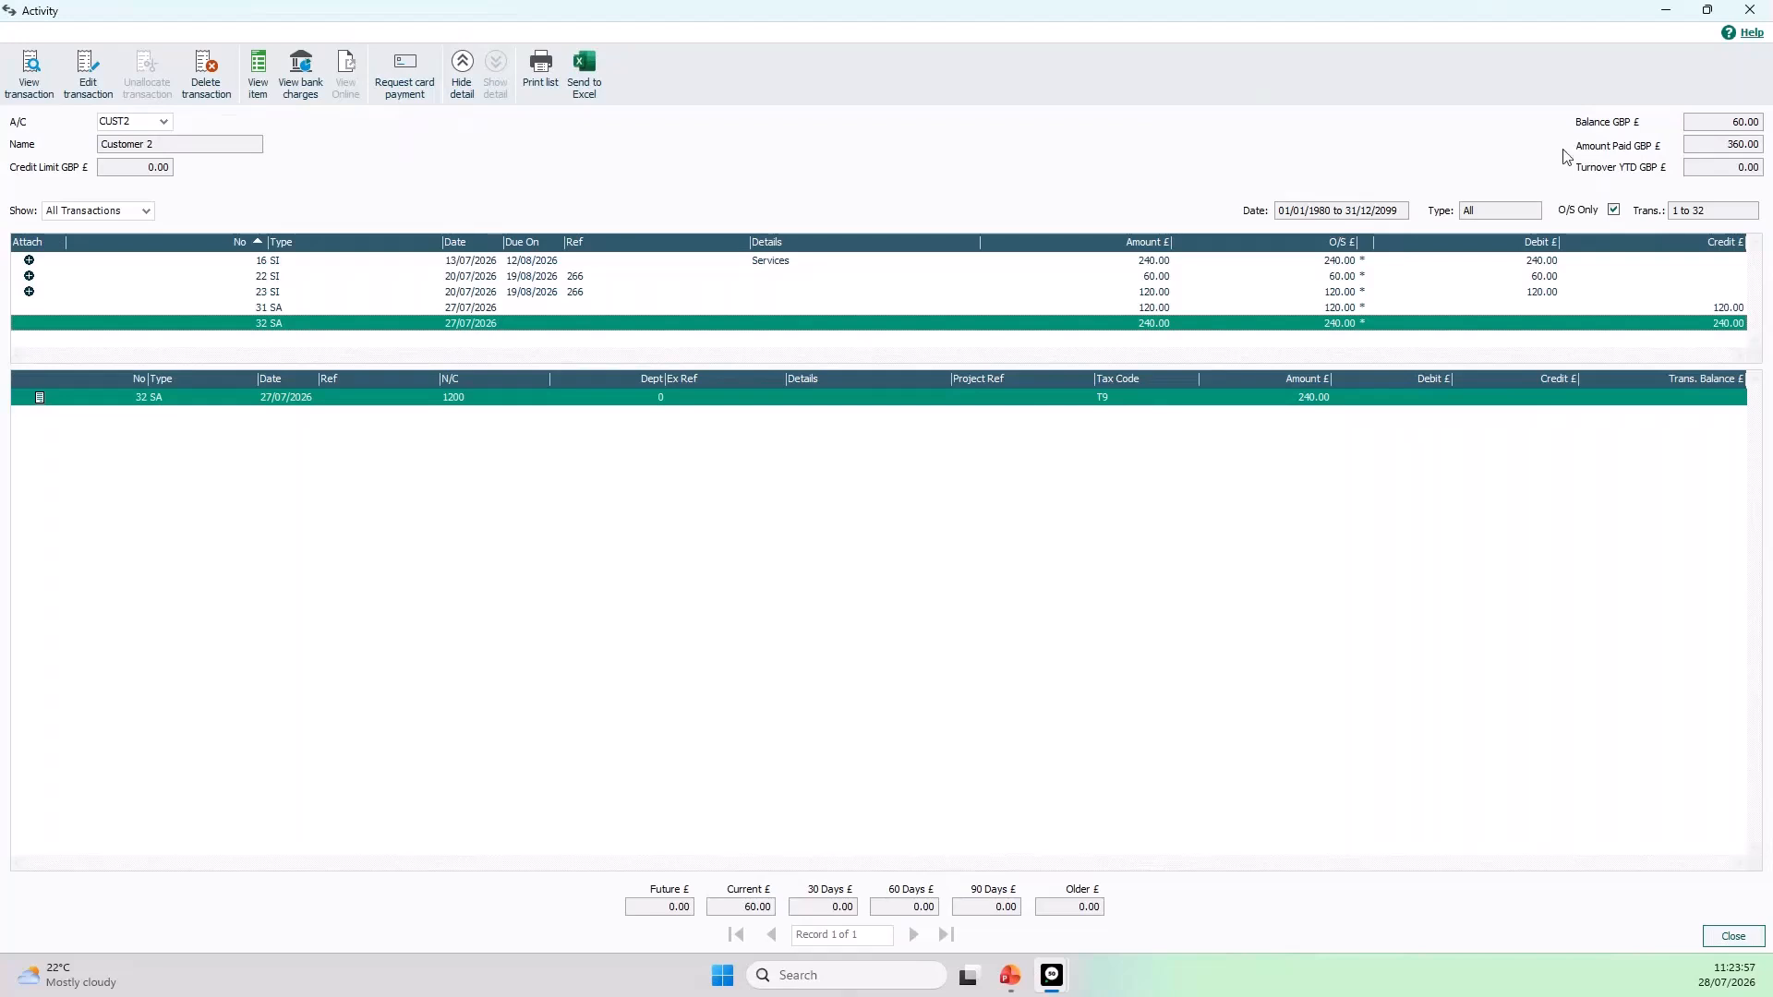
# Step: Close the CUST2 activity and start a customer receipt for CUST2 in the Bank Current Account
pyautogui.click(1169, 278)
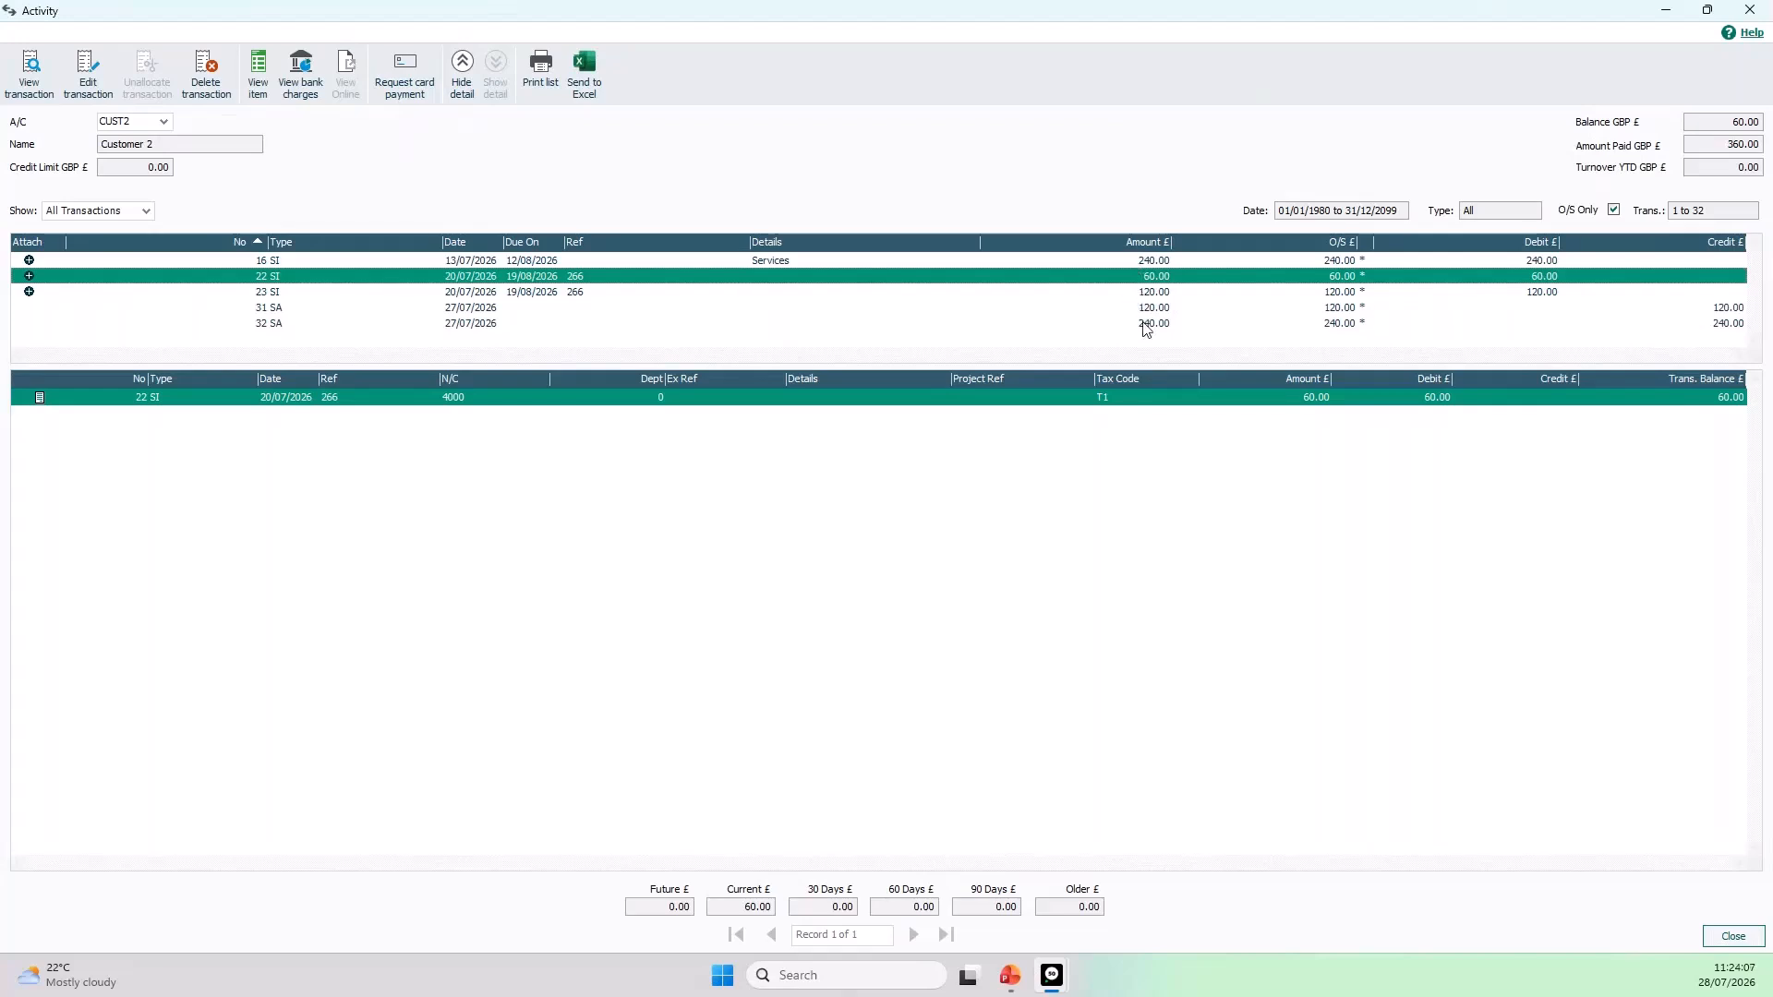
pyautogui.click(1751, 942)
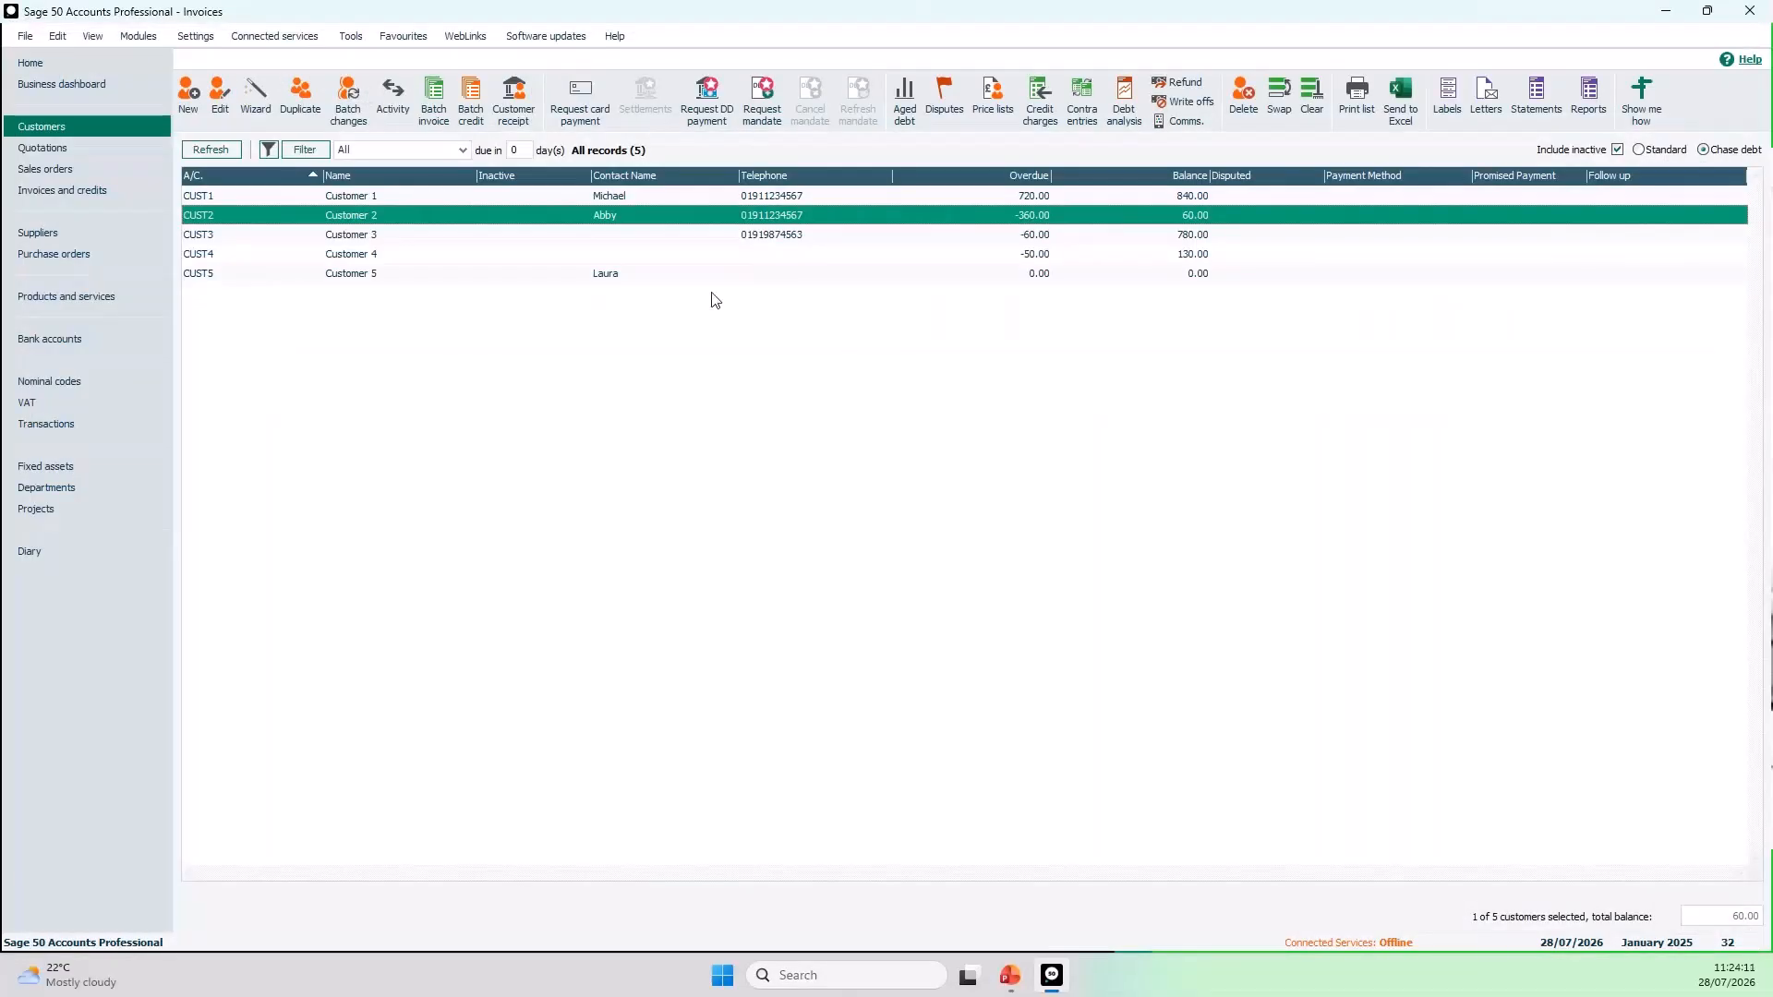
pyautogui.click(524, 123)
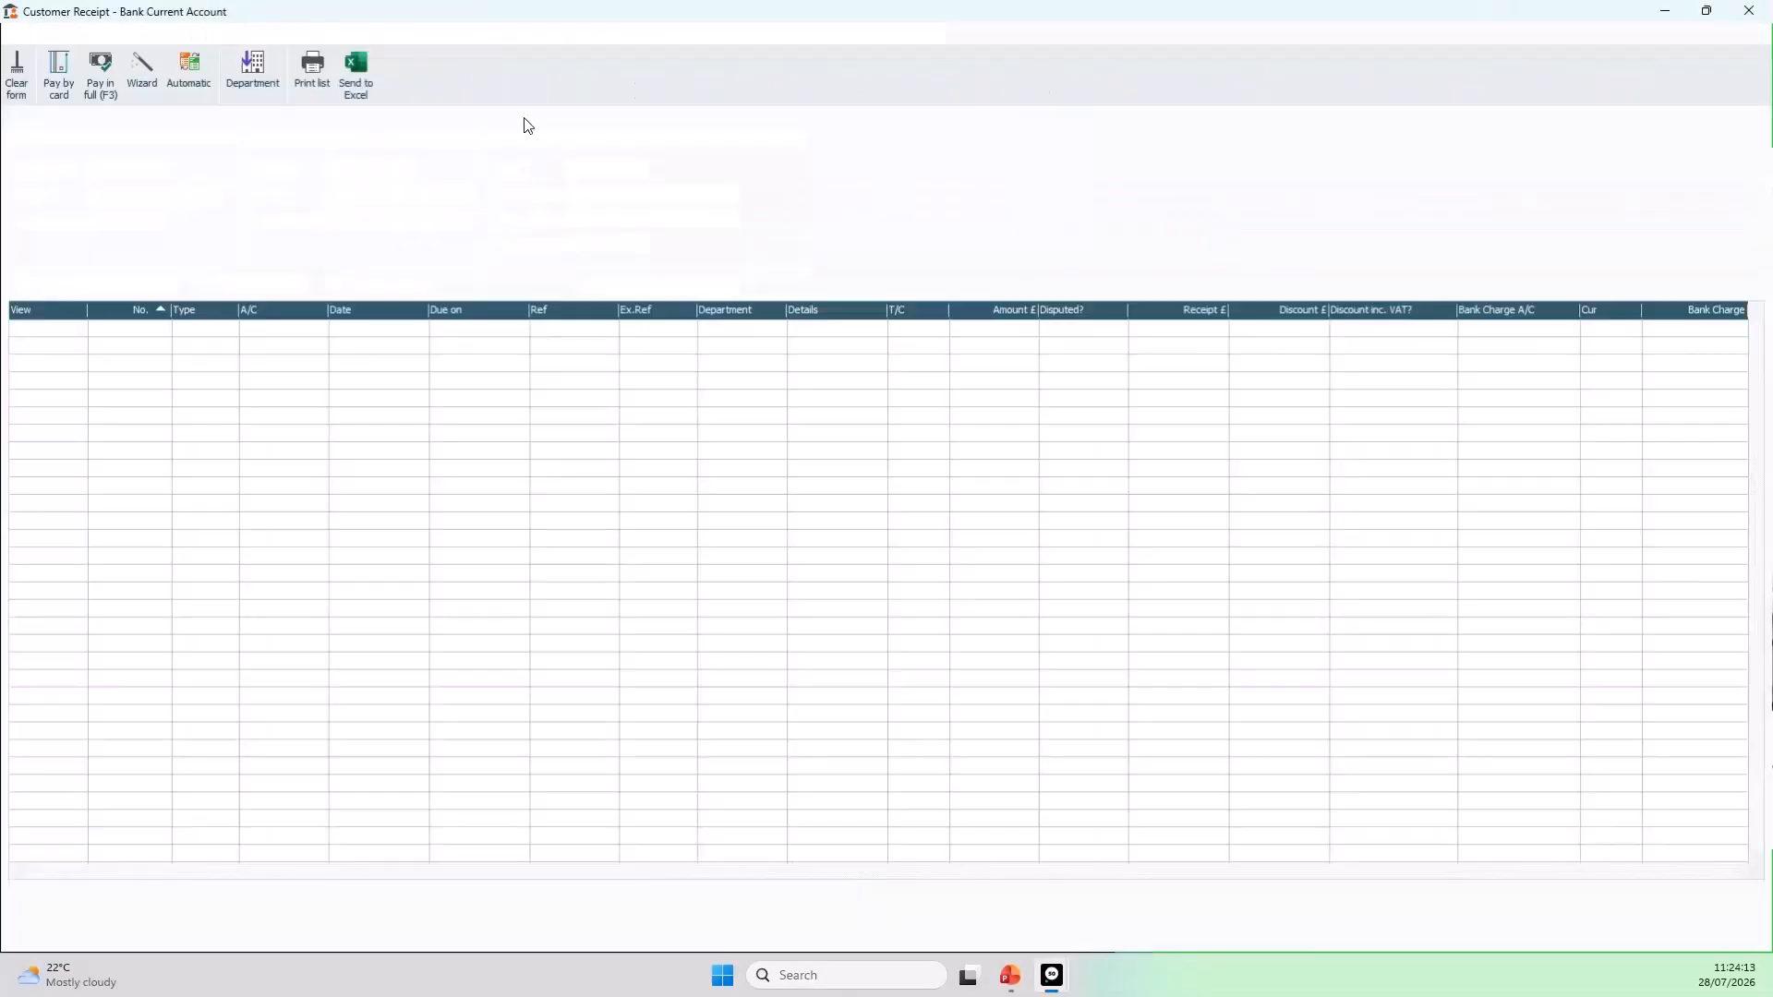
pyautogui.click(402, 168)
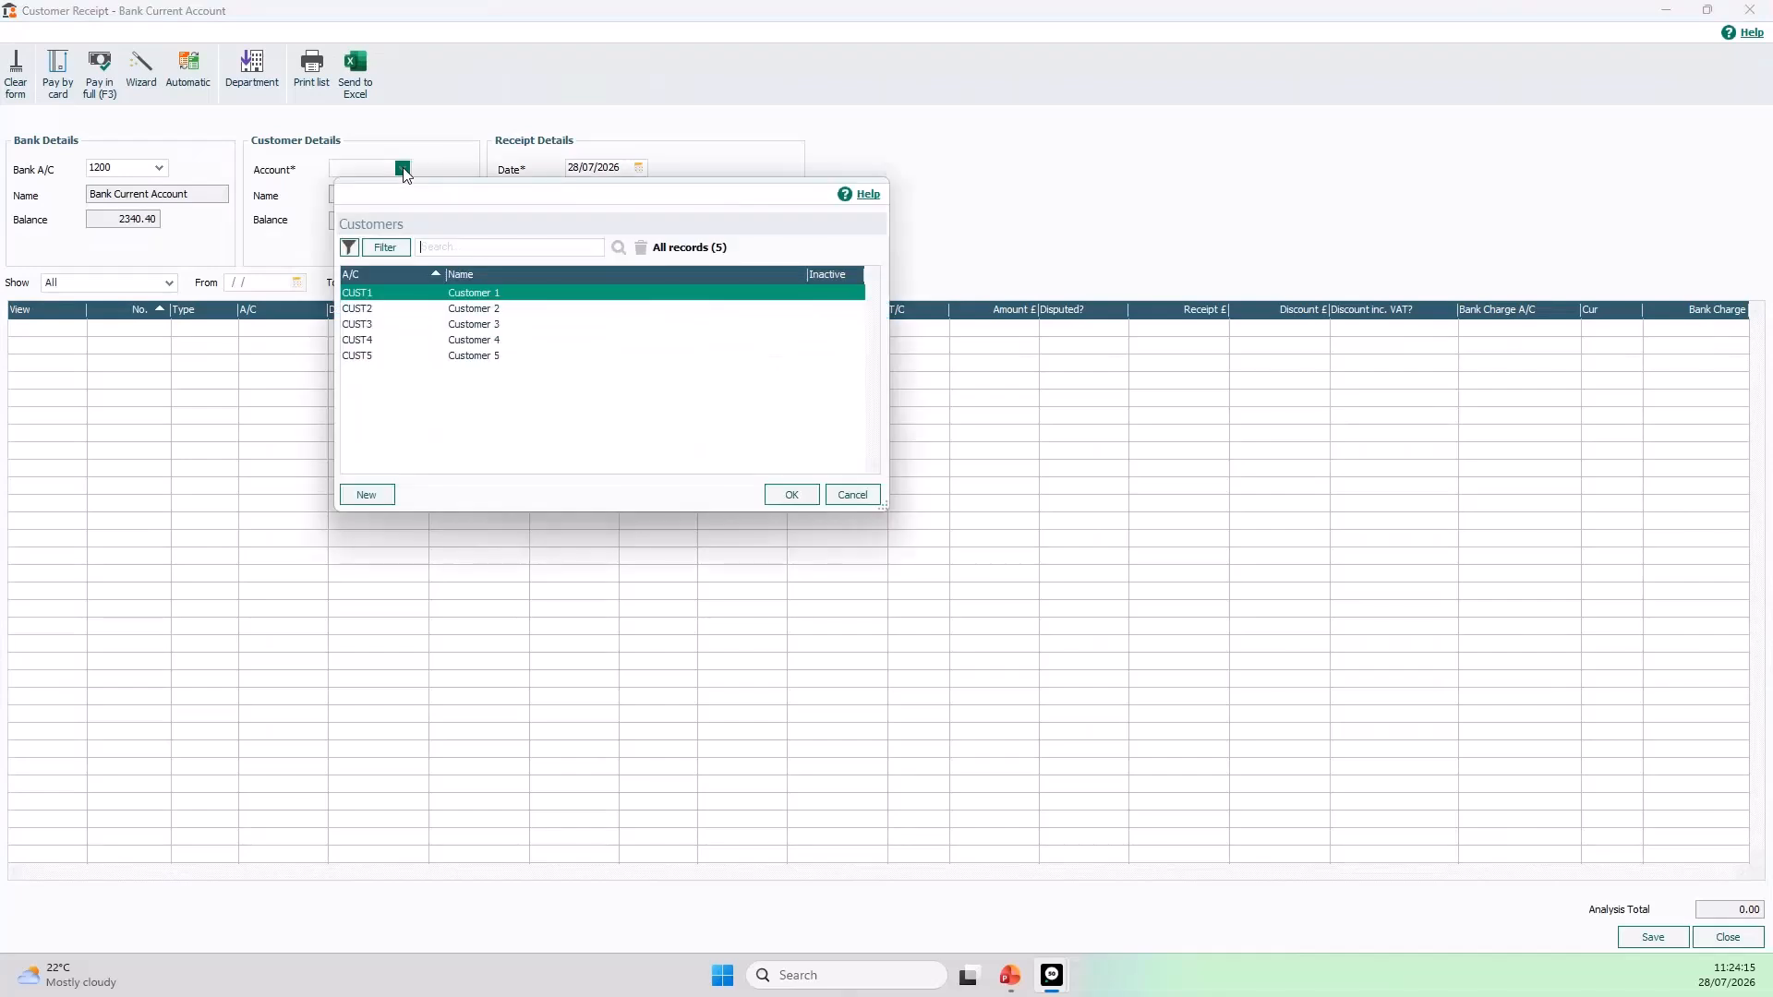
pyautogui.click(480, 314)
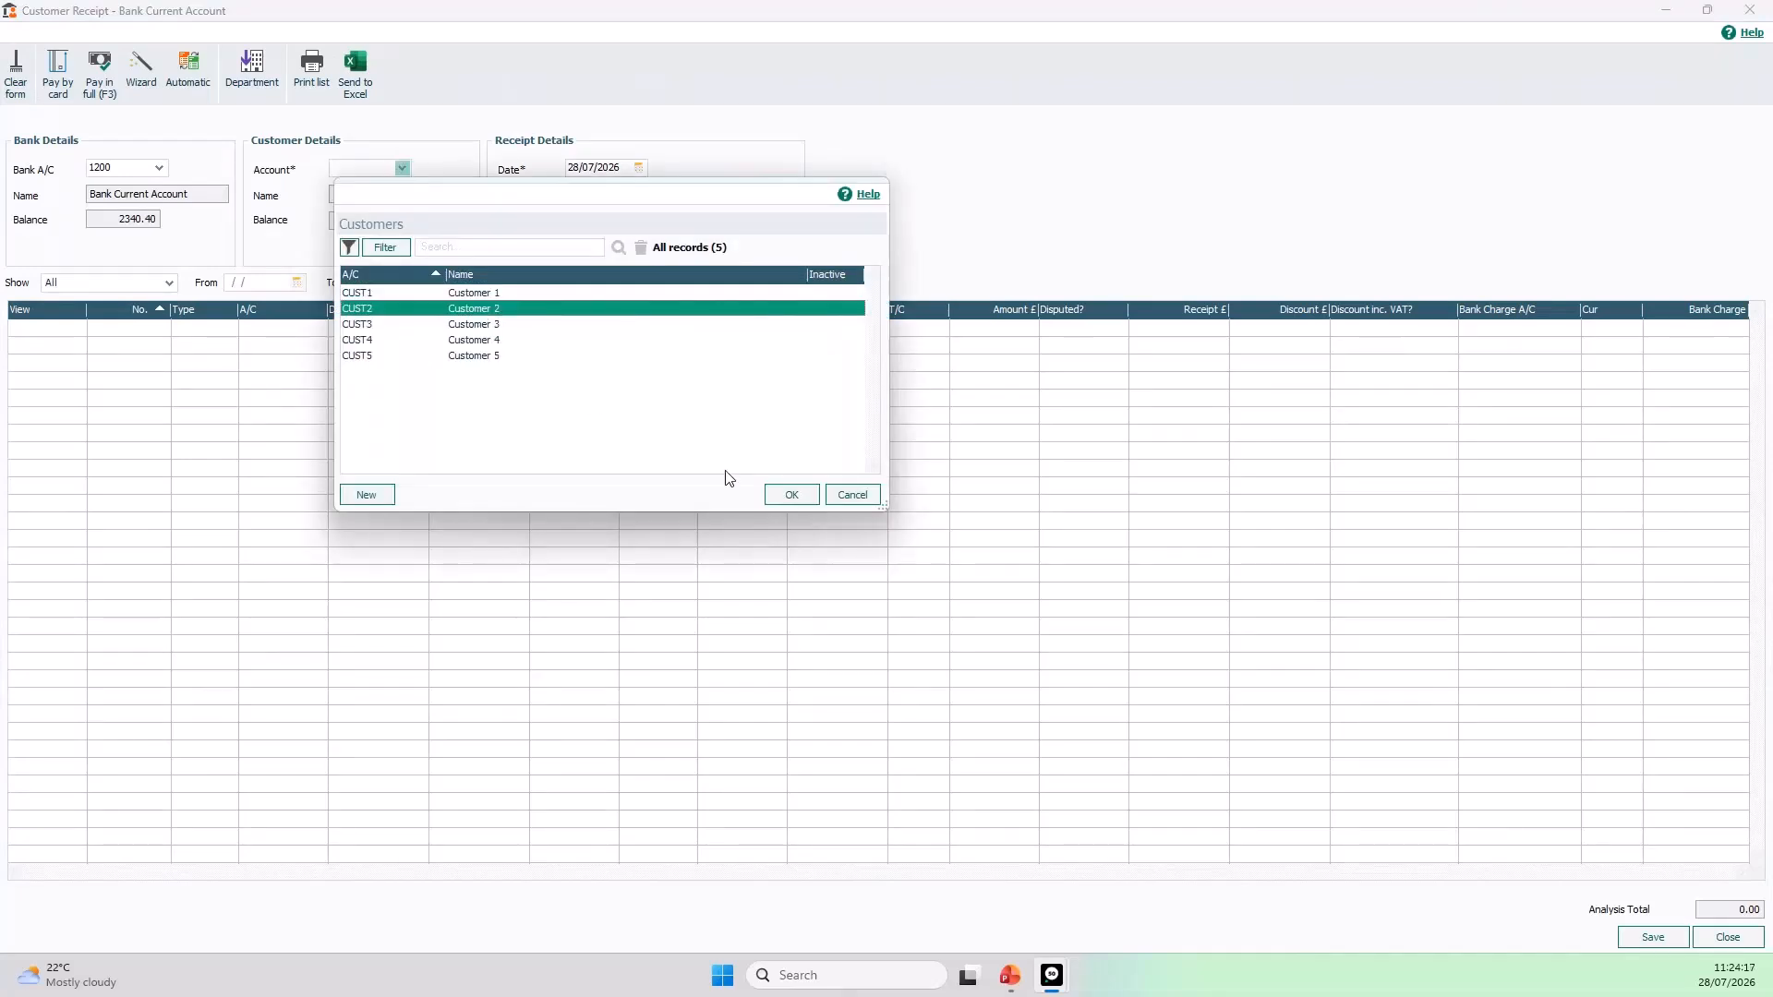
pyautogui.click(787, 497)
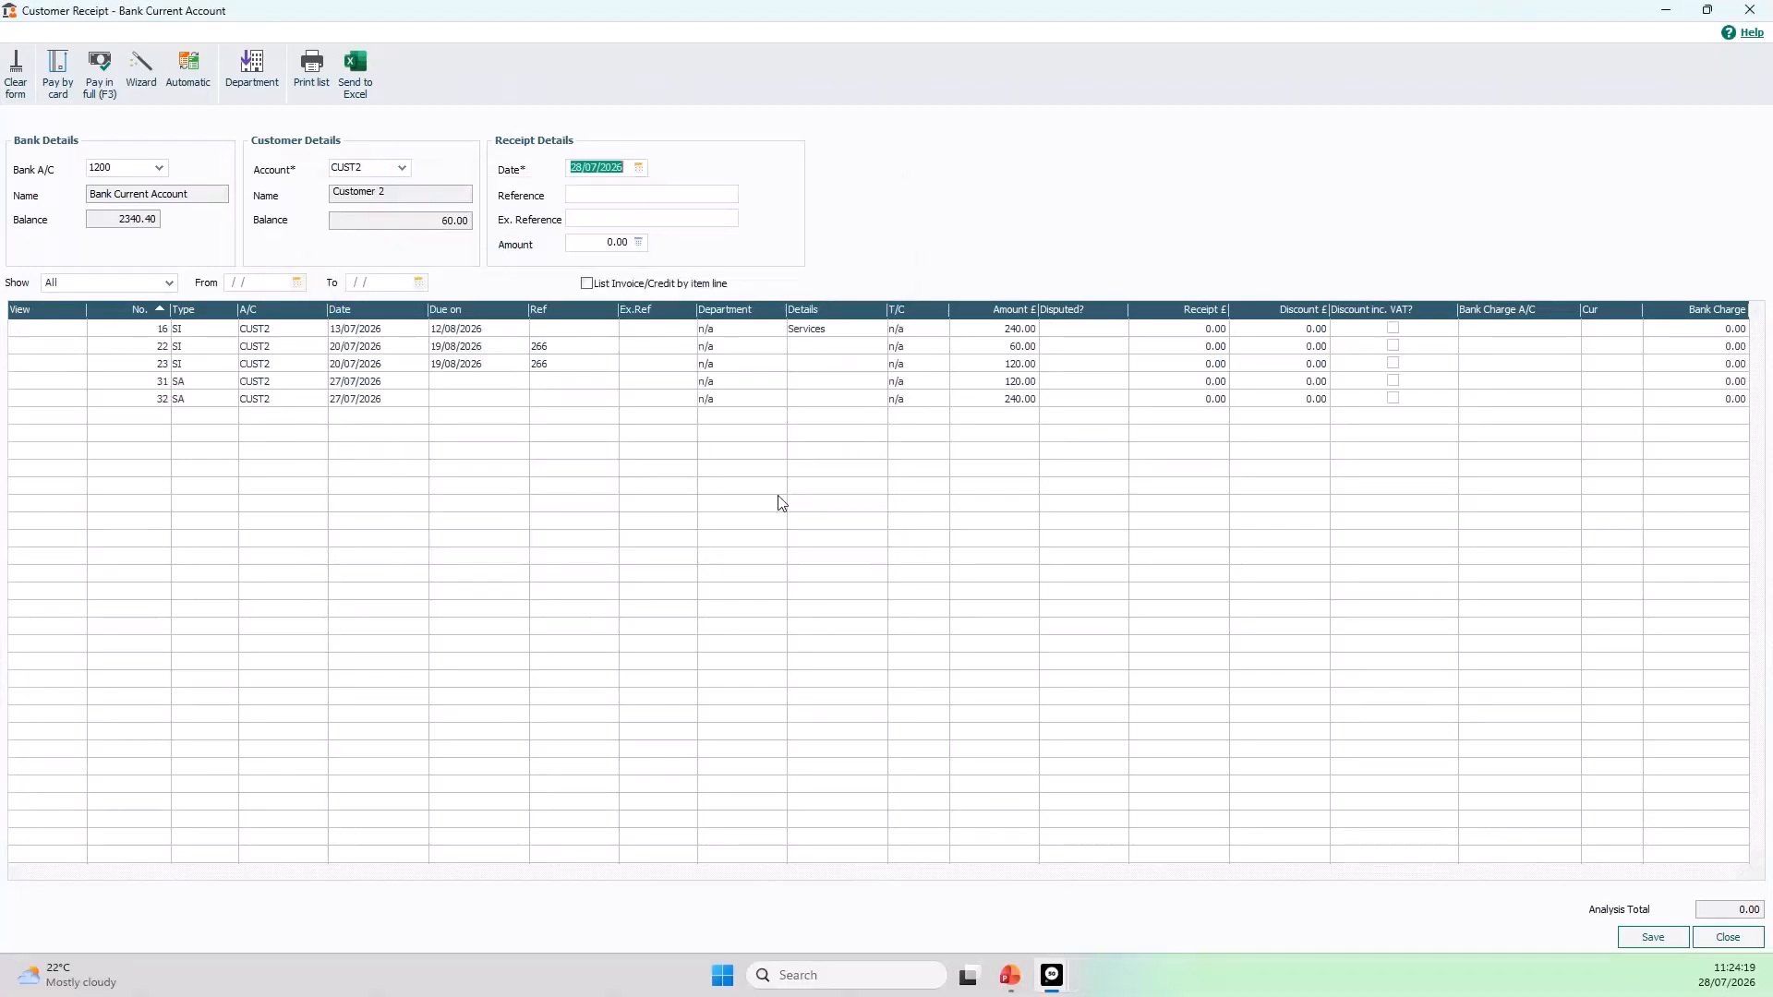
# Step: Allocate payments on account 31 and 32 in full to CUST2 invoices 16 and 23, and save the allocation
pyautogui.click(1169, 330)
pyautogui.press('F3')
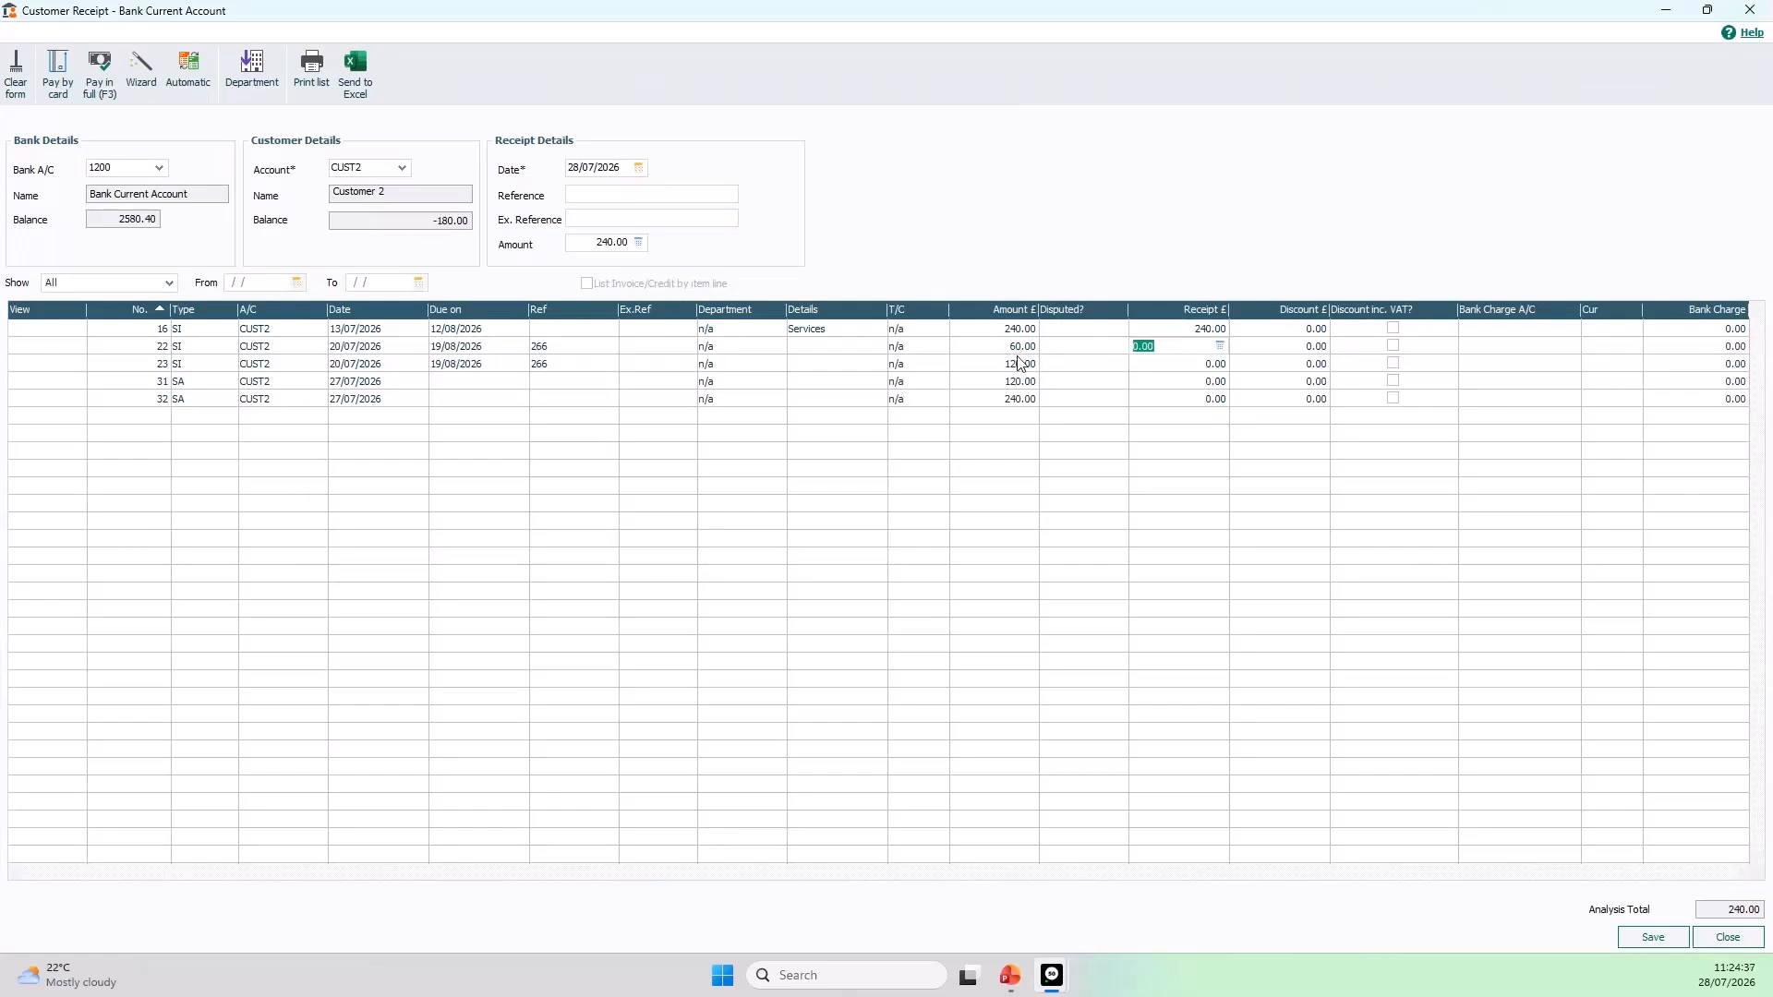
pyautogui.click(1155, 366)
pyautogui.press('F3')
pyautogui.press('F3')
pyautogui.press('F3')
pyautogui.click(1670, 942)
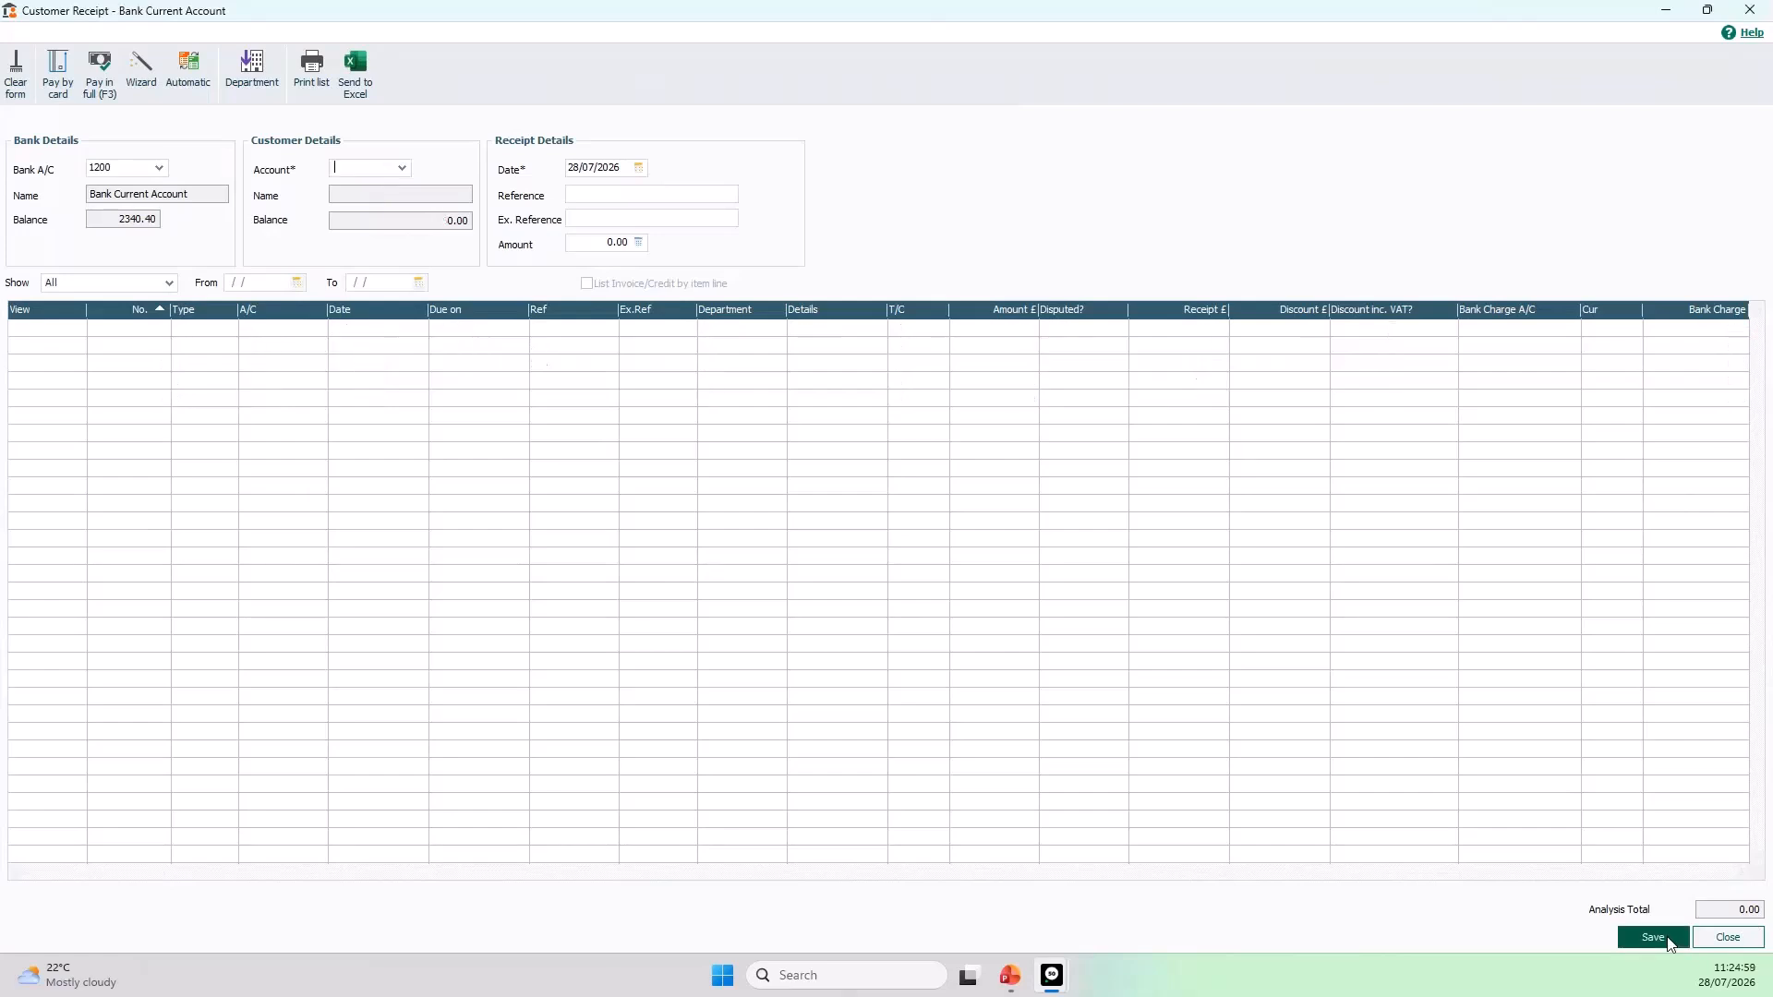
# Step: Reload CUST2 in the customer receipt to check its remaining outstanding invoices, and close the receipt without saving changes
pyautogui.click(403, 168)
pyautogui.click(472, 312)
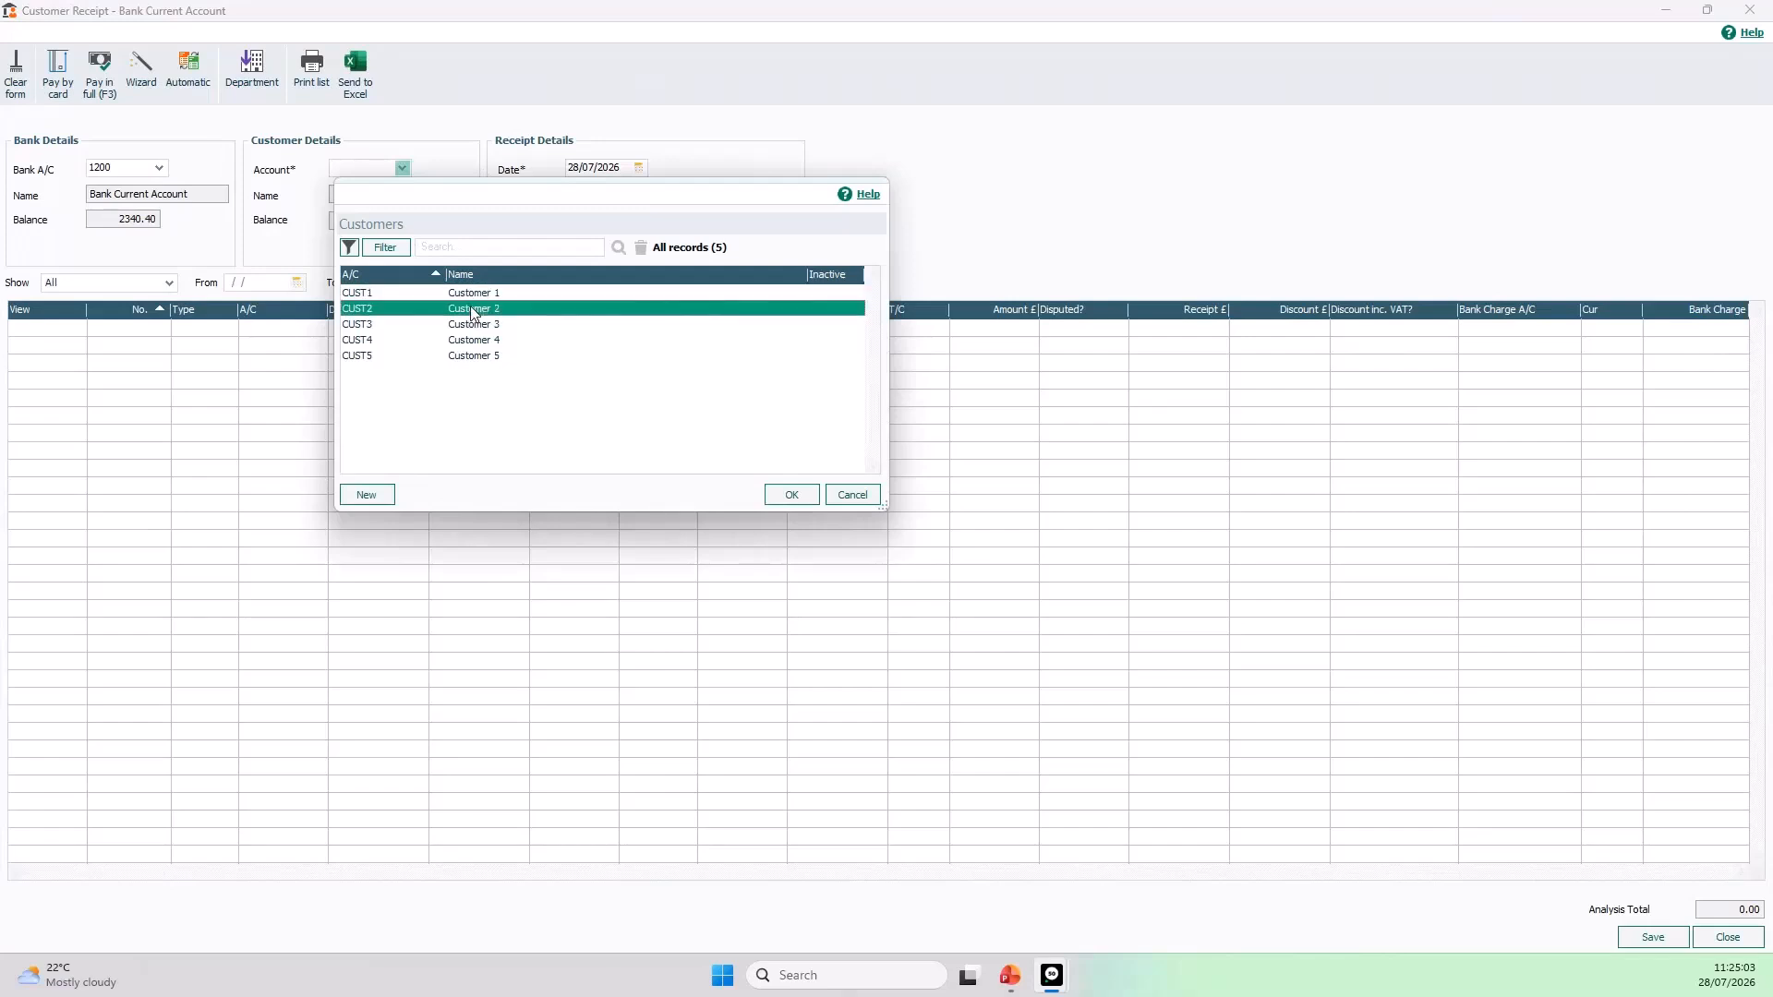
pyautogui.click(776, 496)
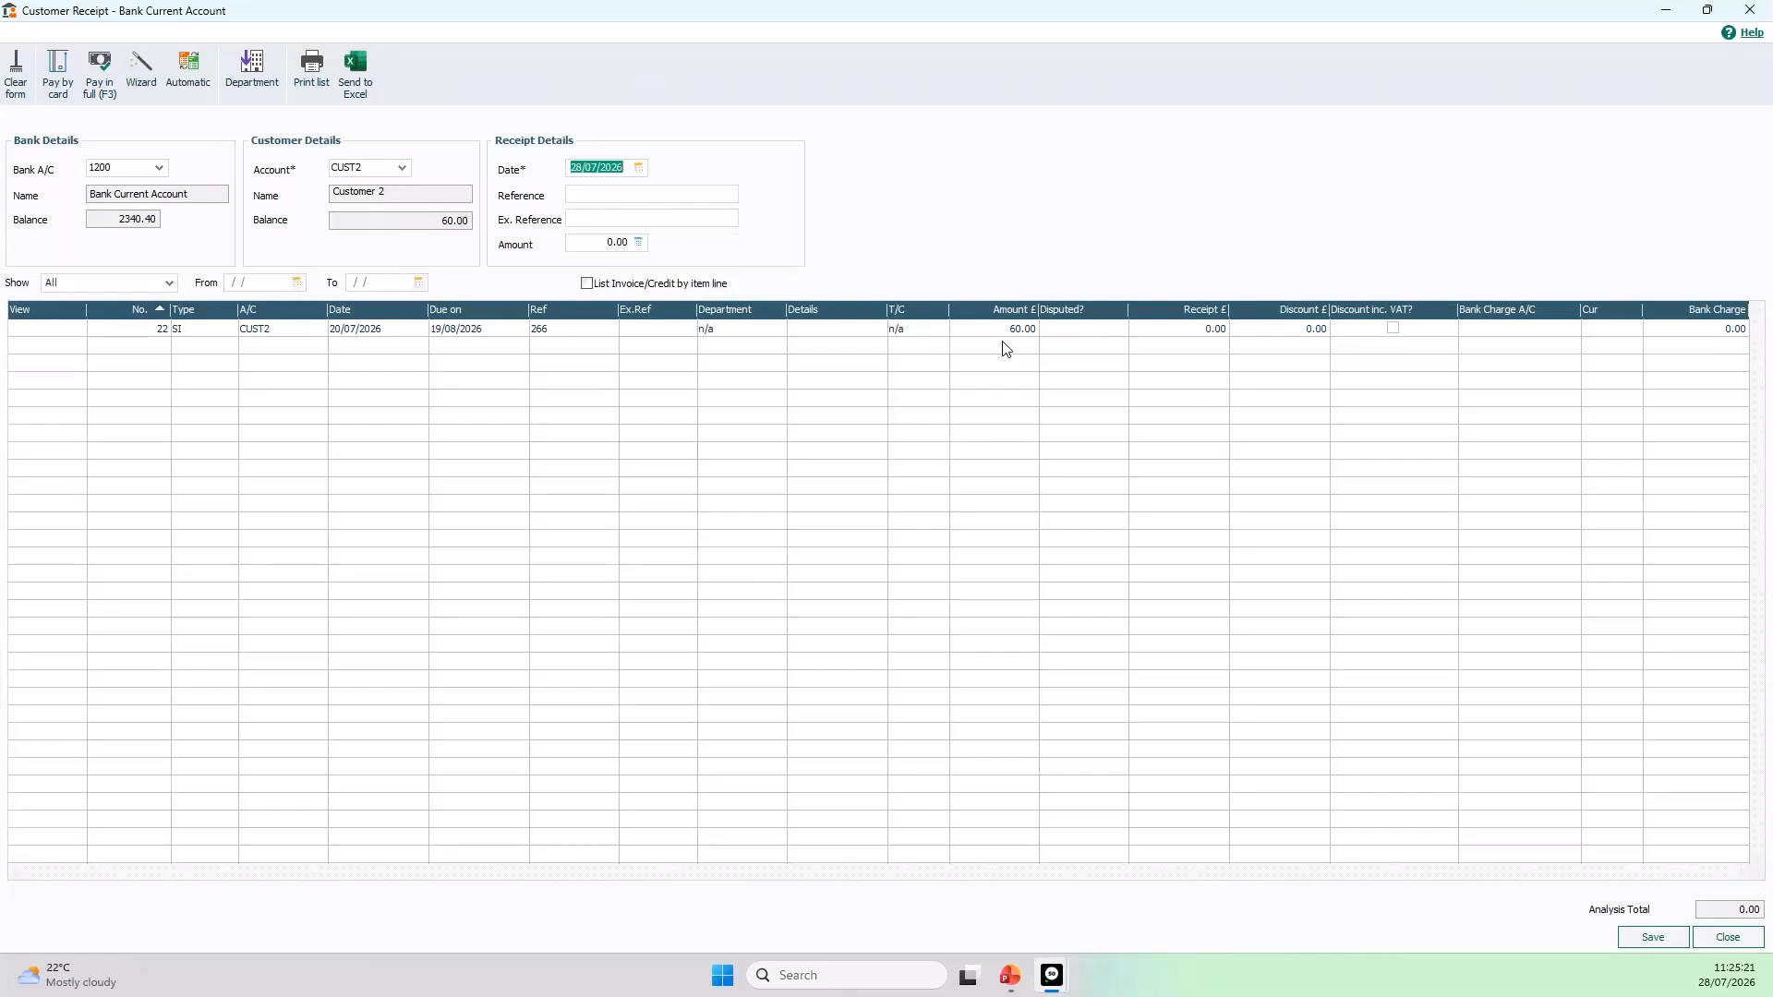
pyautogui.click(1742, 938)
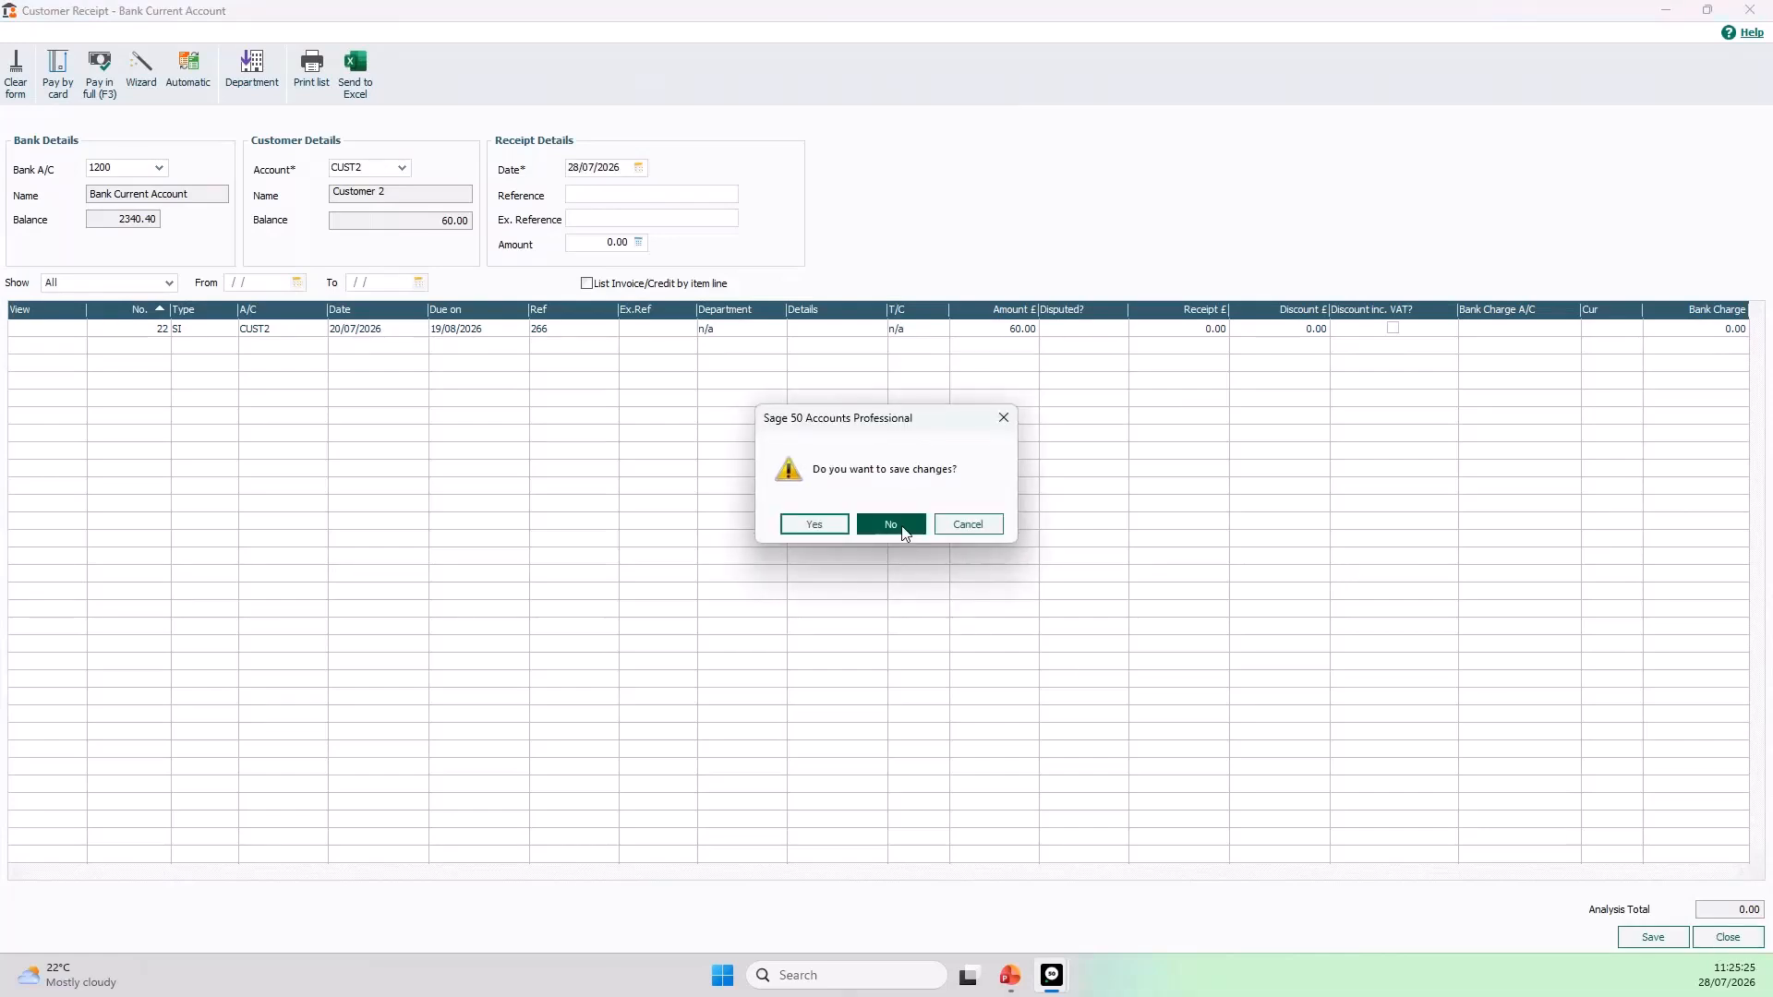
pyautogui.click(903, 533)
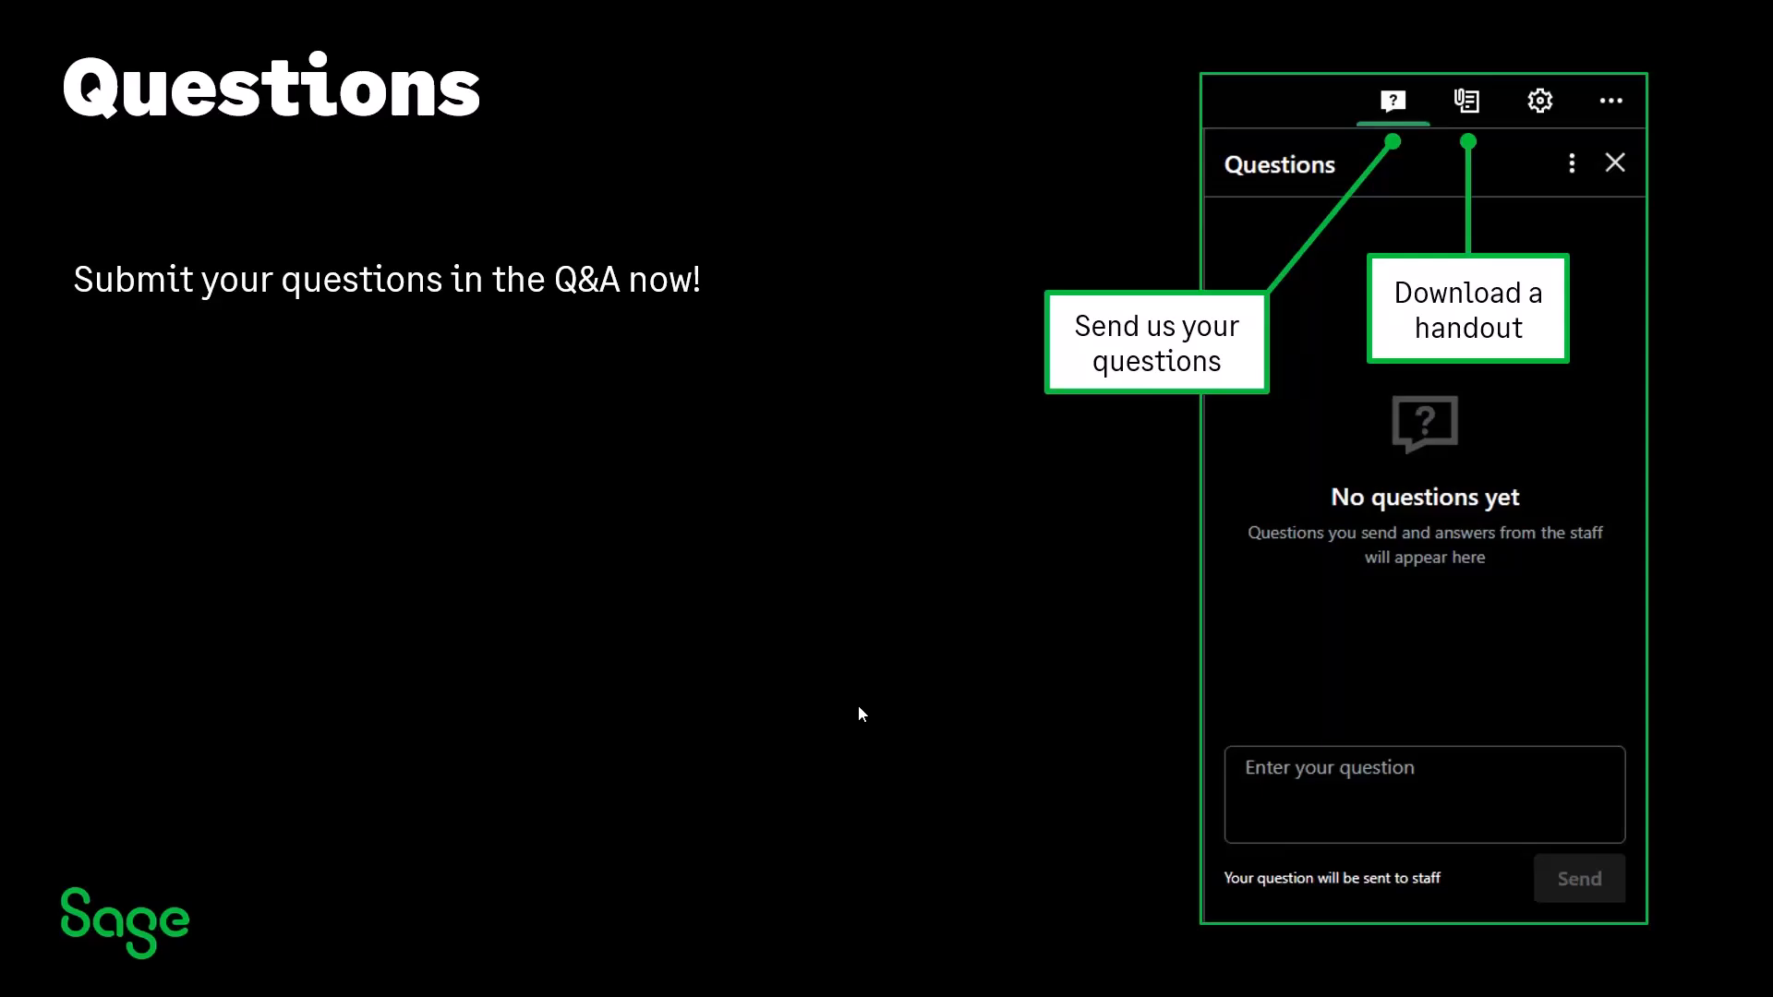
# Step: Switch from the slides back to Sage 50 Accounts and open the demo data, accepting the closure of other windows
pyautogui.hotkey('alt', 'Tab')
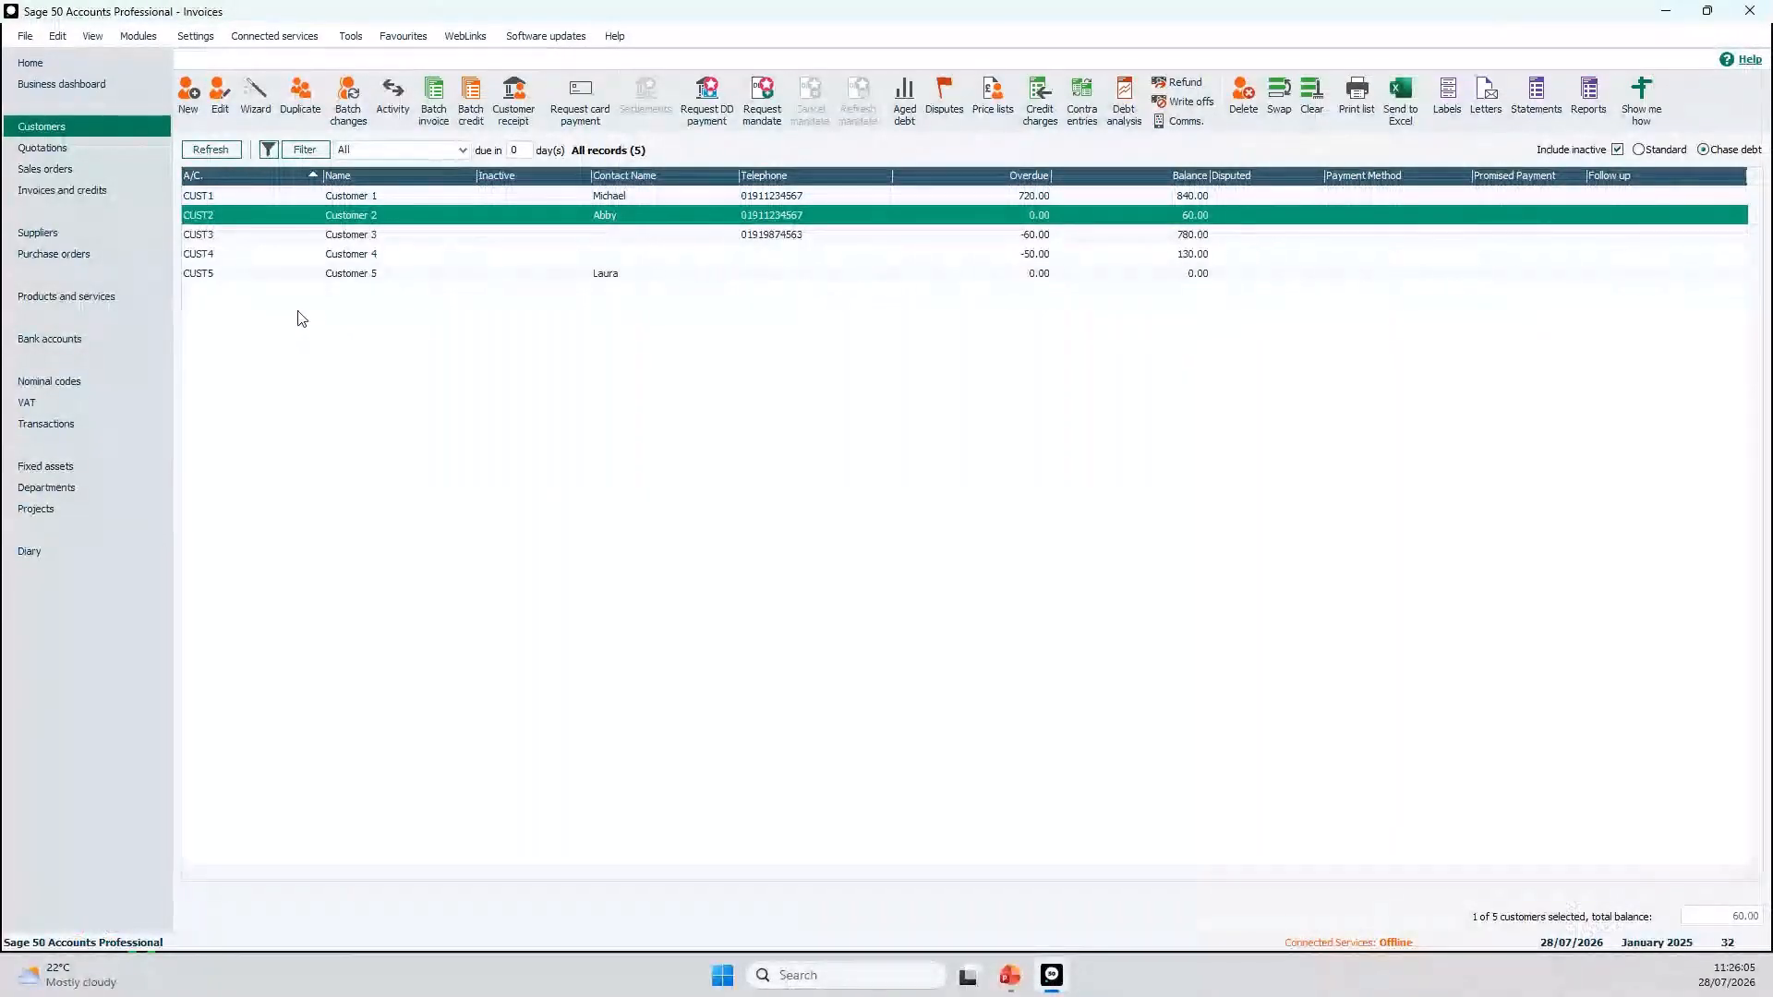
pyautogui.click(23, 38)
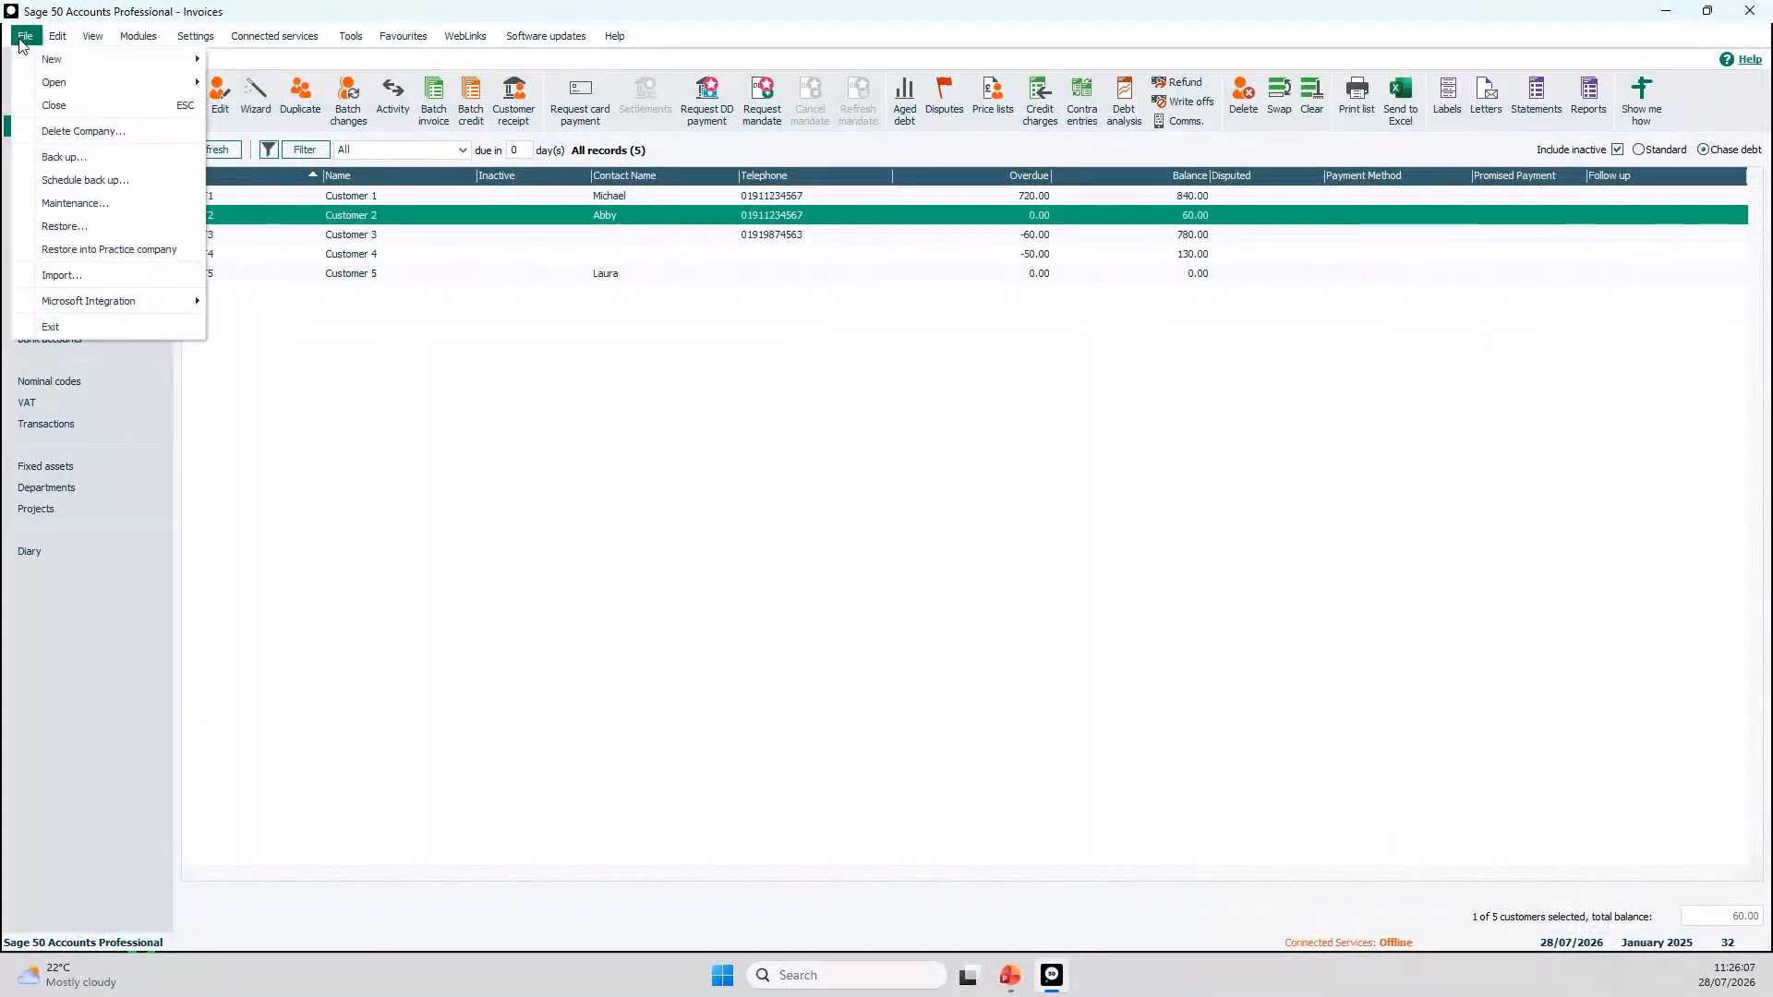
pyautogui.moveTo(102, 82)
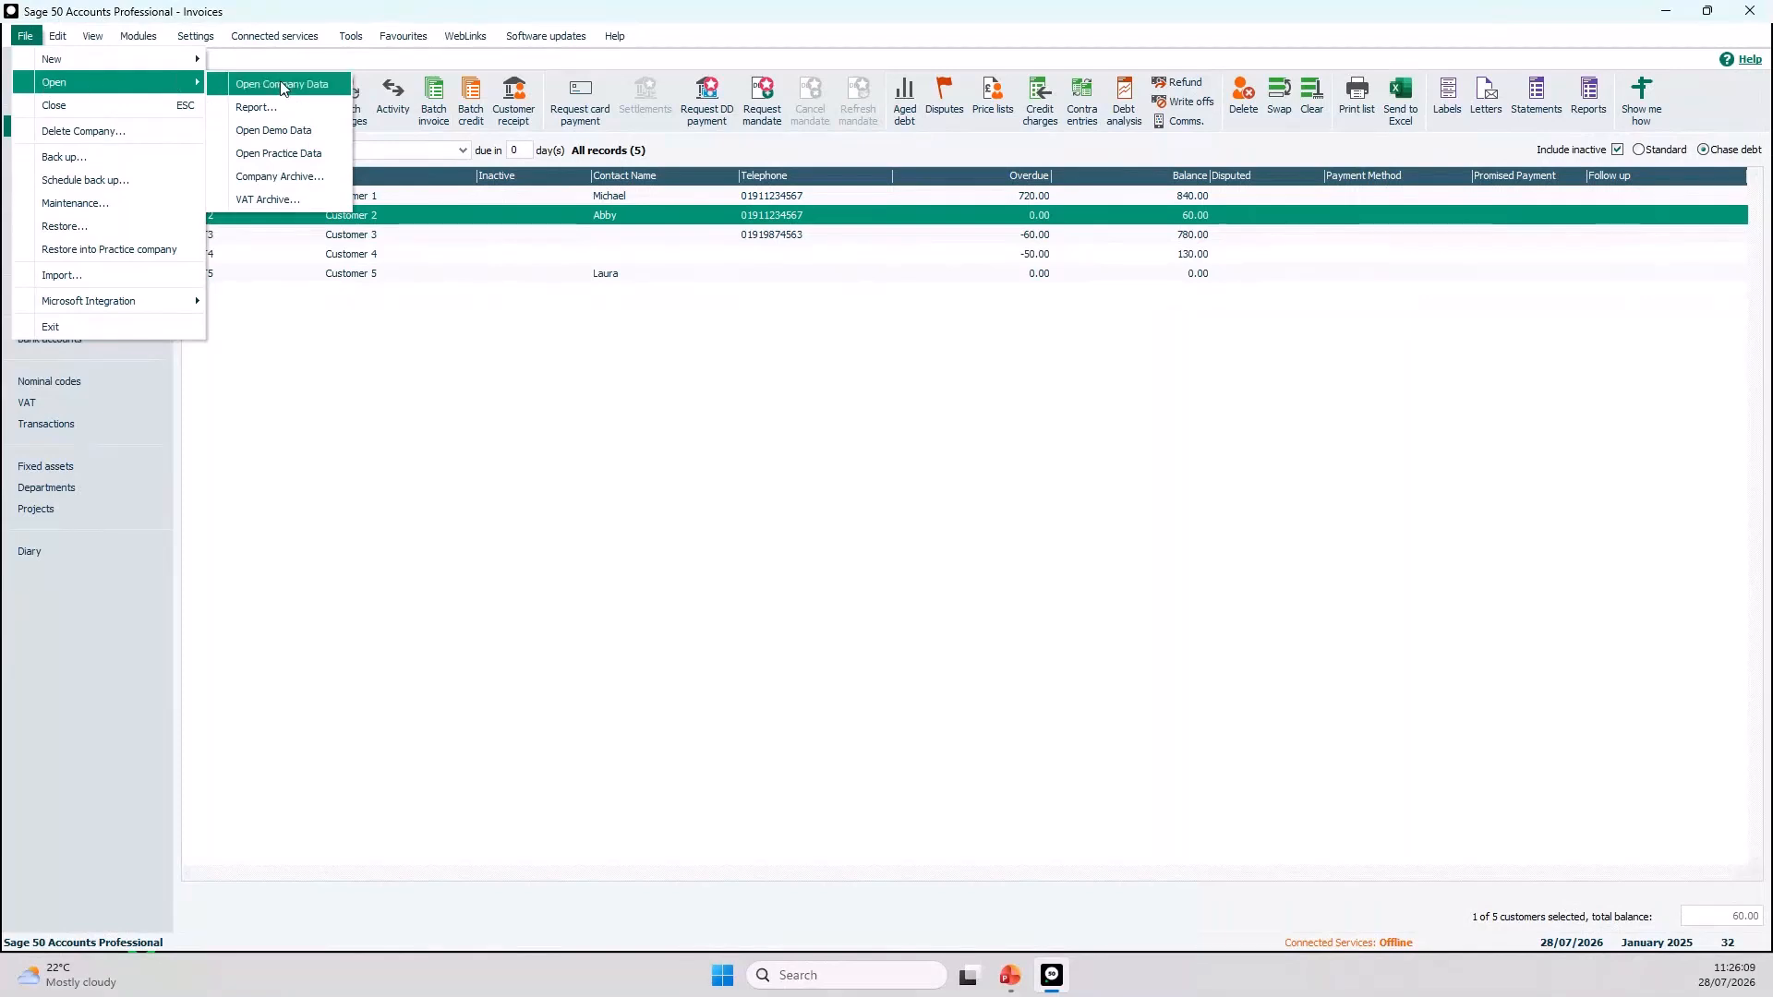
pyautogui.click(328, 137)
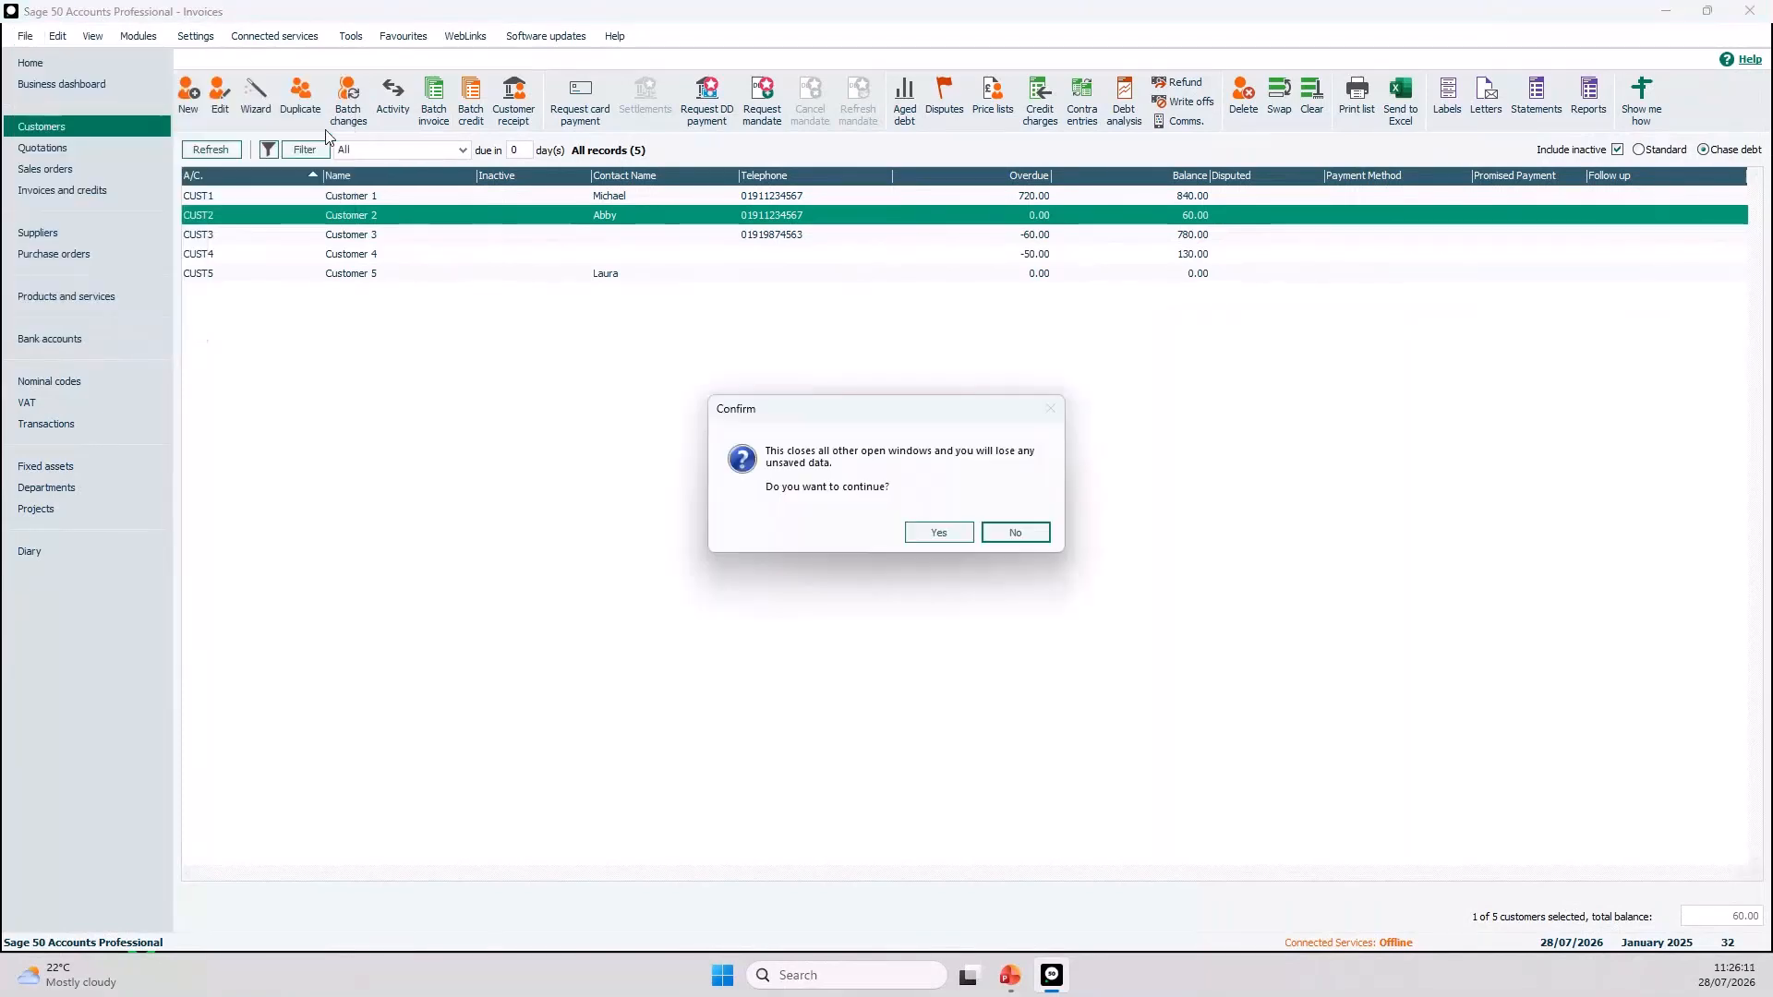
pyautogui.click(927, 536)
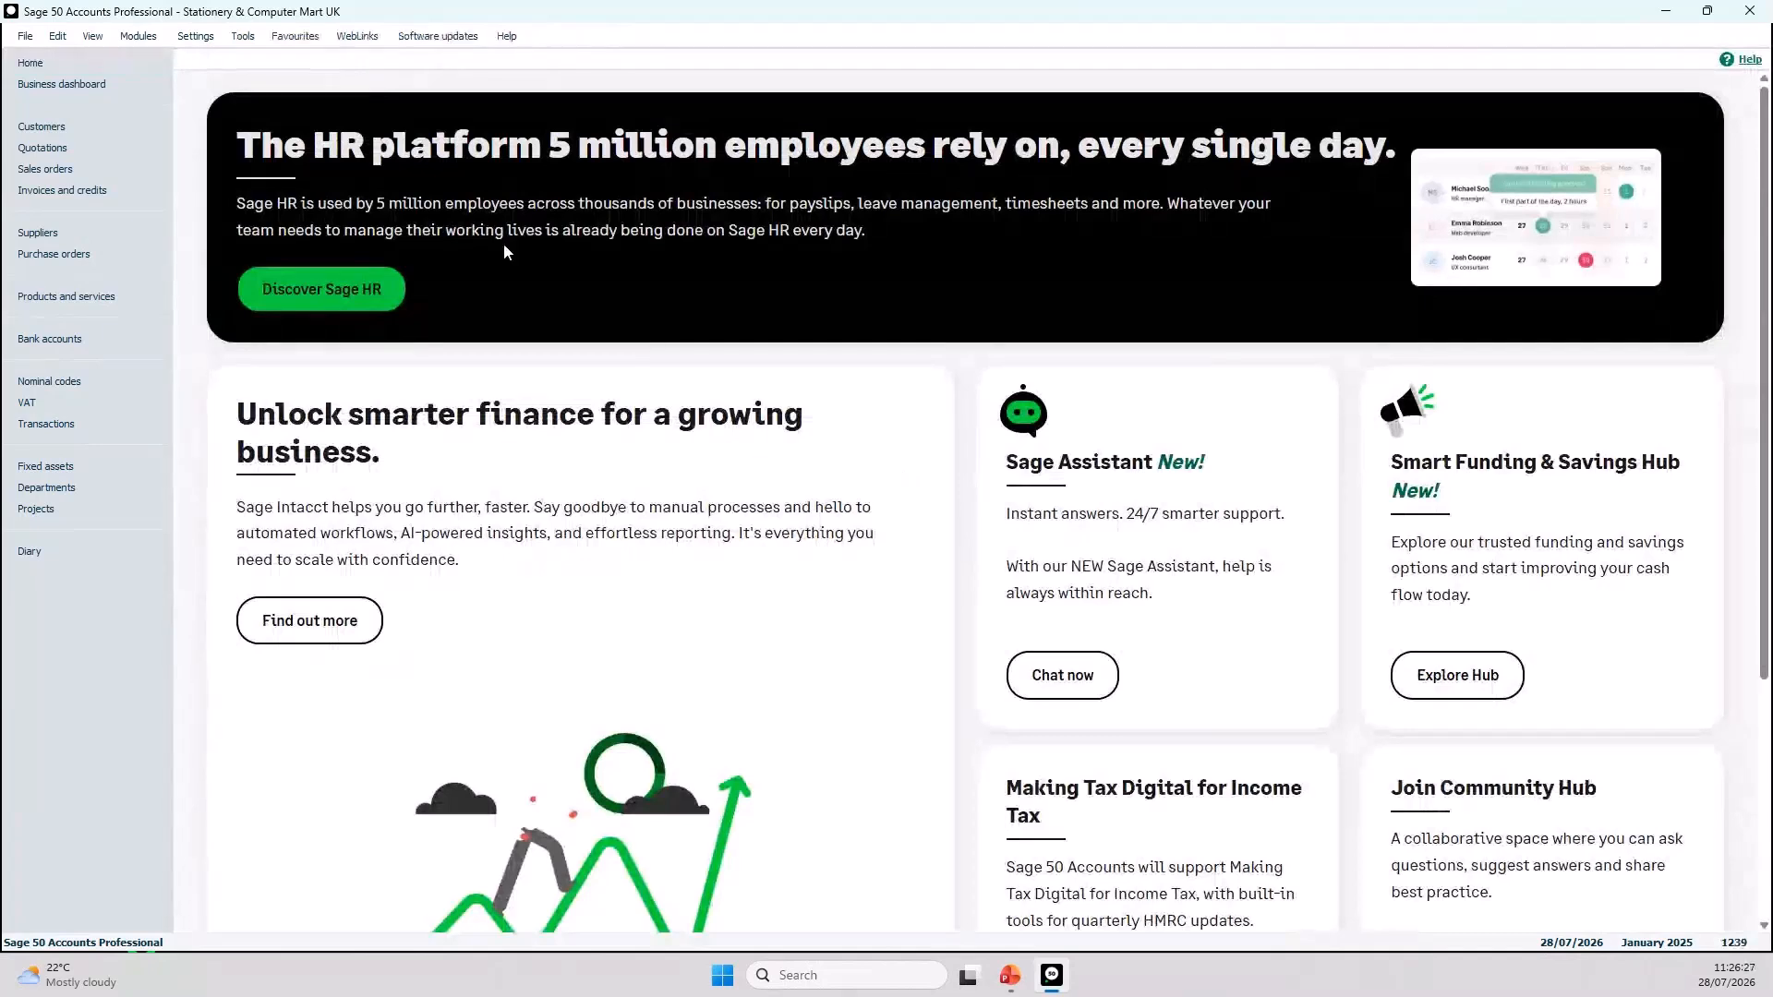
# Step: View the demo company's customer and supplier lists, and open its list of bank accounts
pyautogui.click(85, 128)
pyautogui.click(55, 130)
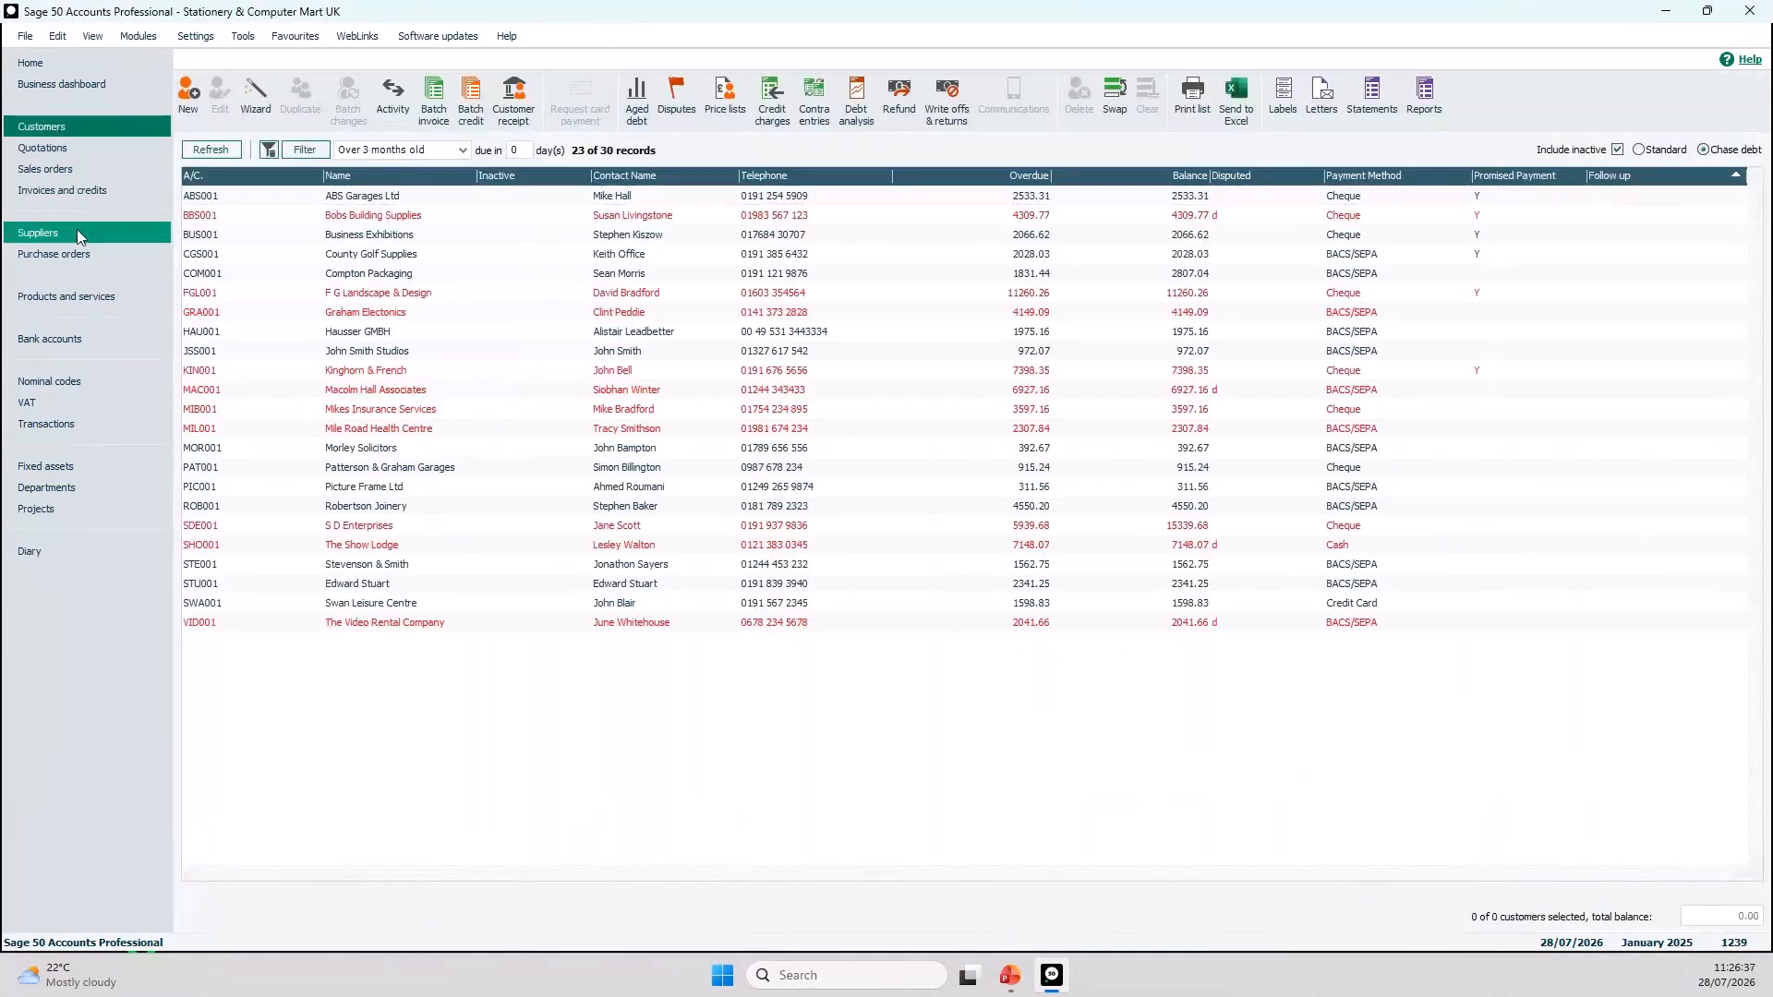
pyautogui.click(79, 237)
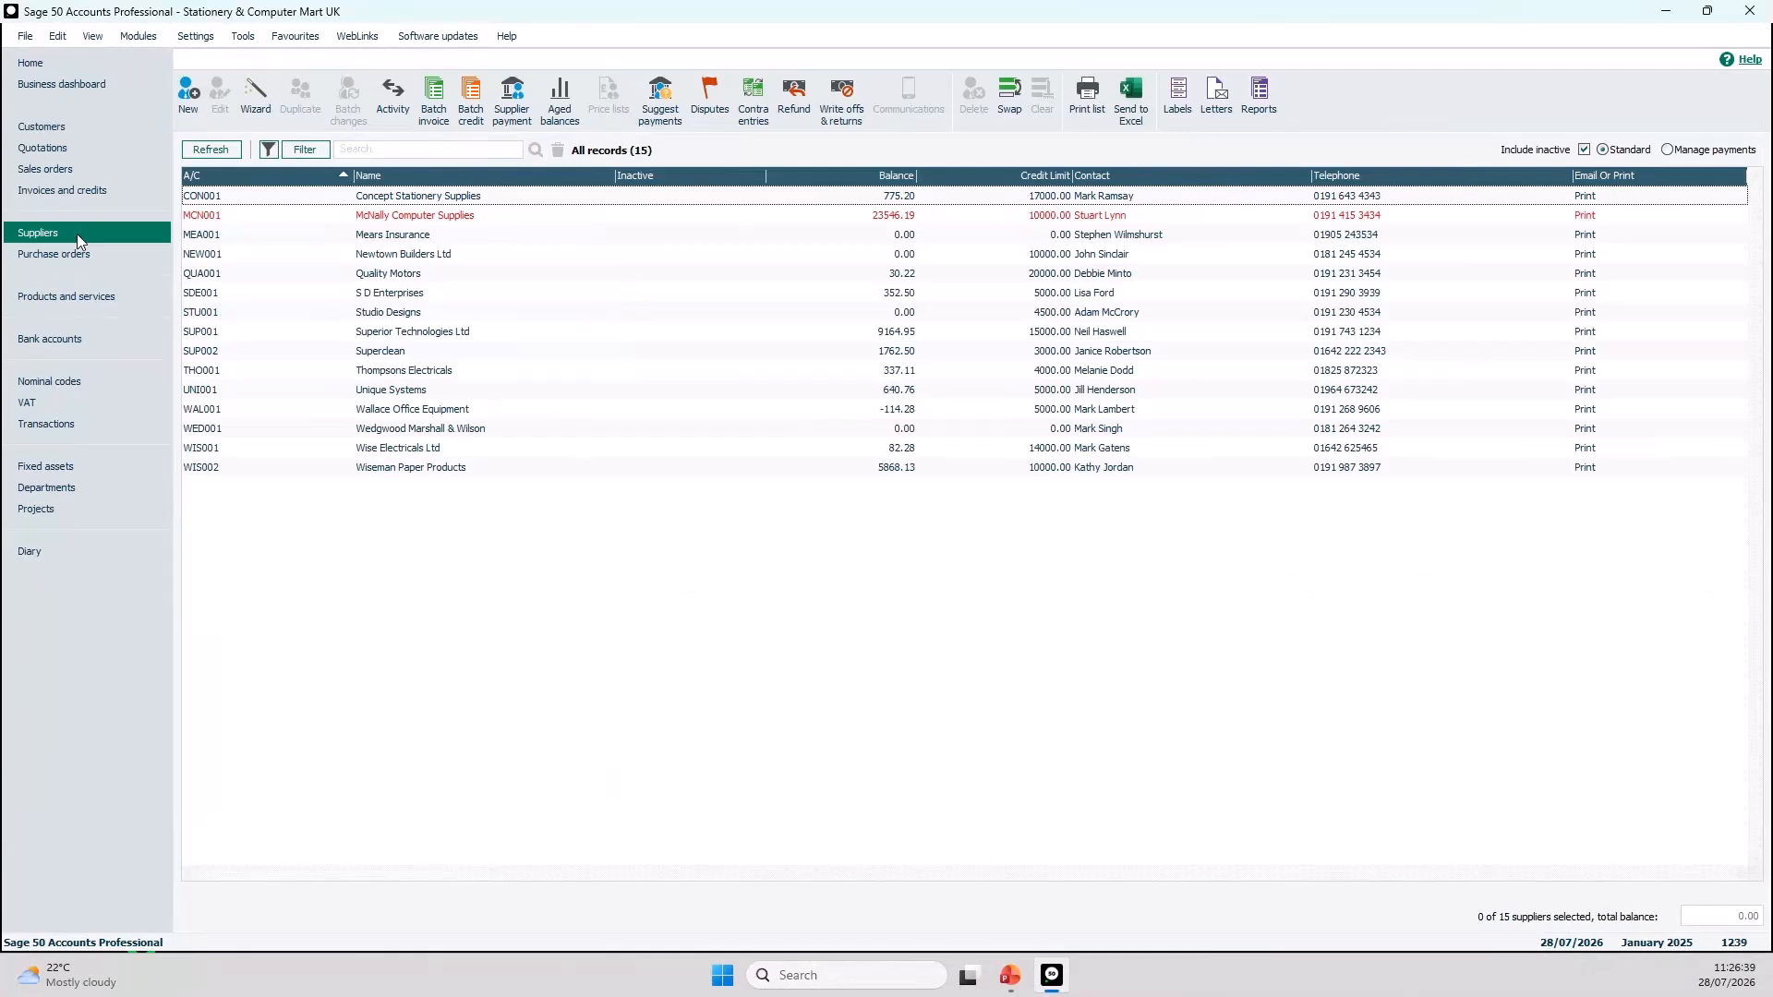
pyautogui.click(87, 339)
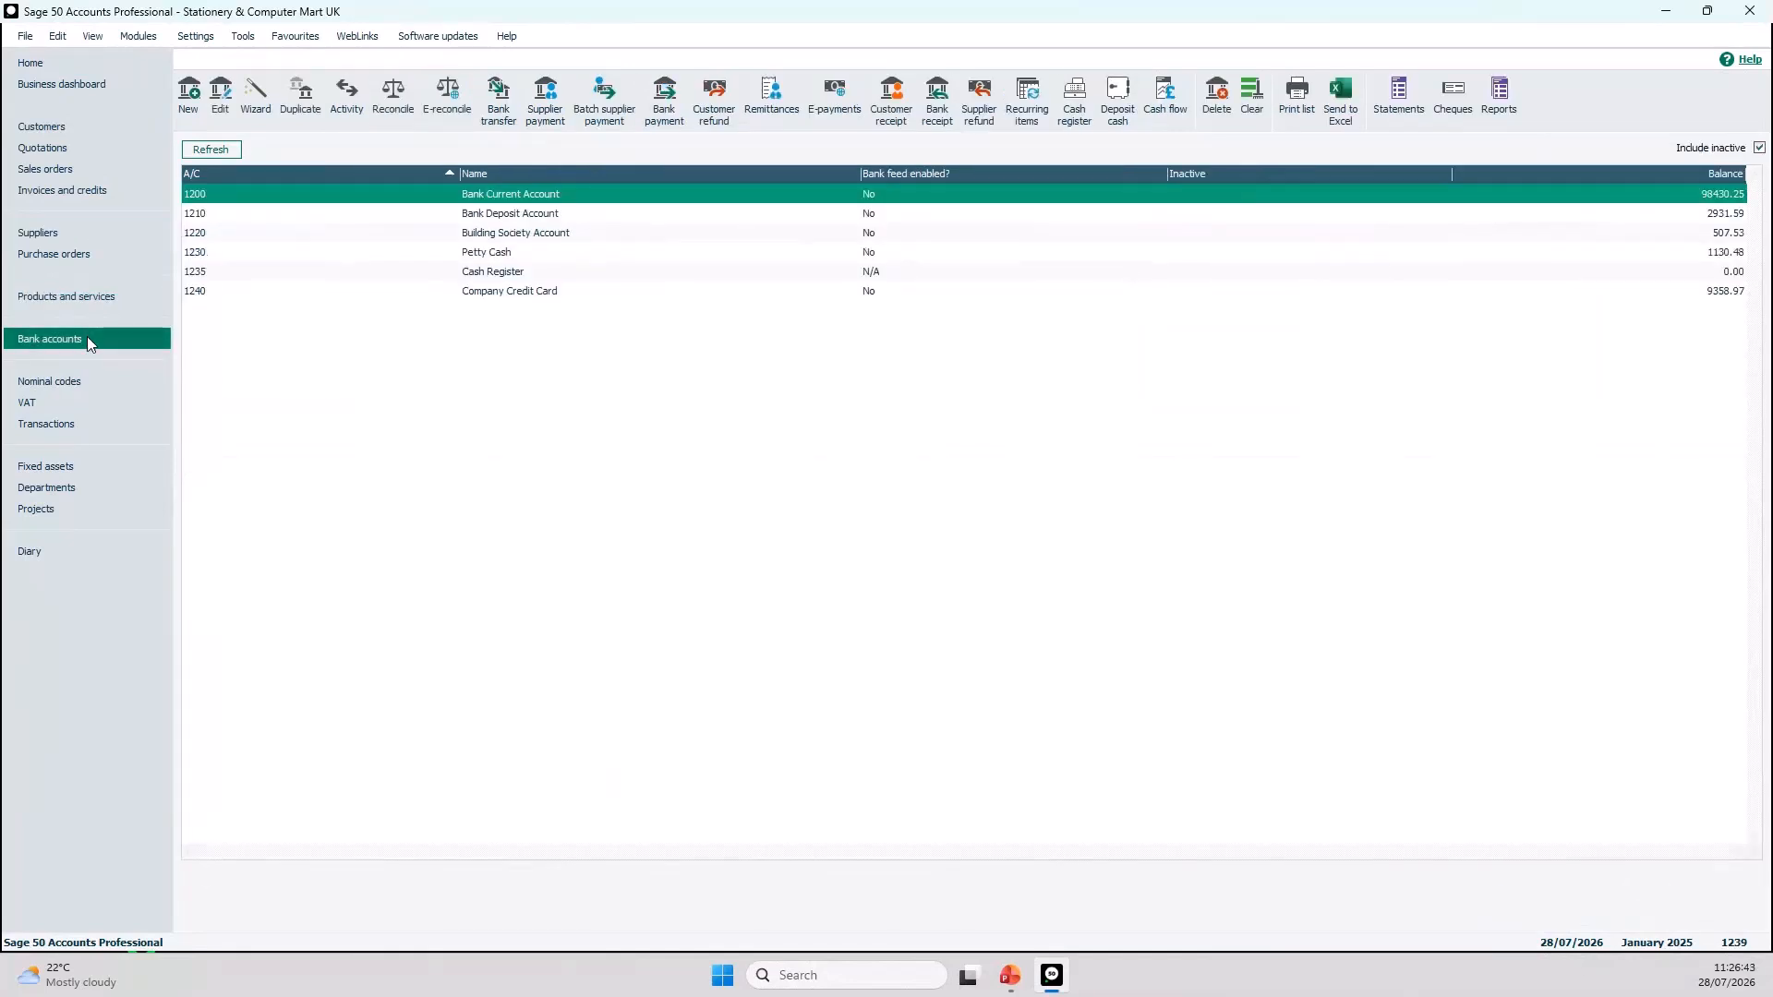